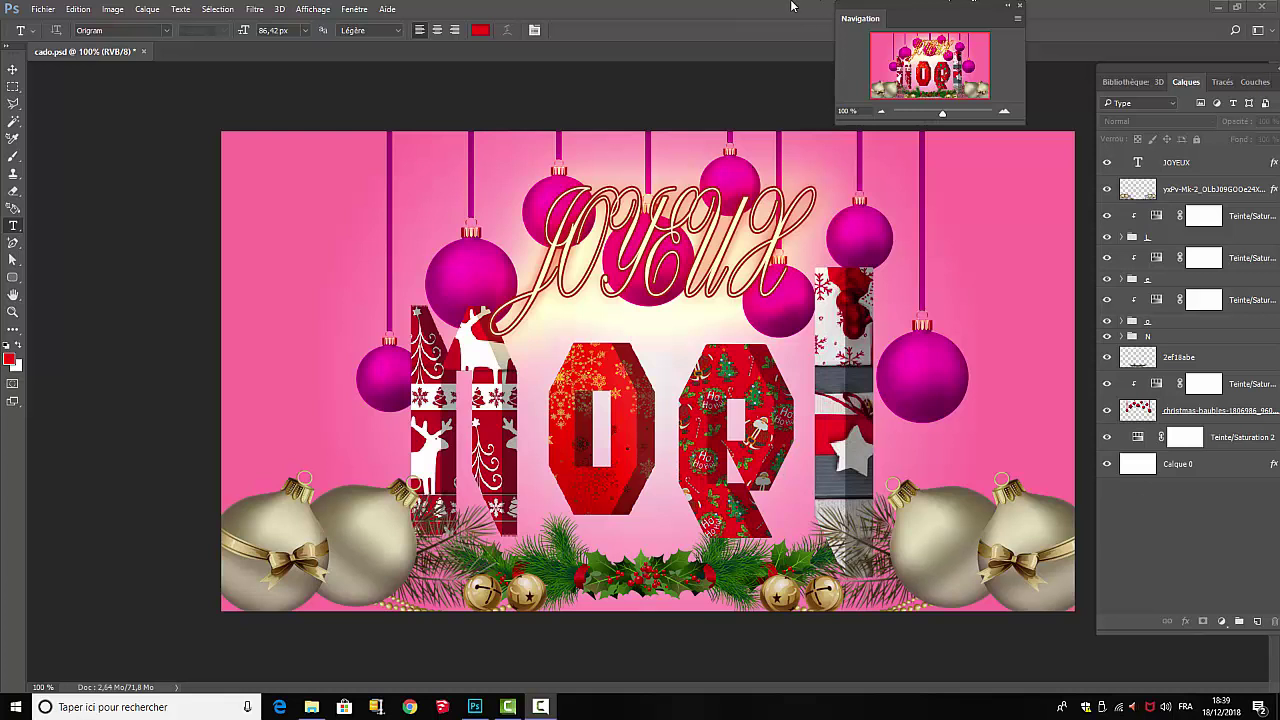
Create a new 1280 x 720 px RGB document at 75 pixels per inch with a white background
left_click(43, 13)
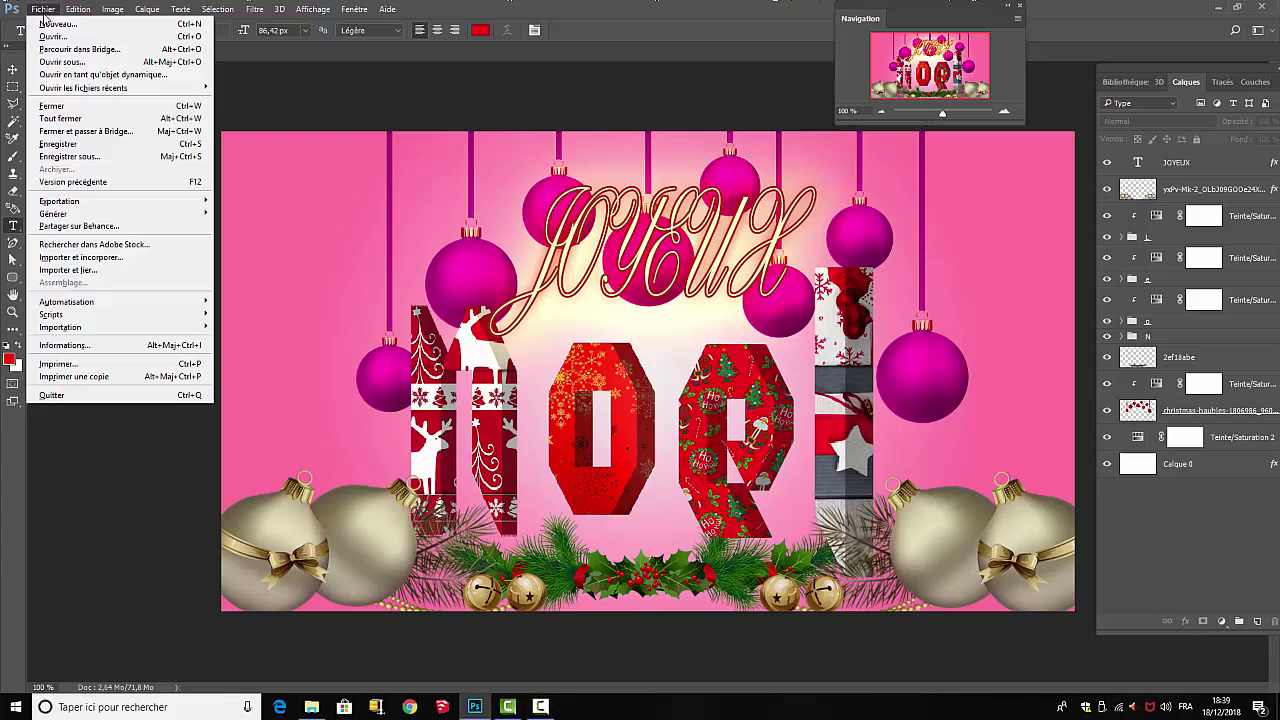
left_click(50, 27)
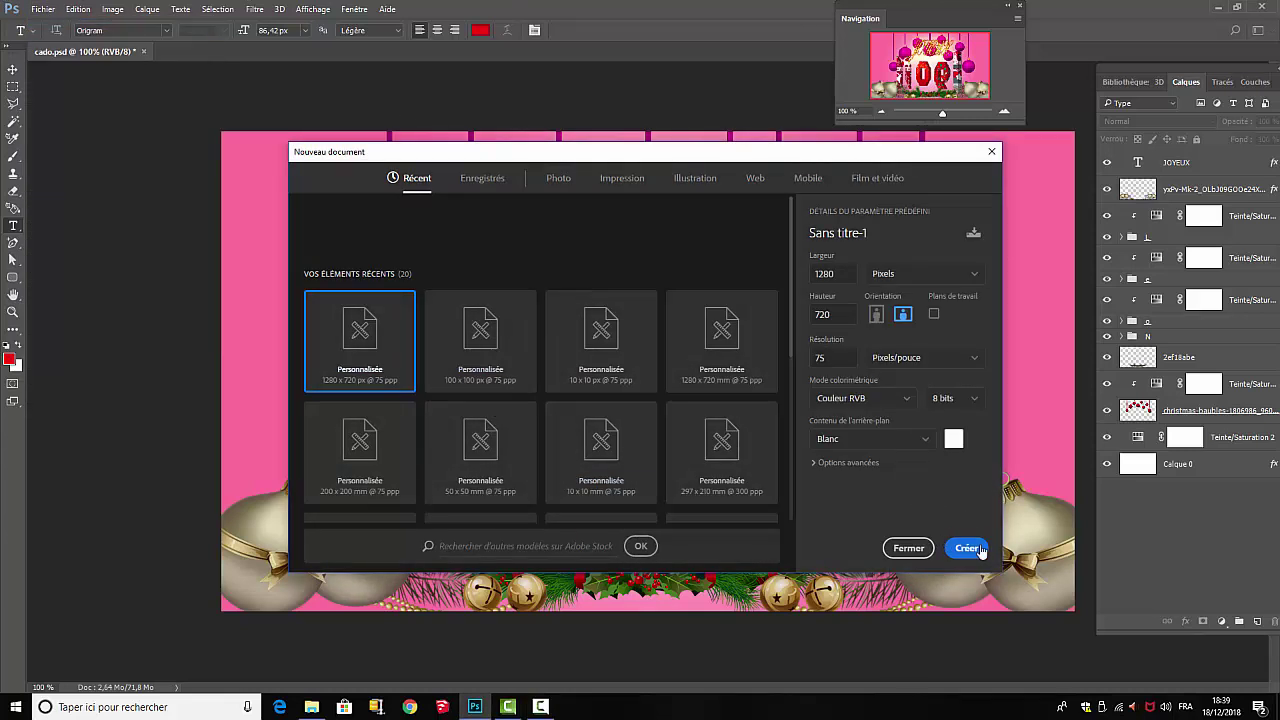
left_click(966, 548)
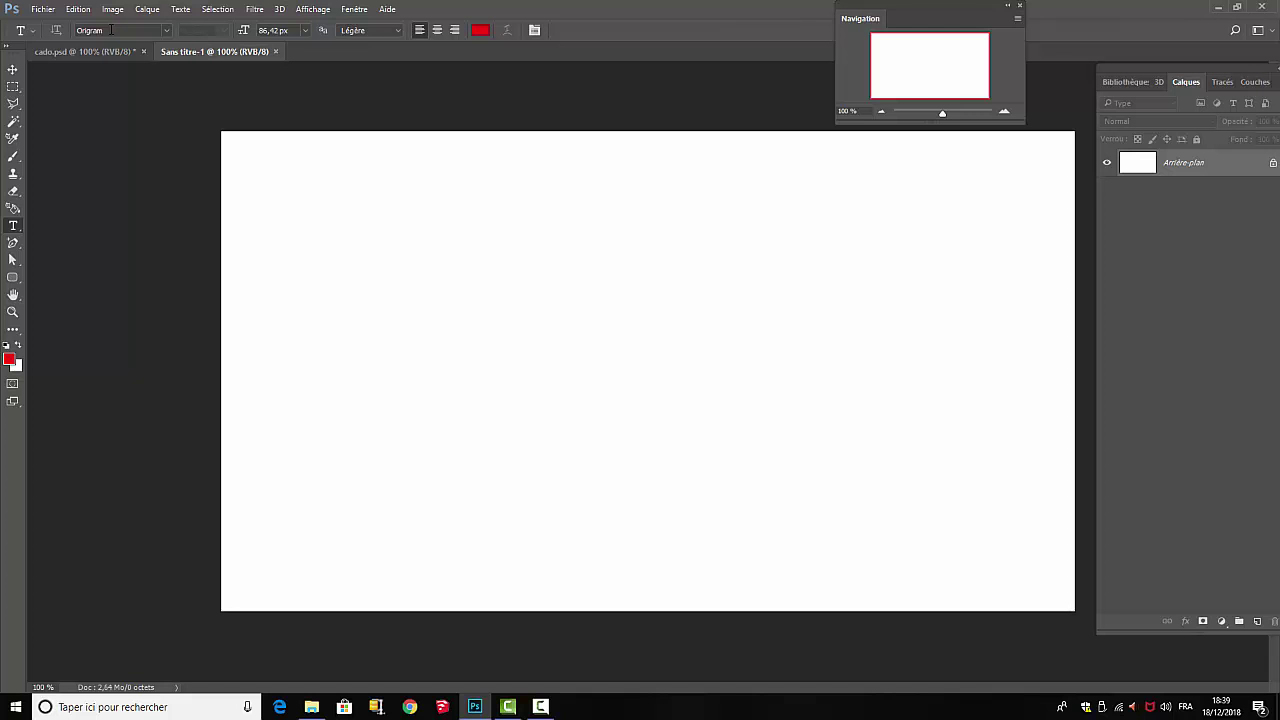
Add the letter "n" as red Origram text at 150 px in the left half of the canvas
left_click_drag(292, 30, 258, 40)
type("150")
left_click(393, 400)
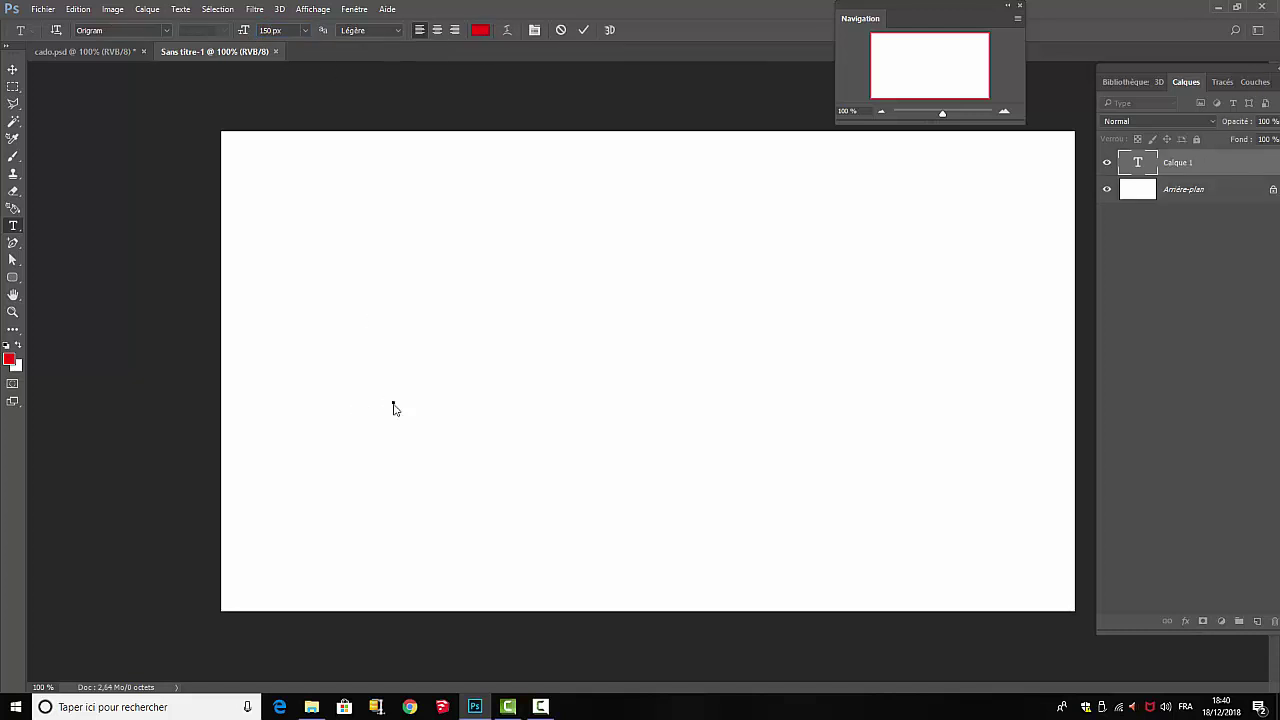
type("n")
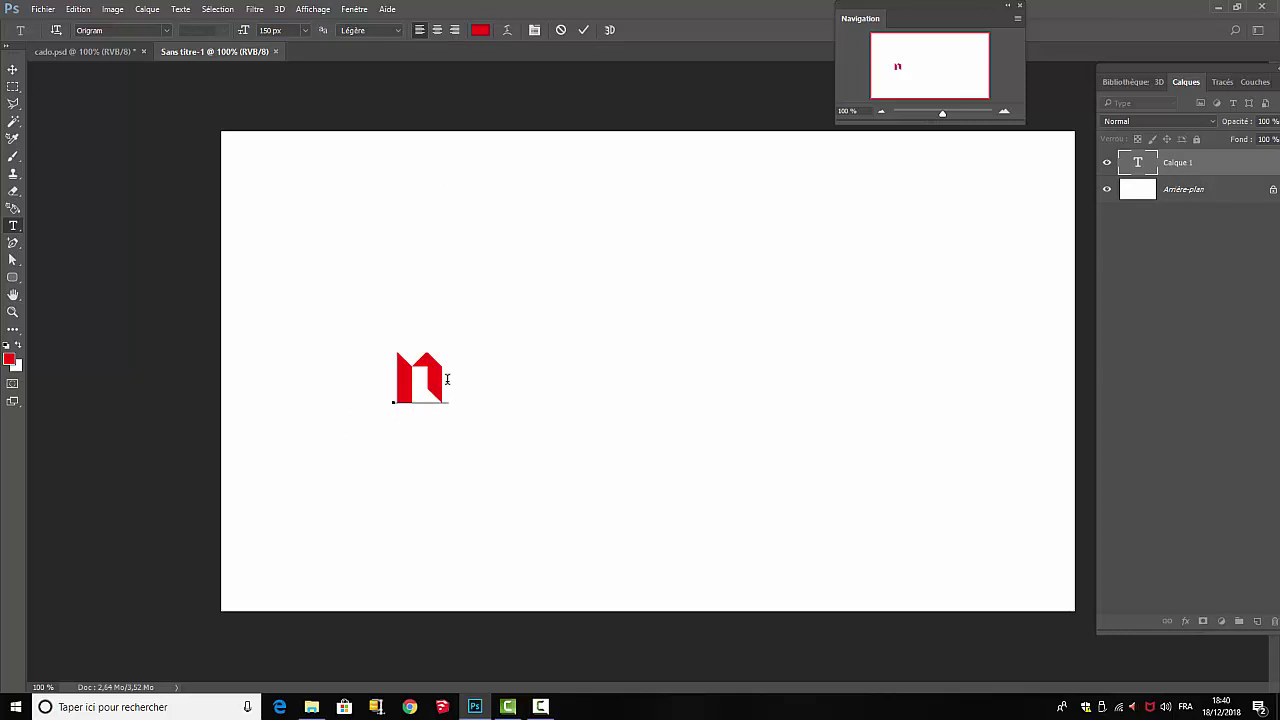
Set the letter's font size to 300 px
key("ctrl+a")
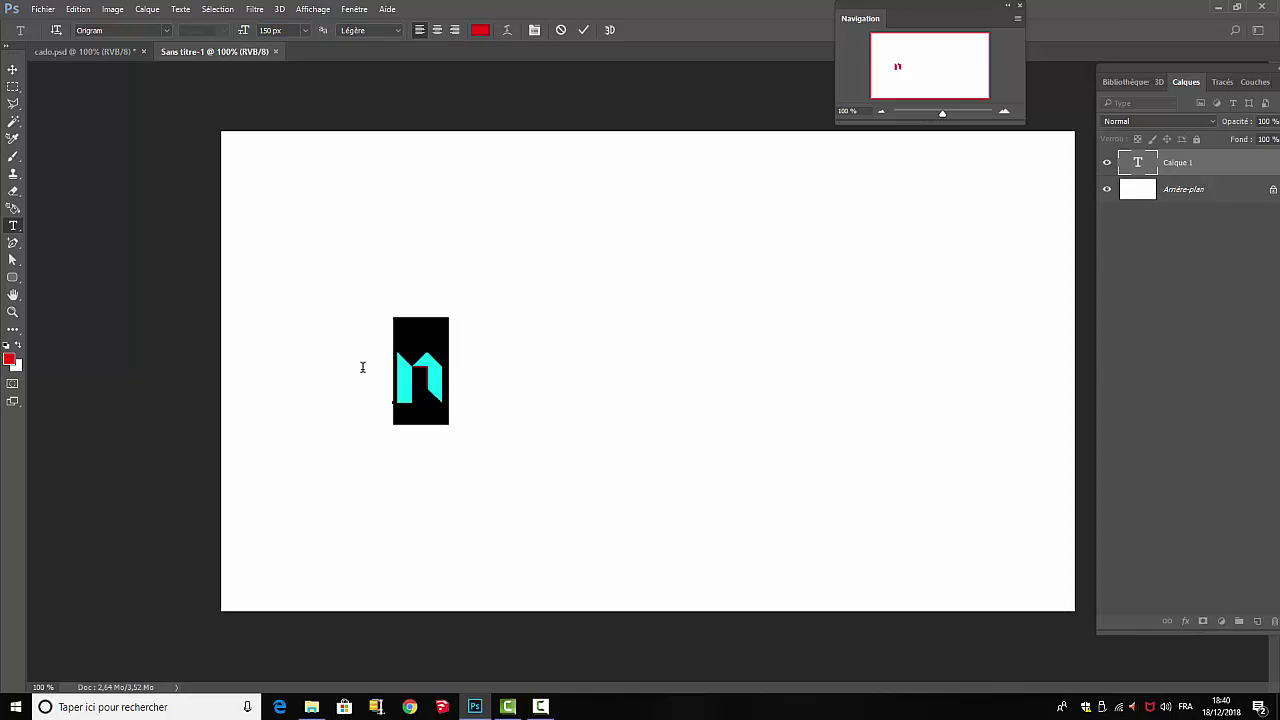
left_click(287, 30)
type("300")
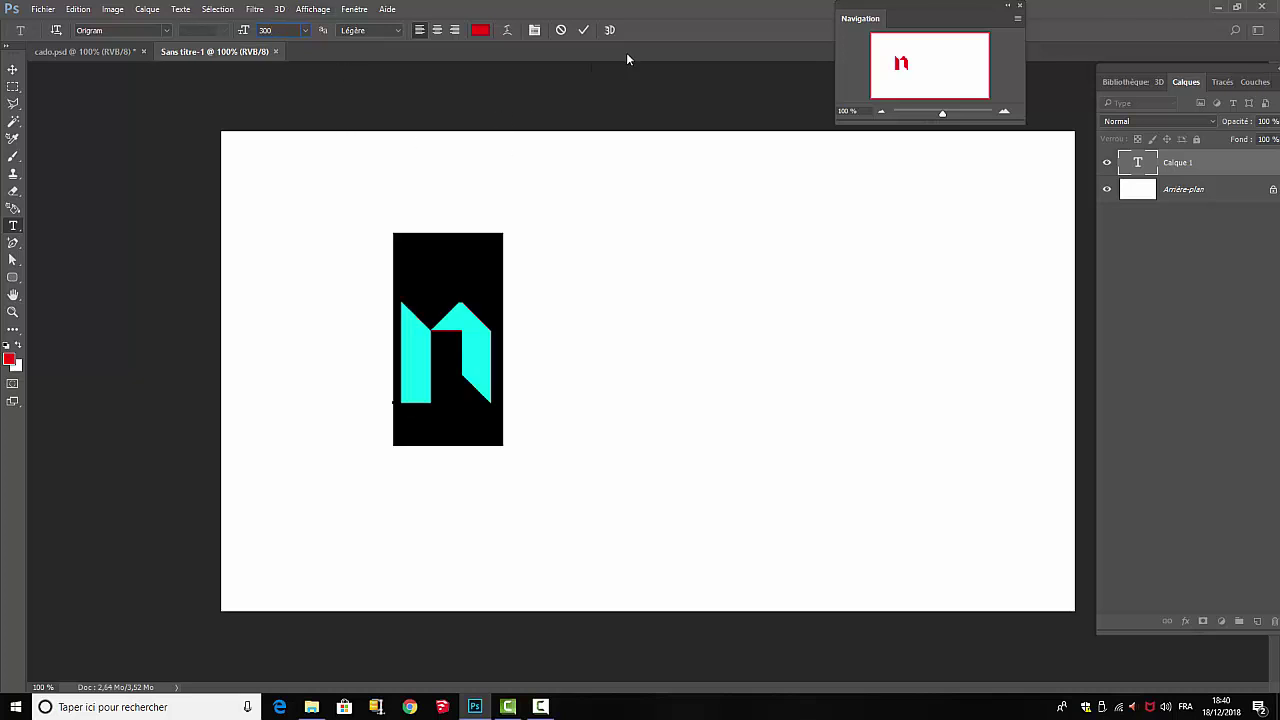
left_click(583, 30)
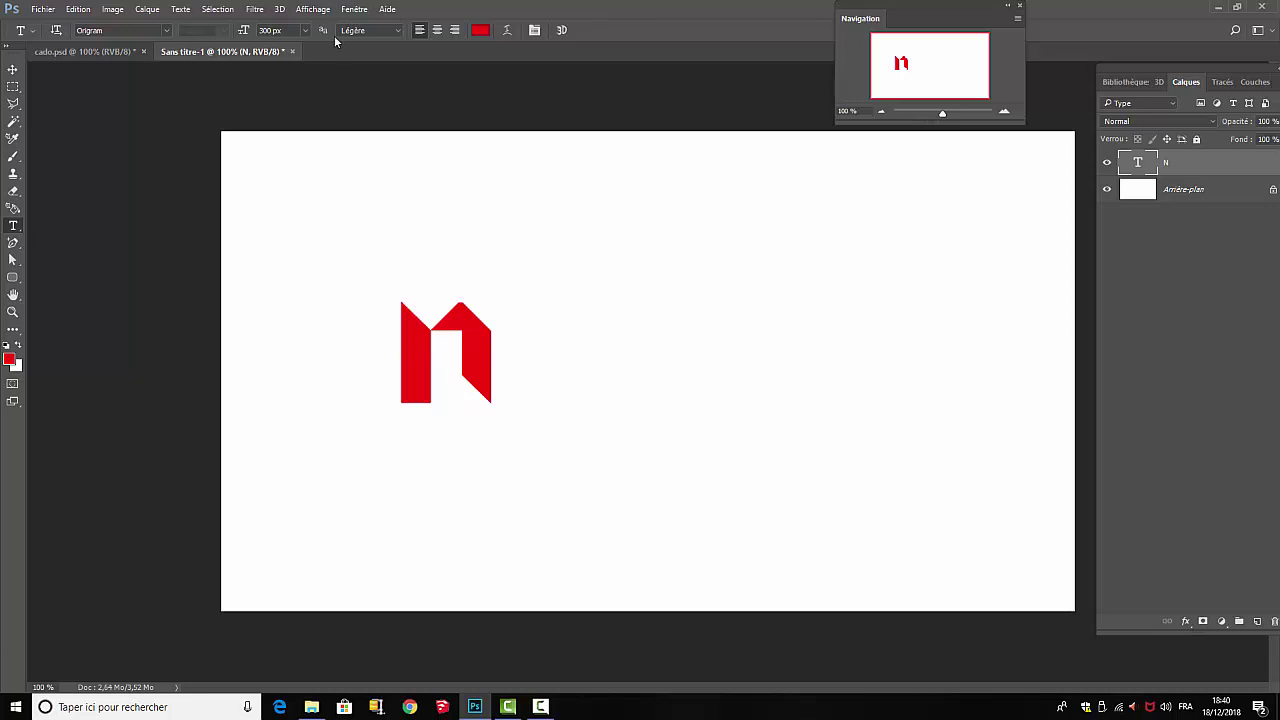
Enlarge the letter to a font size of 450 px
left_click(266, 30)
double_click(1140, 162)
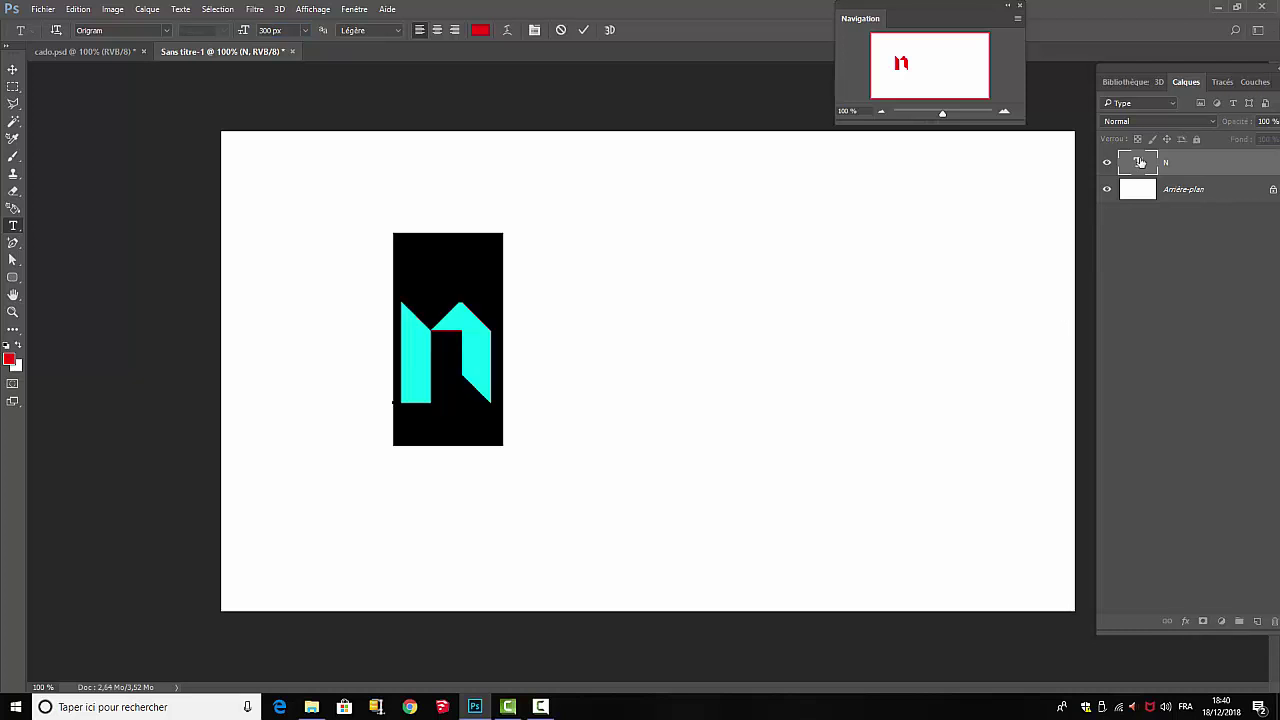
left_click(266, 30)
type("45")
key("Return")
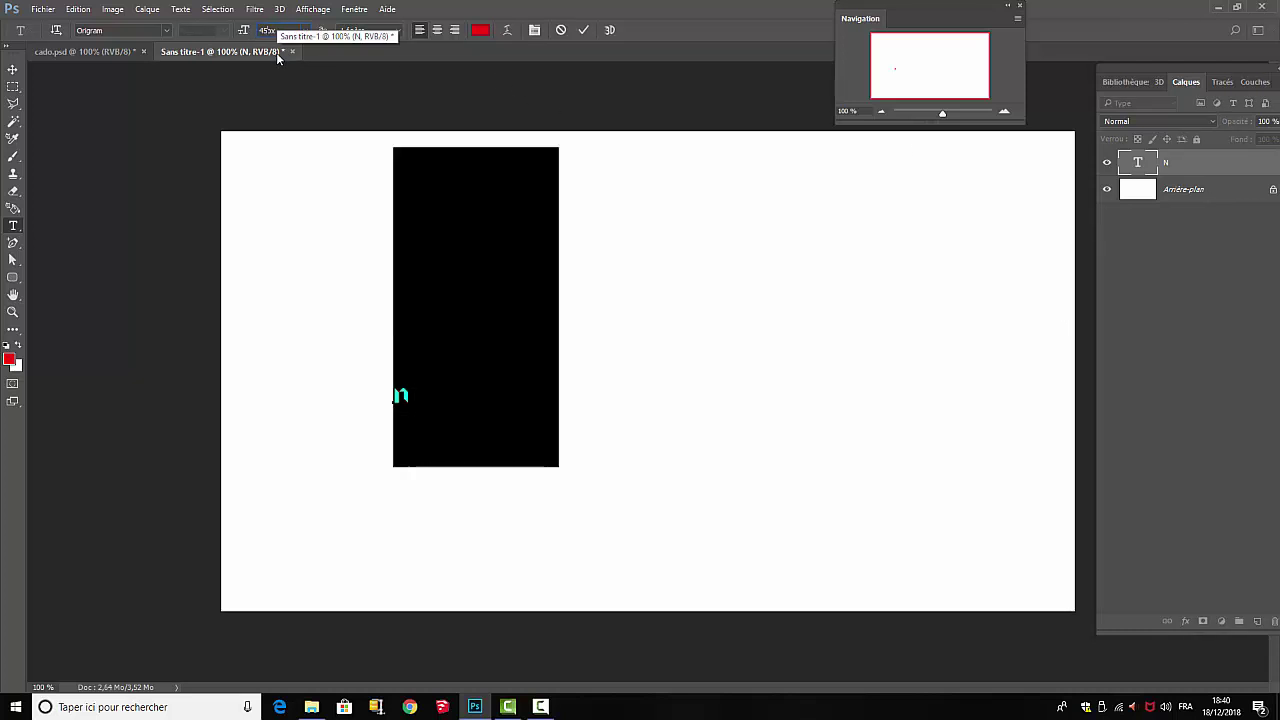
type("0")
key("Return")
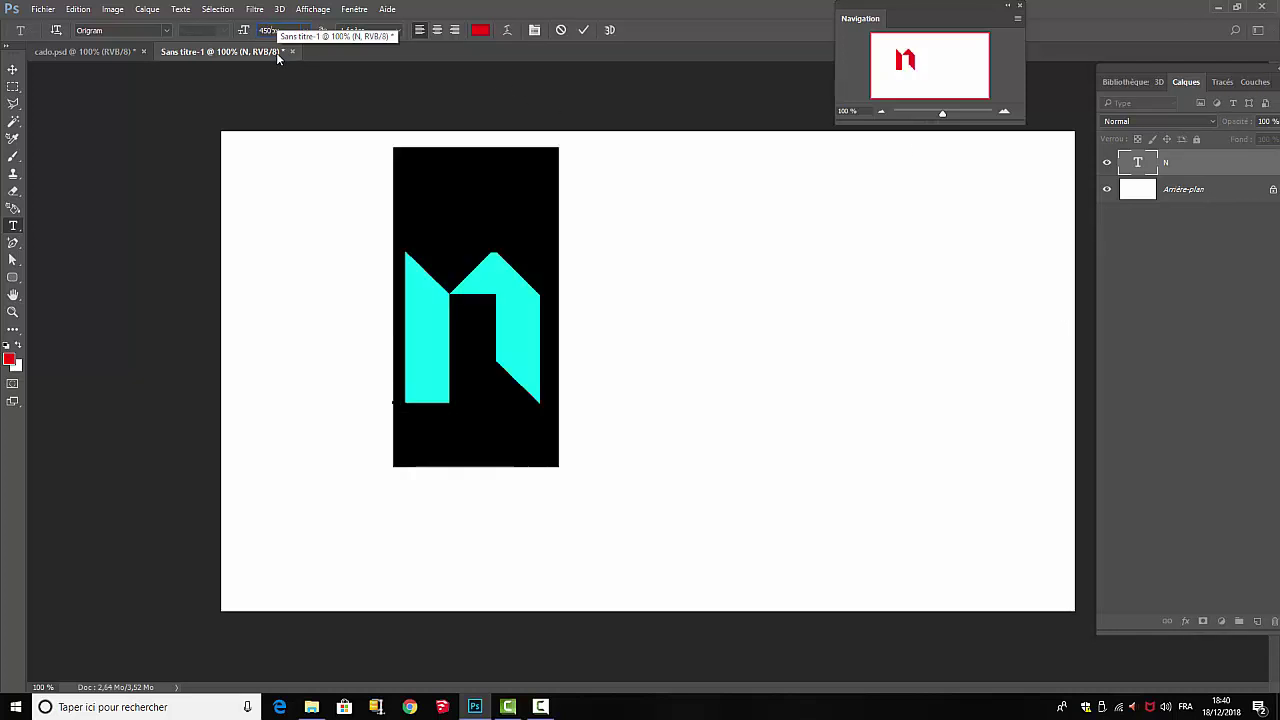
left_click(584, 31)
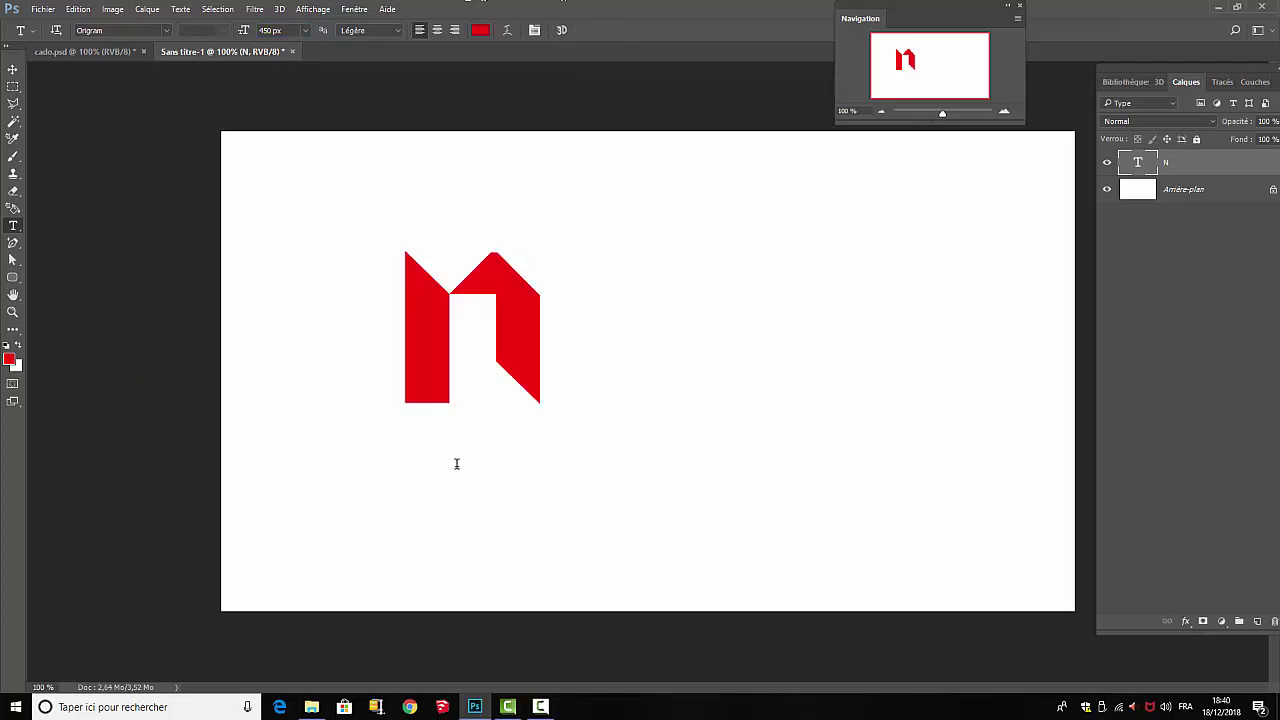
Move the letter slightly down and to the left, and rasterize its text layer
left_click(13, 69)
left_click_drag(515, 342, 486, 410)
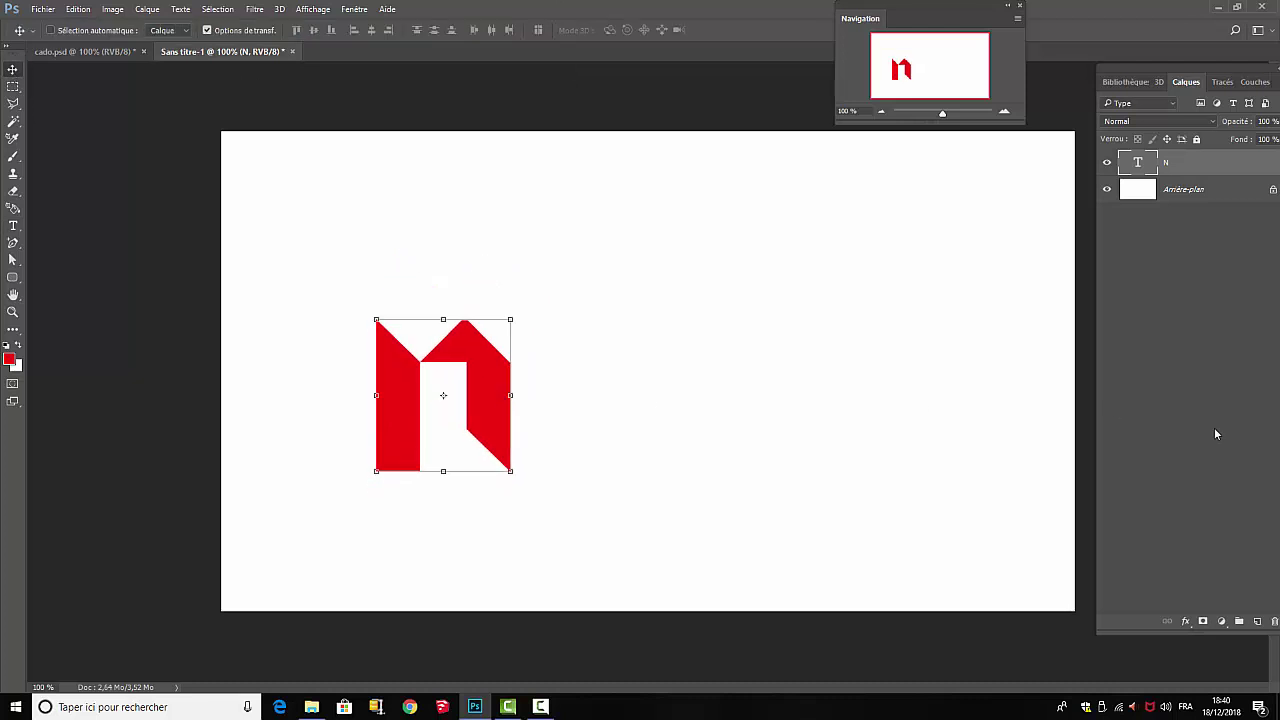
right_click(1189, 167)
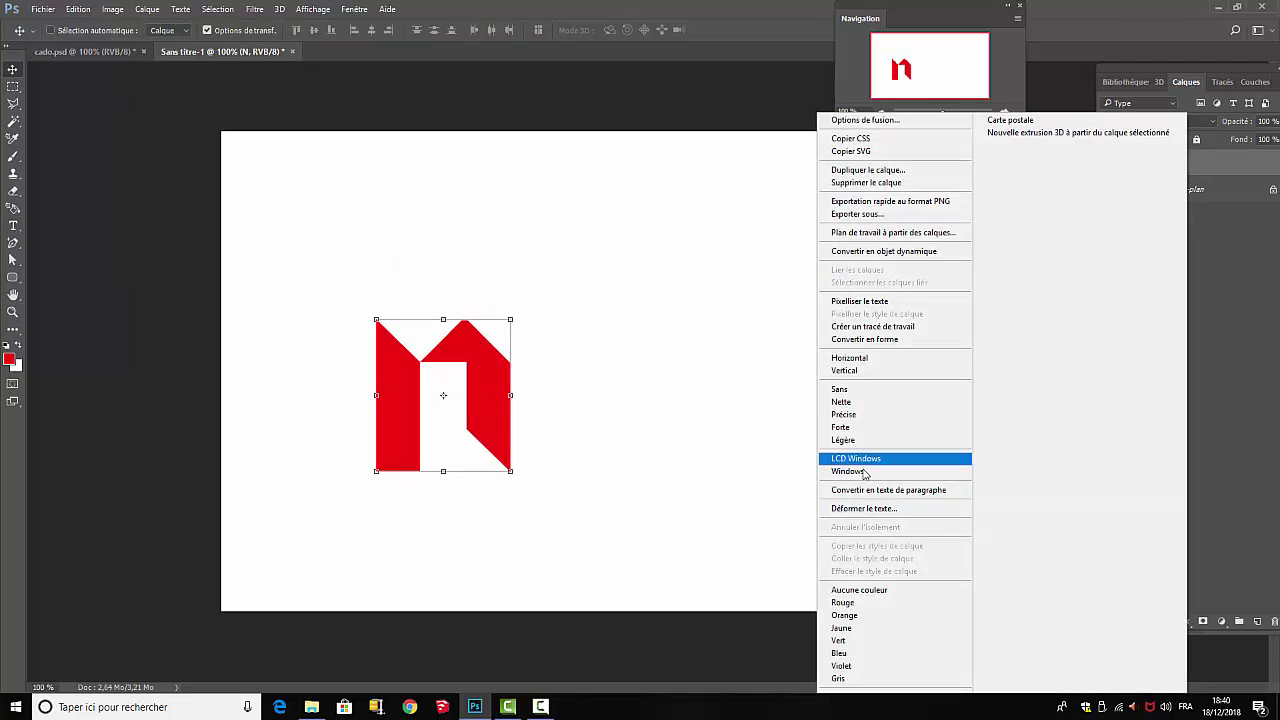
left_click(872, 301)
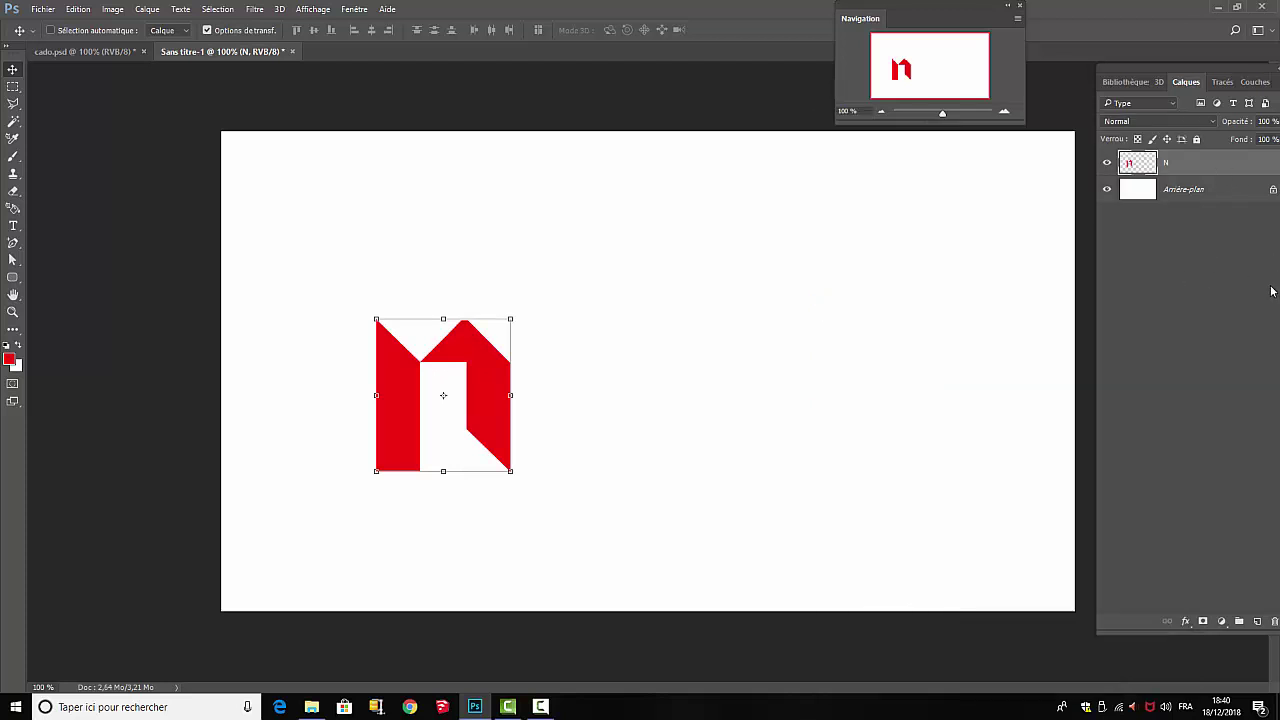
Duplicate the rasterized letter layer N and rename the copy "face"
key("ctrl+j")
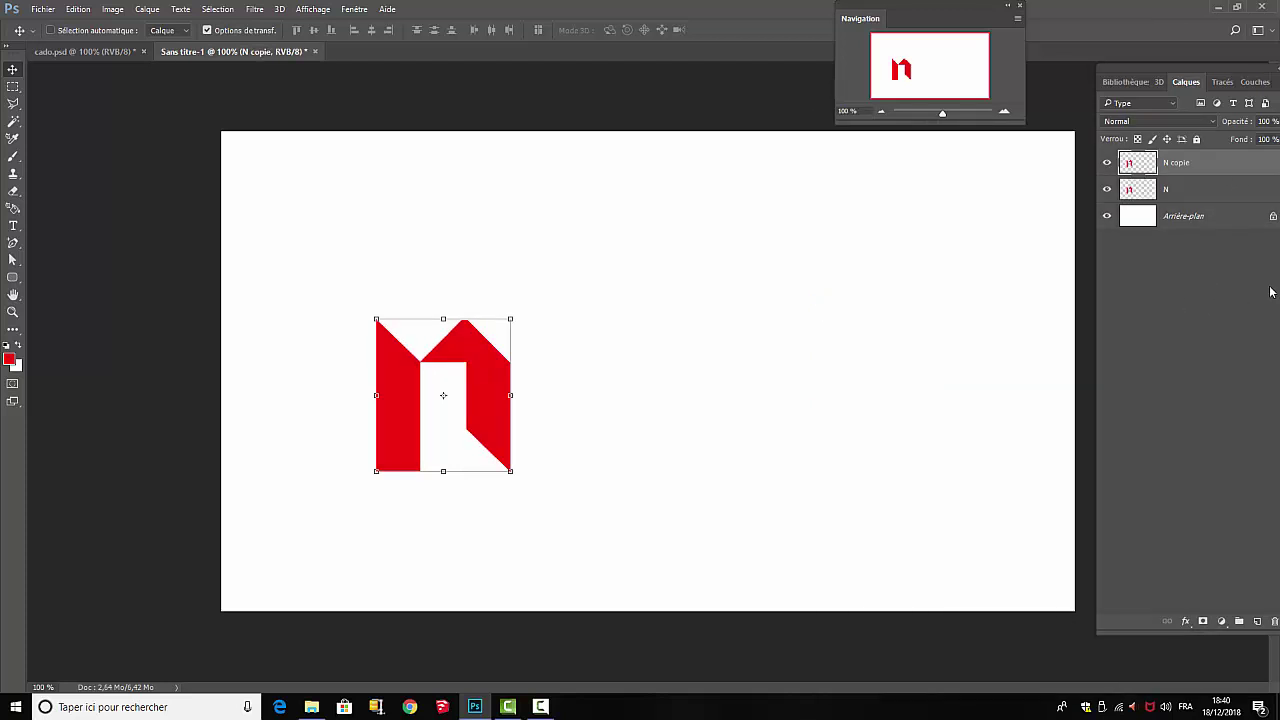
left_click(1167, 191)
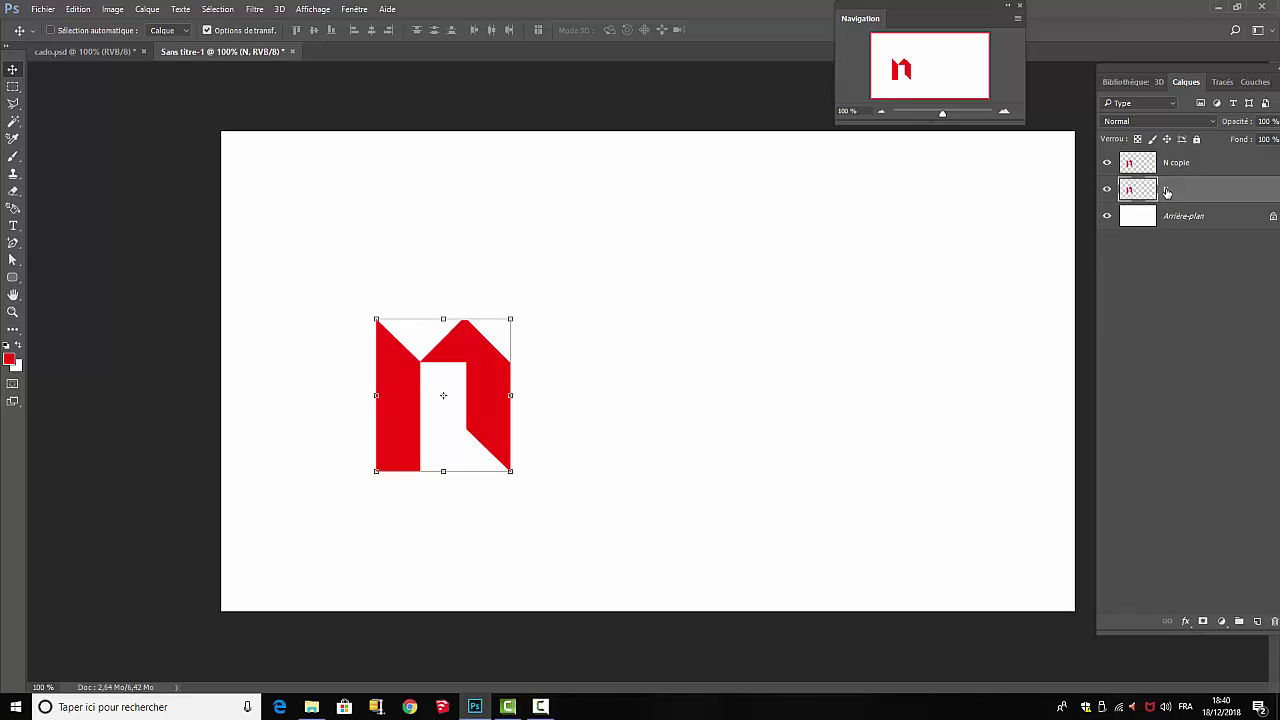
key("t")
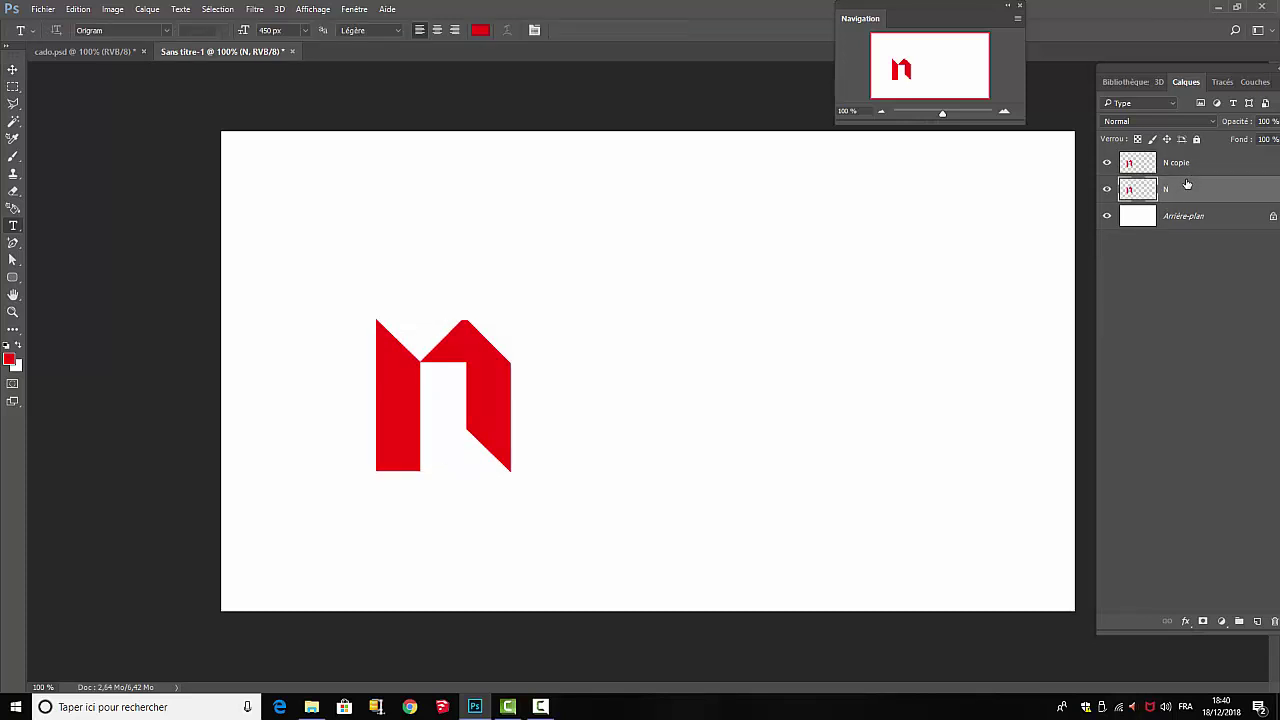
left_click(1168, 164)
double_click(1175, 164)
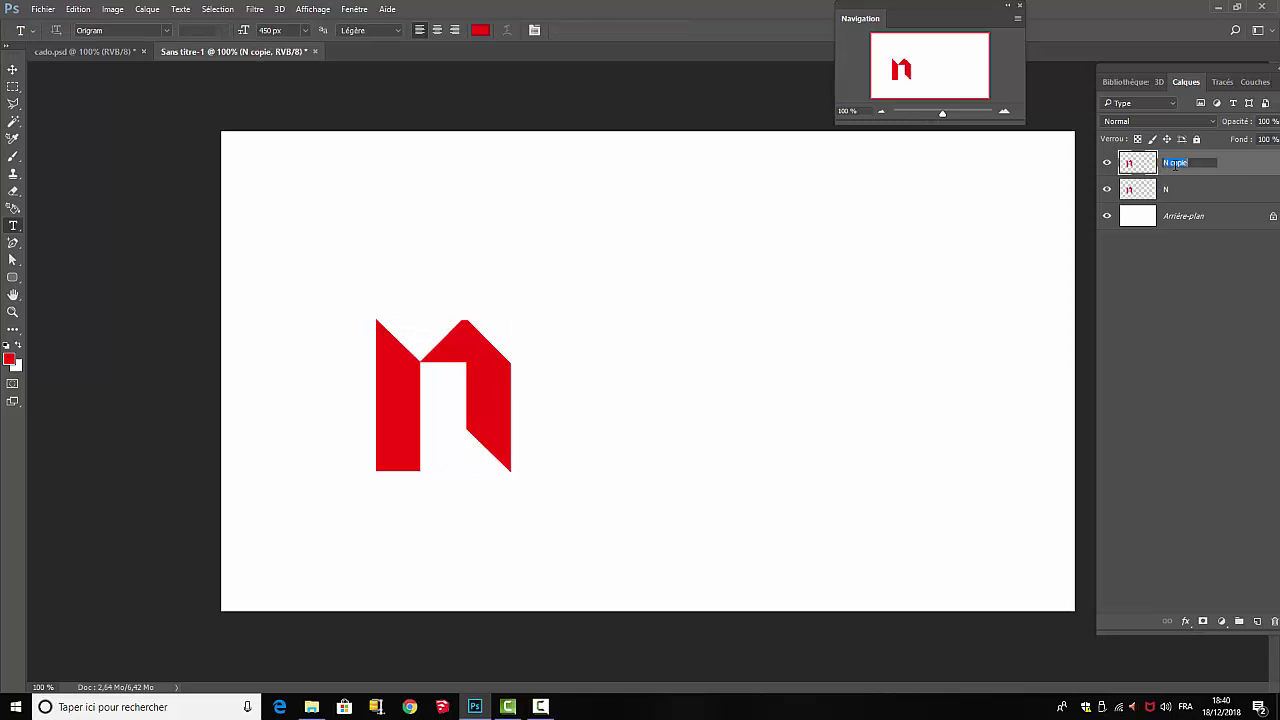
type("face")
left_click(1250, 255)
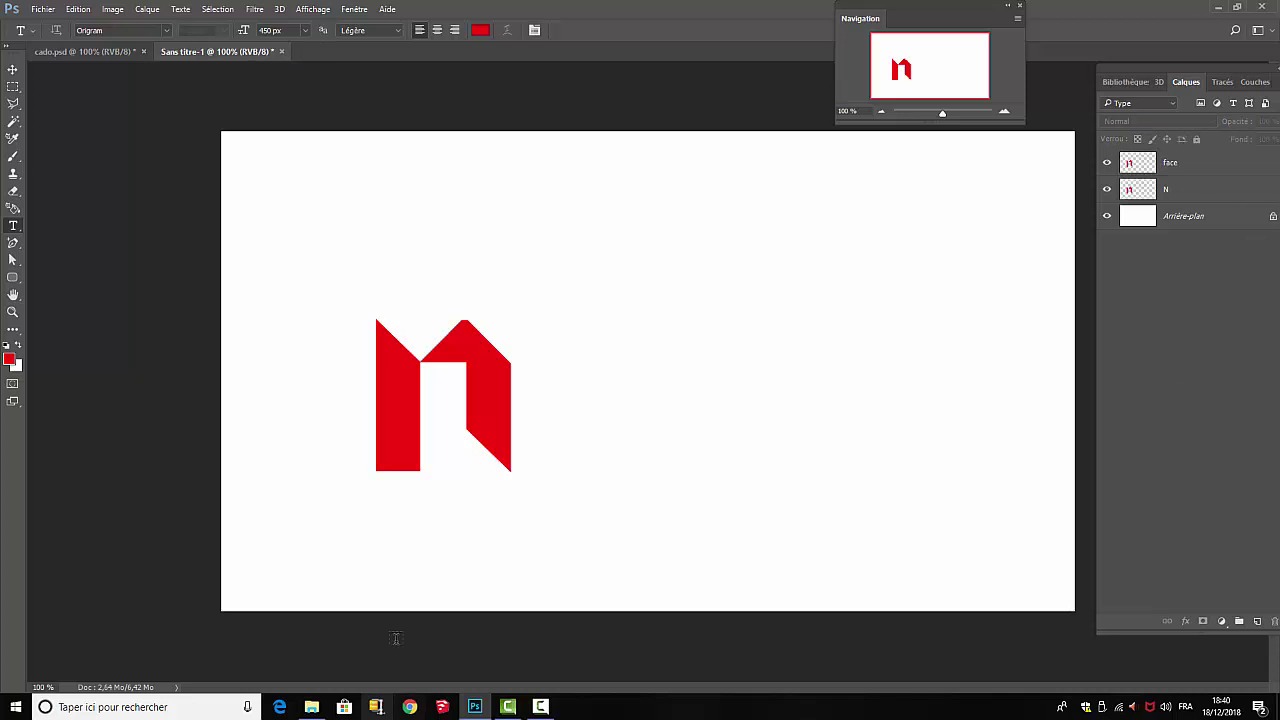
Place papier-cadeau-noel-rouge-et-blanc.jpg from the Noel folder in the document, scaled to about 33% and covering the letter
left_click(311, 707)
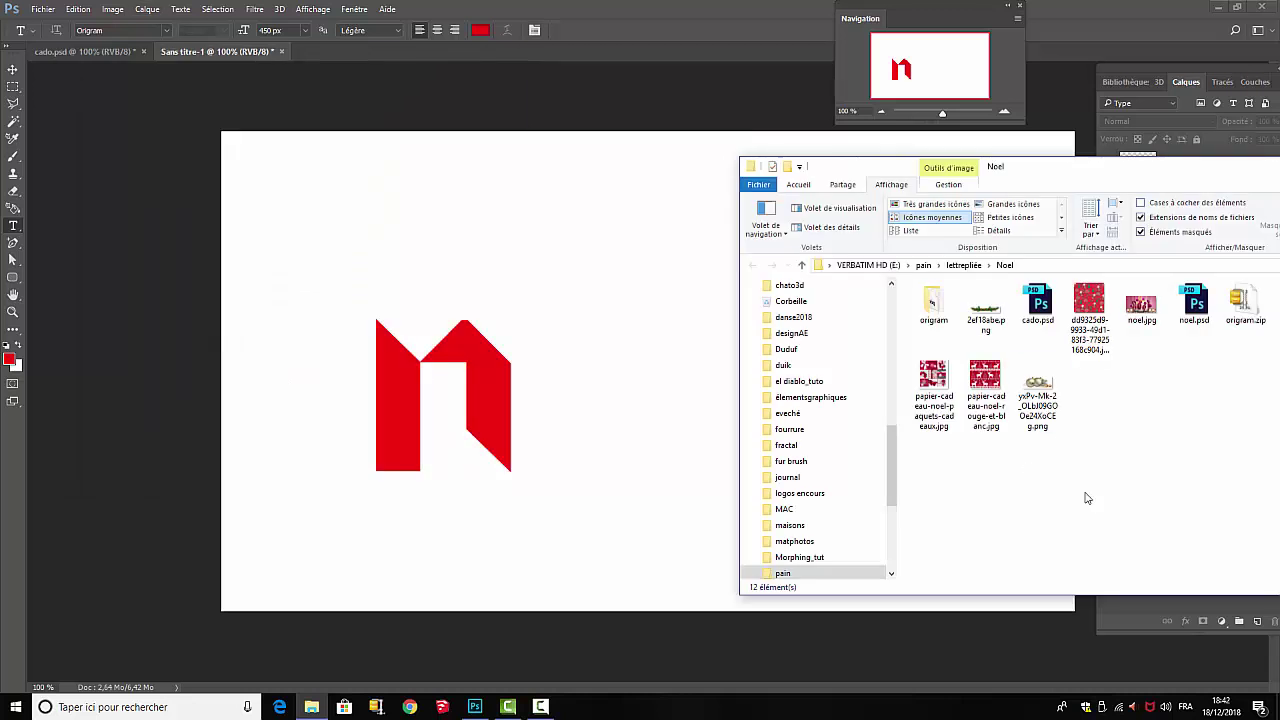
left_click_drag(985, 395, 520, 323)
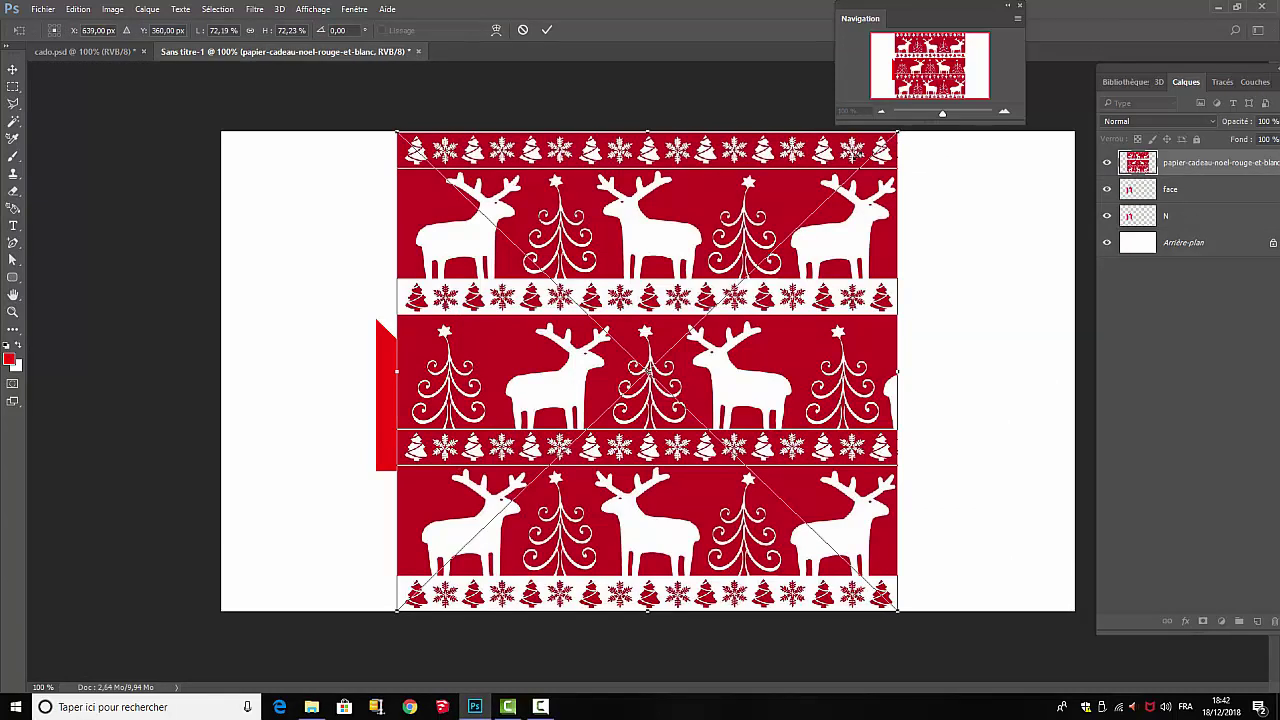
left_click_drag(897, 131, 600, 344)
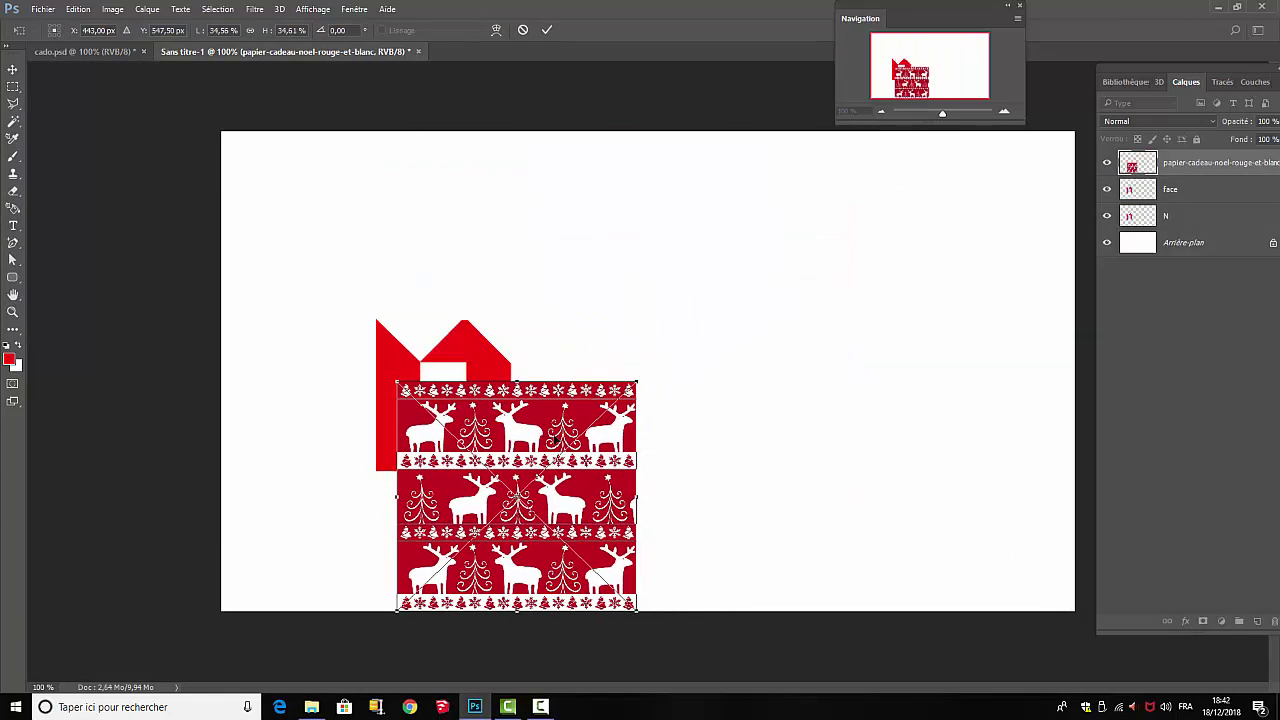
left_click_drag(543, 421, 482, 329)
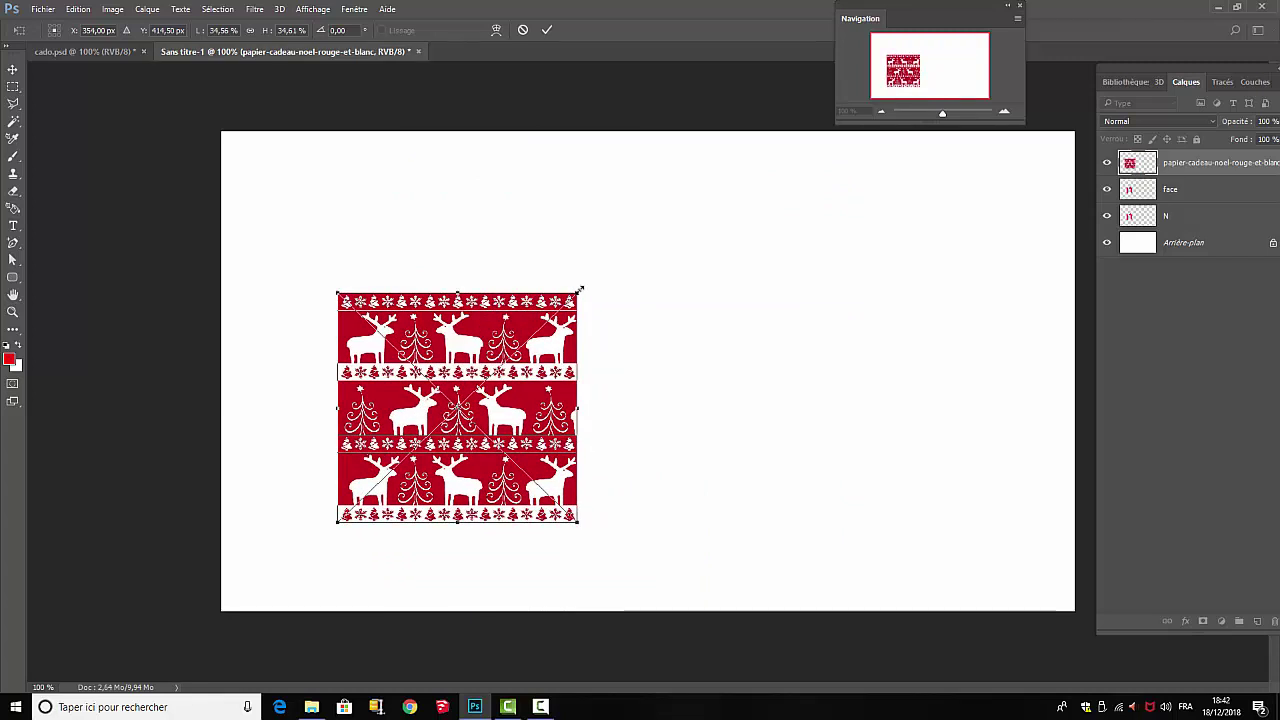
left_click_drag(580, 292, 567, 302)
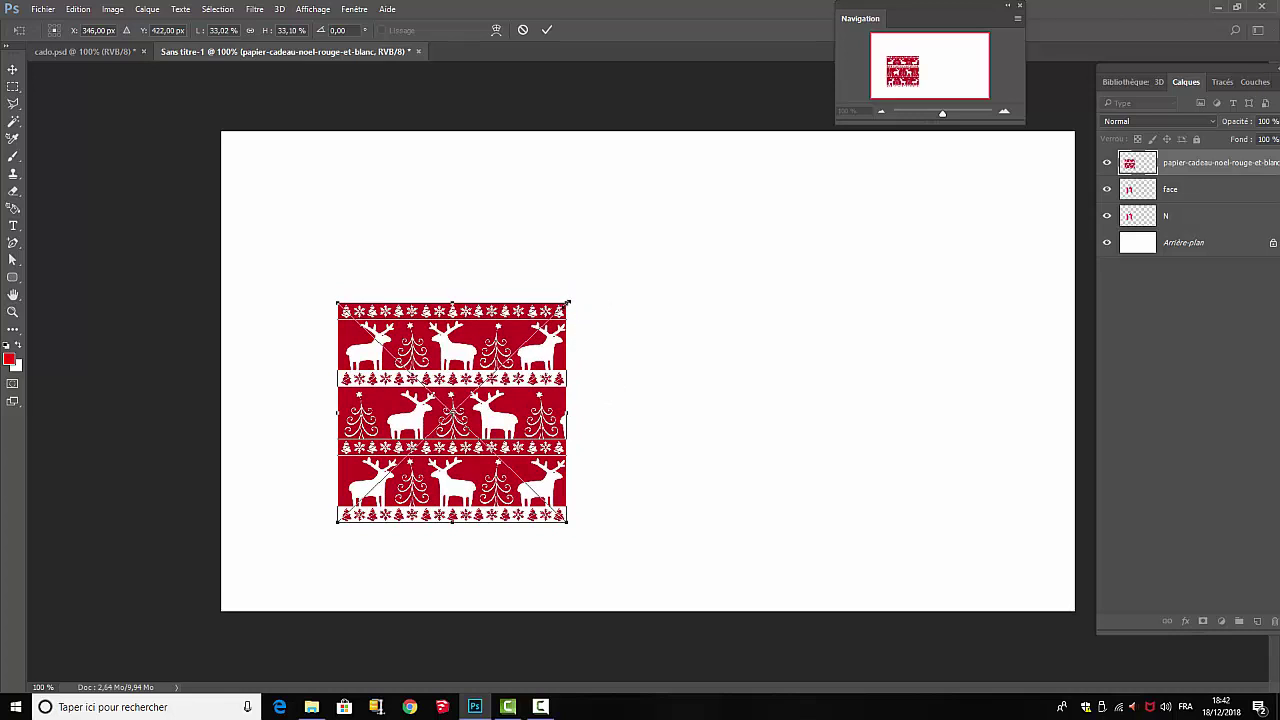
left_click(547, 31)
Rasterize the wrapping paper layer and put a duplicate of it between the face and N layers
right_click(1198, 166)
left_click(1043, 300)
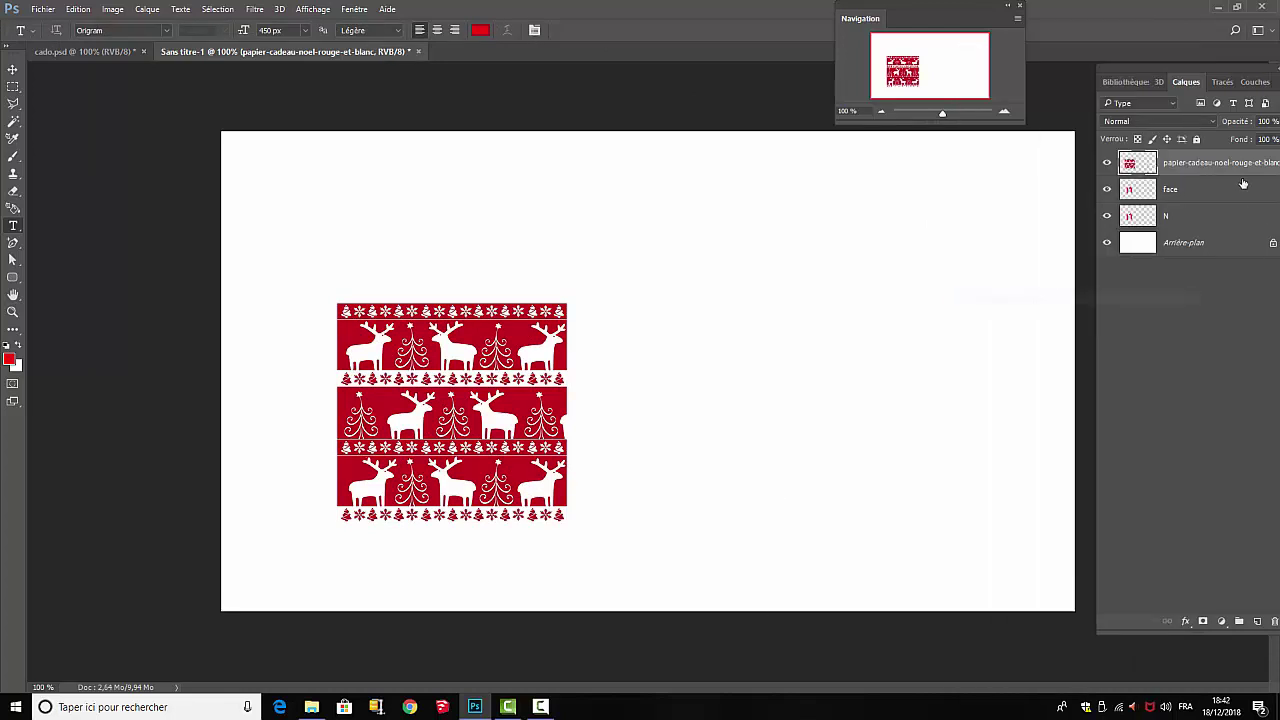
key("ctrl+j")
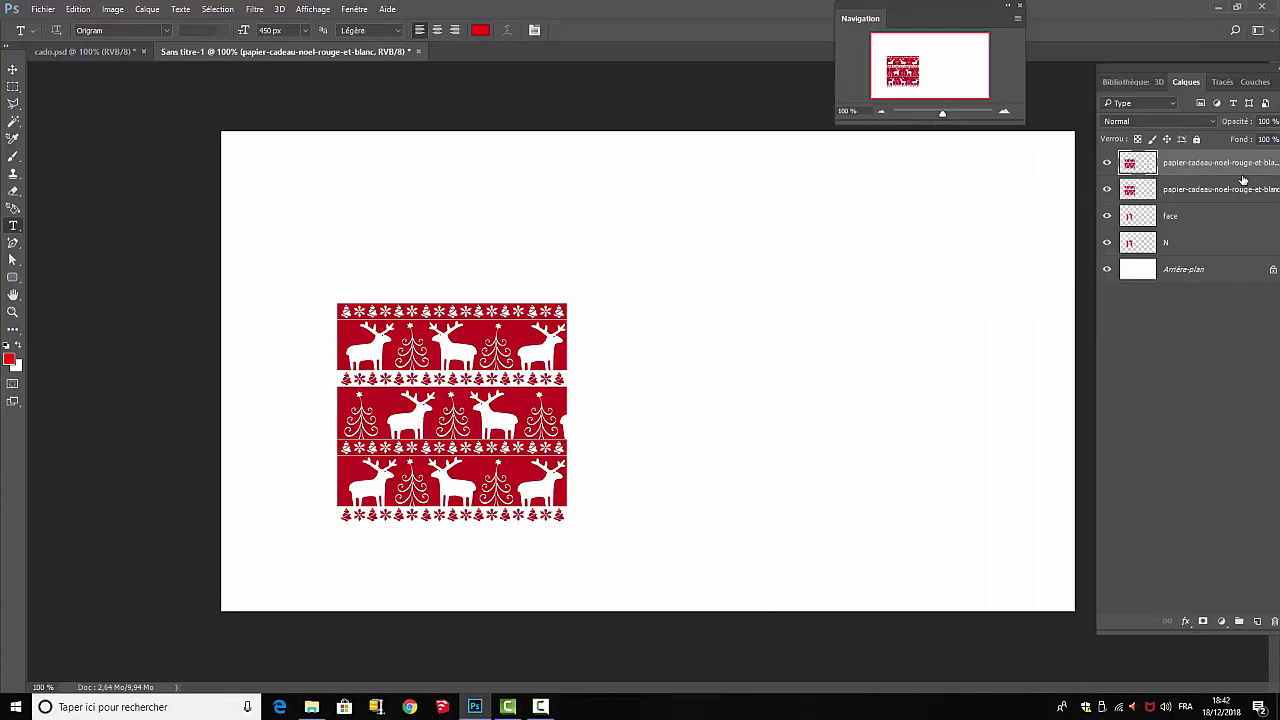
left_click_drag(1205, 166, 1194, 230)
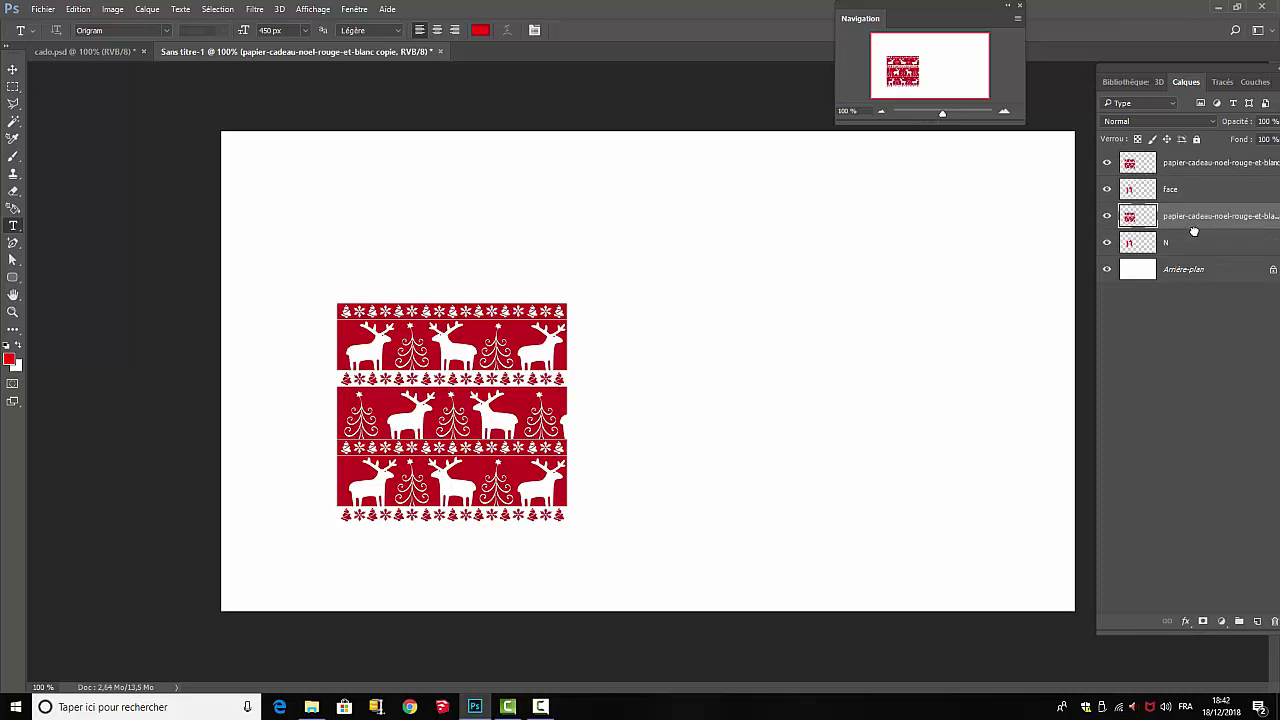
Rename the N layer "coté" and hide it together with the wrapping paper copy above it
double_click(1166, 244)
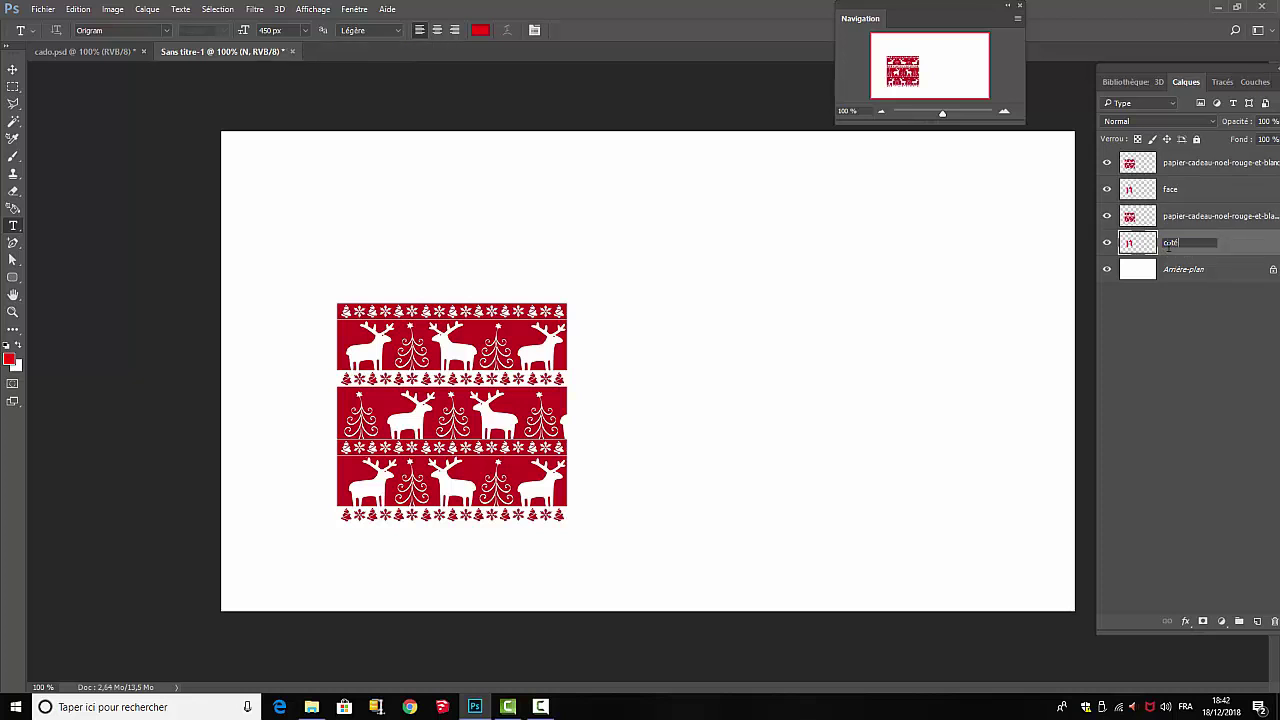
left_click(1271, 419)
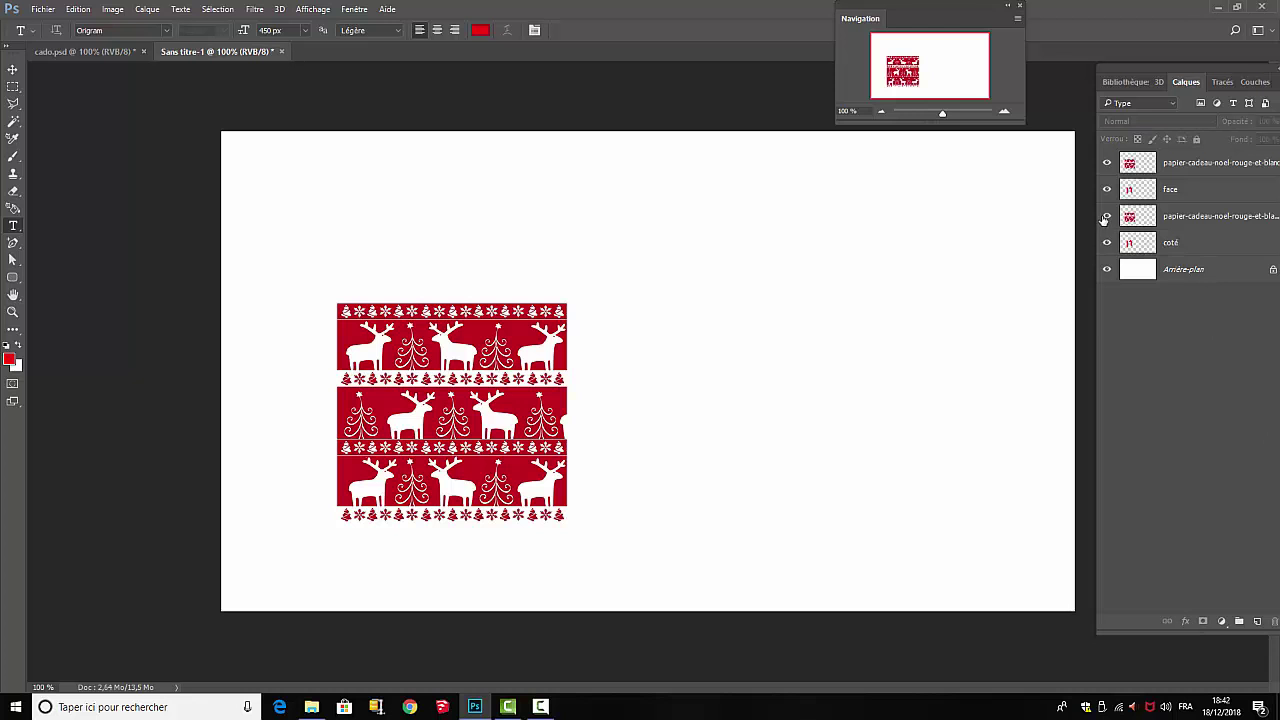
left_click(1107, 216)
left_click(1107, 243)
Clip the uppermost wrapping paper layer to the face layer with a clipping mask
left_click(1205, 165)
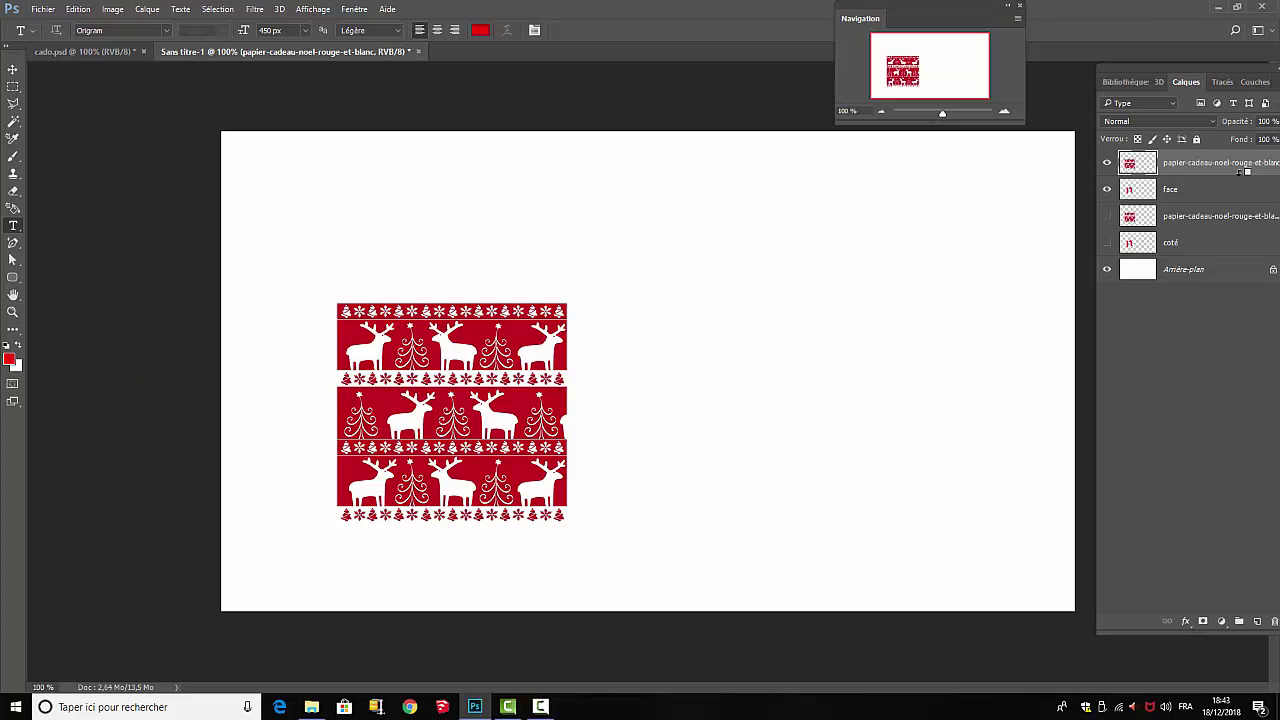
left_click(1240, 172, "alt")
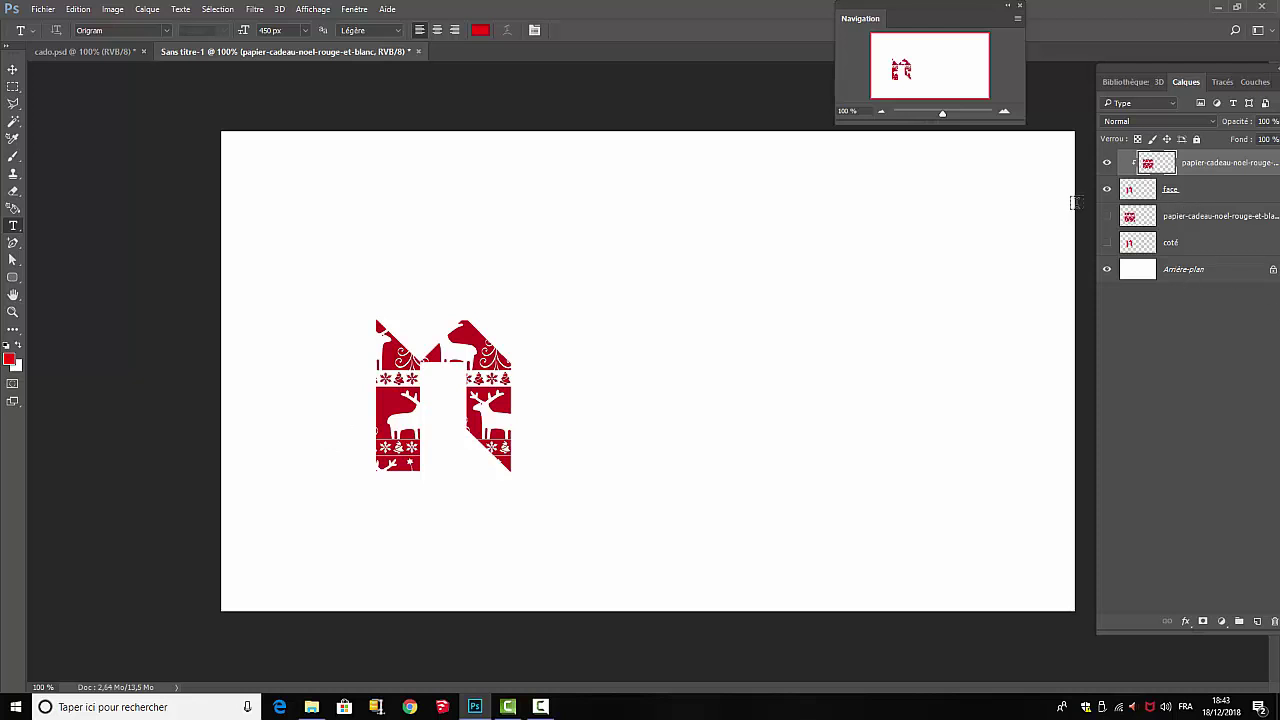
Show the coté layer and build the letter's thickness from 30 duplicates, each shifted one pixel further right
left_click(1107, 244)
left_click(1173, 246)
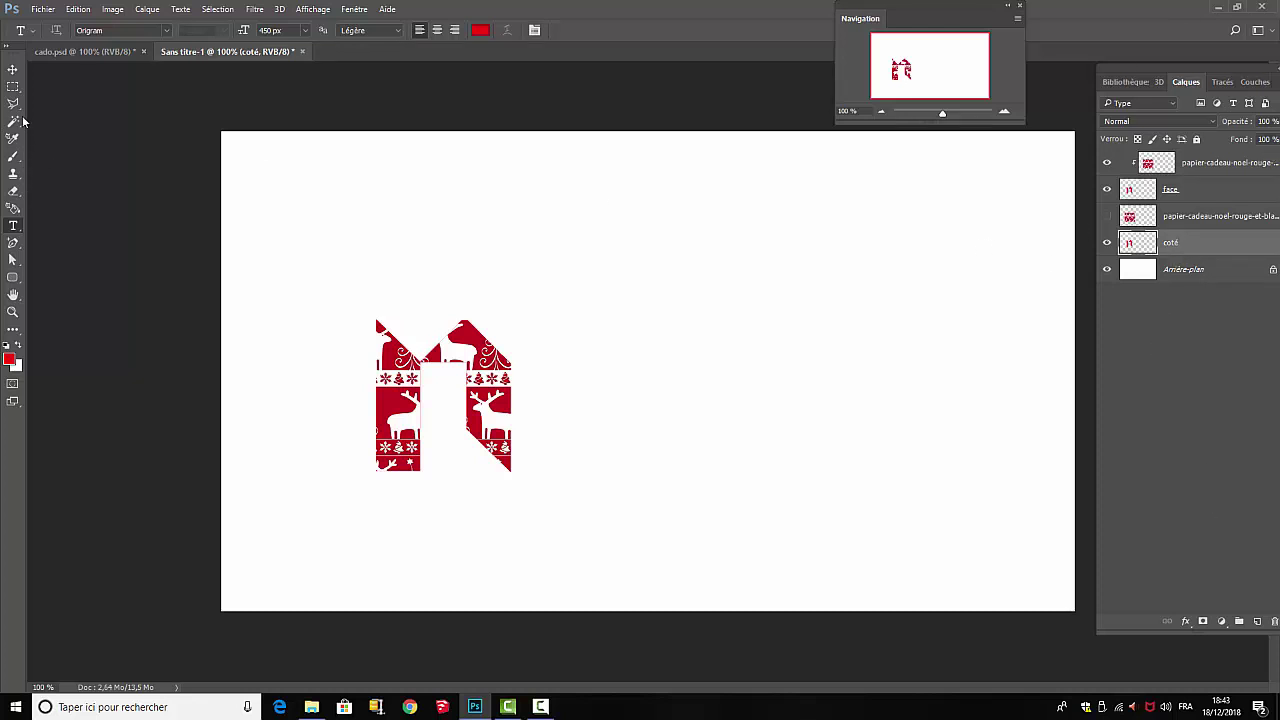
left_click(14, 73)
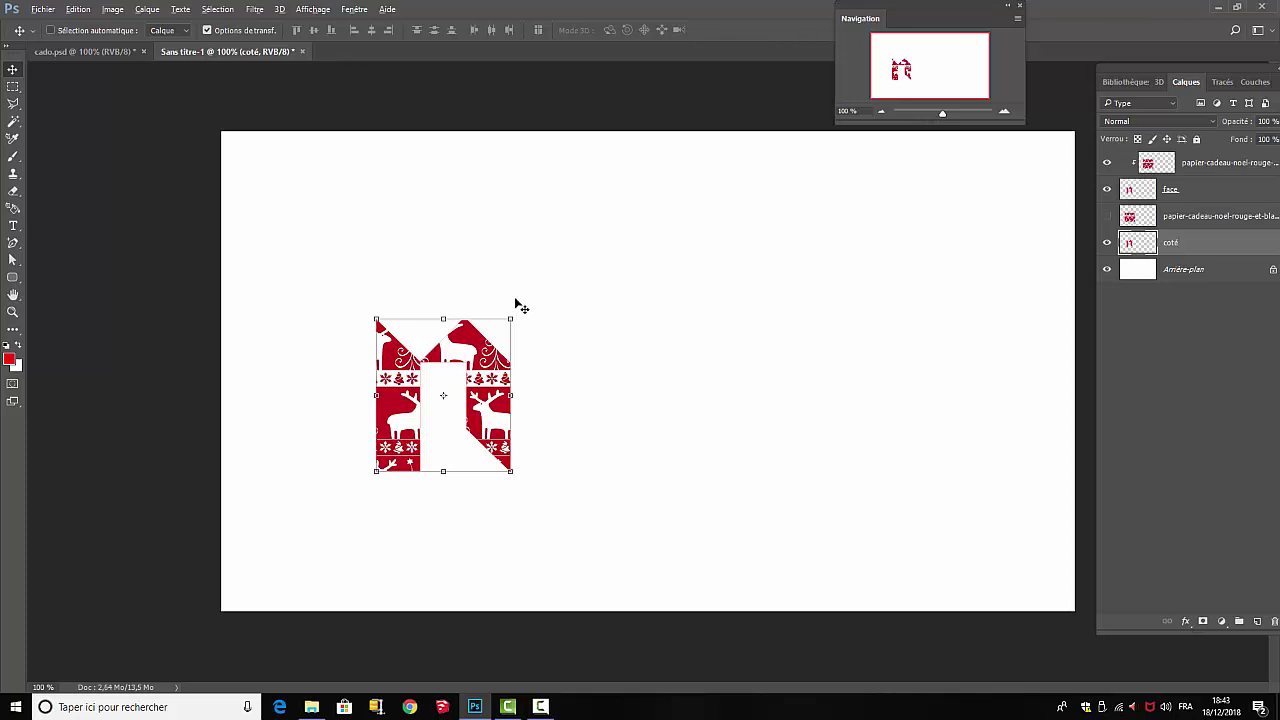
key("alt+Right")
key("alt+Right")
key("alt+Right")
key("alt+Right")
key("alt+Right")
key("alt+Right")
key("alt+Right")
key("alt+Right")
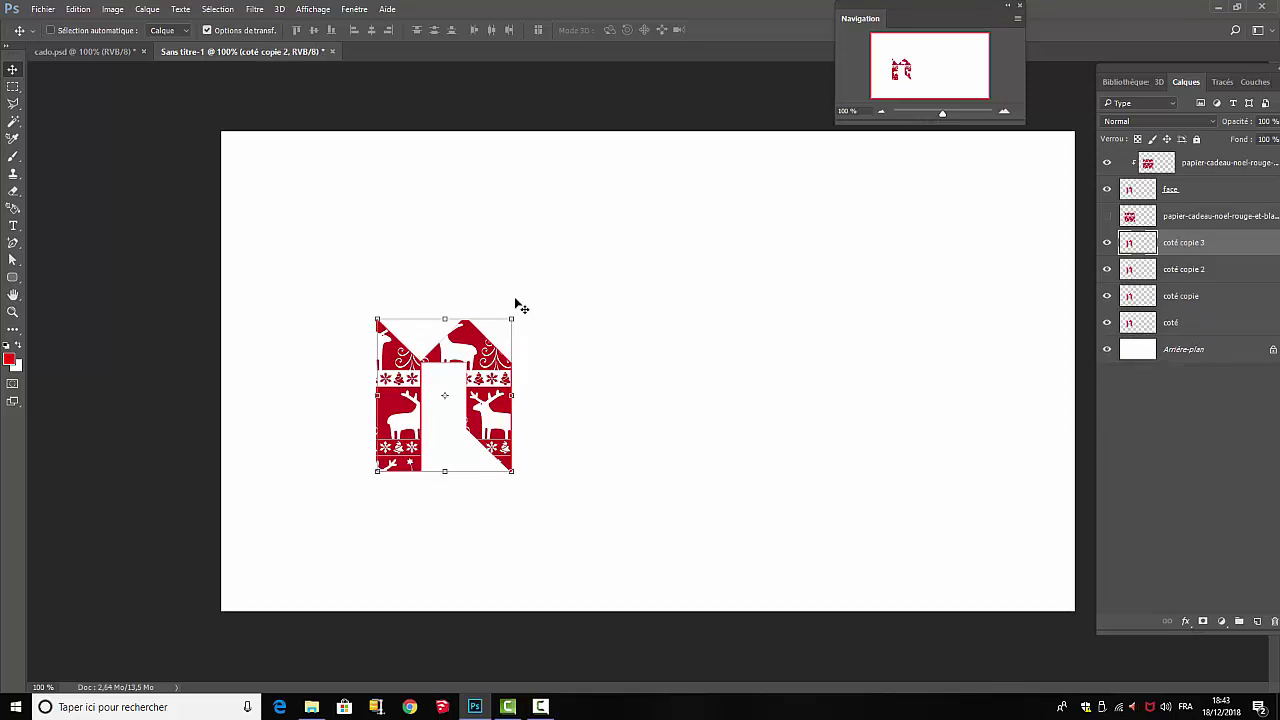
key("alt+Right")
key("alt+Right")
key("alt+Right")
key("alt+Right")
key("alt+Right")
key("alt+Right")
key("alt+Right")
key("alt+Right")
key("alt+Right")
key("alt+Right")
key("alt+Right")
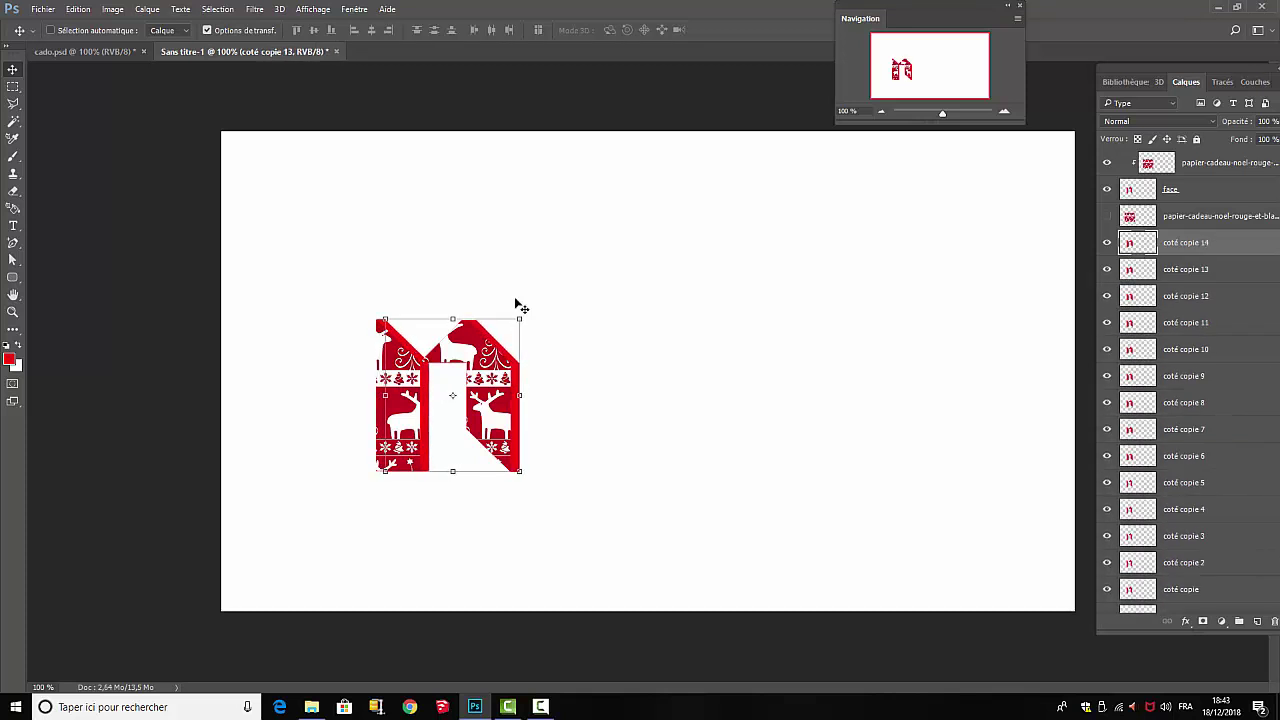
key("alt+Right")
key("alt+Right")
key("alt+Right")
key("alt+Right")
key("alt+Right")
key("alt+Right")
key("alt+Right")
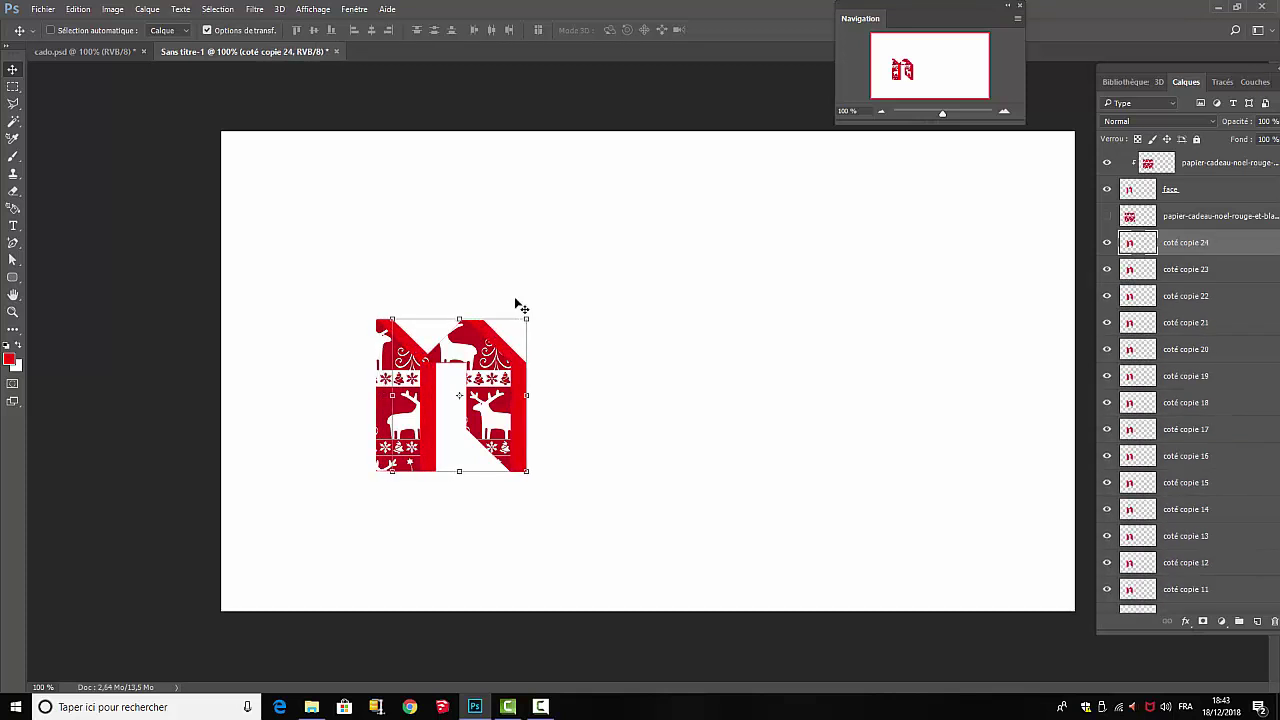
key("alt+Right")
key("alt+Right")
key("alt+Right")
key("alt+Right")
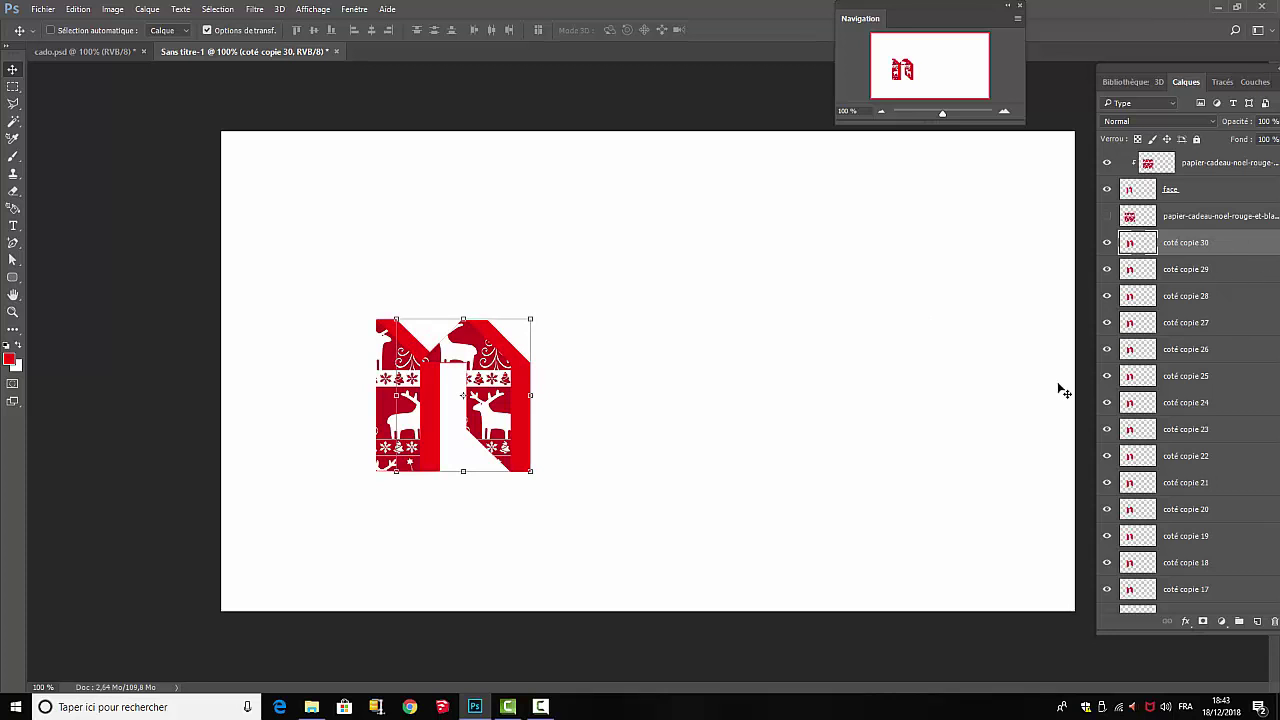
Merge the coté layer and all its copies into a single layer
scroll(1262, 395, "down", 4)
scroll(1225, 470, "down", 4)
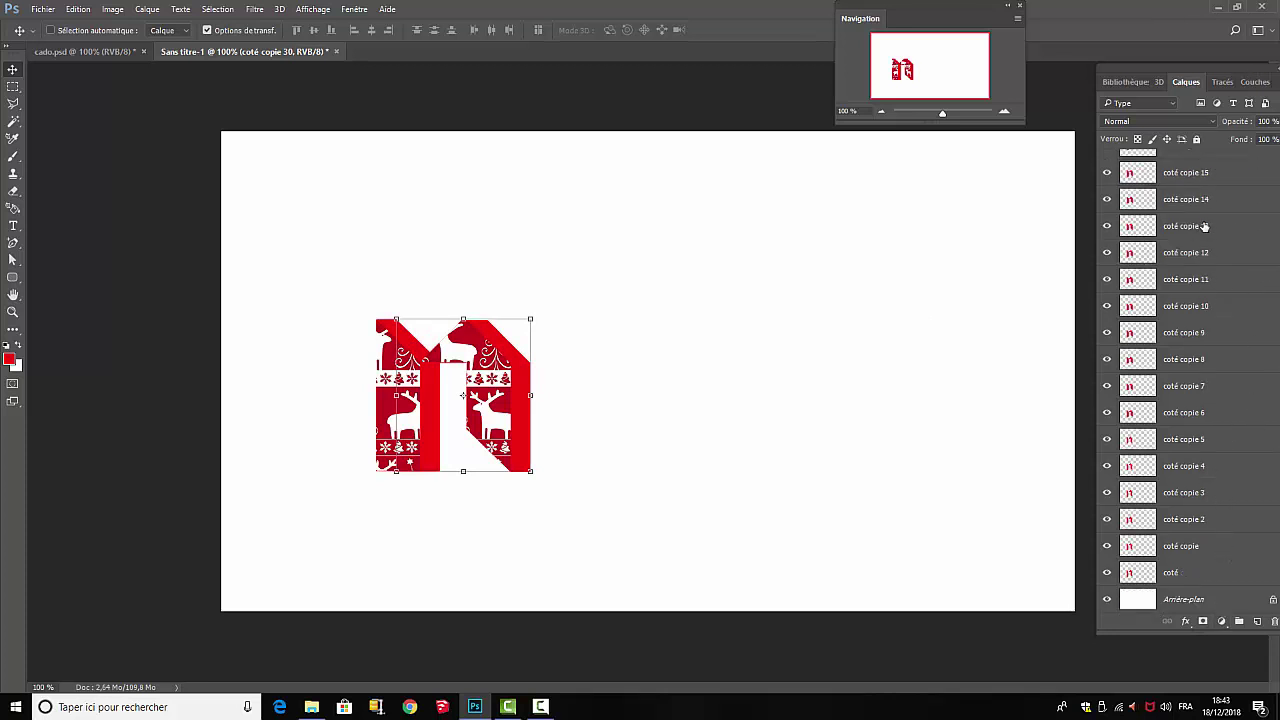
left_click(1226, 582, "shift")
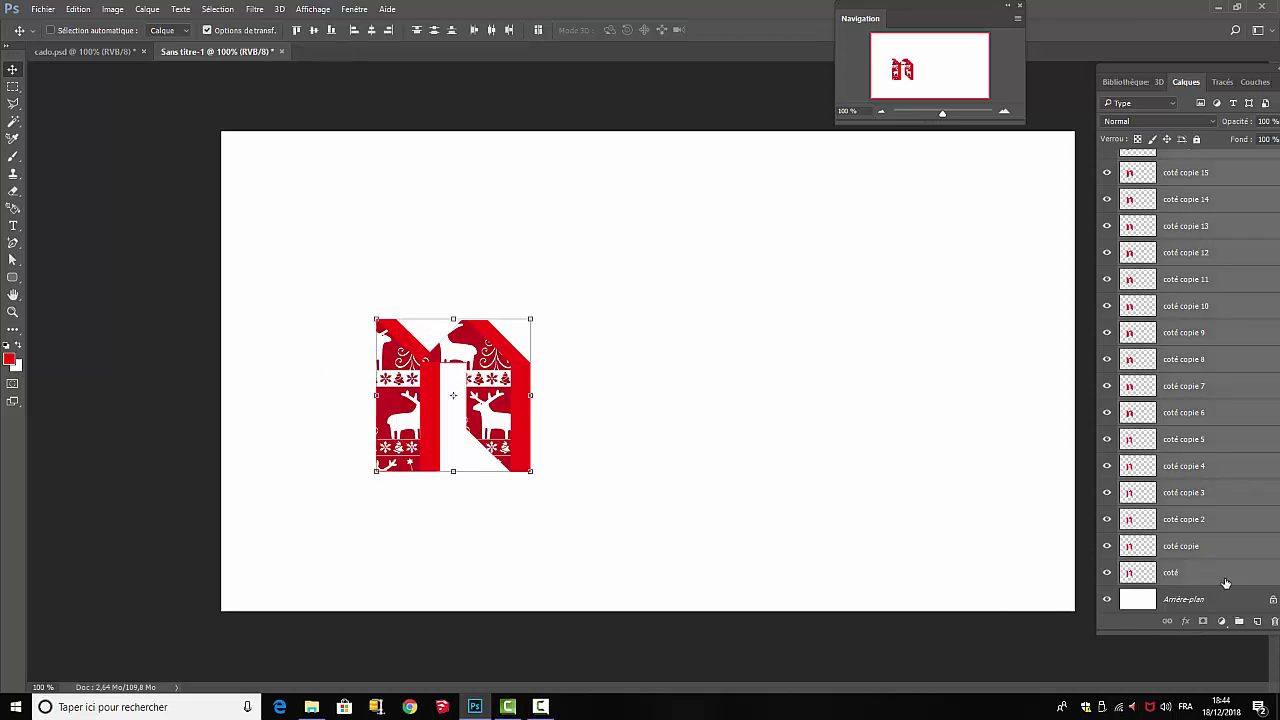
right_click(1233, 519)
left_click(1046, 487)
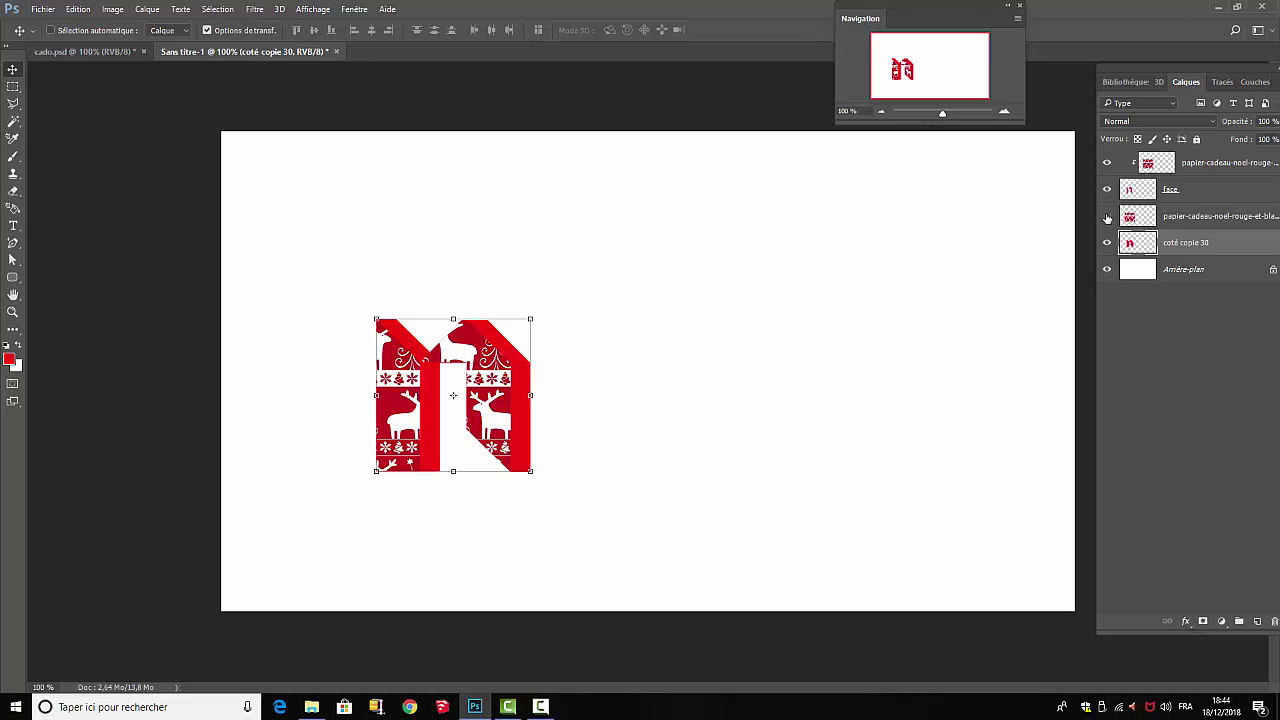
Show the lower wrapping paper copy and clip it to the merged side layer with a clipping mask
left_click(1107, 217)
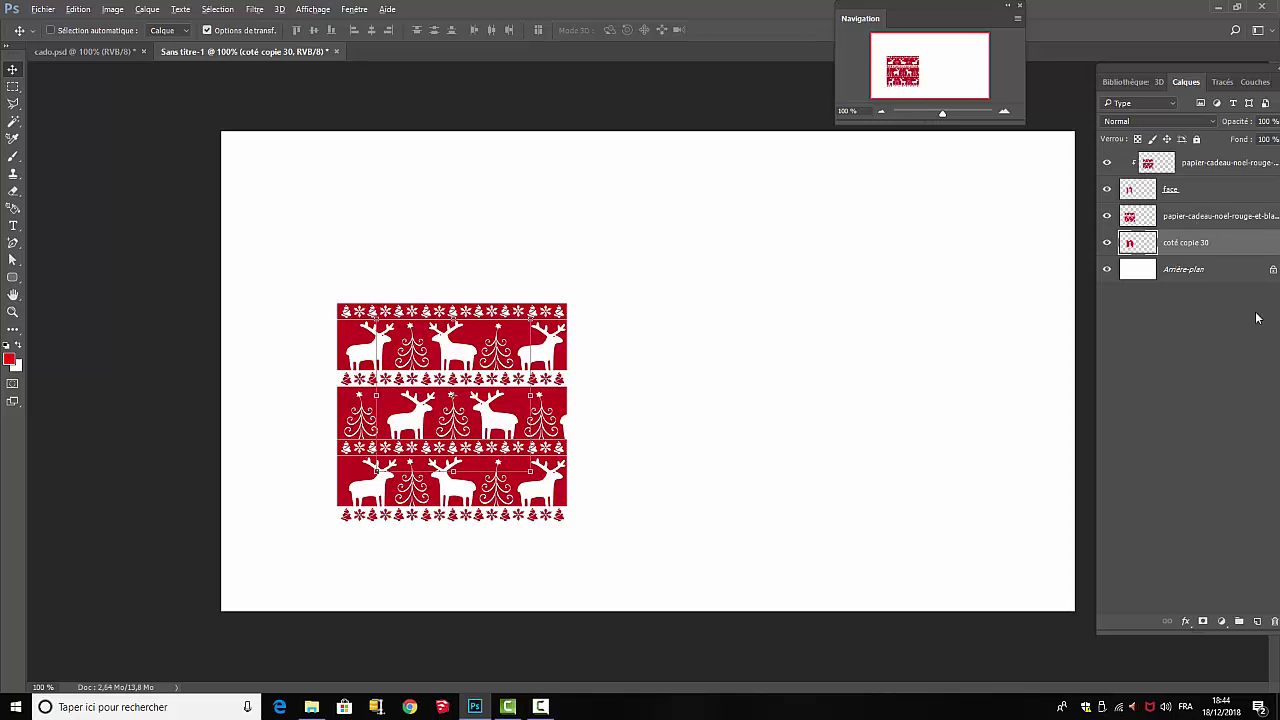
left_click(1237, 228, "alt")
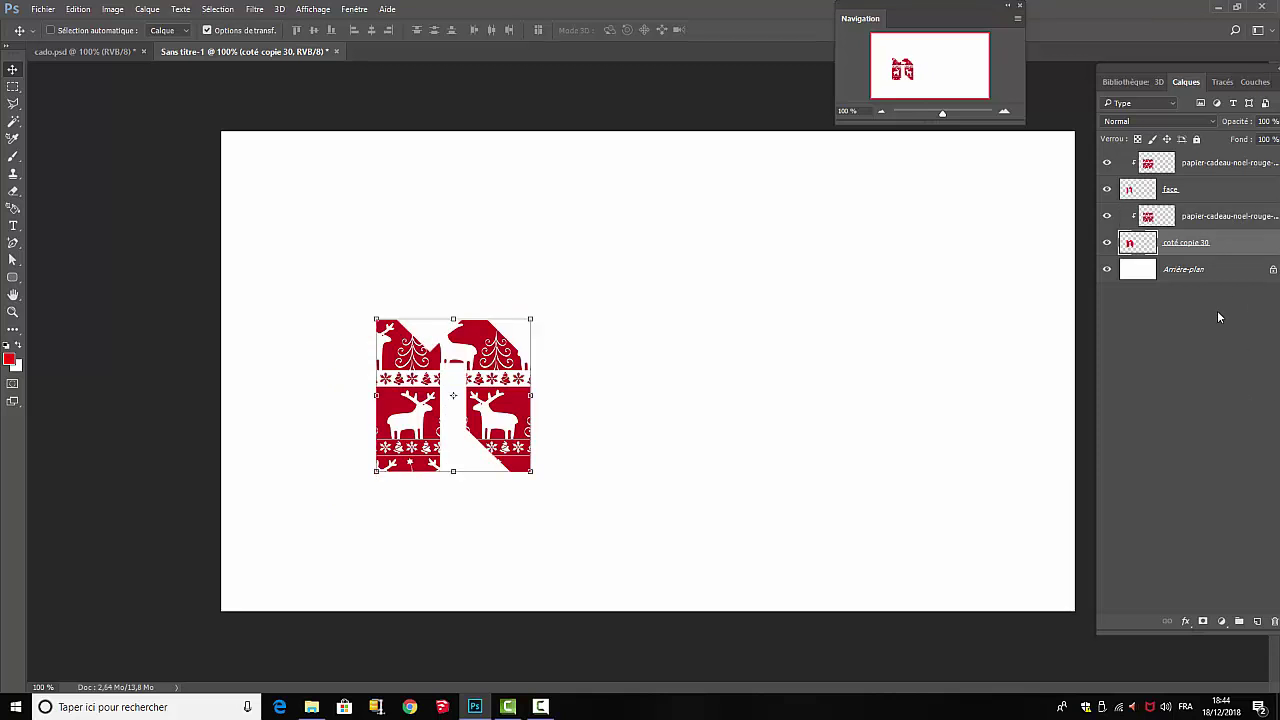
left_click(1205, 220)
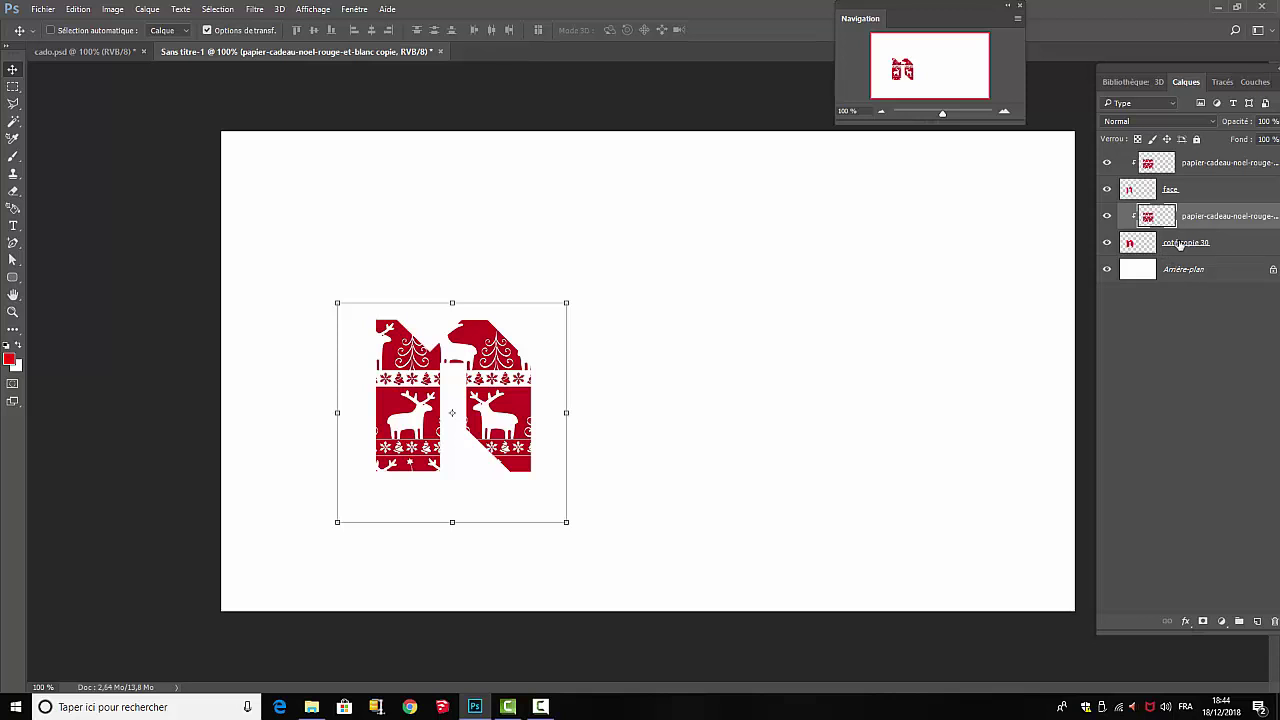
Rename the merged side layer "coté"
double_click(1180, 243)
type("co")
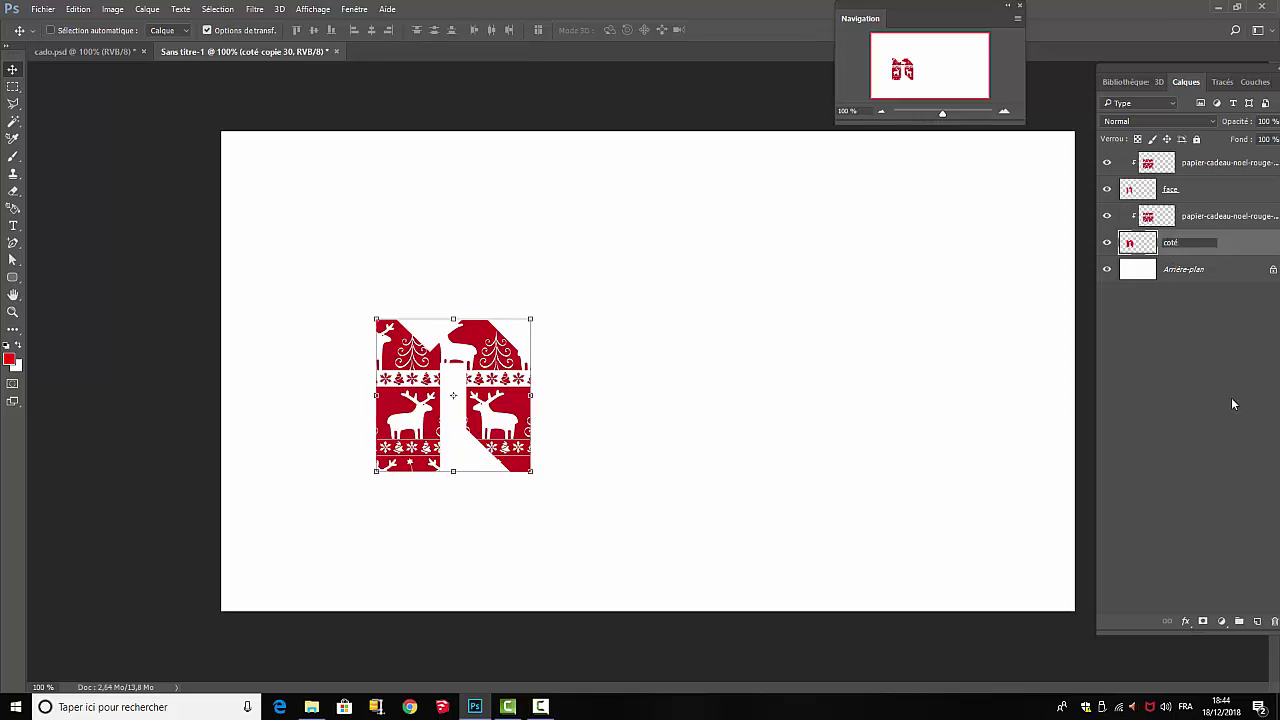
type("té")
key("Return")
Darken the lower wrapping paper layer with Hue/Saturation, using saturation -12 and lightness -39
left_click(1210, 218)
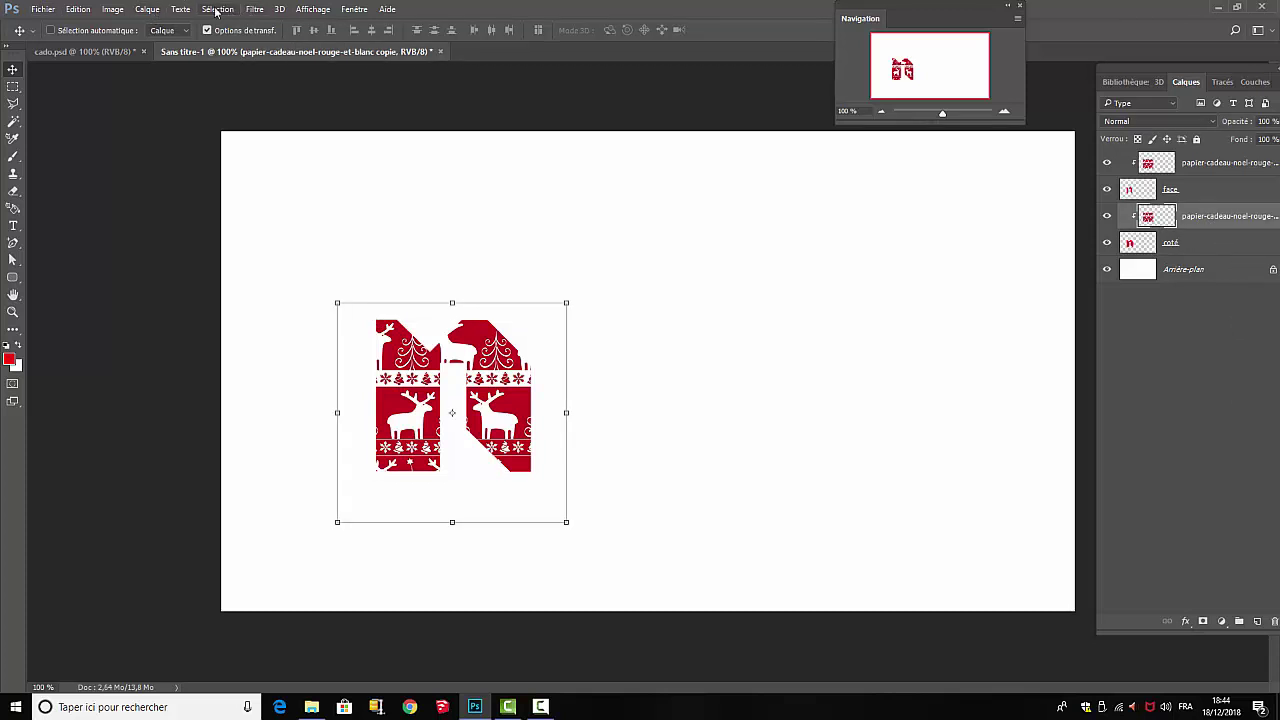
left_click(113, 10)
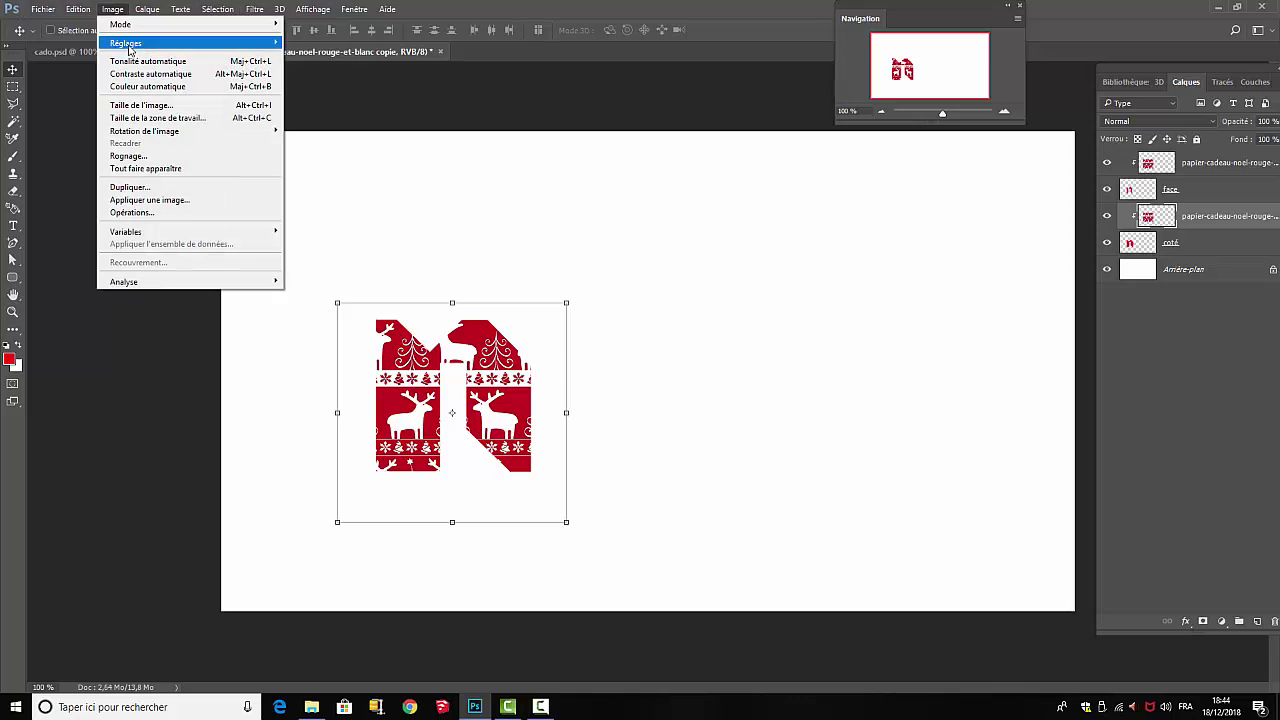
mouse_move(128, 45)
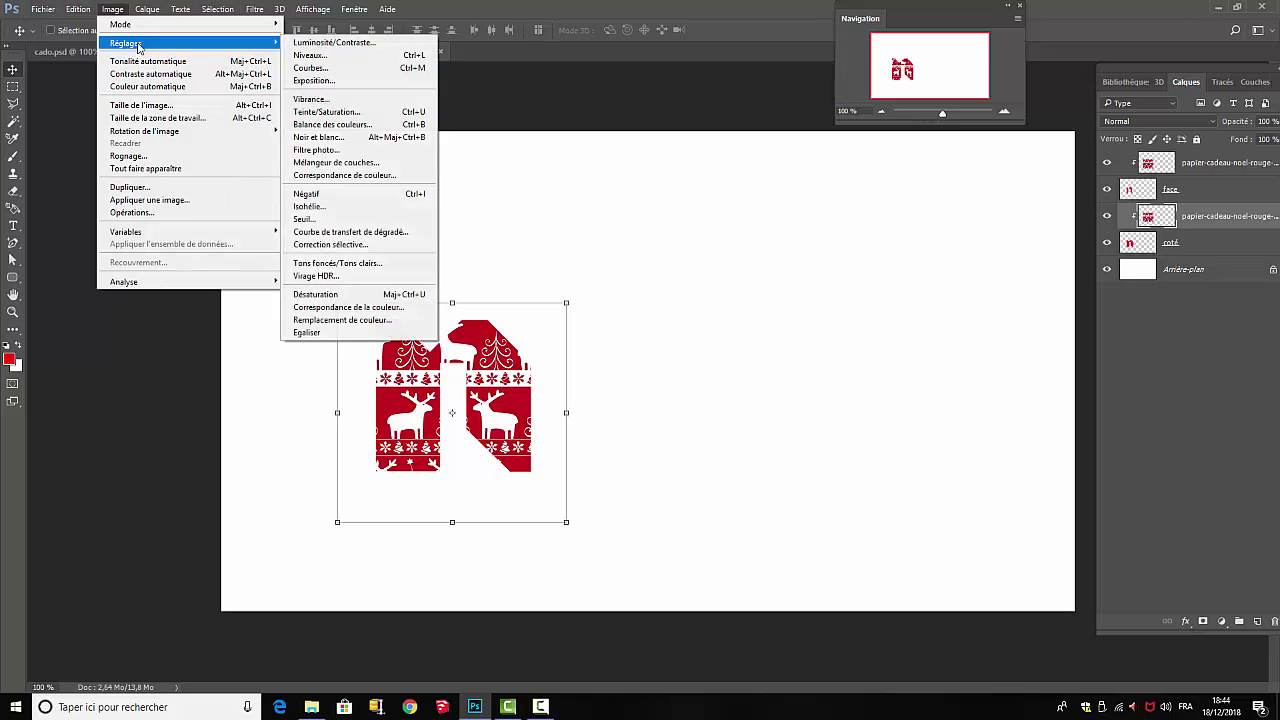
left_click(345, 114)
left_click_drag(1043, 80, 855, 213)
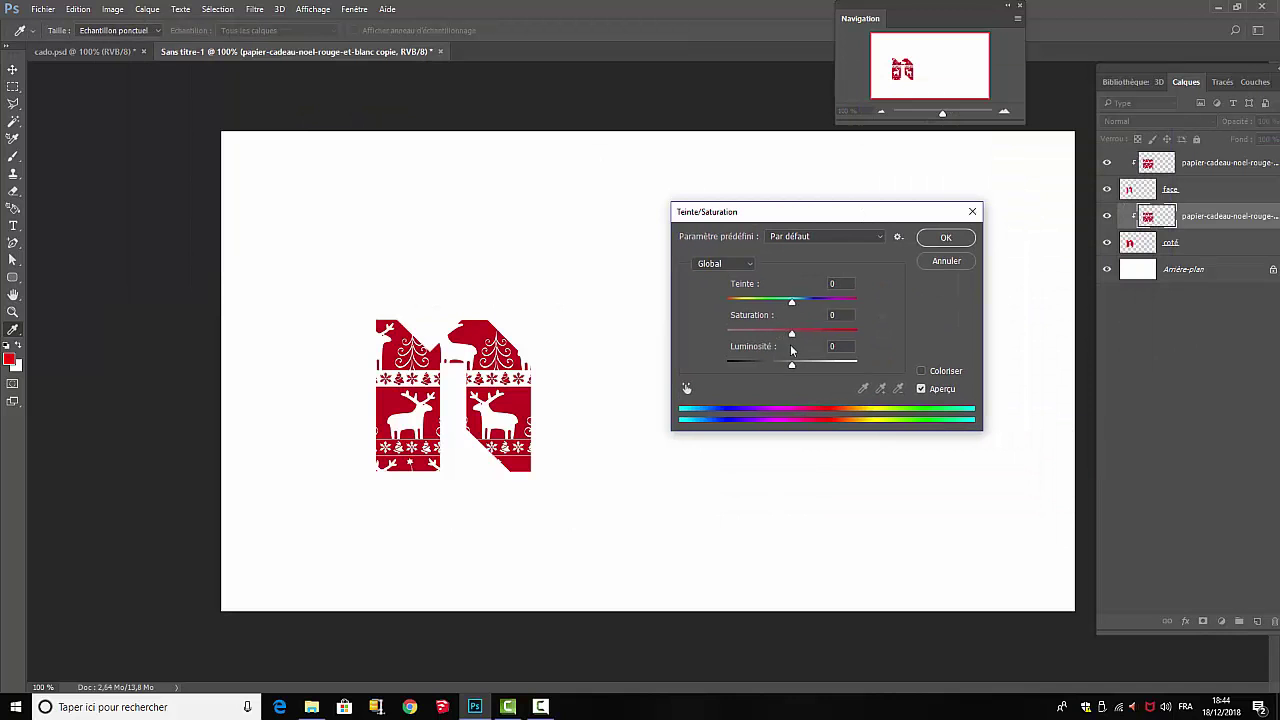
left_click_drag(793, 366, 770, 368)
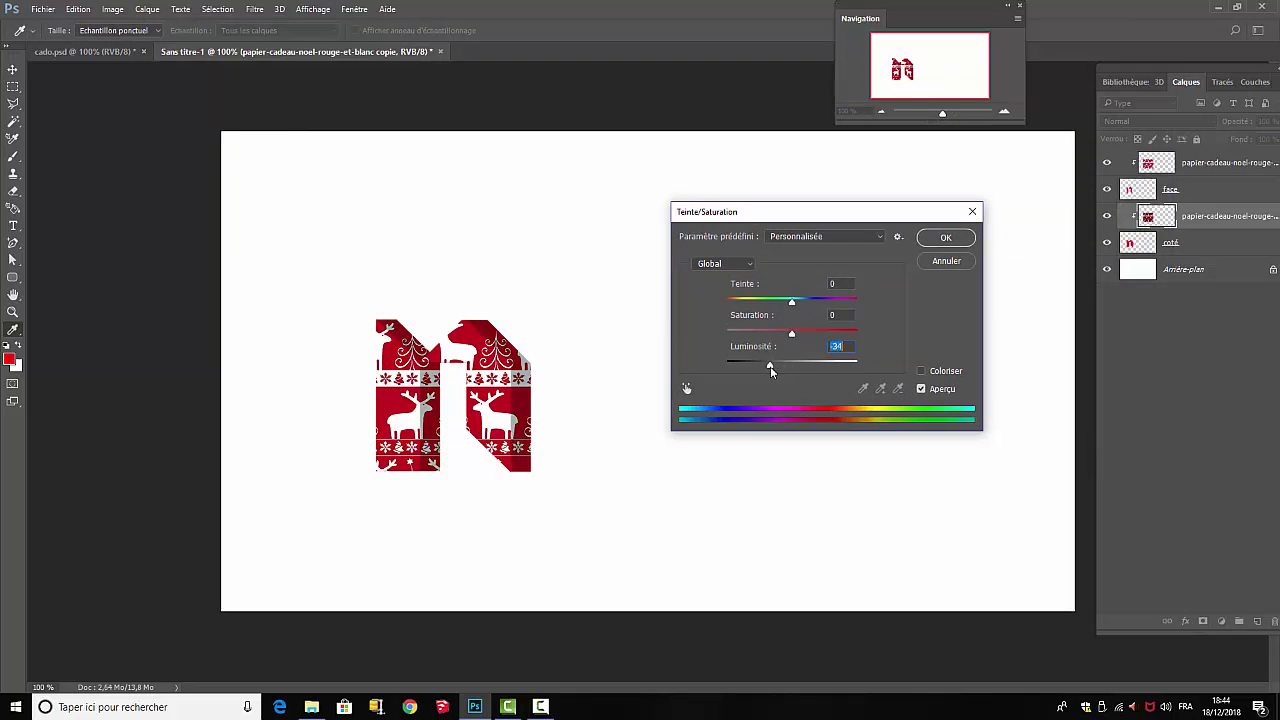
left_click_drag(770, 366, 785, 338)
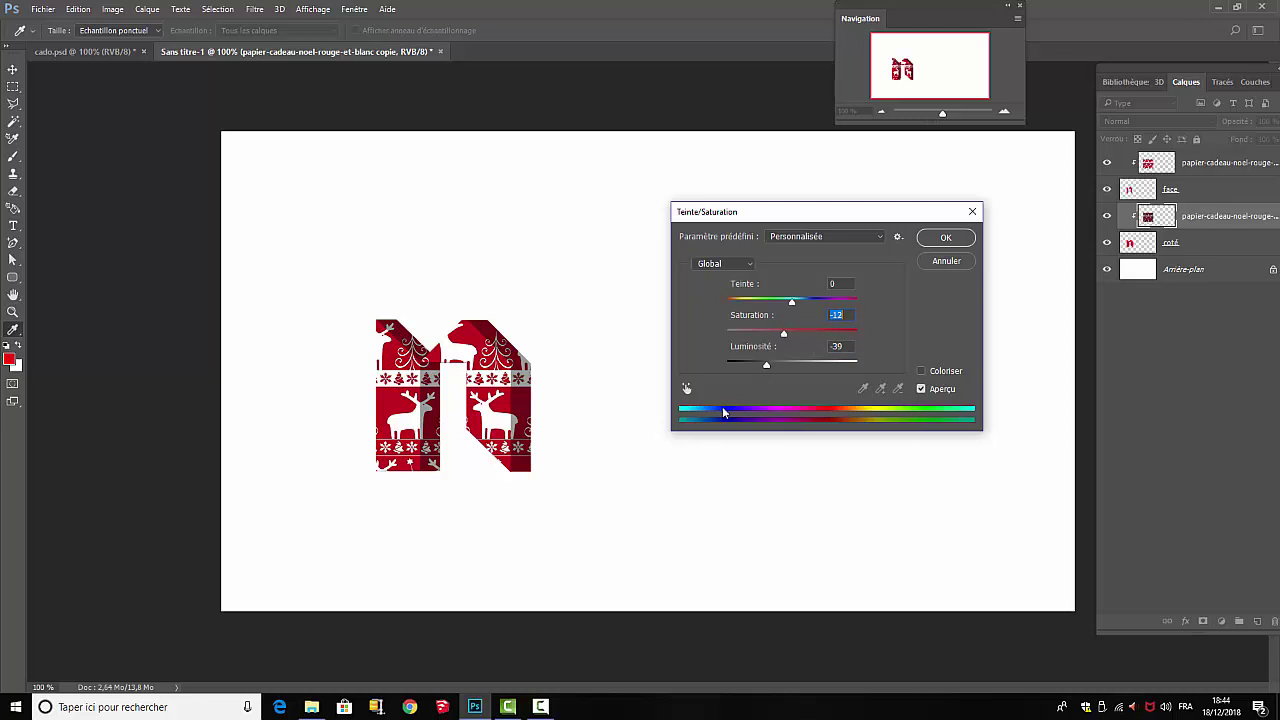
left_click(947, 238)
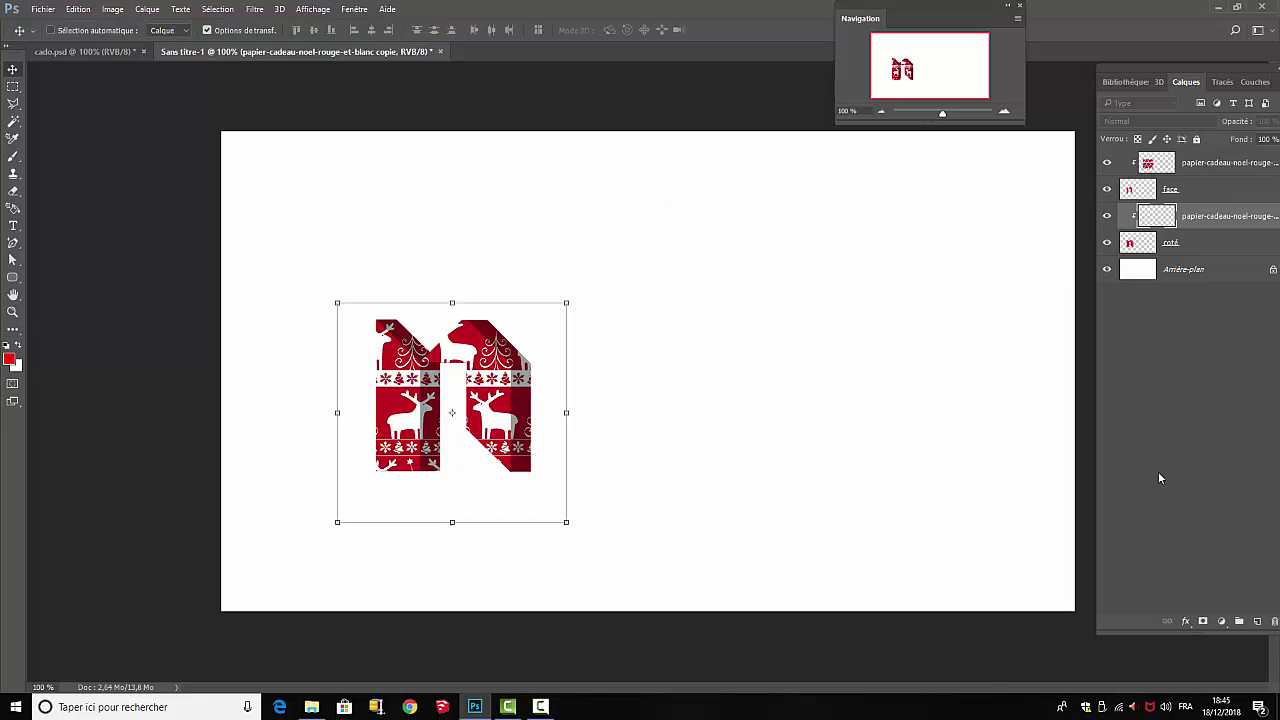
left_click(1203, 387)
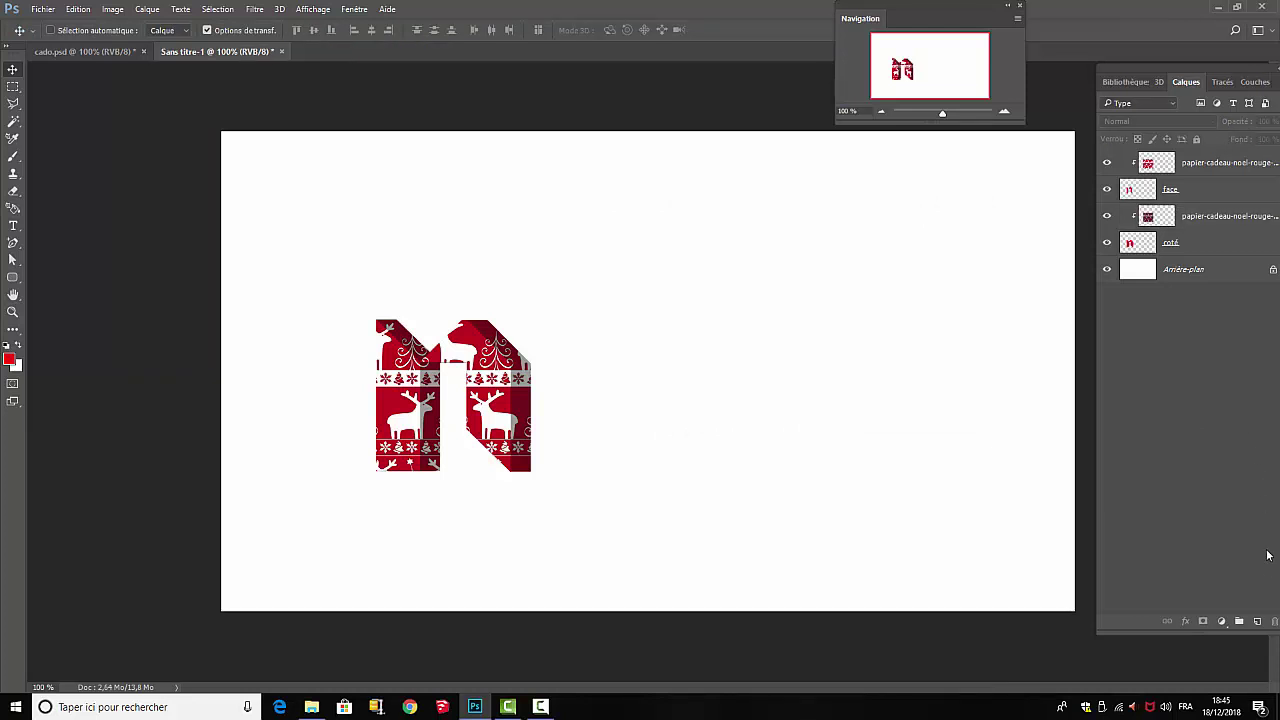
Group the letter's four layers, from the uppermost wrapping paper down to coté, and name the group "N"
left_click(1235, 168)
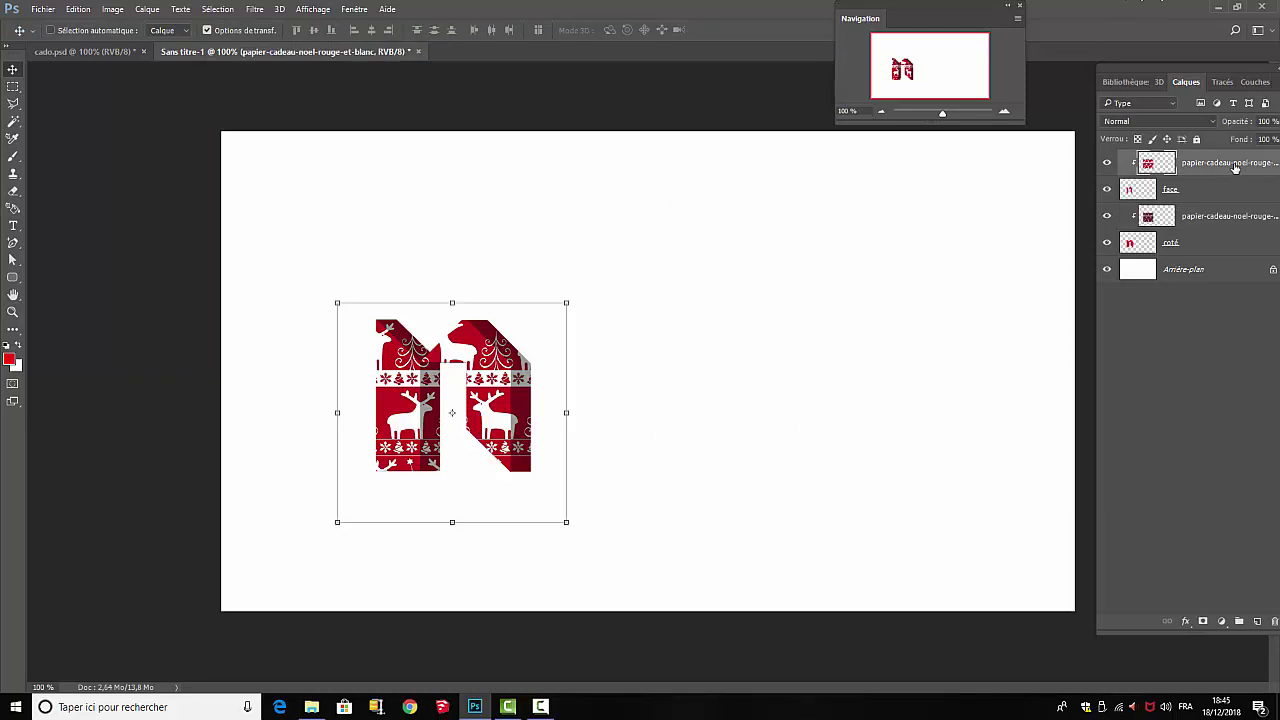
left_click(1213, 247, "shift")
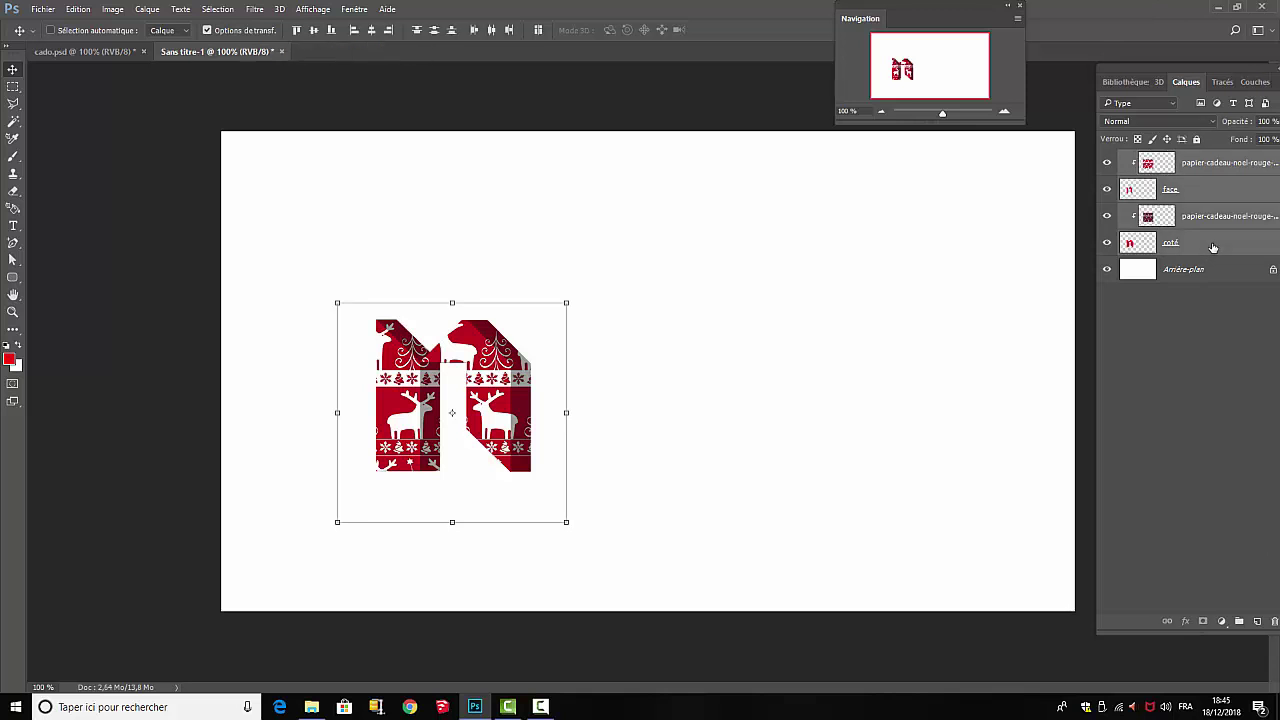
left_click(147, 9)
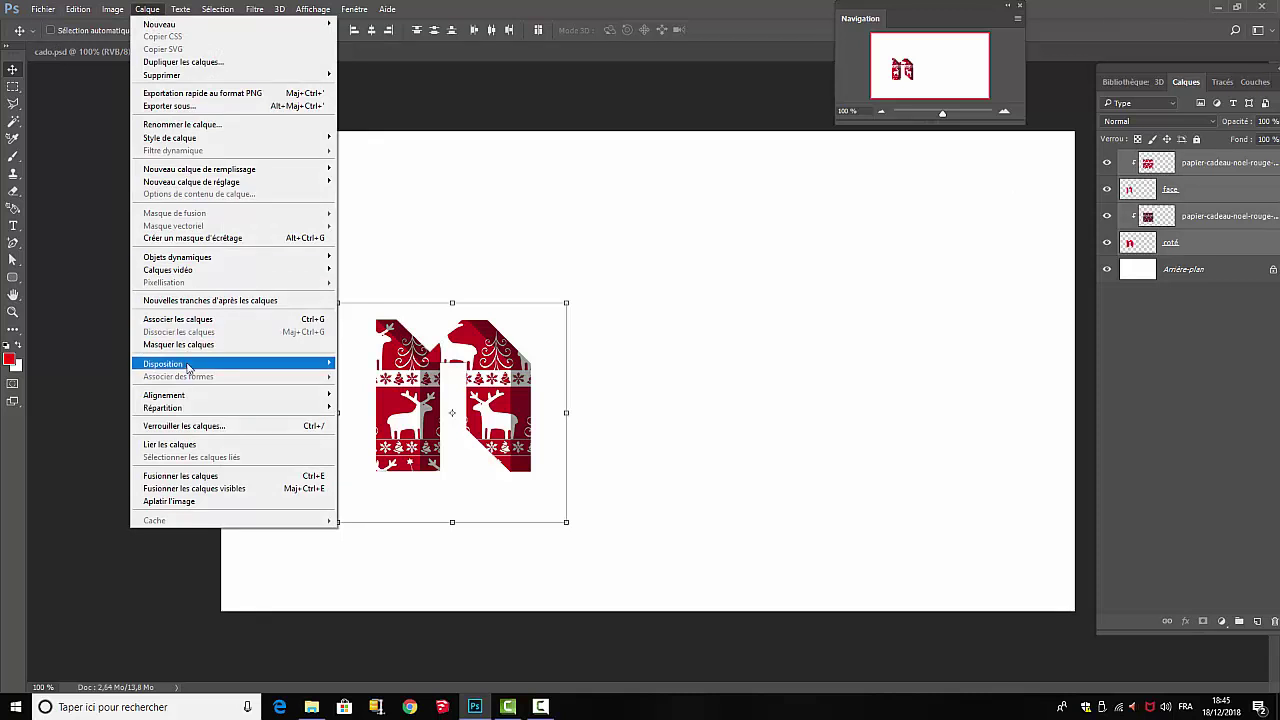
left_click(184, 319)
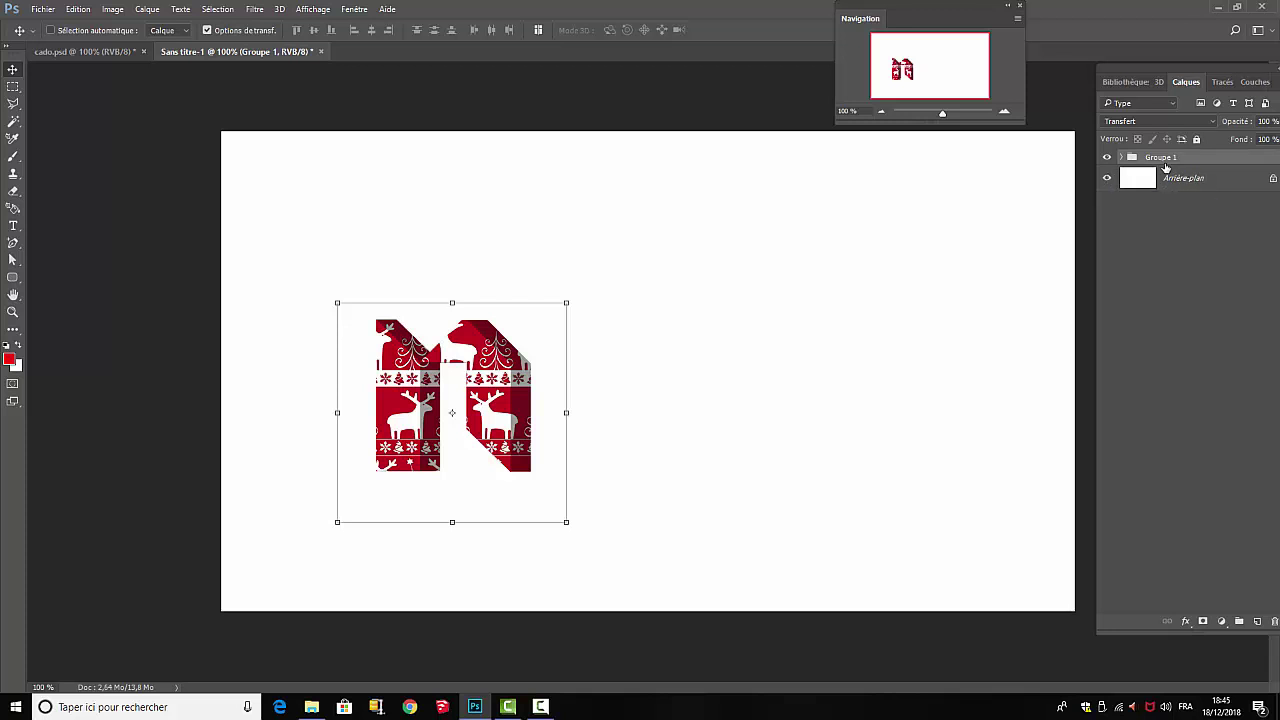
double_click(1159, 158)
type("N")
left_click(1188, 322)
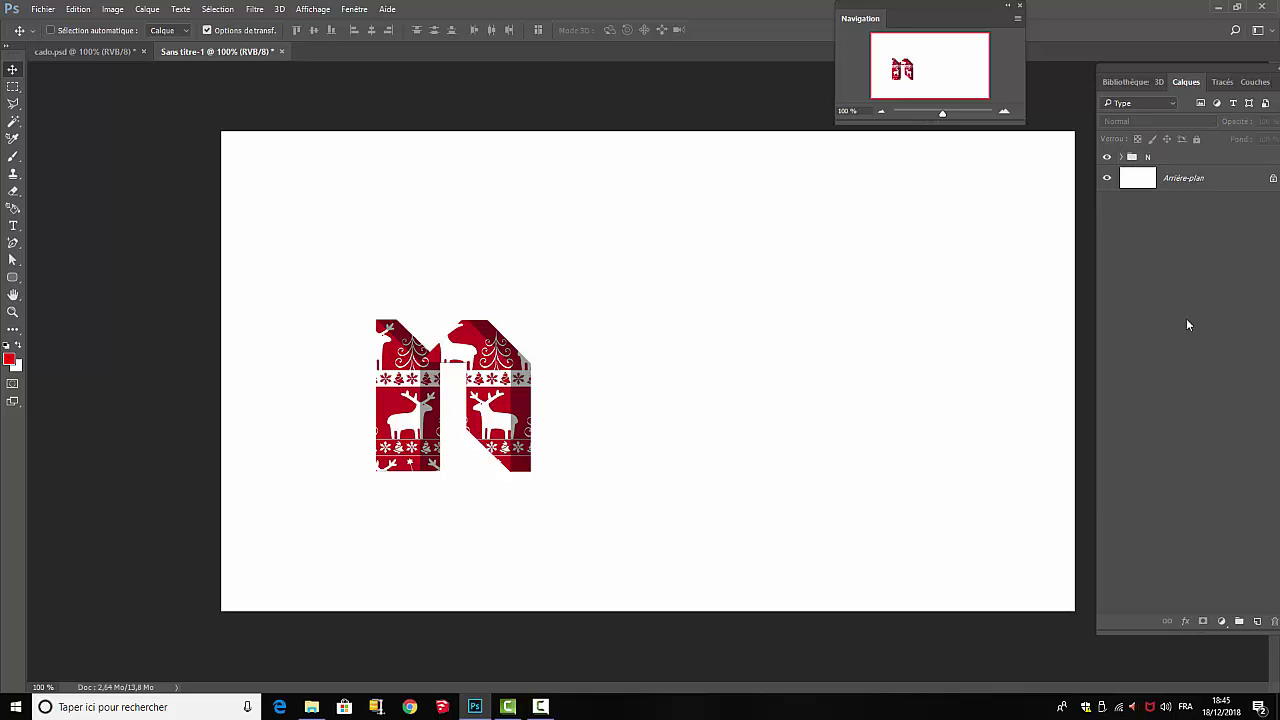
Add a red letter O in Origram at 450 px and place it just right of the N
left_click(13, 228)
left_click(580, 401)
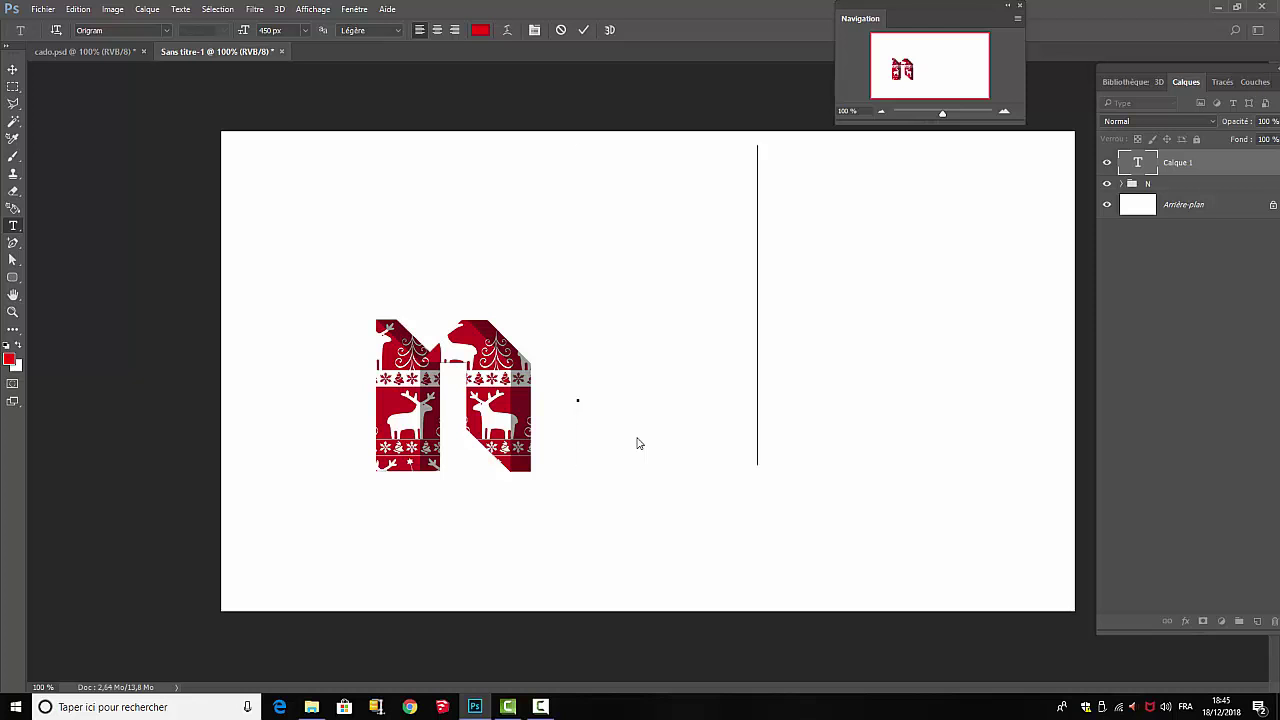
type("o")
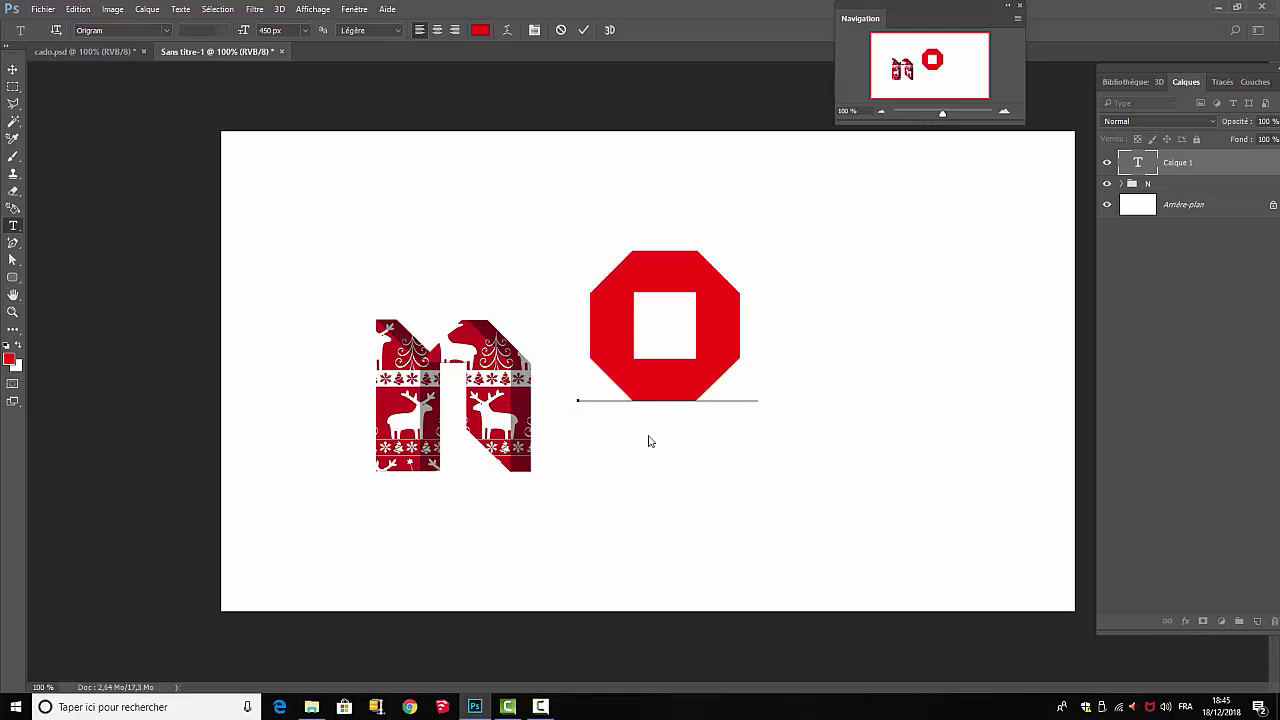
left_click(13, 70)
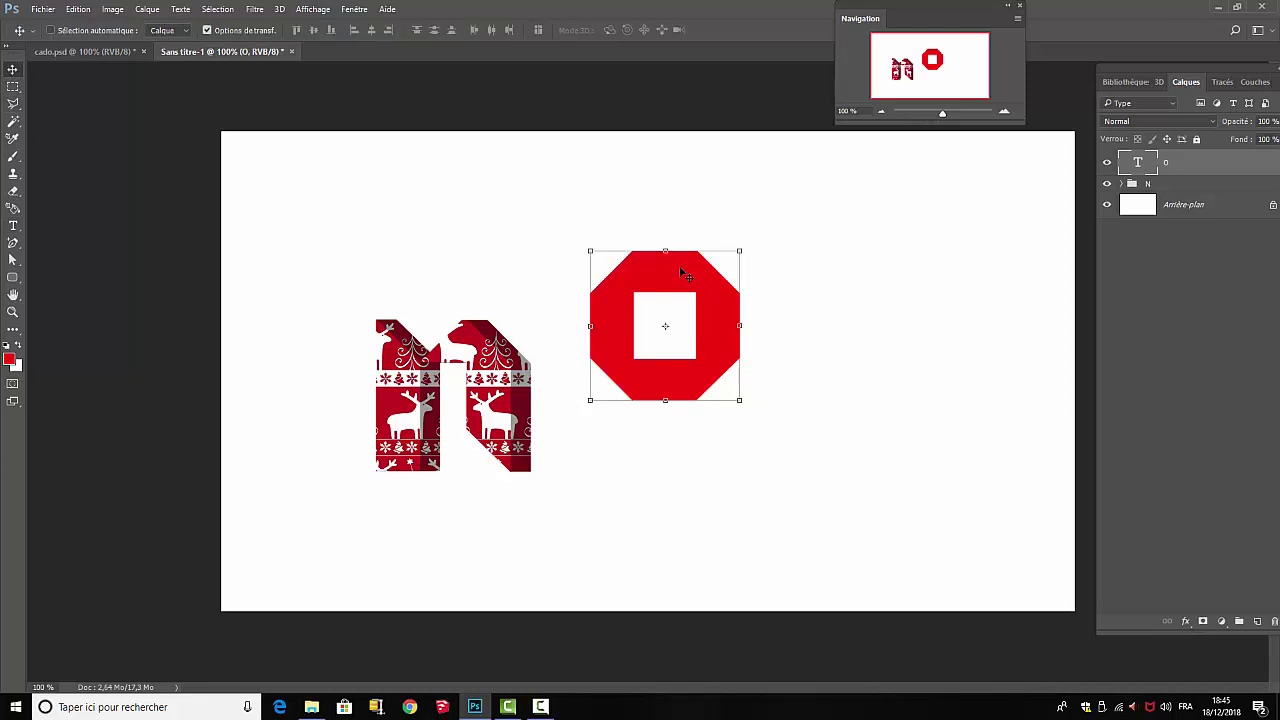
left_click_drag(680, 272, 645, 349)
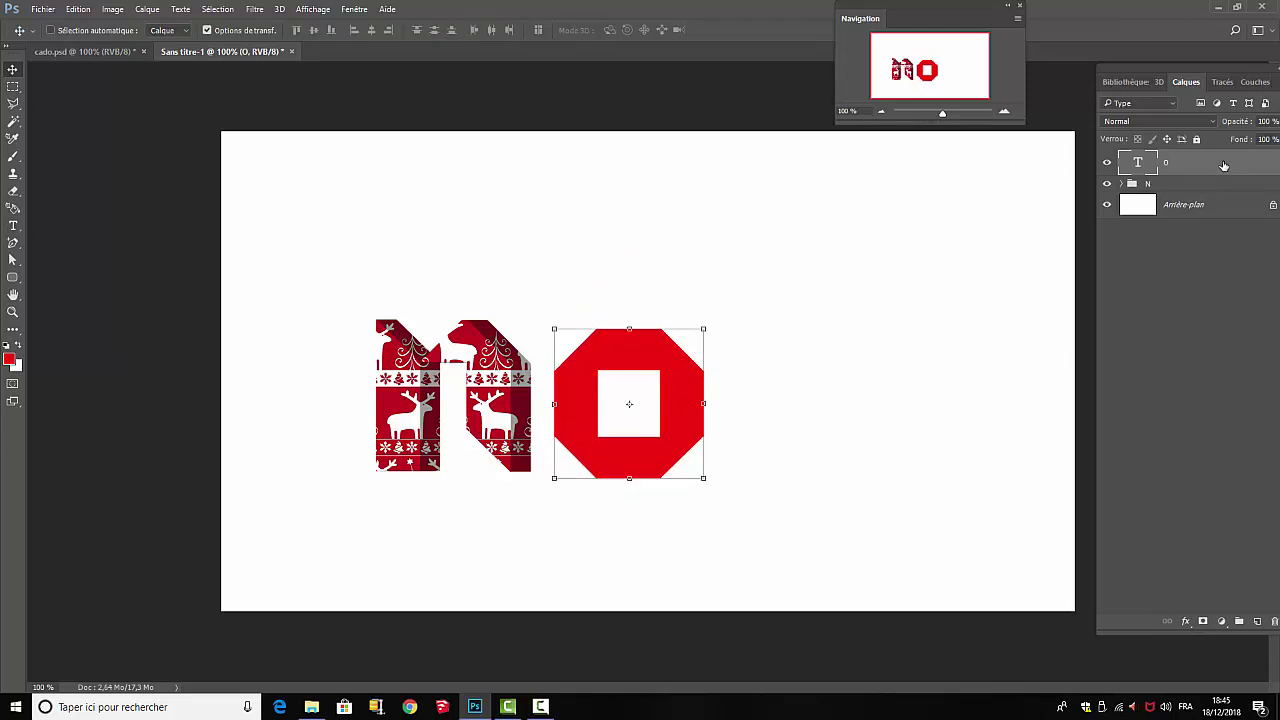
Rasterize the O text layer, duplicate it and hide the original beneath the copy
right_click(1212, 169)
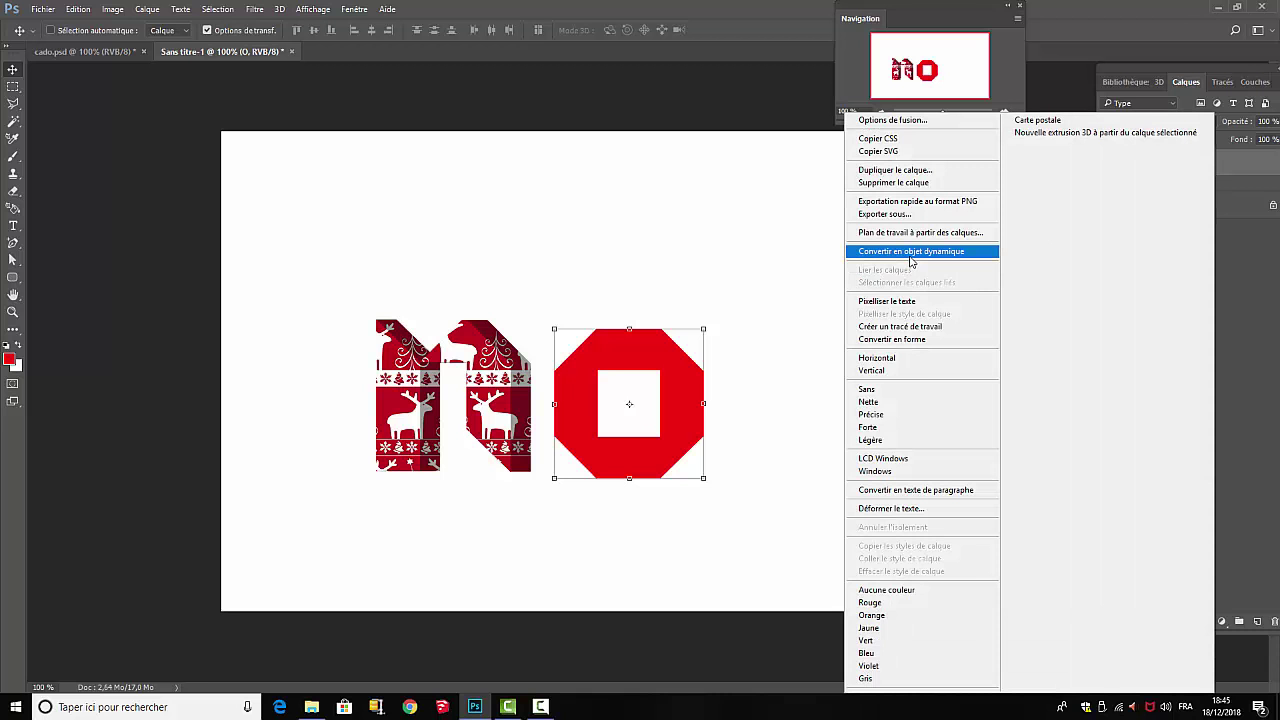
left_click(887, 301)
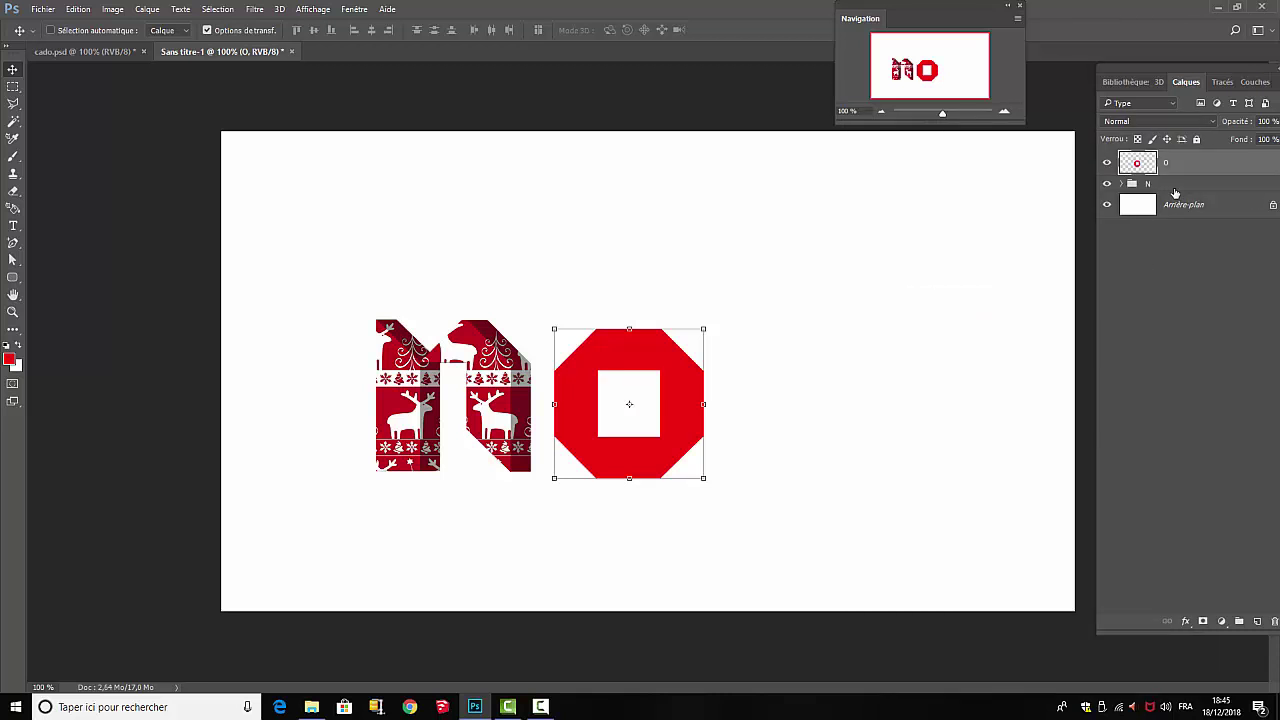
key("ctrl+j")
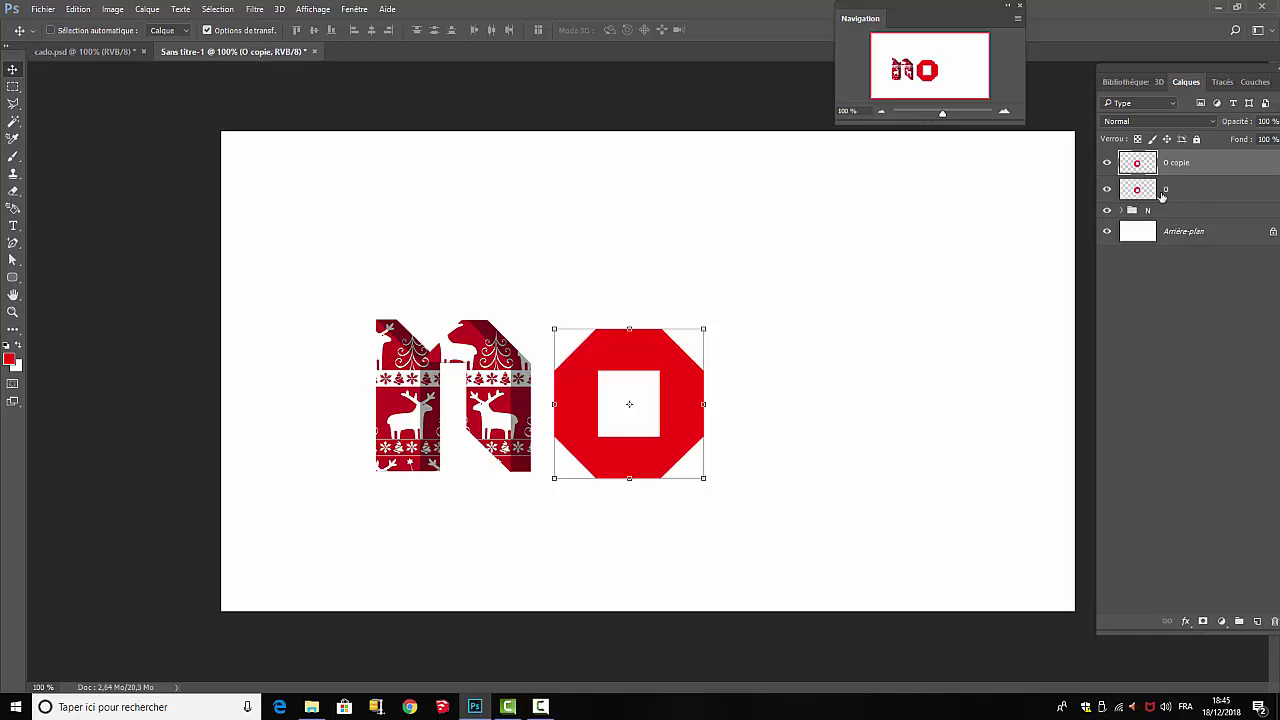
left_click(1107, 190)
Rename the hidden original O layer as "coté" and the O copy above it as "face"
double_click(1167, 190)
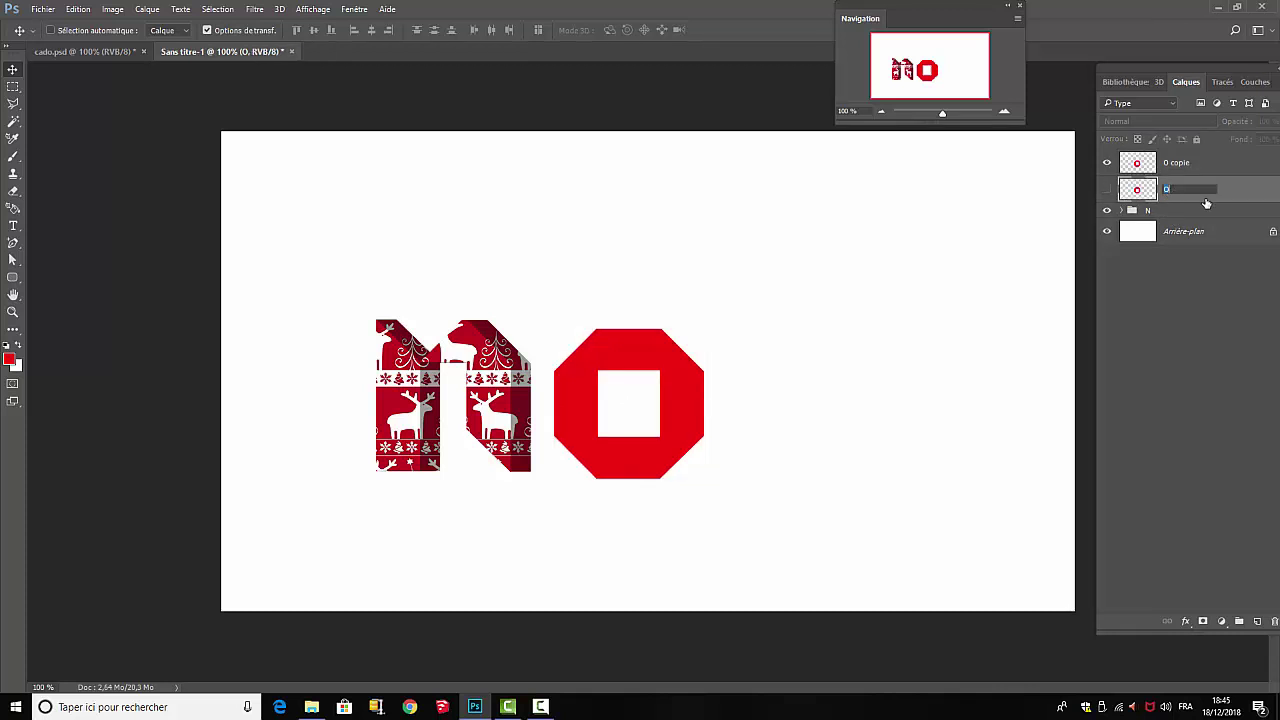
type("cote")
left_click(1178, 163)
double_click(1178, 162)
type("f")
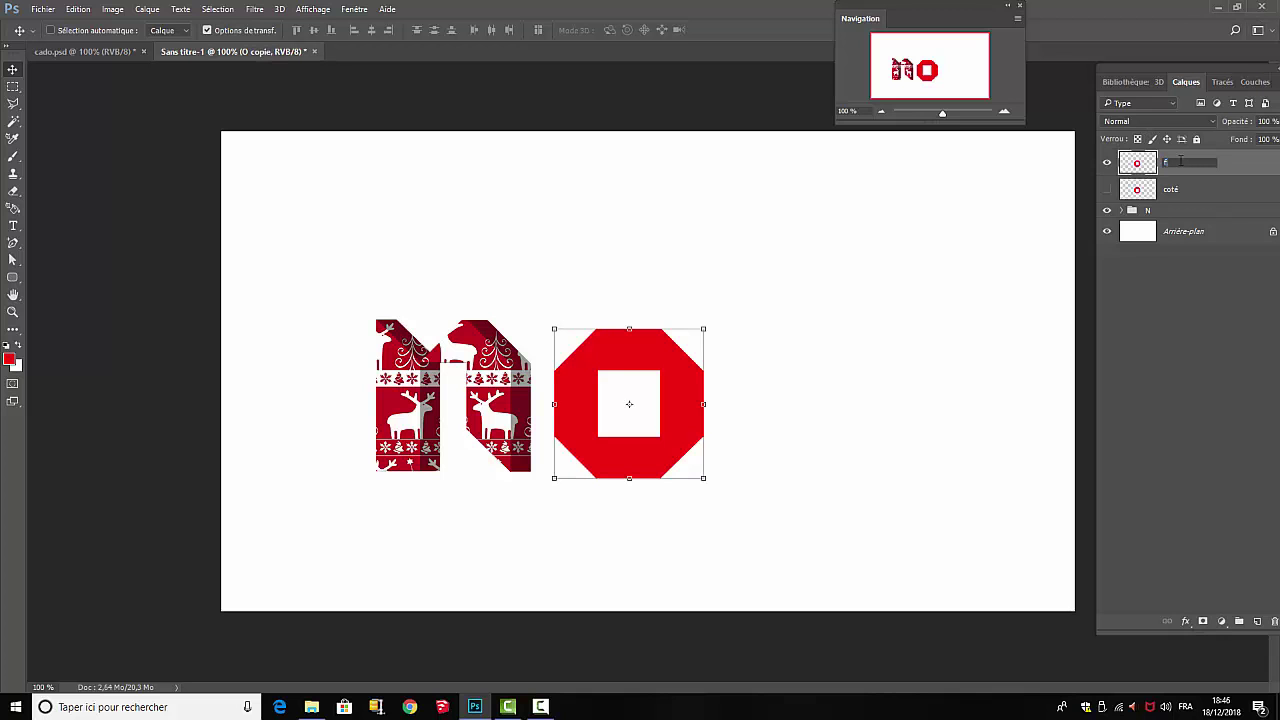
left_click(1183, 298)
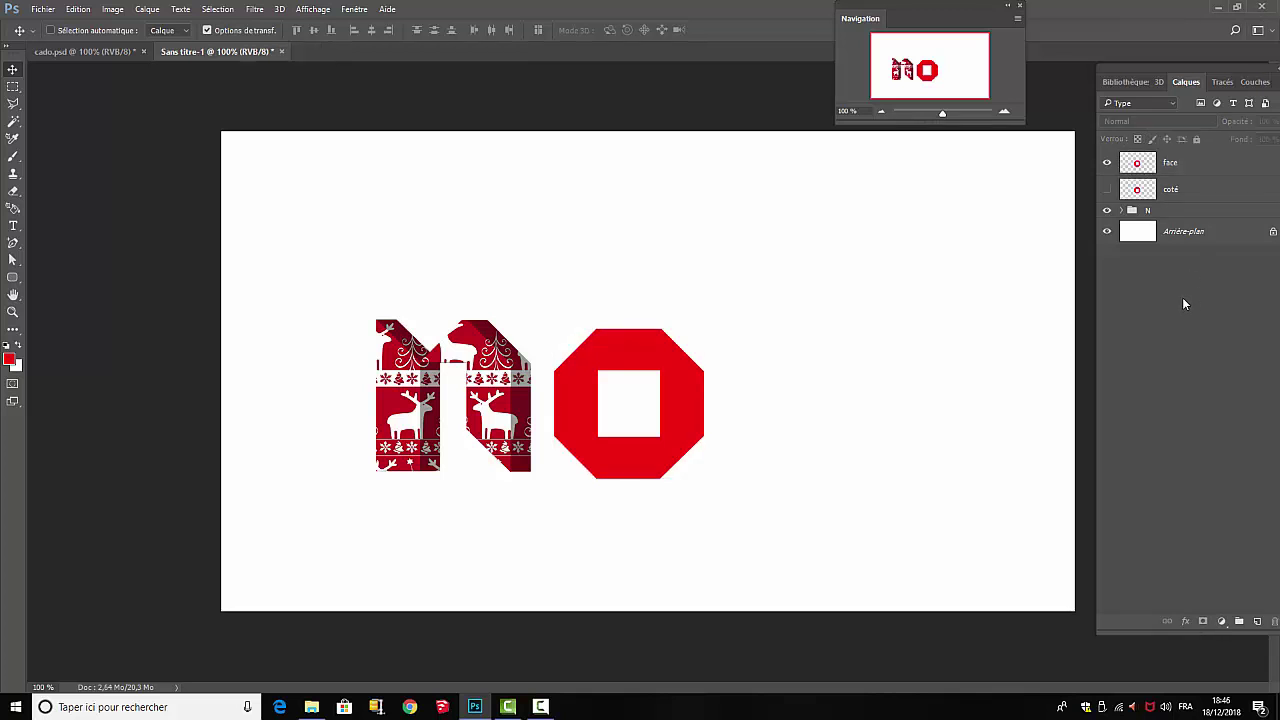
Place papier_cadeau1.jpg from the Noel folder into the composition, scaled to about 56% so that it covers the O
left_click(311, 707)
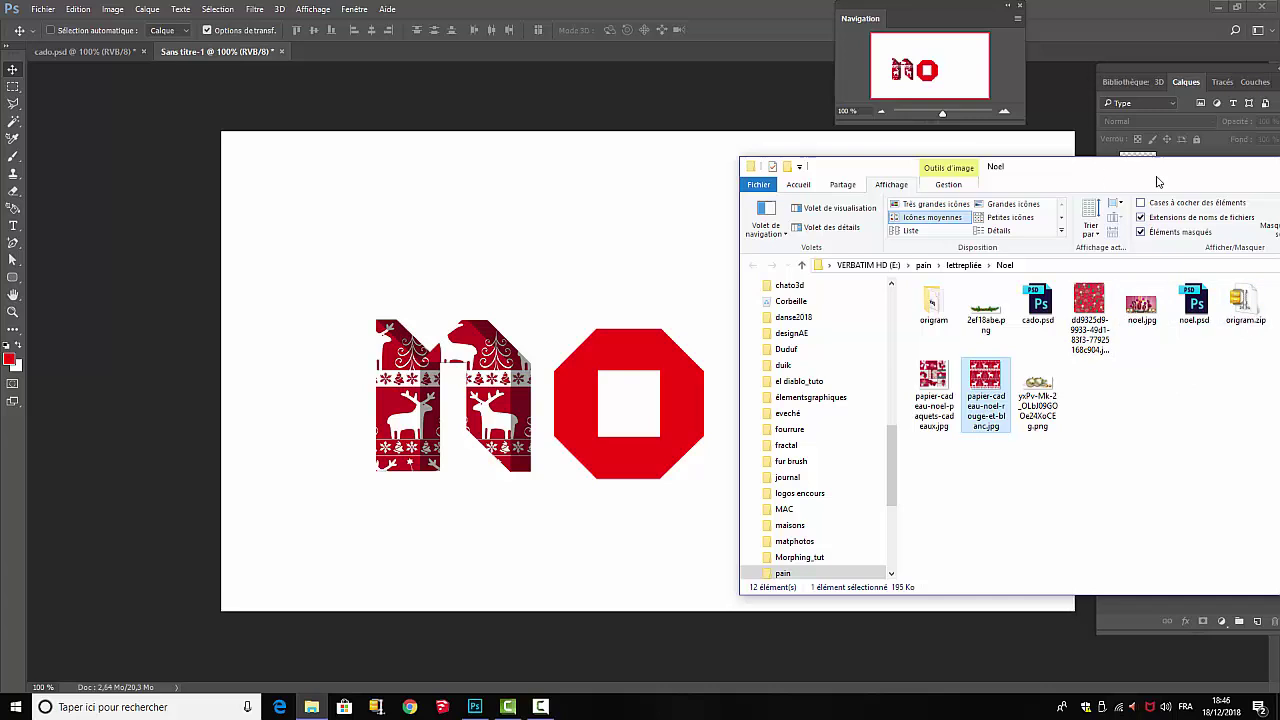
left_click_drag(1164, 176, 1089, 91)
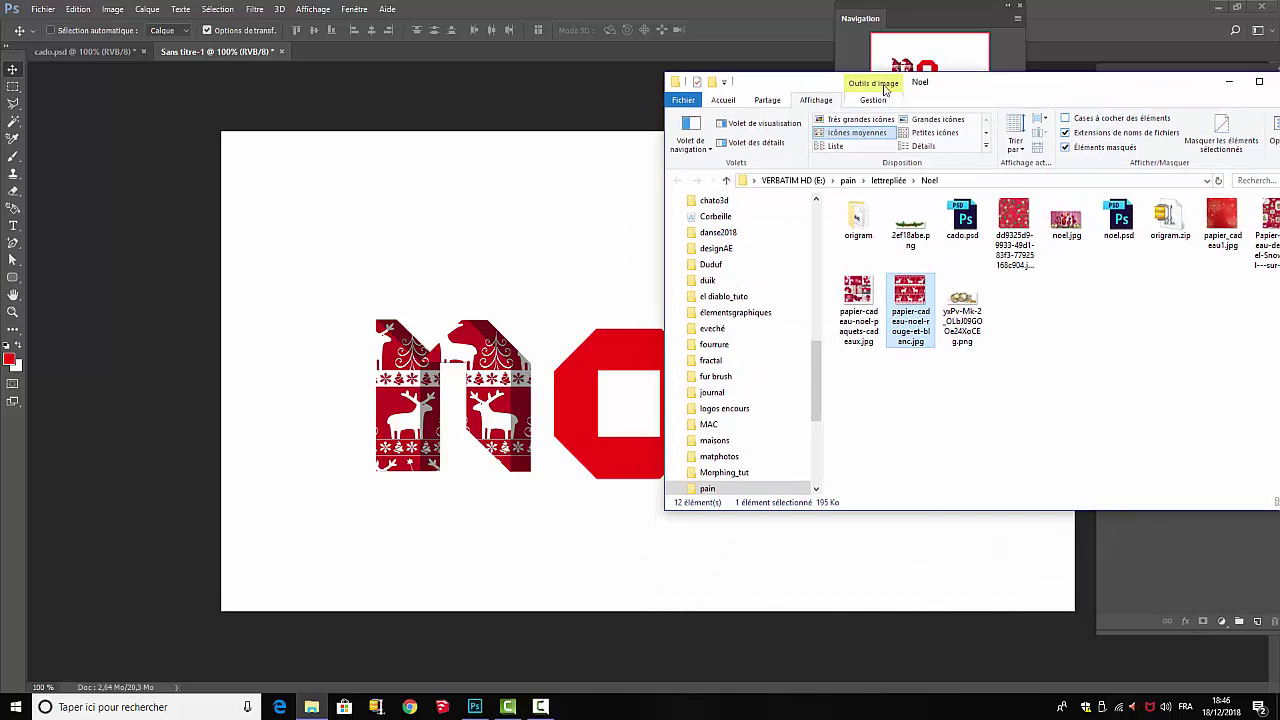
left_click_drag(989, 82, 940, 38)
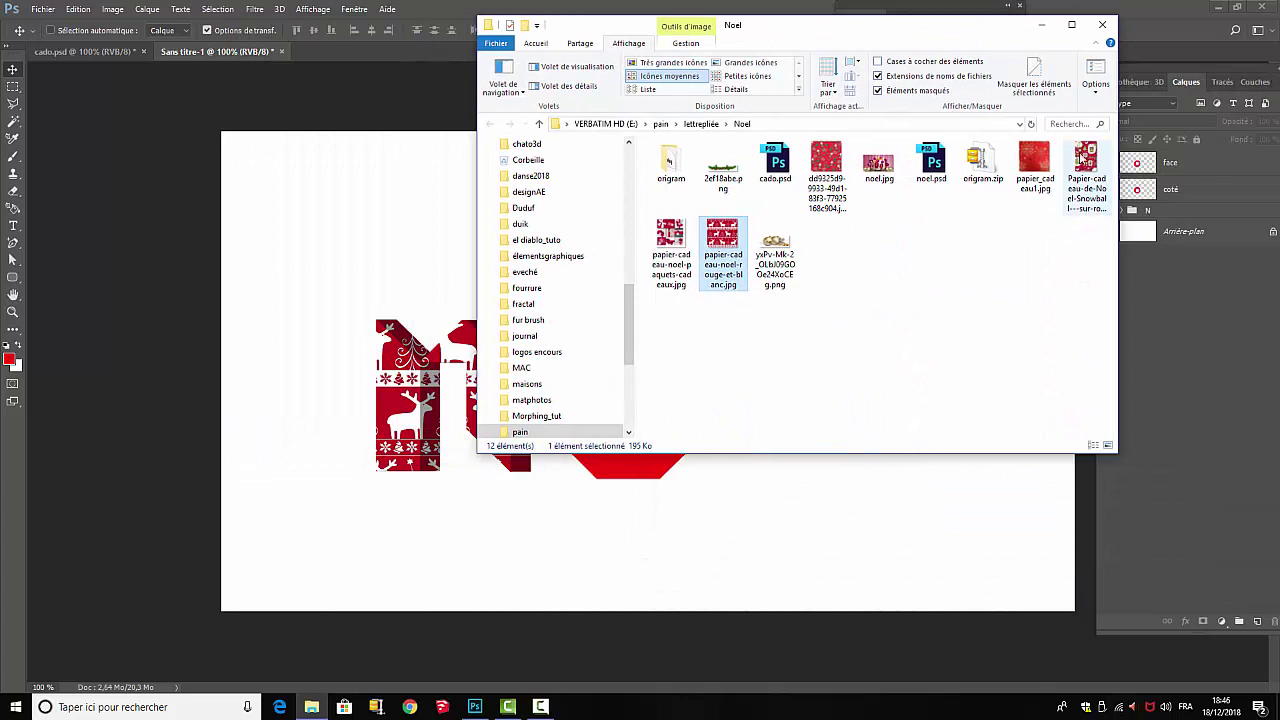
left_click_drag(1038, 162, 651, 534)
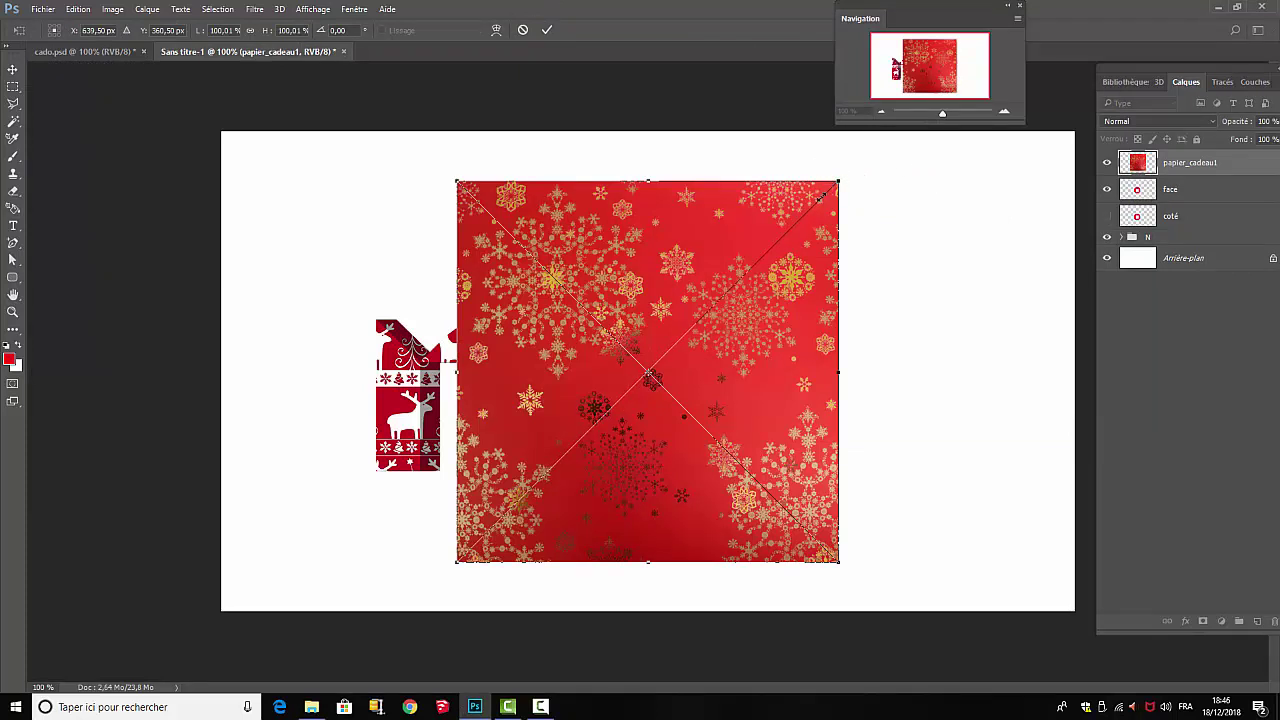
left_click_drag(820, 196, 683, 364)
left_click_drag(601, 384, 686, 340)
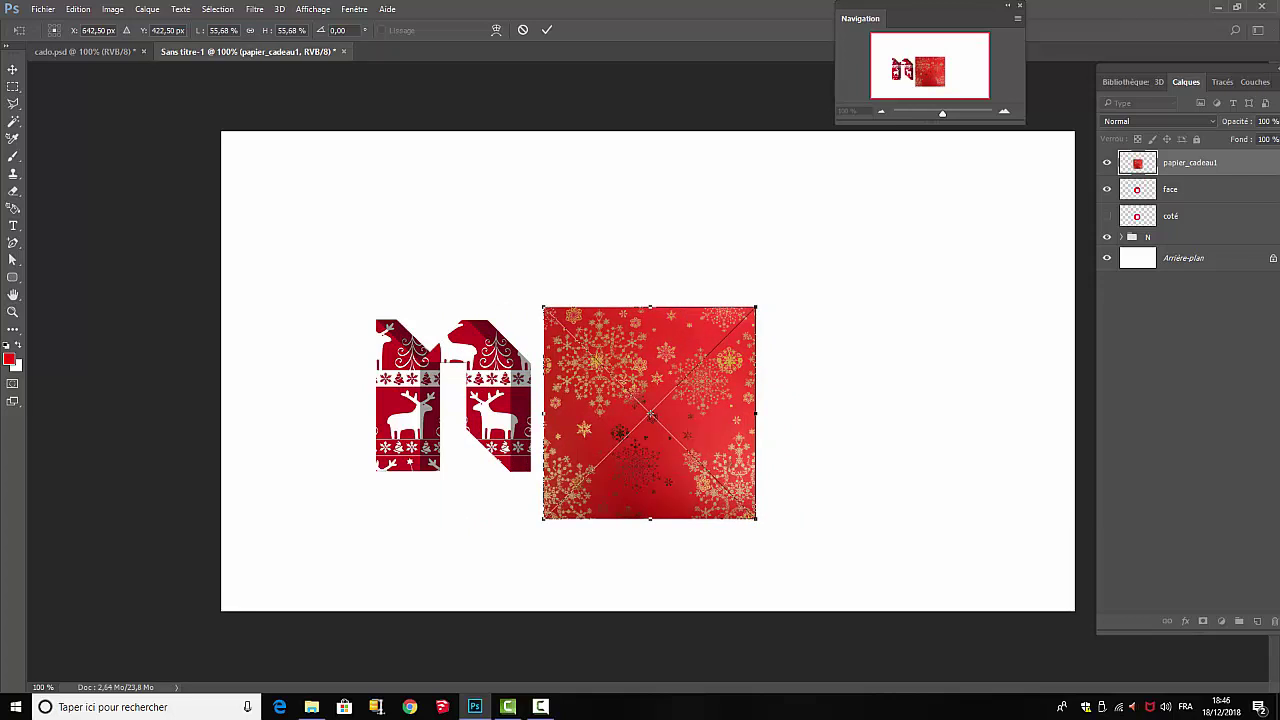
left_click(546, 29)
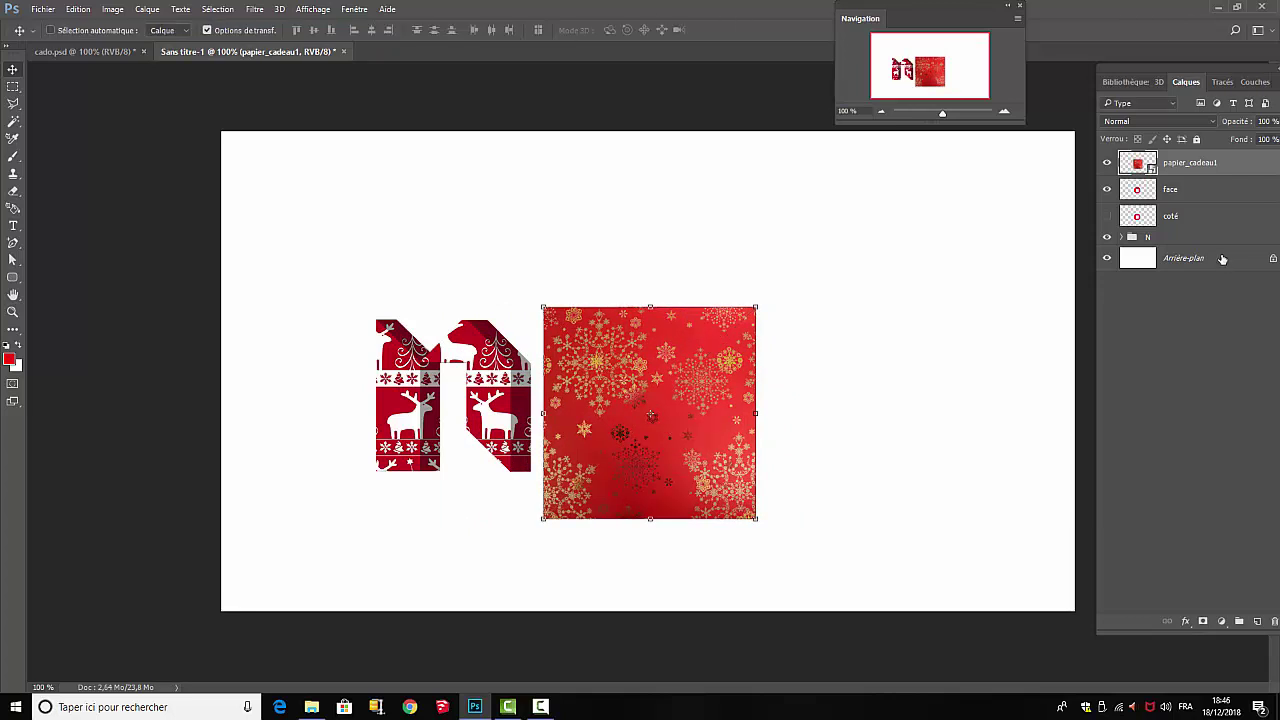
Rasterize the papier_cadeau1 layer and duplicate it
right_click(1190, 166)
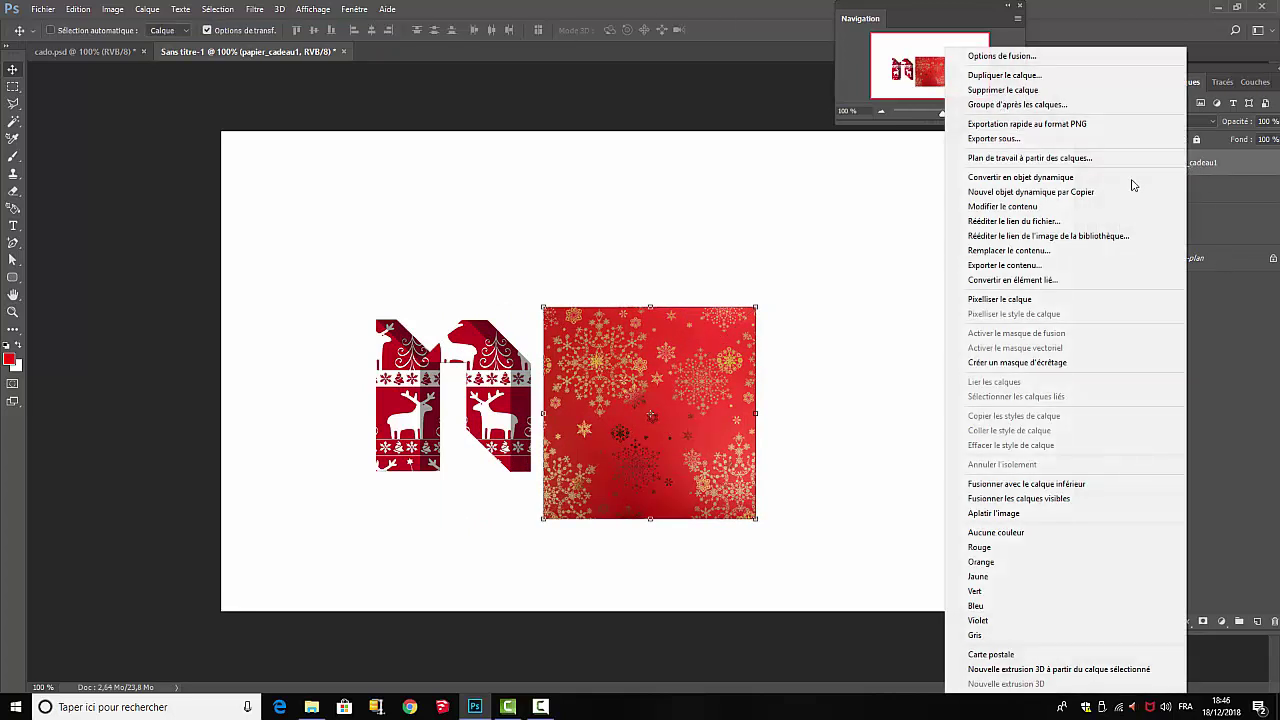
left_click(1012, 300)
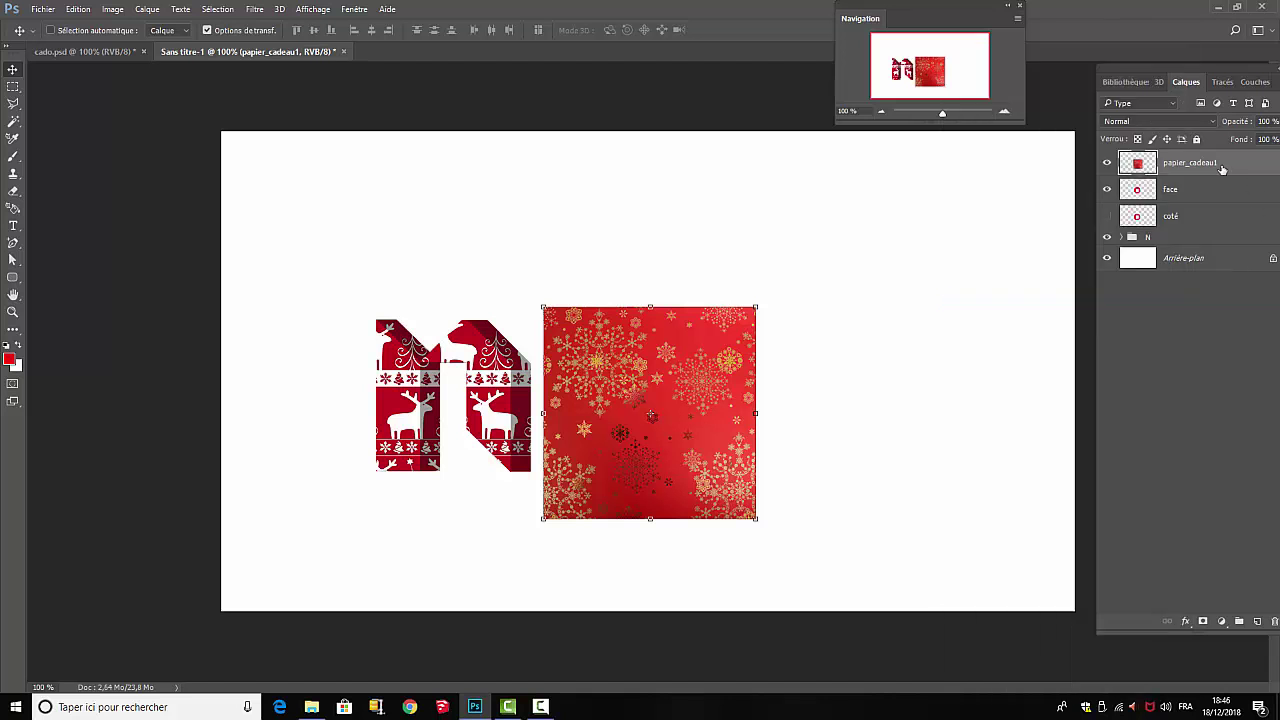
key("ctrl+j")
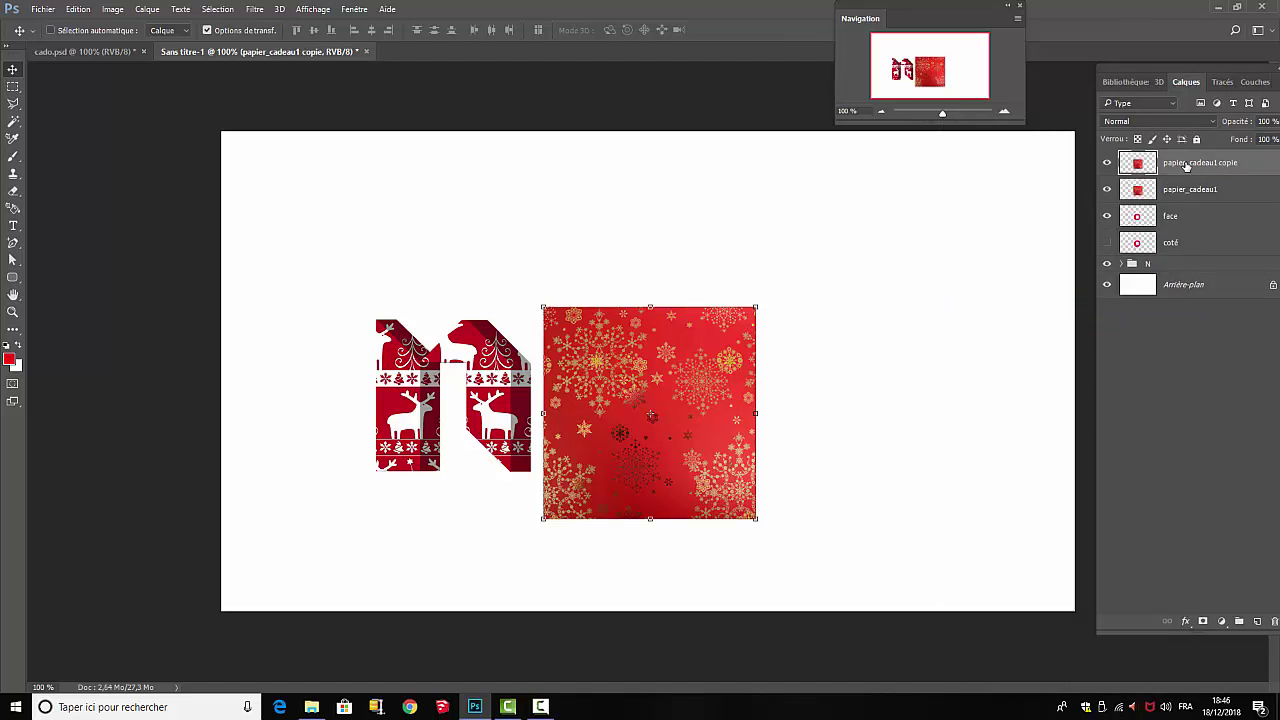
Move the wrapping paper copy between face and coté and hide it, and clip the upper wrapping paper to face
left_click_drag(1187, 168, 1188, 234)
left_click(1107, 217)
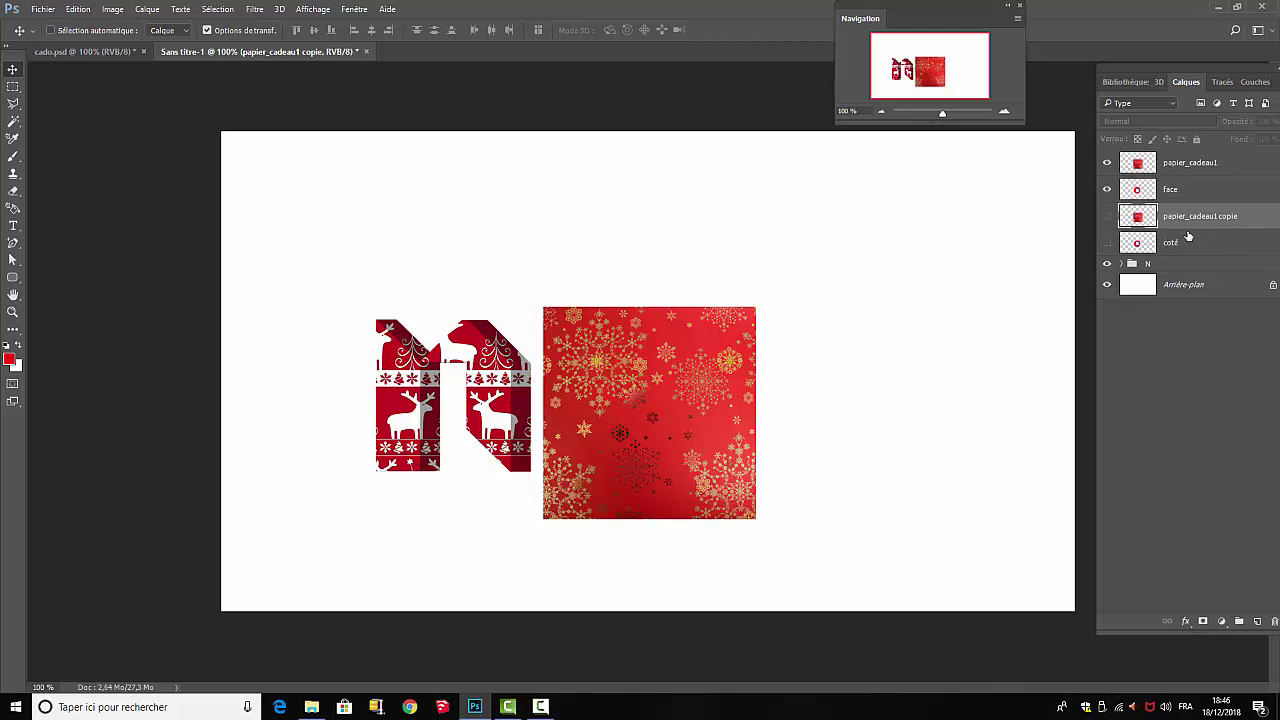
left_click(1228, 175, "alt")
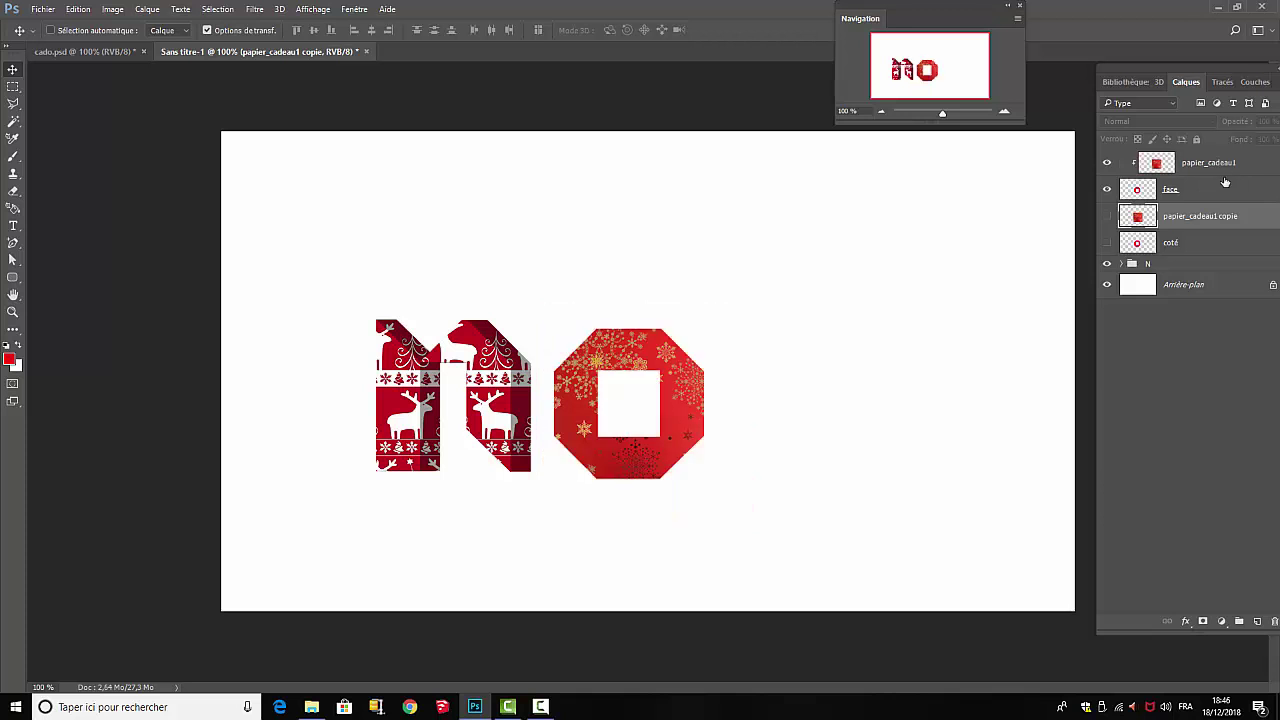
Show the coté layer and duplicate it 32 times, shifting each copy slightly further right to build the O's thickness
left_click(1107, 244)
left_click(1122, 246)
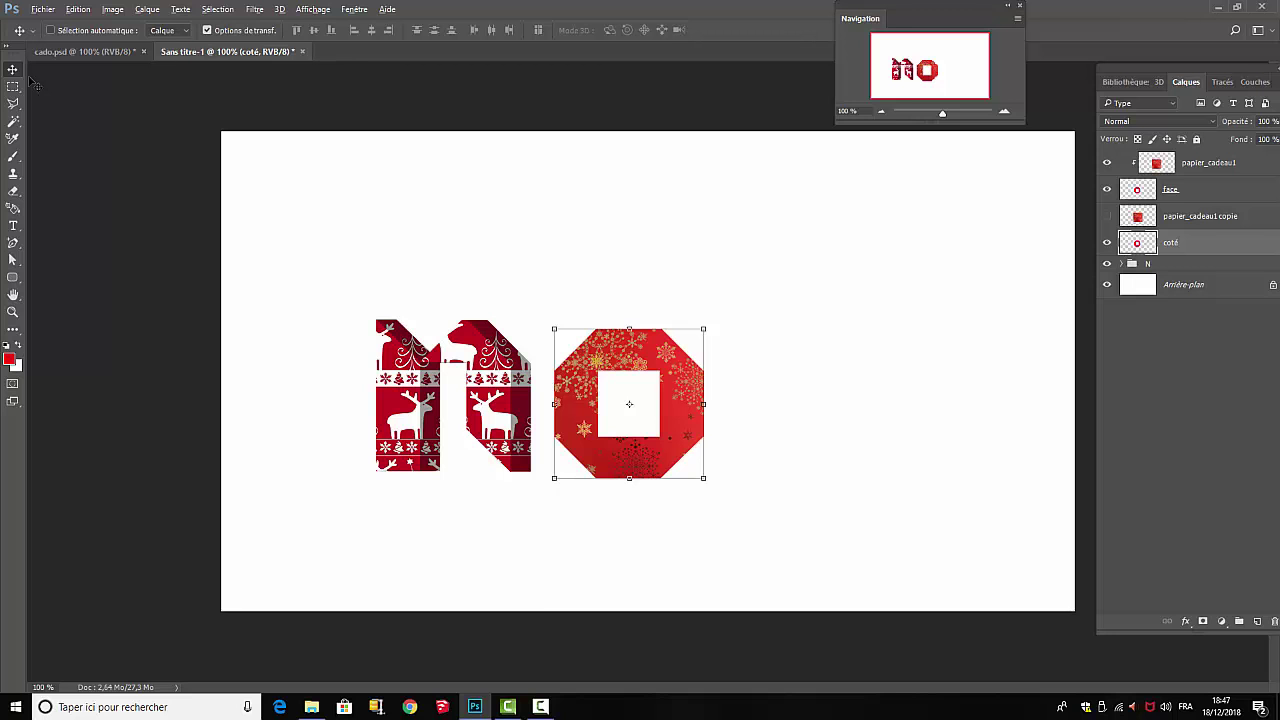
key("ctrl+shift+alt+t")
key("ctrl+shift+alt+t")
key("ctrl+shift+alt+t")
key("ctrl+shift+alt+t")
key("ctrl+shift+alt+t")
key("ctrl+shift+alt+t")
key("ctrl+shift+alt+t")
key("ctrl+shift+alt+t")
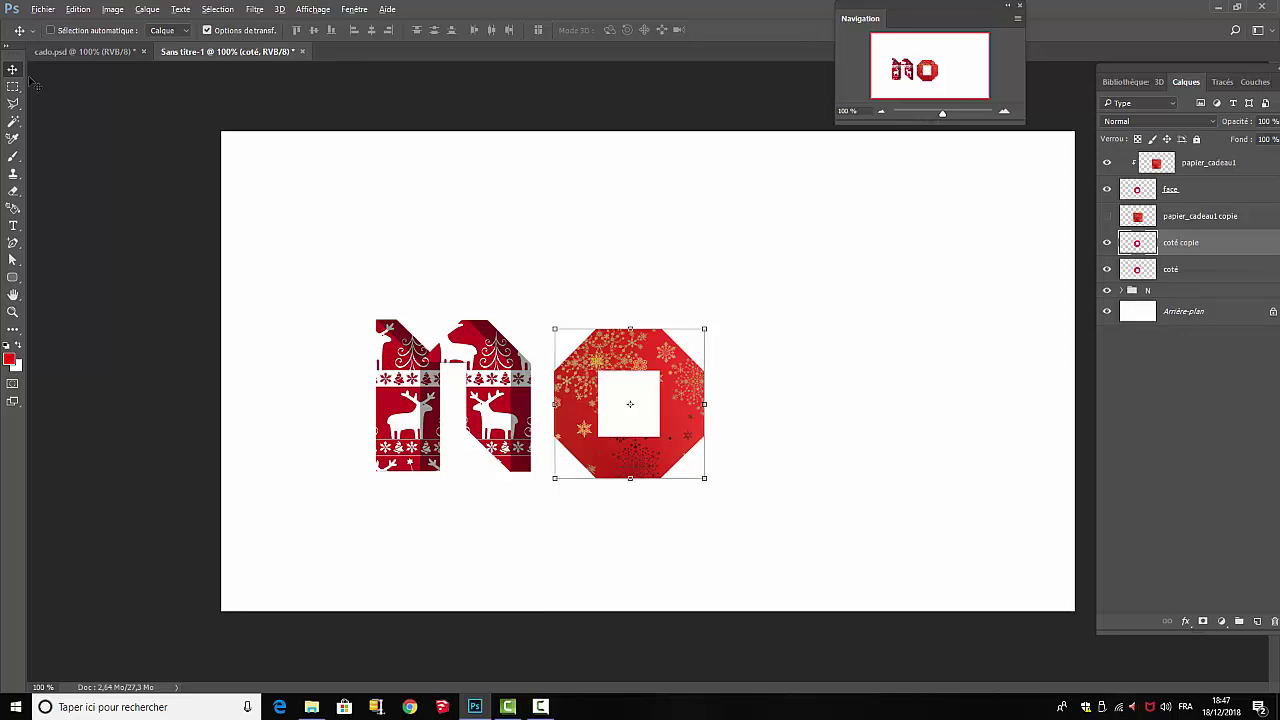
key("ctrl+shift+alt+t")
key("ctrl+shift+alt+t")
key("ctrl+shift+alt+t")
key("ctrl+shift+alt+t")
key("ctrl+shift+alt+t")
key("ctrl+shift+alt+t")
key("ctrl+shift+alt+t")
key("ctrl+shift+alt+t")
key("ctrl+shift+alt+t")
key("ctrl+shift+alt+t")
key("ctrl+shift+alt+t")
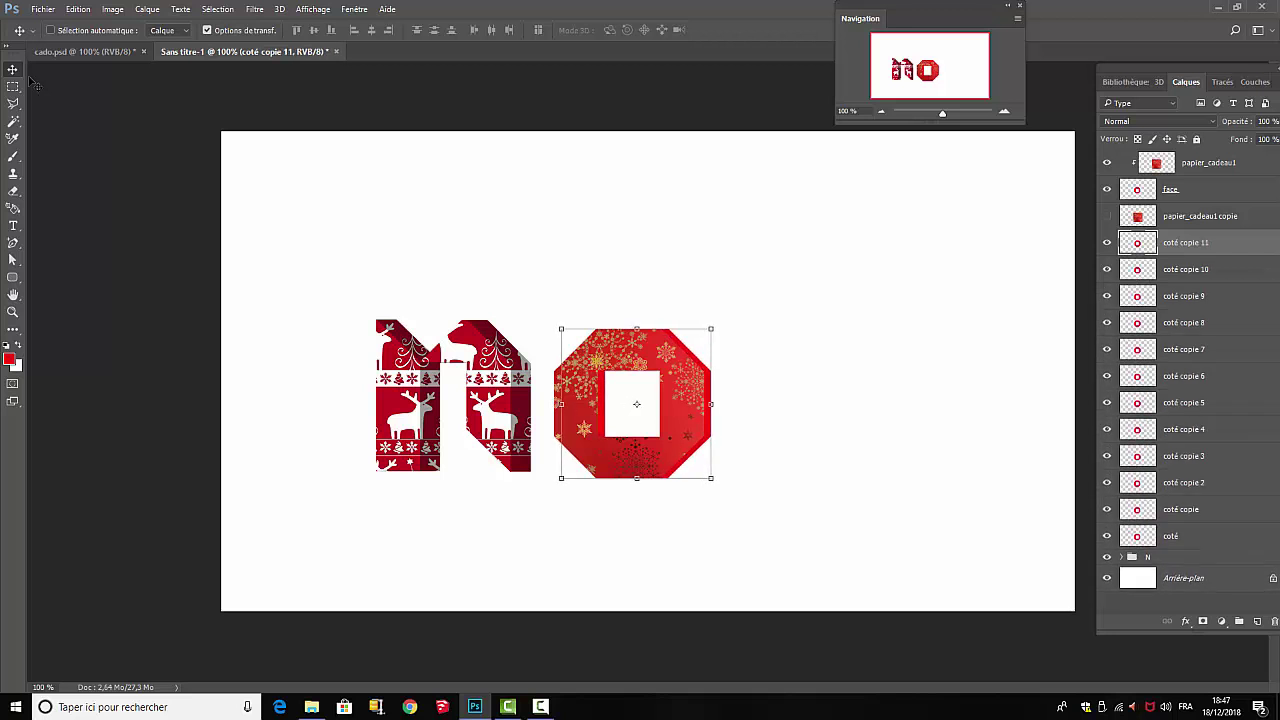
key("ctrl+shift+alt+t")
key("ctrl+shift+alt+t")
key("ctrl+shift+alt+t")
key("ctrl+shift+alt+t")
key("ctrl+shift+alt+t")
key("ctrl+shift+alt+t")
key("ctrl+shift+alt+t")
key("ctrl+shift+alt+t")
key("ctrl+shift+alt+t")
key("ctrl+shift+alt+t")
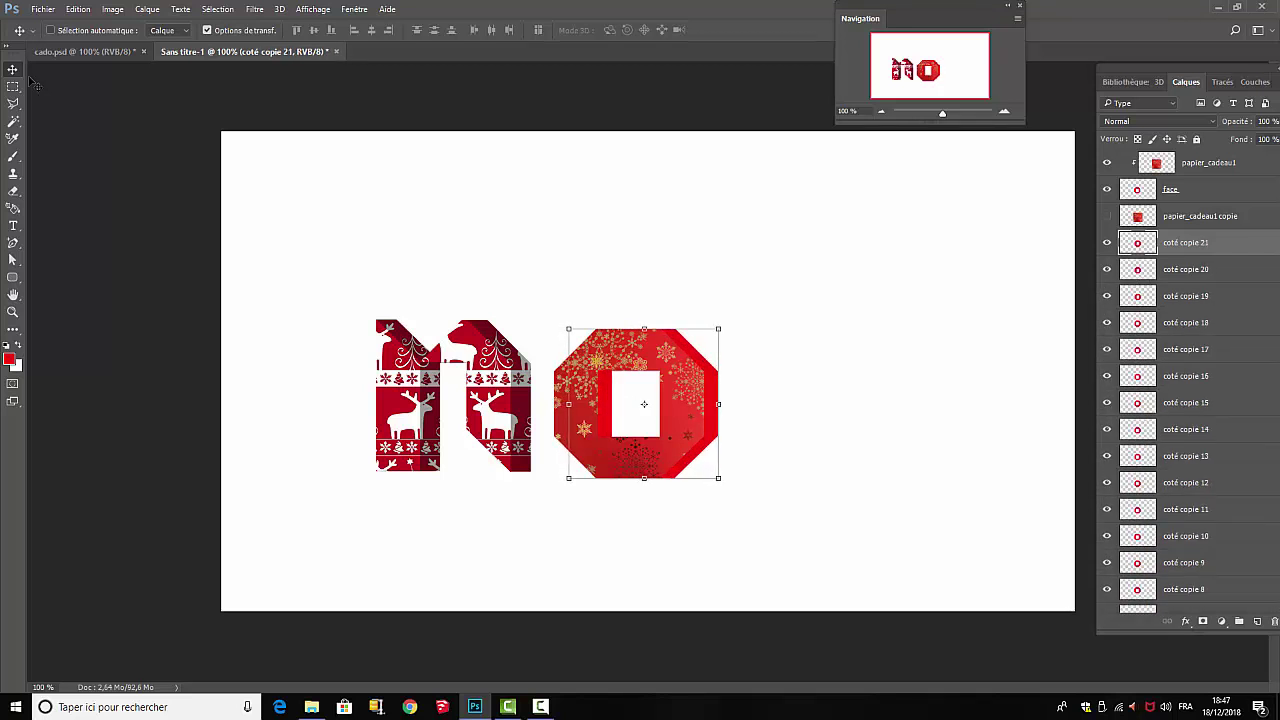
key("ctrl+shift+alt+t")
key("ctrl+shift+alt+t")
key("ctrl+shift+alt+t")
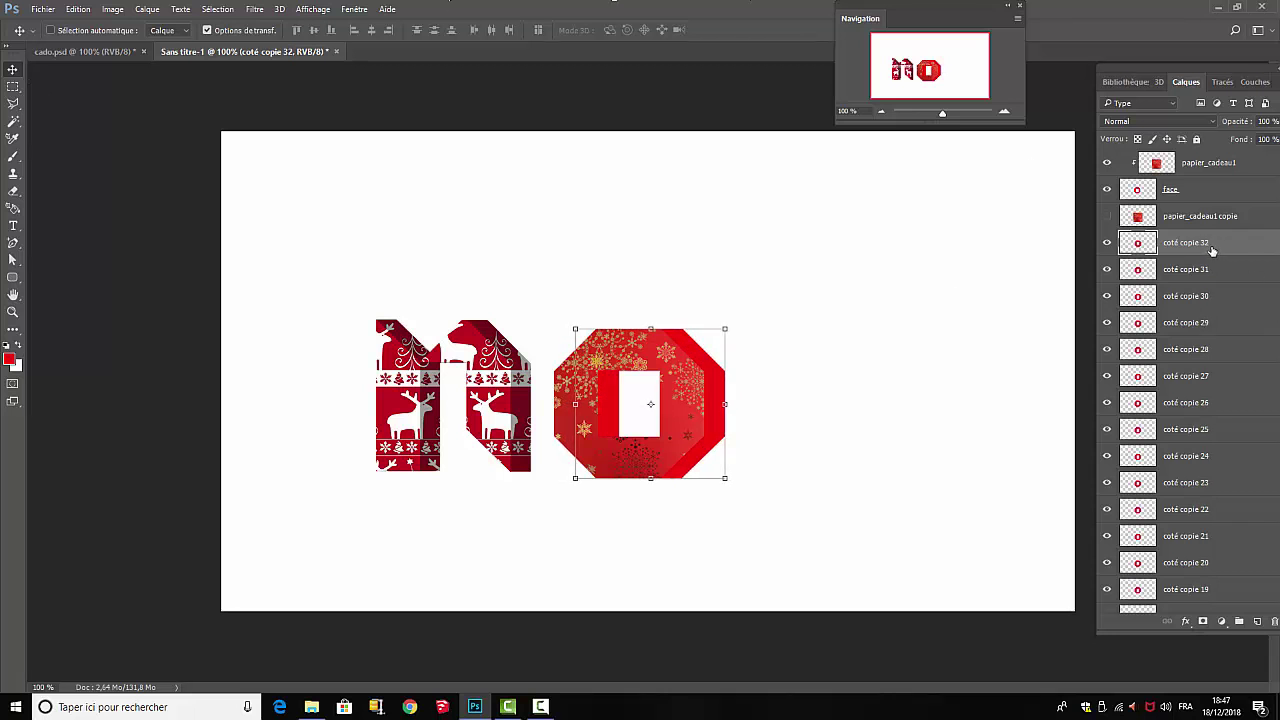
Merge coté and all its copies into one layer, and show papier_cadeau1 copie clipped to that merged layer
scroll(1210, 262, "down", 3)
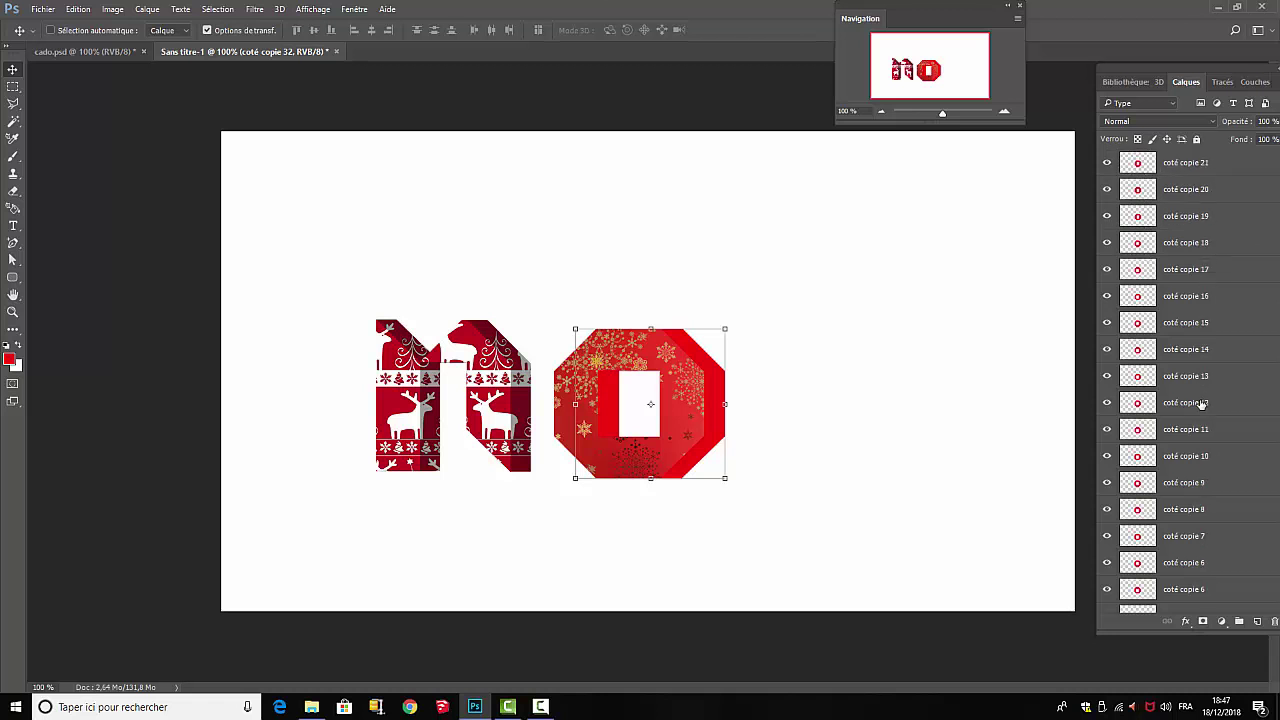
scroll(1201, 425, "down", 4)
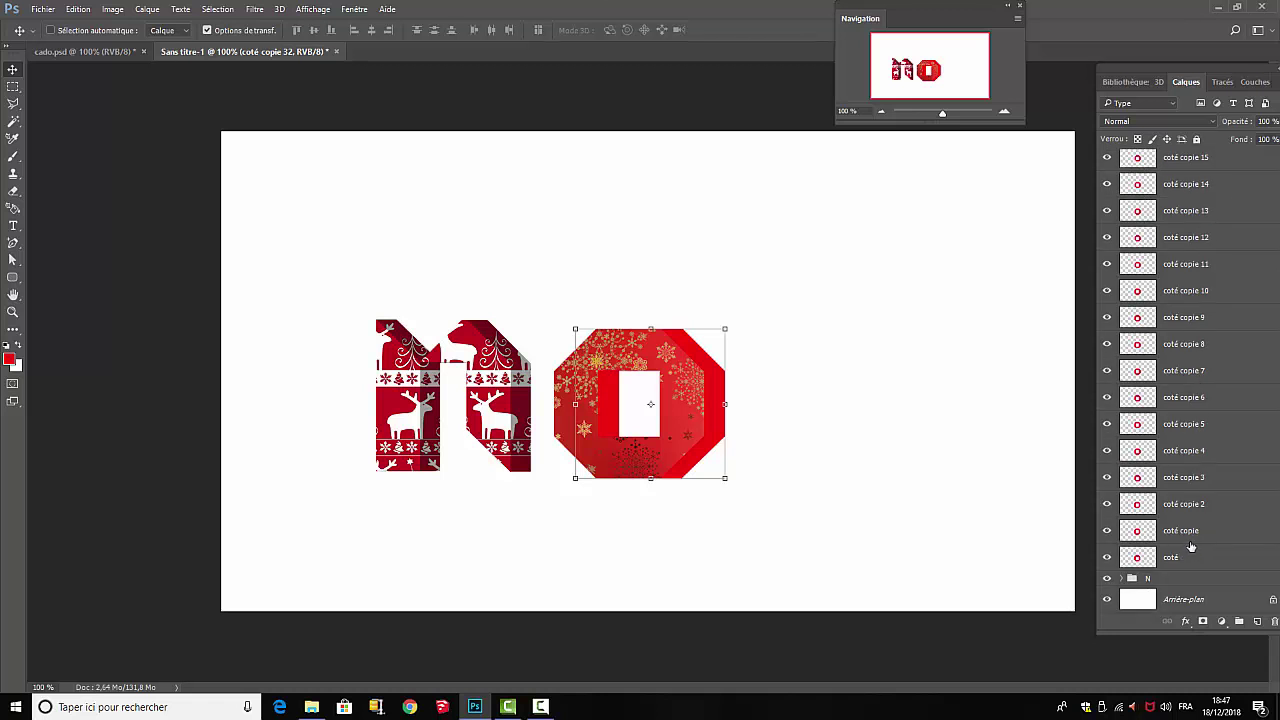
left_click(1200, 562, "shift")
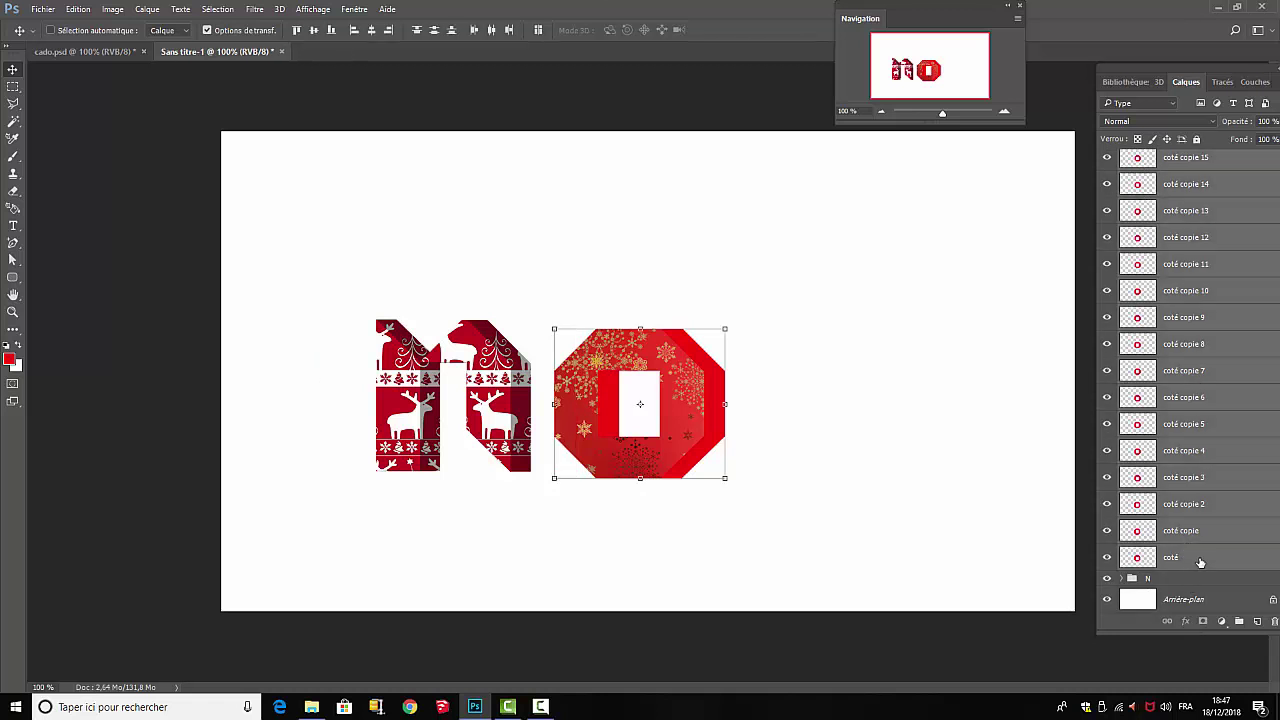
right_click(1210, 533)
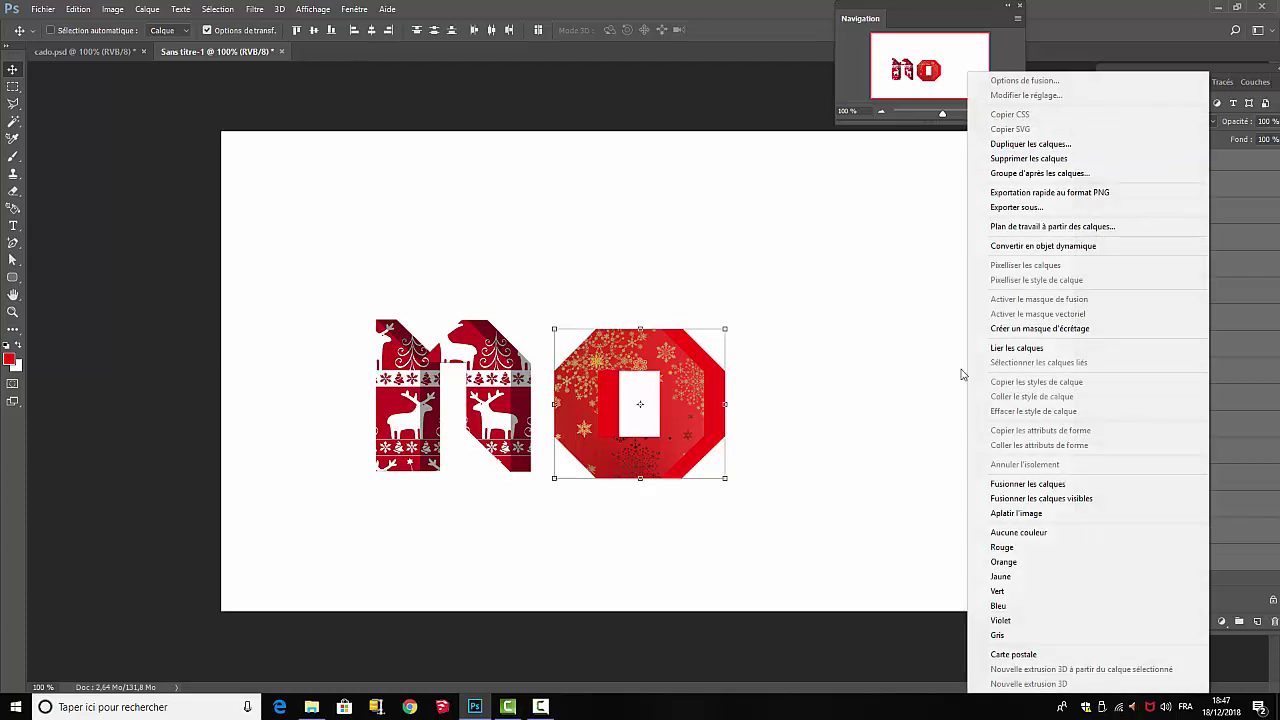
left_click(1028, 484)
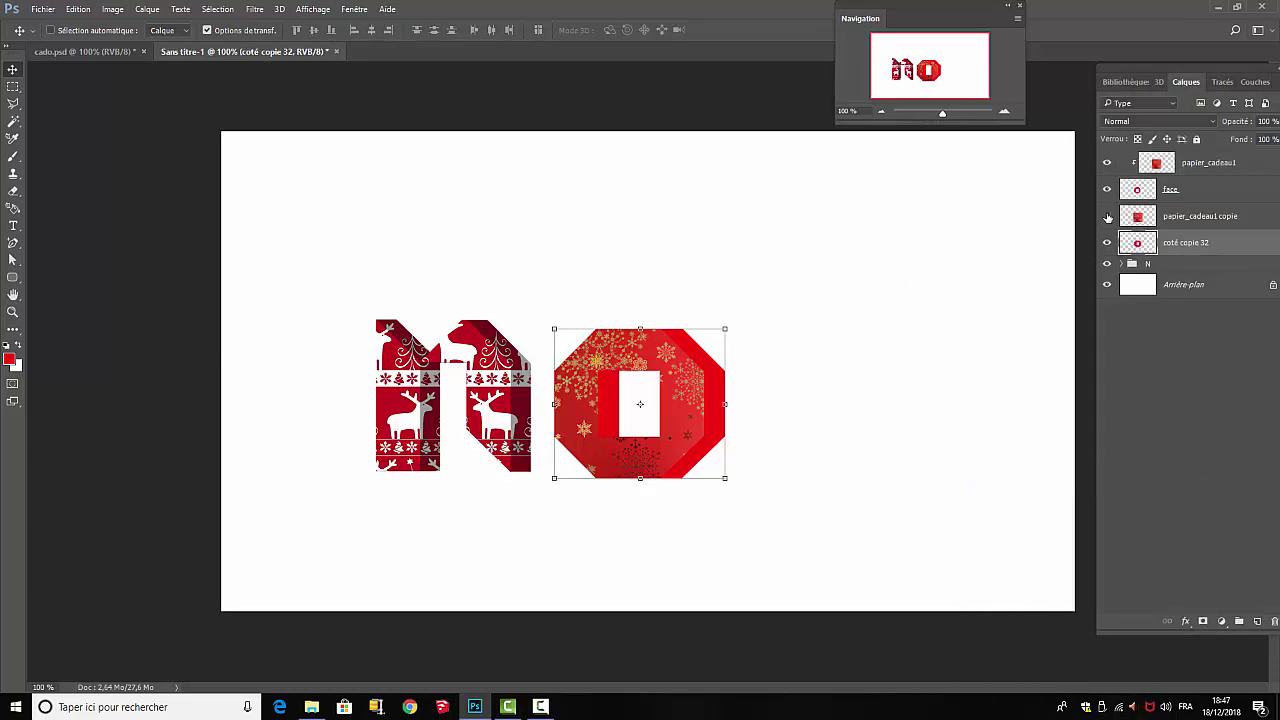
left_click(1107, 216)
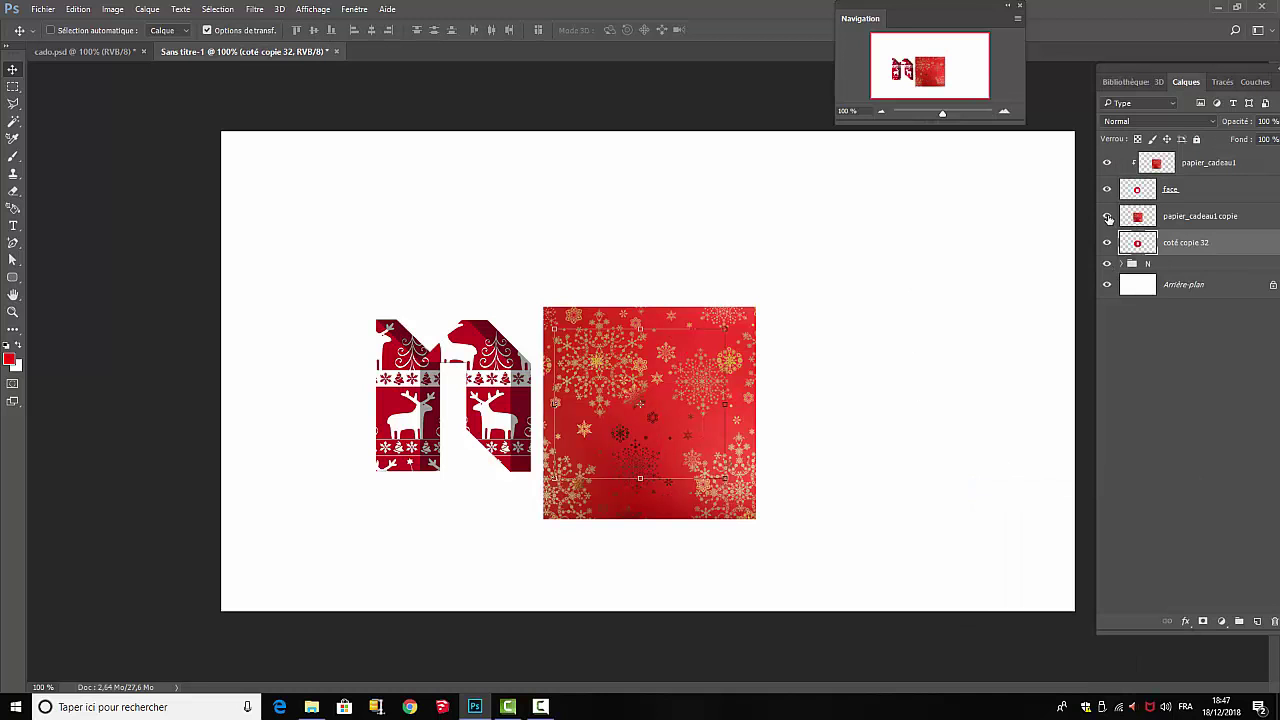
left_click(1225, 228, "alt")
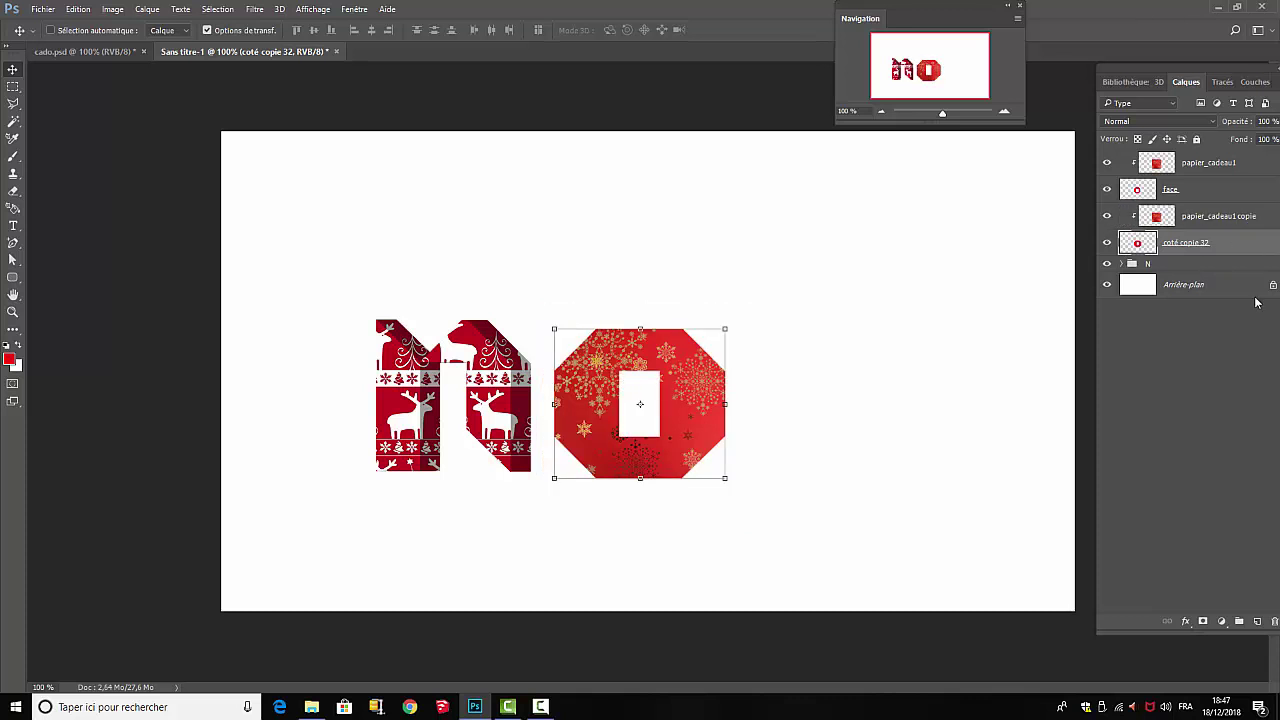
Darken the papier_cadeau1 copie layer with Hue/Saturation, using lightness -42 and a slightly reduced saturation
left_click(1218, 218)
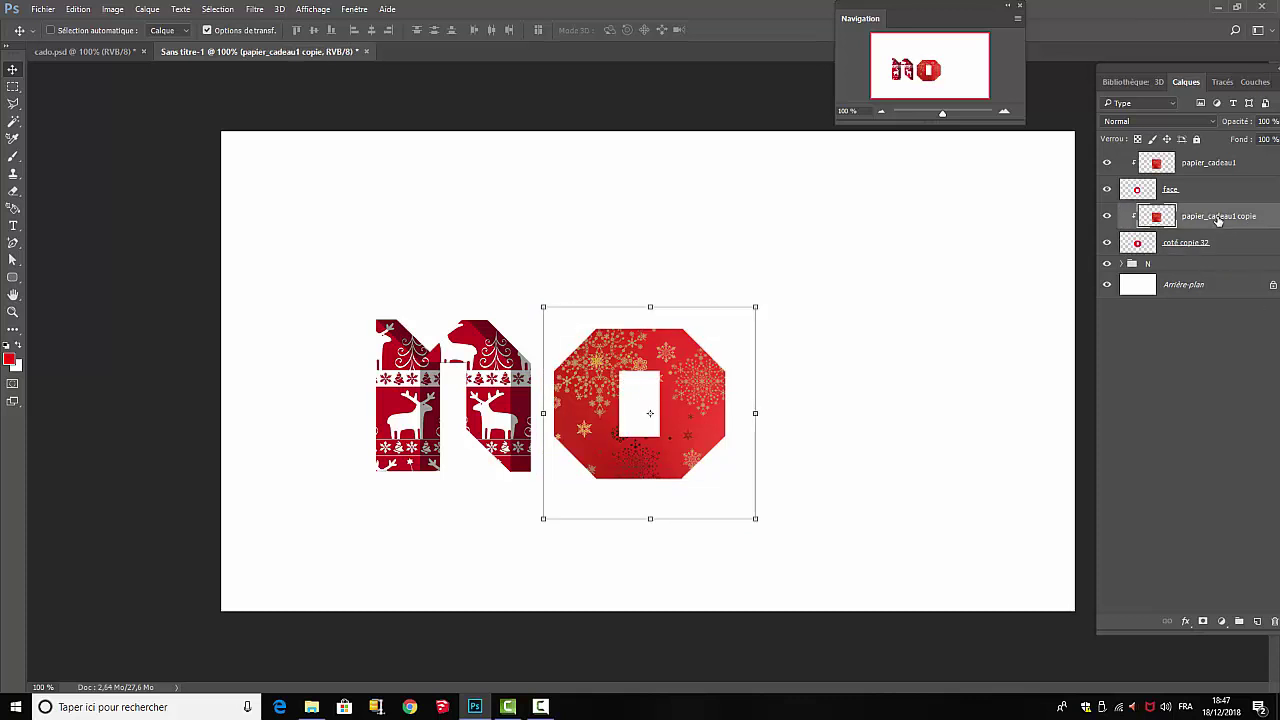
left_click(112, 9)
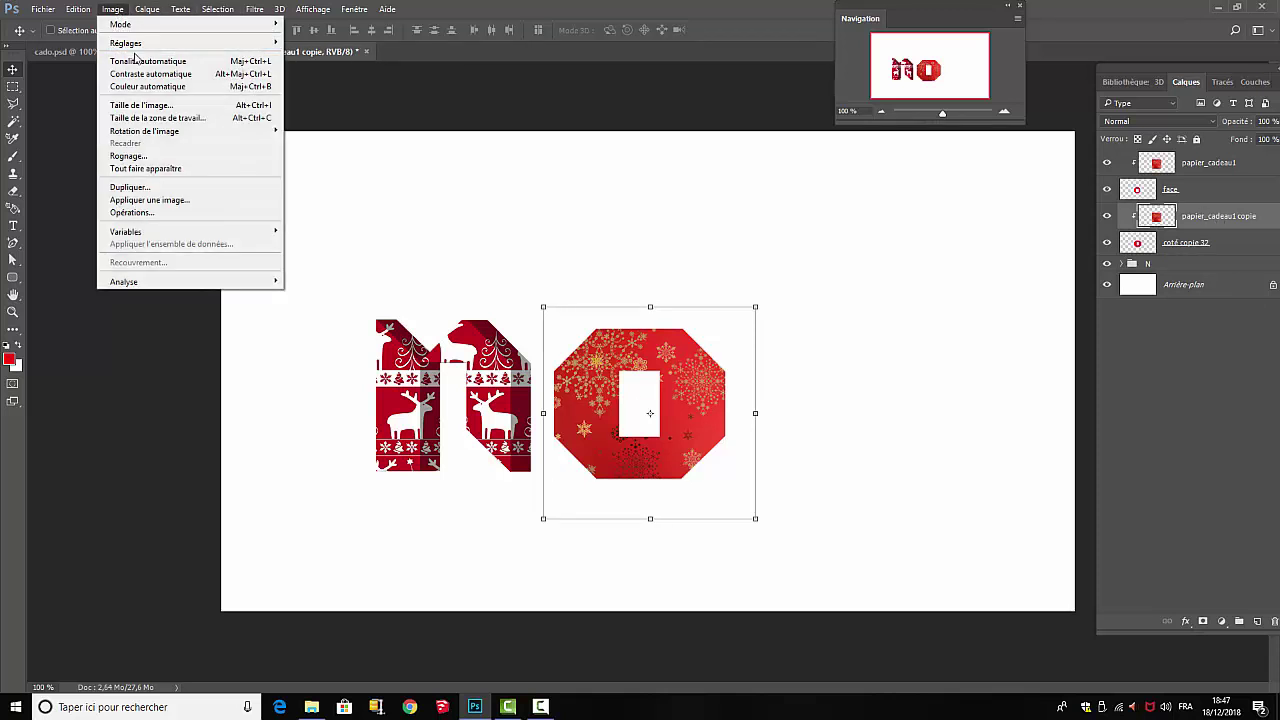
mouse_move(137, 45)
left_click(337, 111)
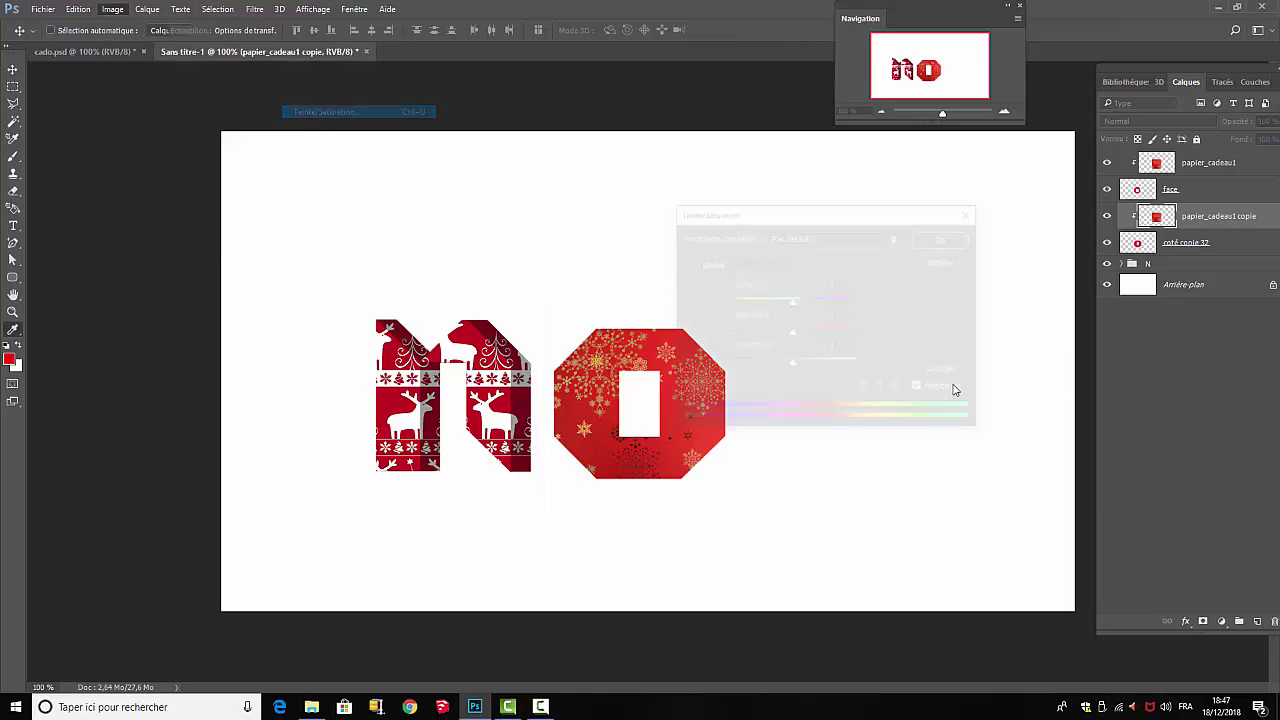
left_click_drag(829, 214, 1069, 337)
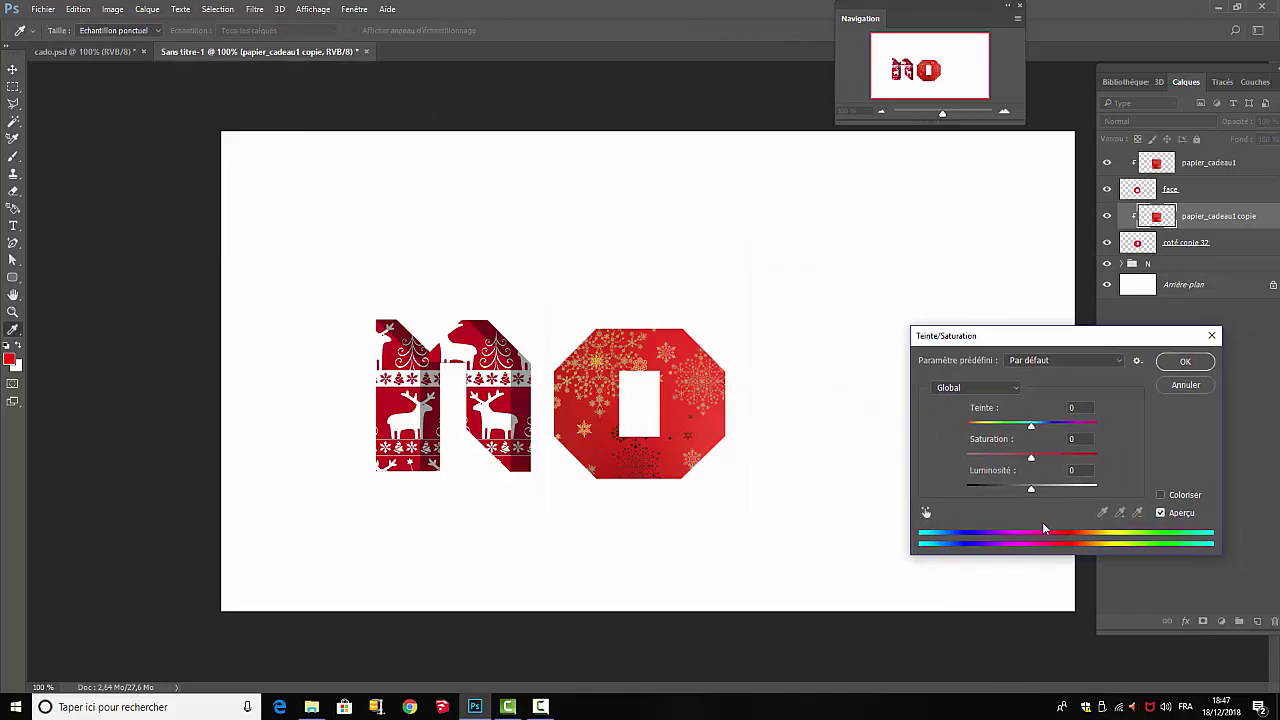
left_click_drag(1032, 490, 1004, 489)
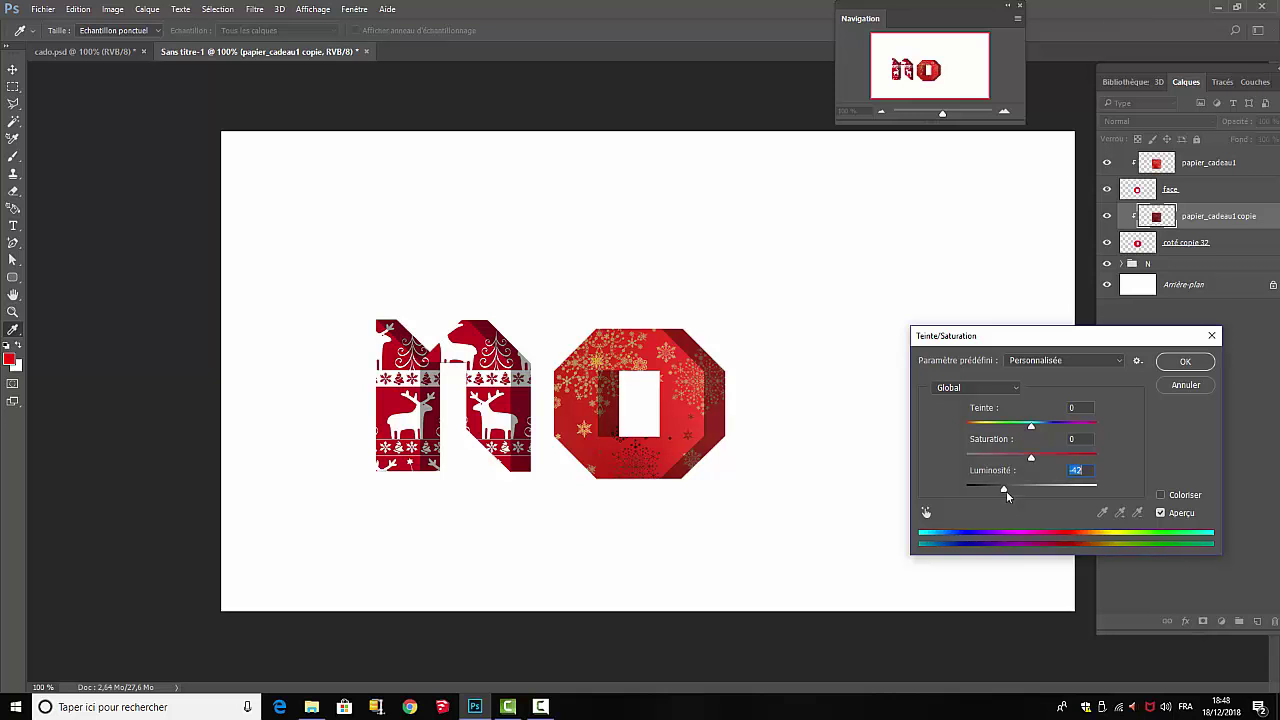
left_click_drag(1031, 458, 1024, 462)
left_click(1185, 361)
key("v")
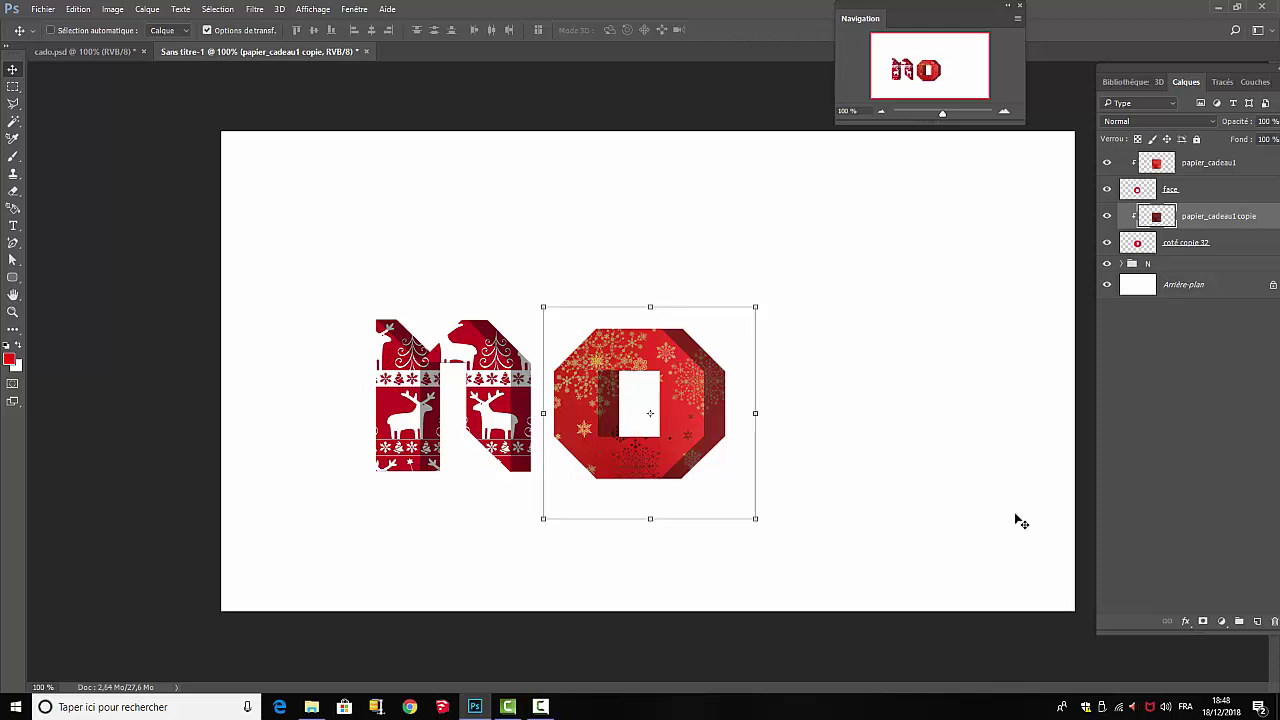
left_click(1152, 425)
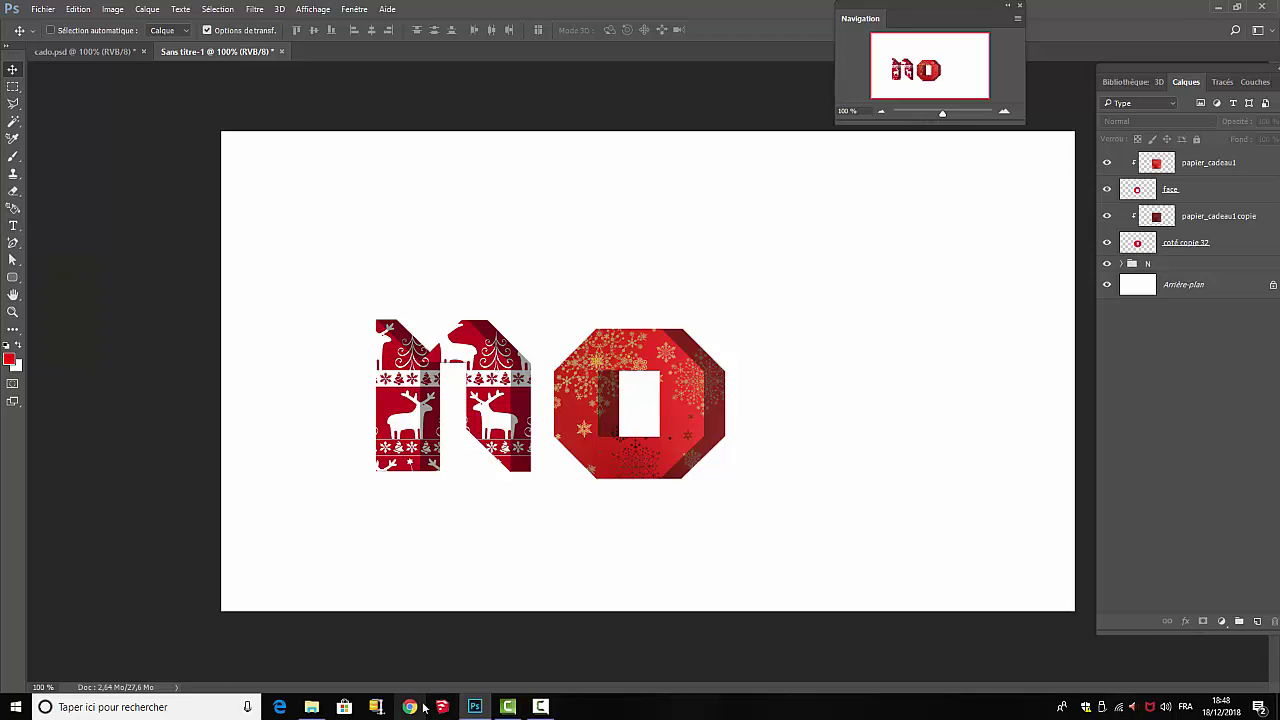
left_click(540, 707)
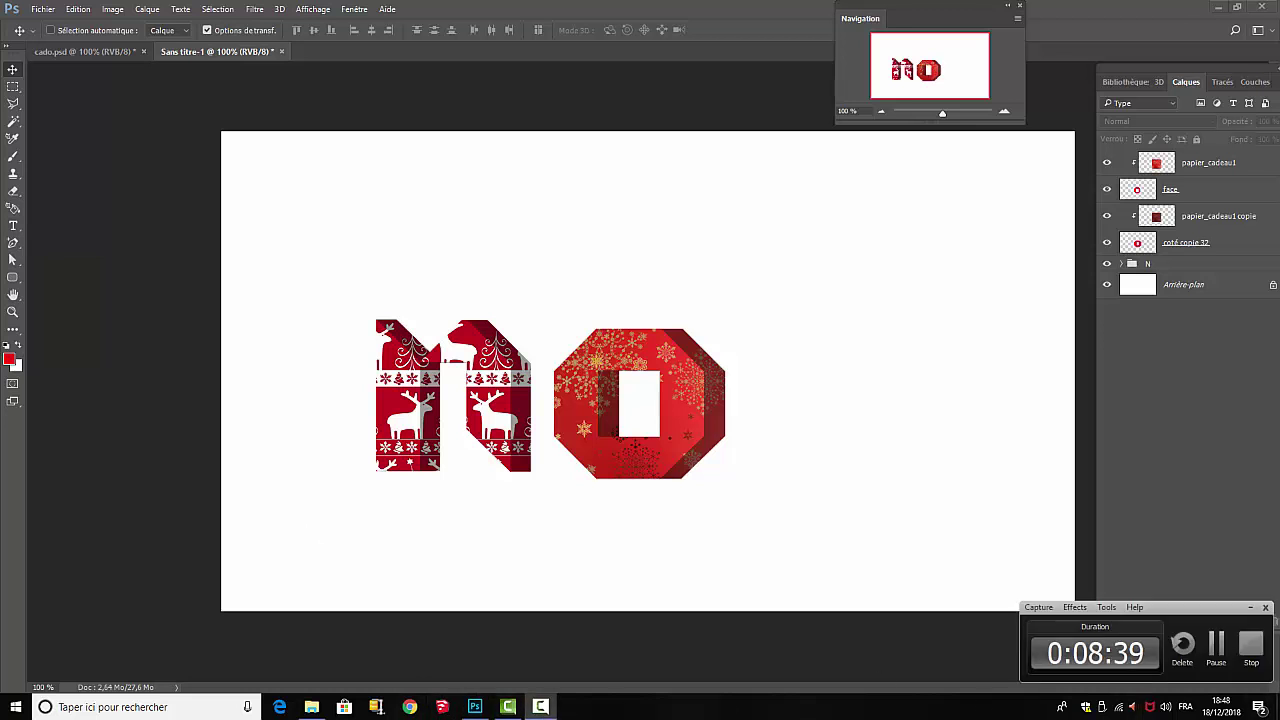
left_click(1217, 647)
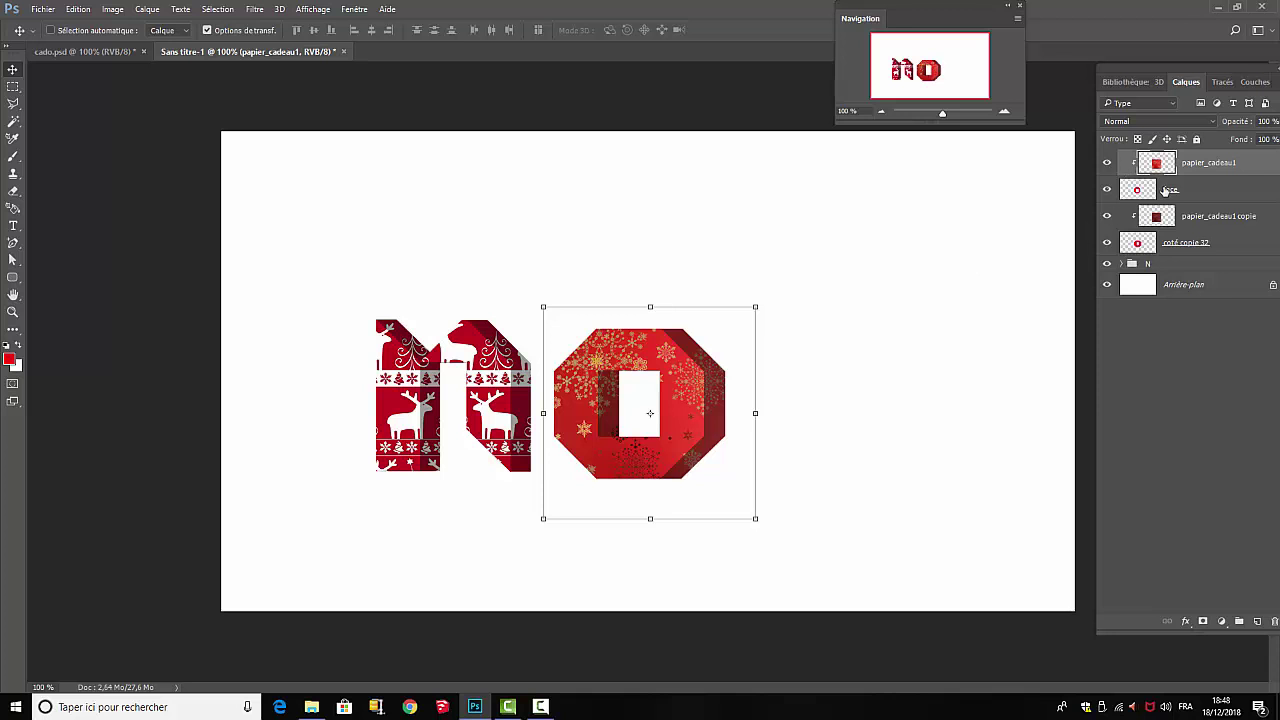
Group the O's face, coté copie 32 and both clipped wrapping paper layers, and name the group O
left_click(1199, 245, "shift")
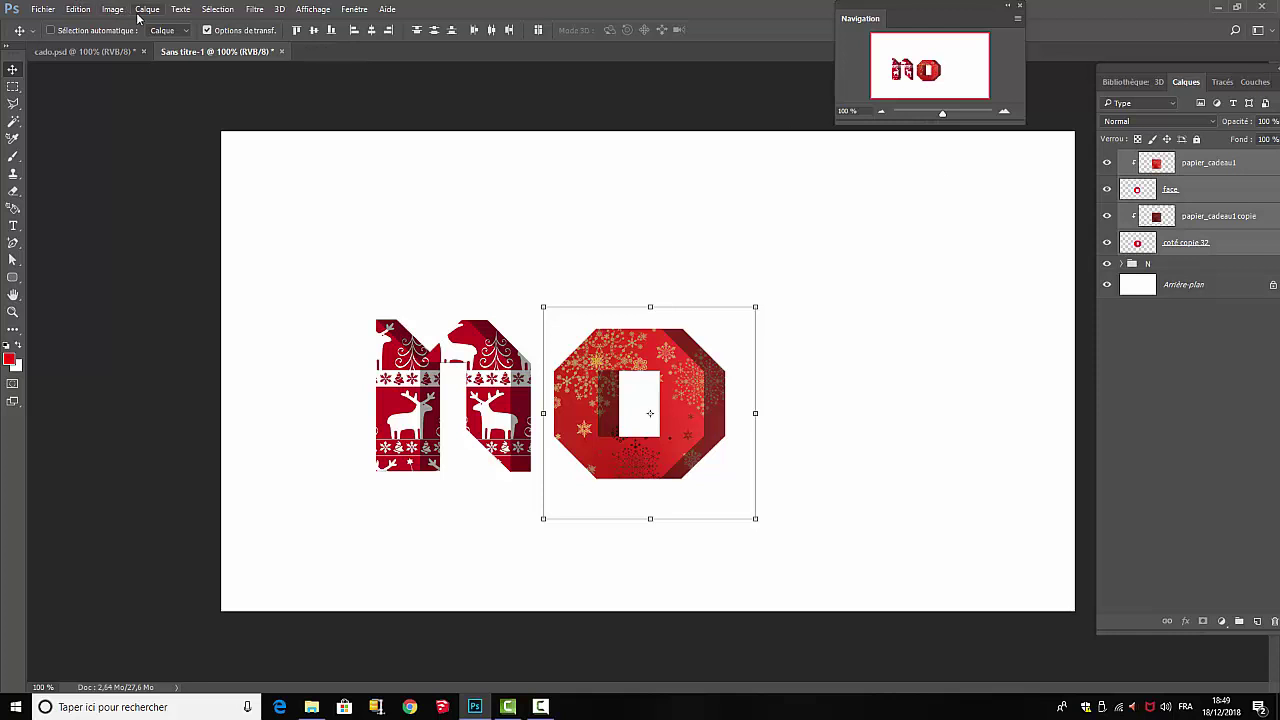
key("ctrl")
left_click(154, 10)
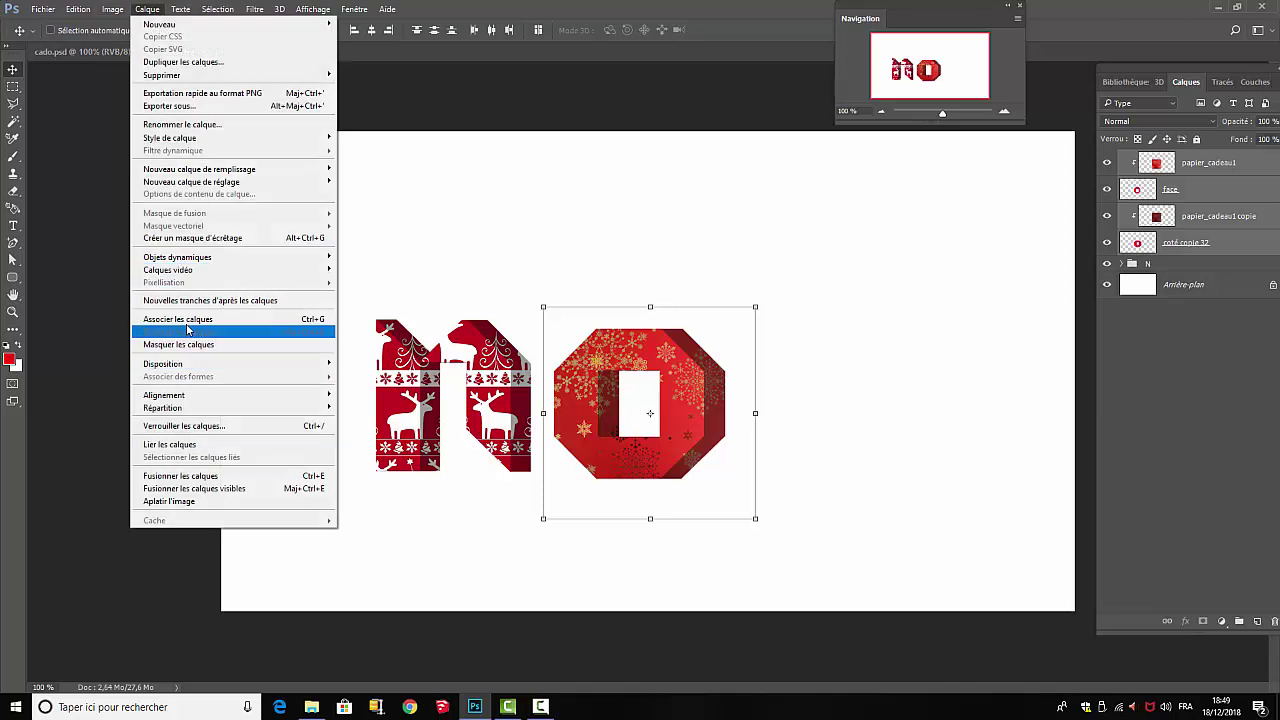
left_click(278, 322)
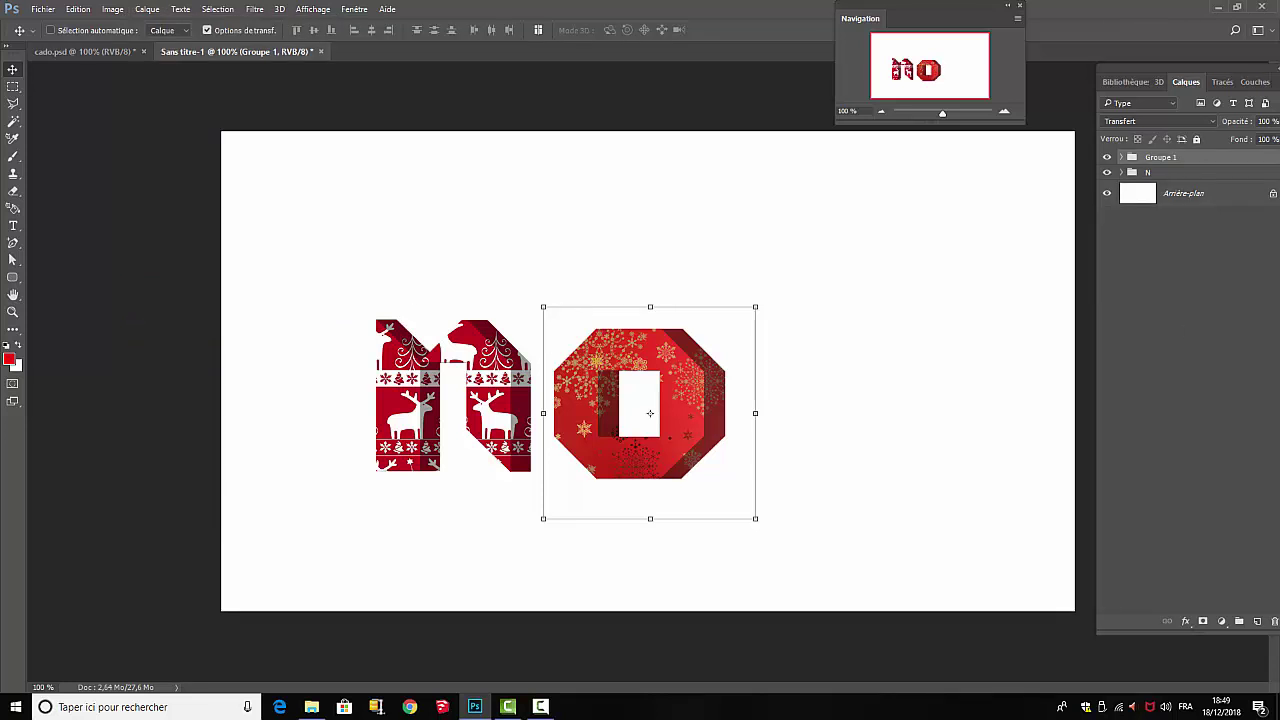
double_click(1160, 158)
type("O")
left_click(1224, 288)
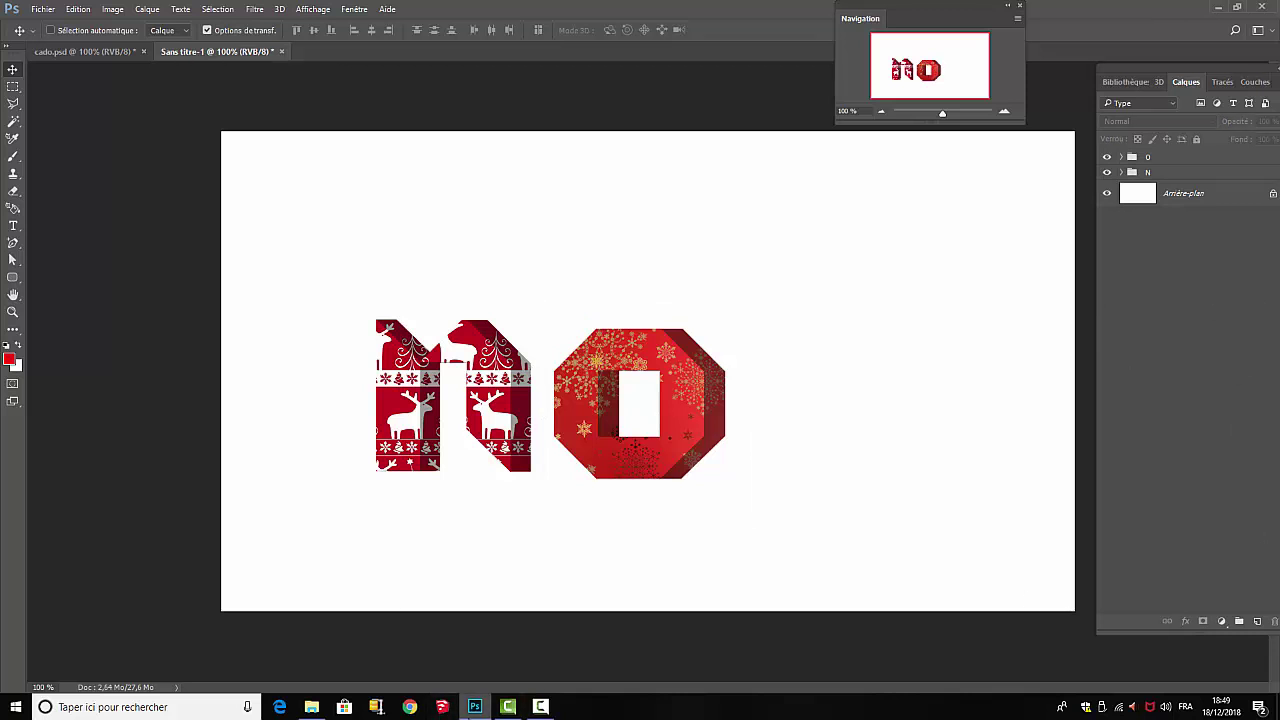
mouse_move(481, 713)
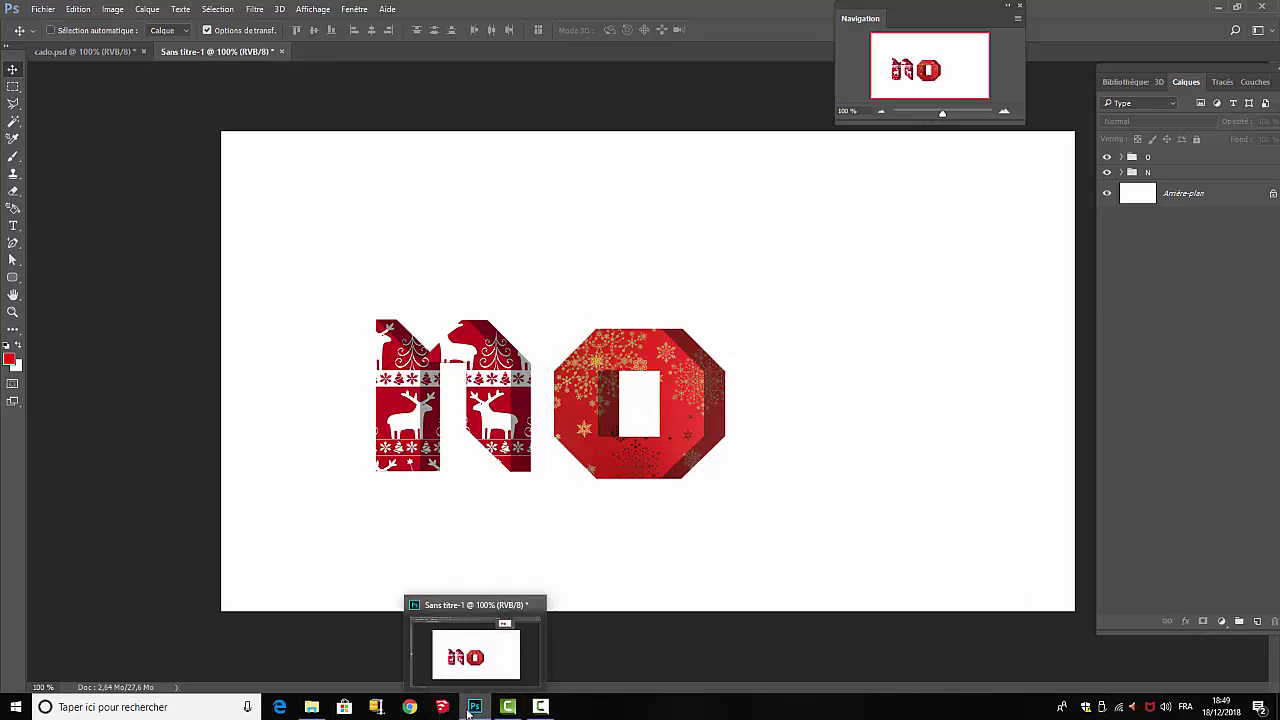
left_click(540, 707)
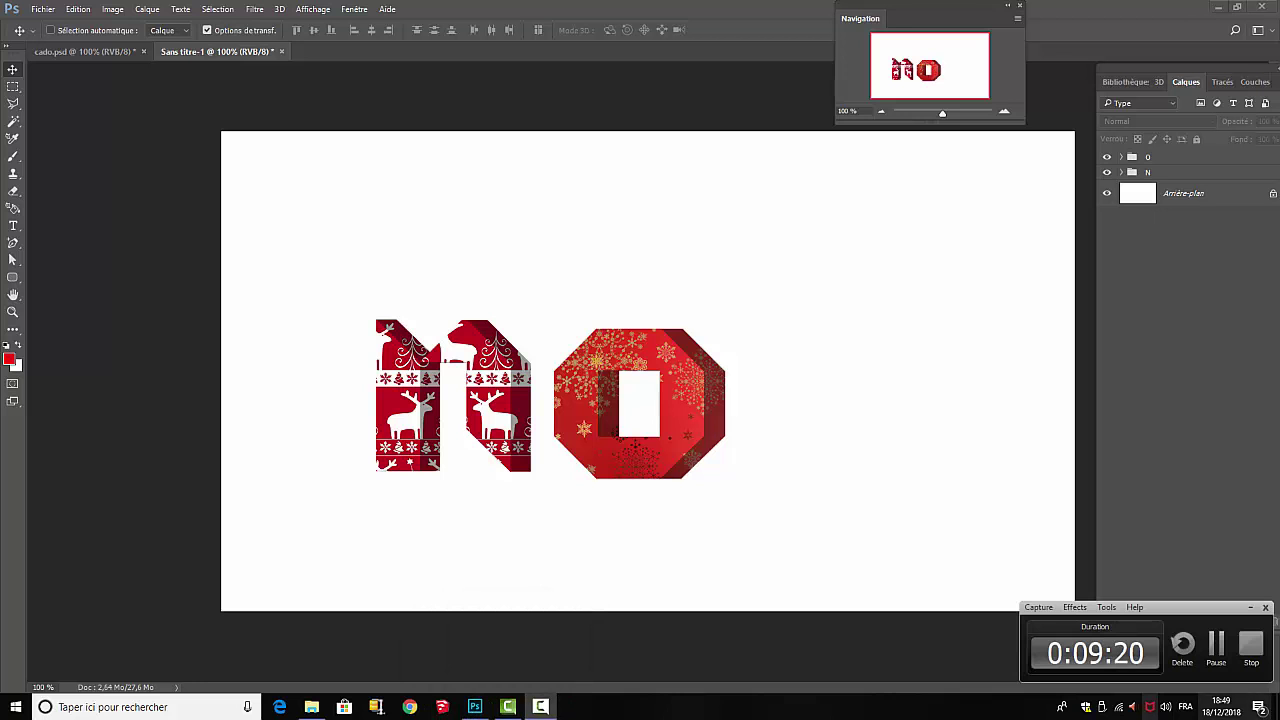
left_click(1216, 645)
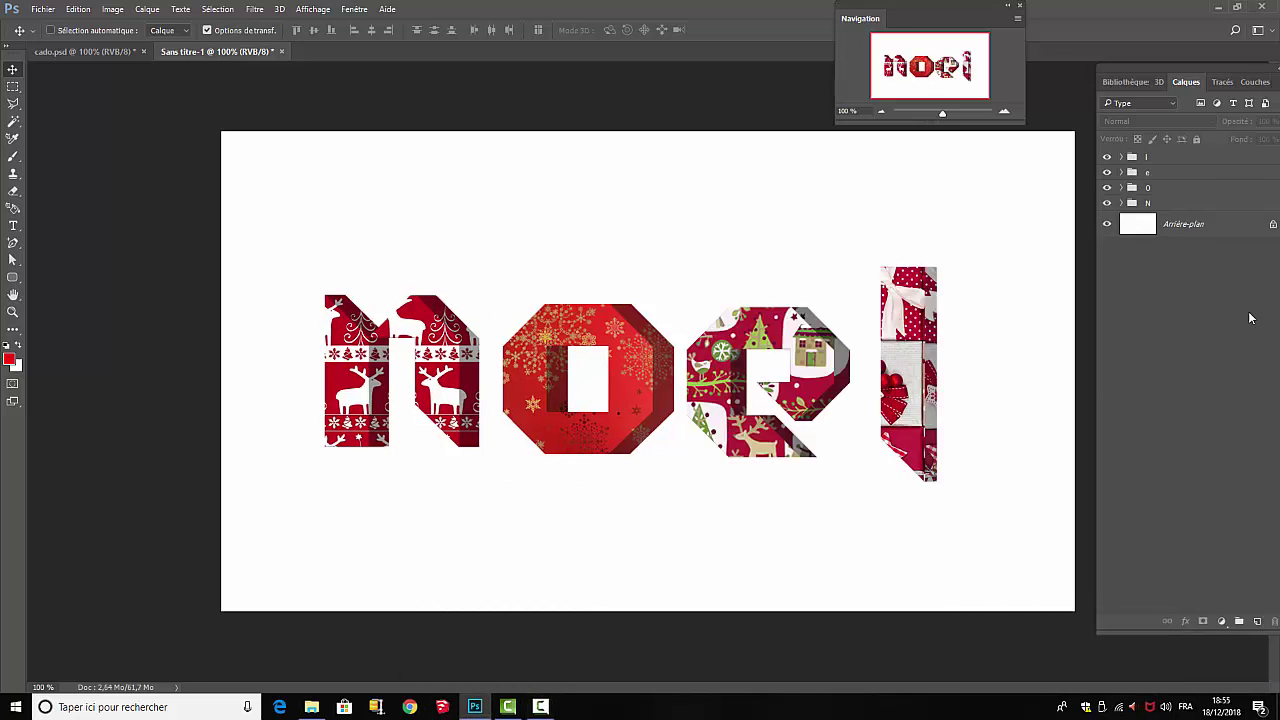
Convert the Arrière-plan background into a regular layer named Calque 0 and add a Gradient Overlay style to it
double_click(1182, 226)
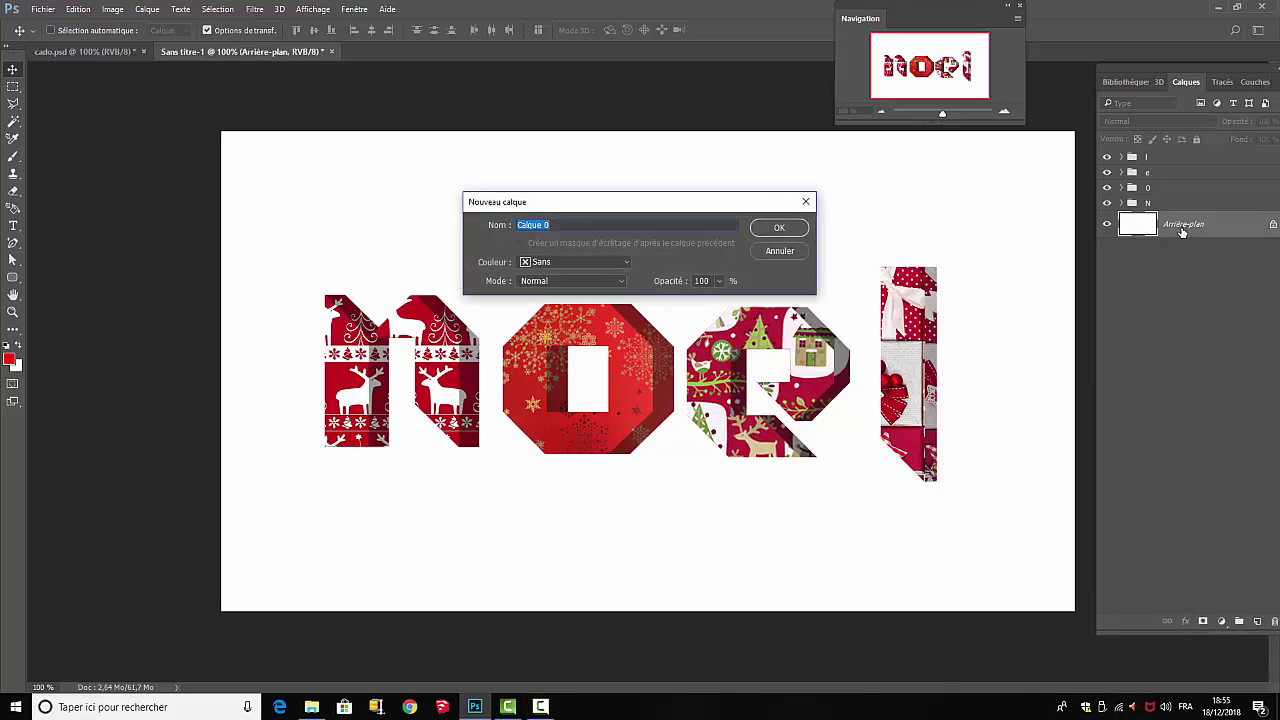
left_click(778, 230)
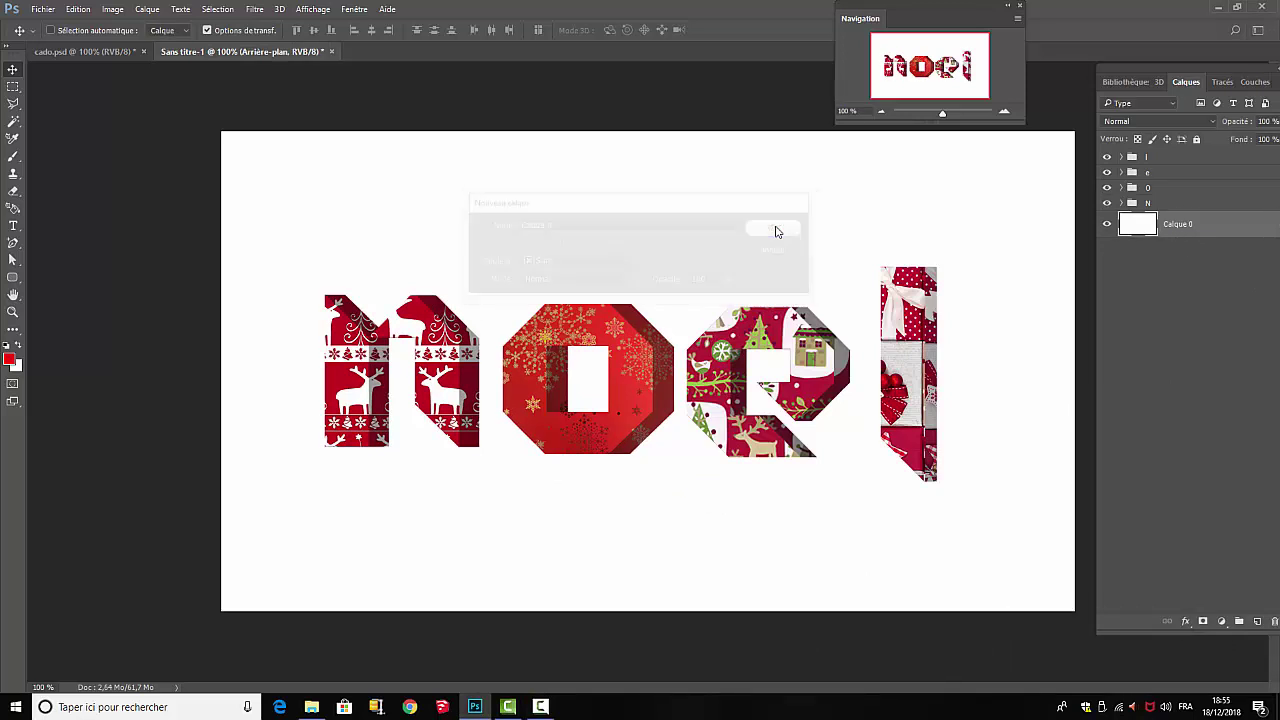
left_click(149, 11)
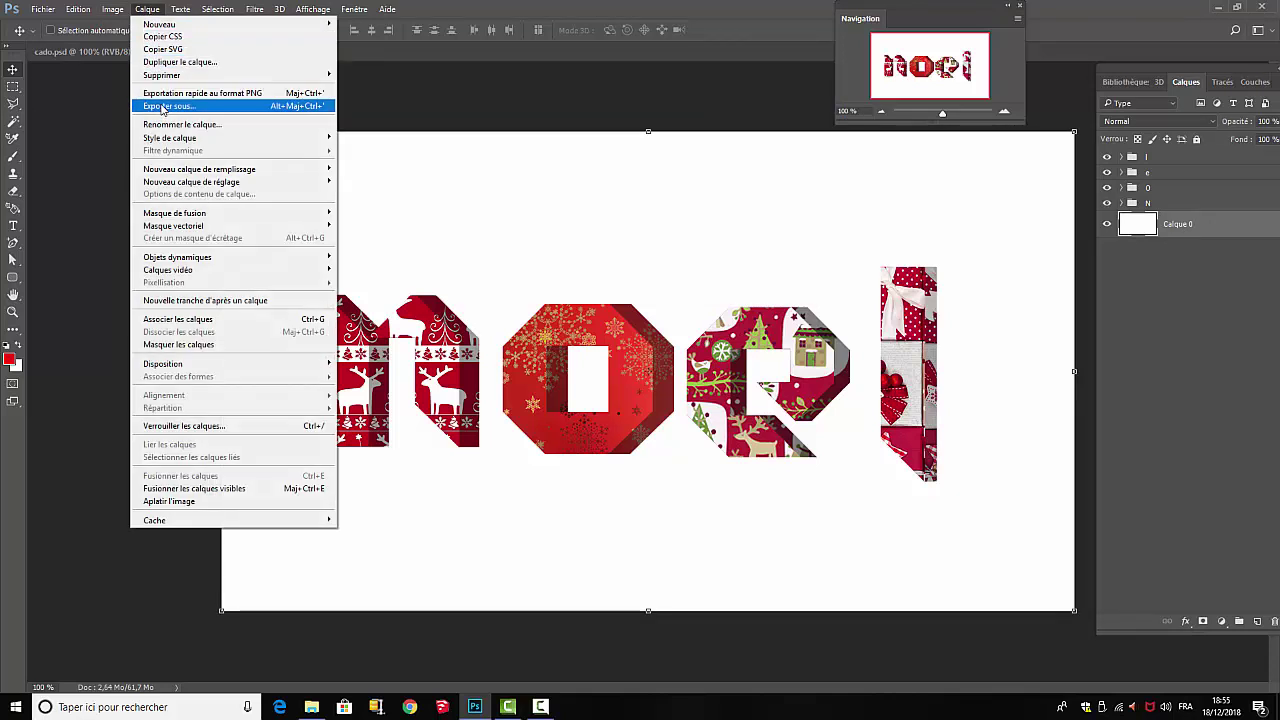
mouse_move(175, 138)
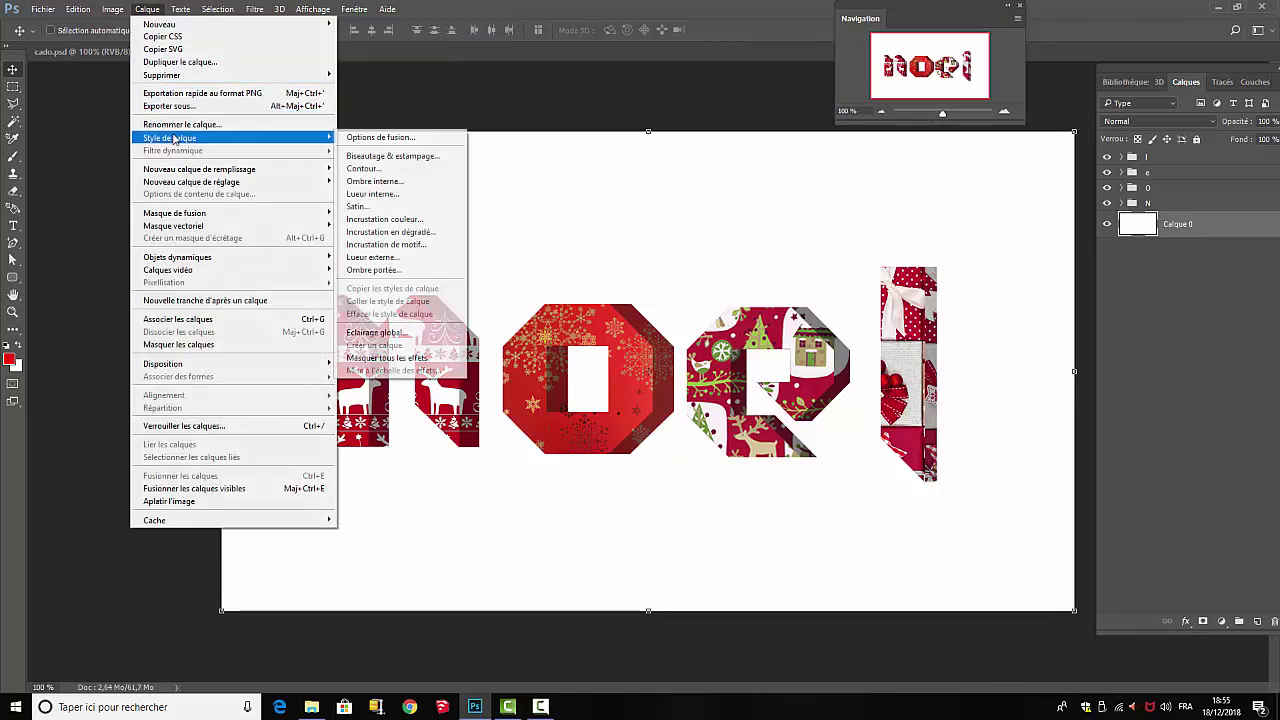
left_click(400, 232)
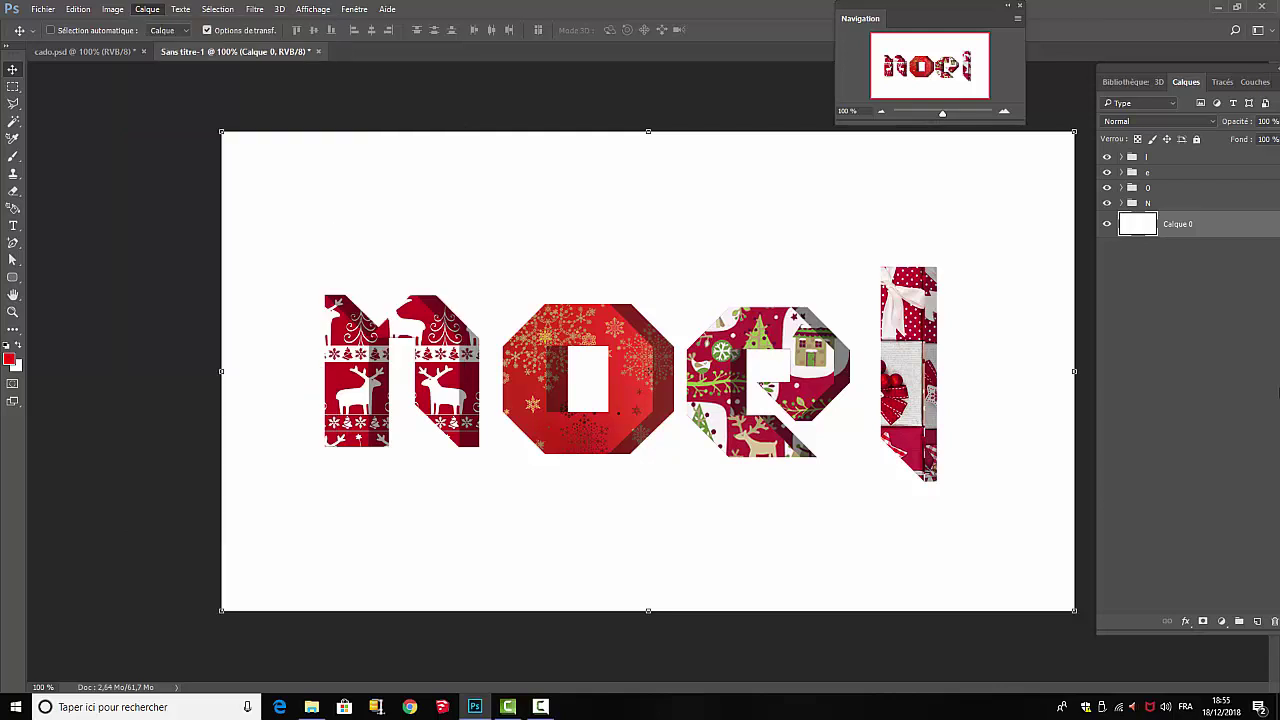
left_click_drag(869, 142, 1101, 87)
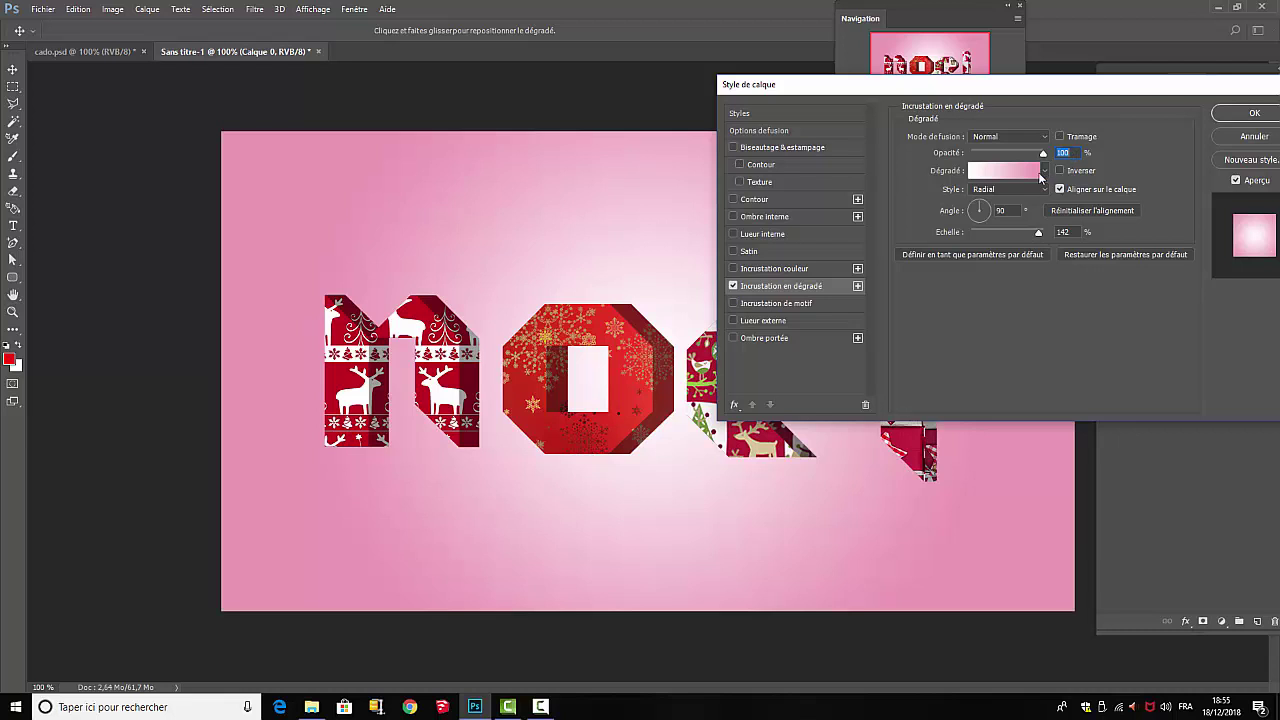
Define the background's radial gradient overlay from white ffffff to pink eb98b4 at 142% scale, and apply the layer style
left_click(1010, 174)
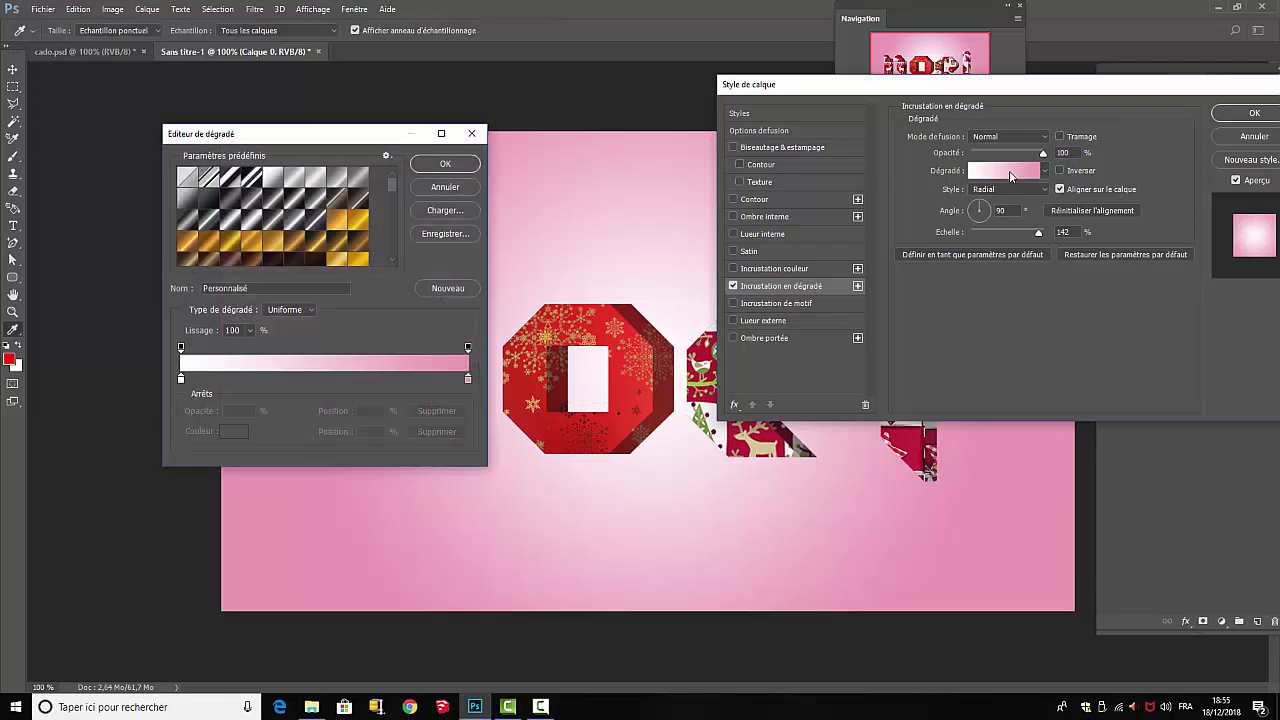
left_click(181, 380)
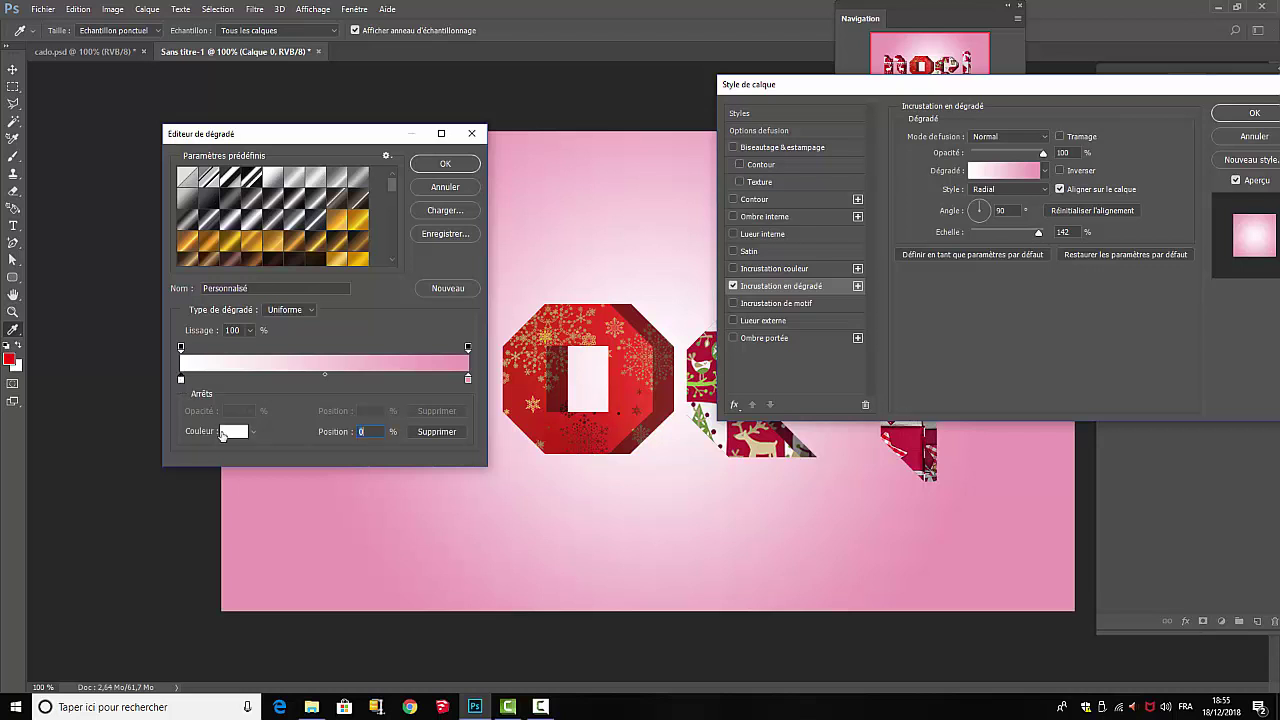
left_click(228, 433)
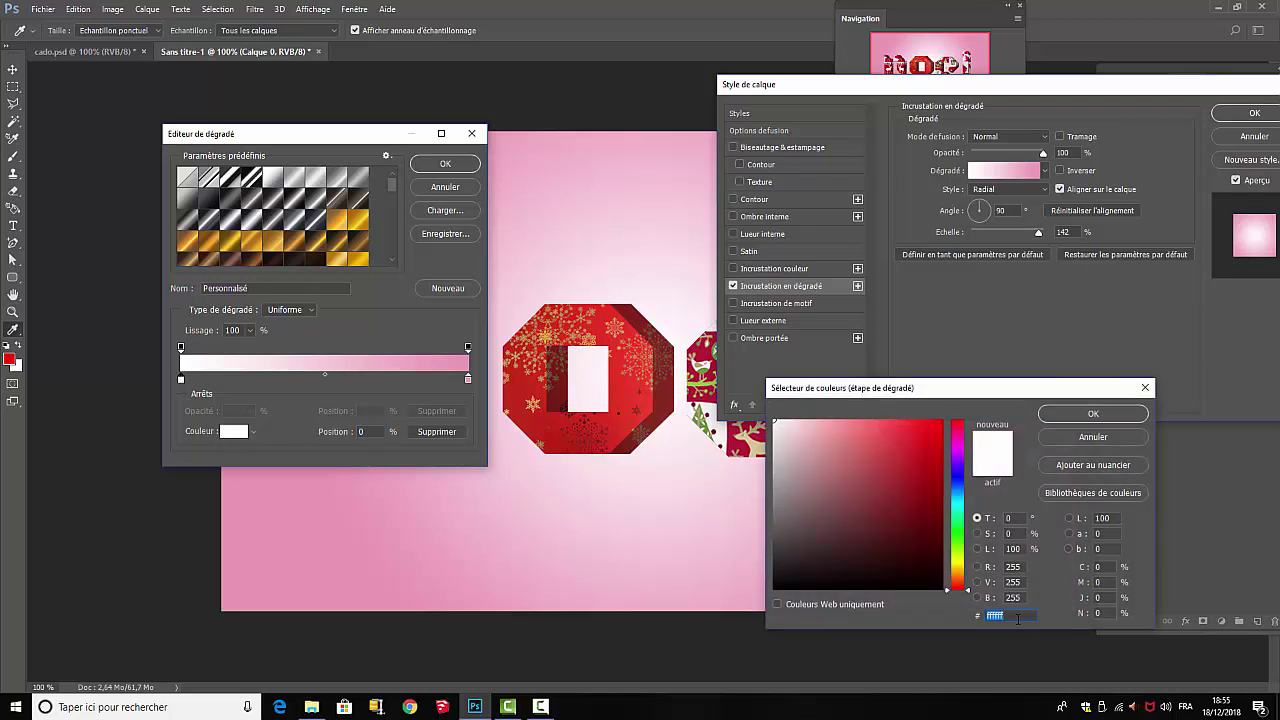
left_click(1095, 414)
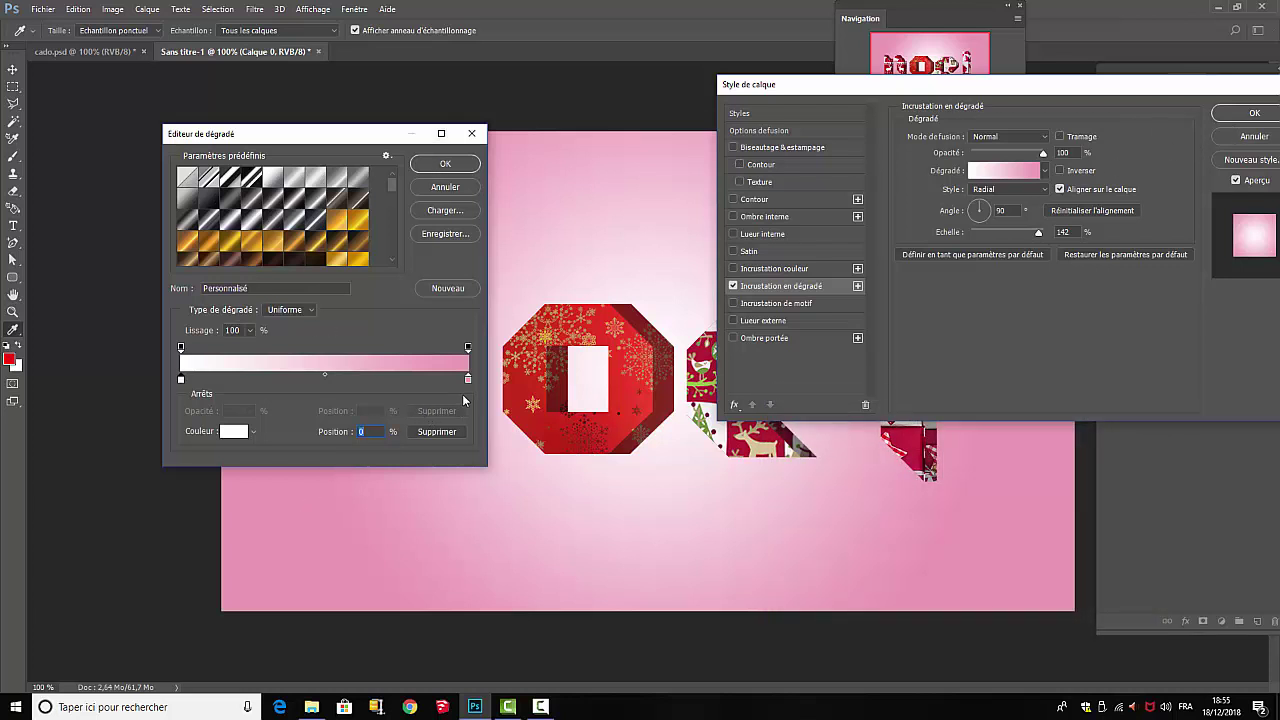
left_click(468, 379)
left_click(236, 432)
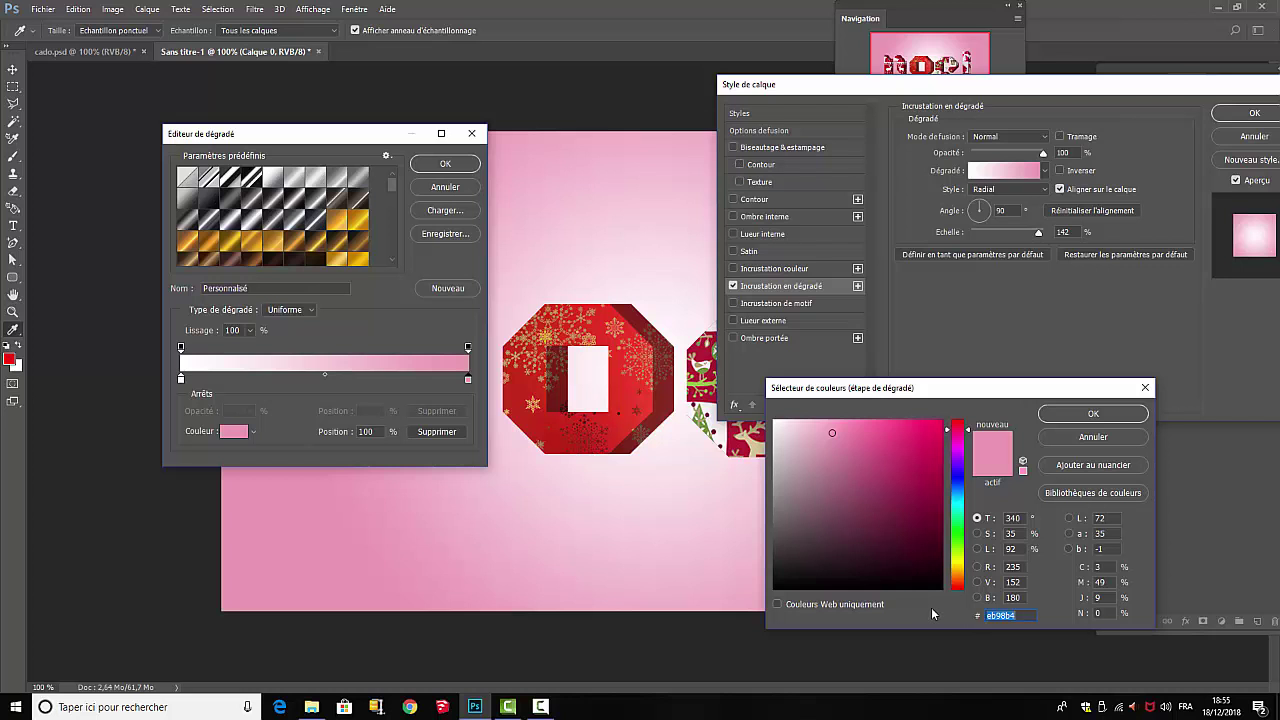
left_click(1110, 414)
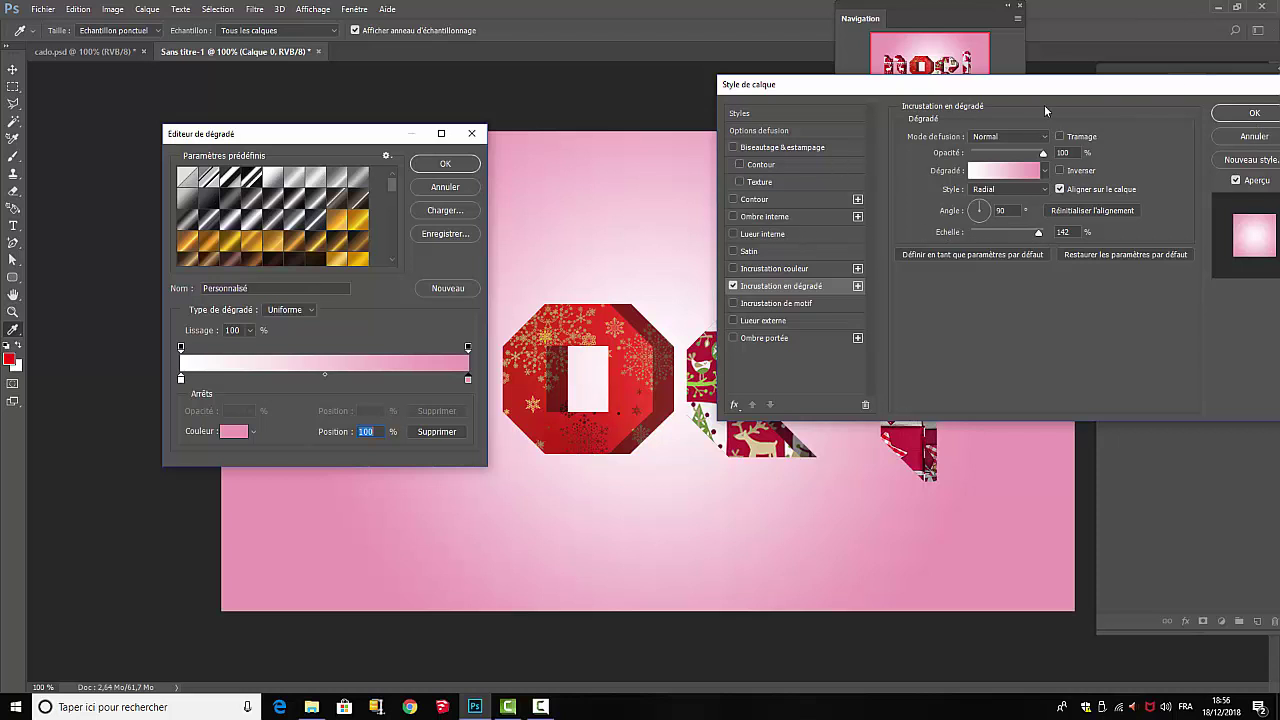
left_click(428, 165)
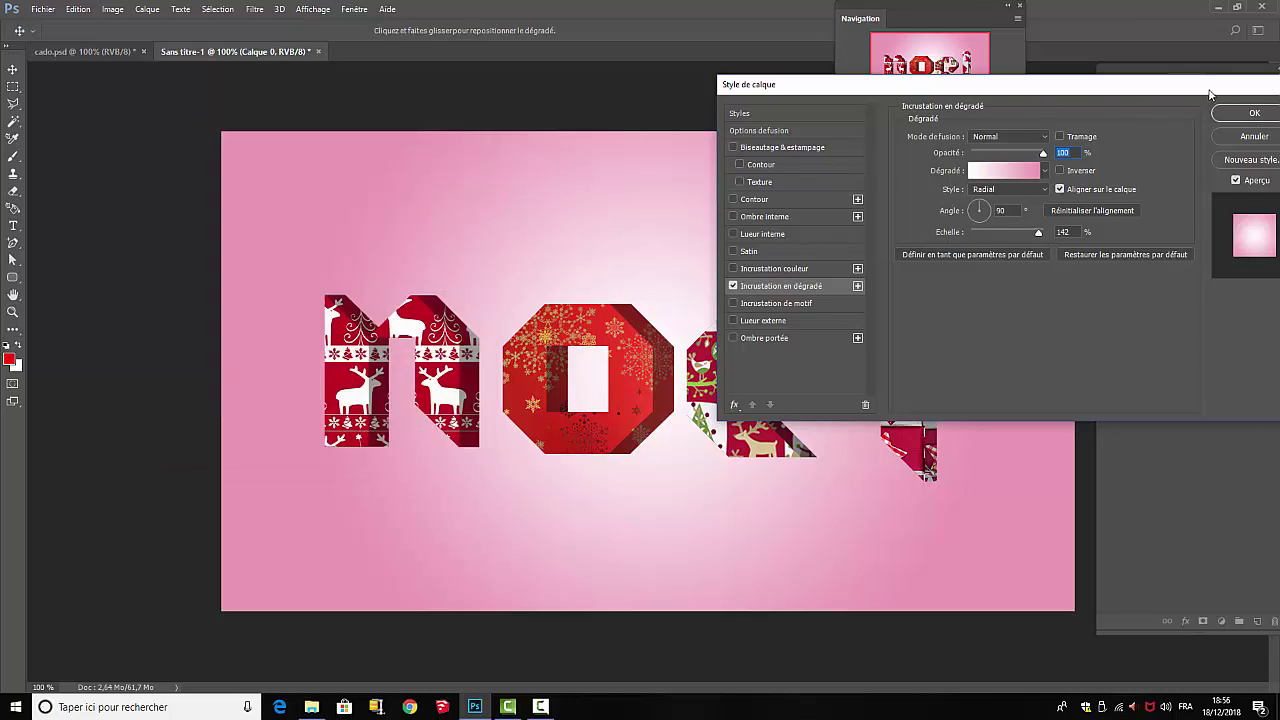
left_click_drag(1205, 84, 855, 504)
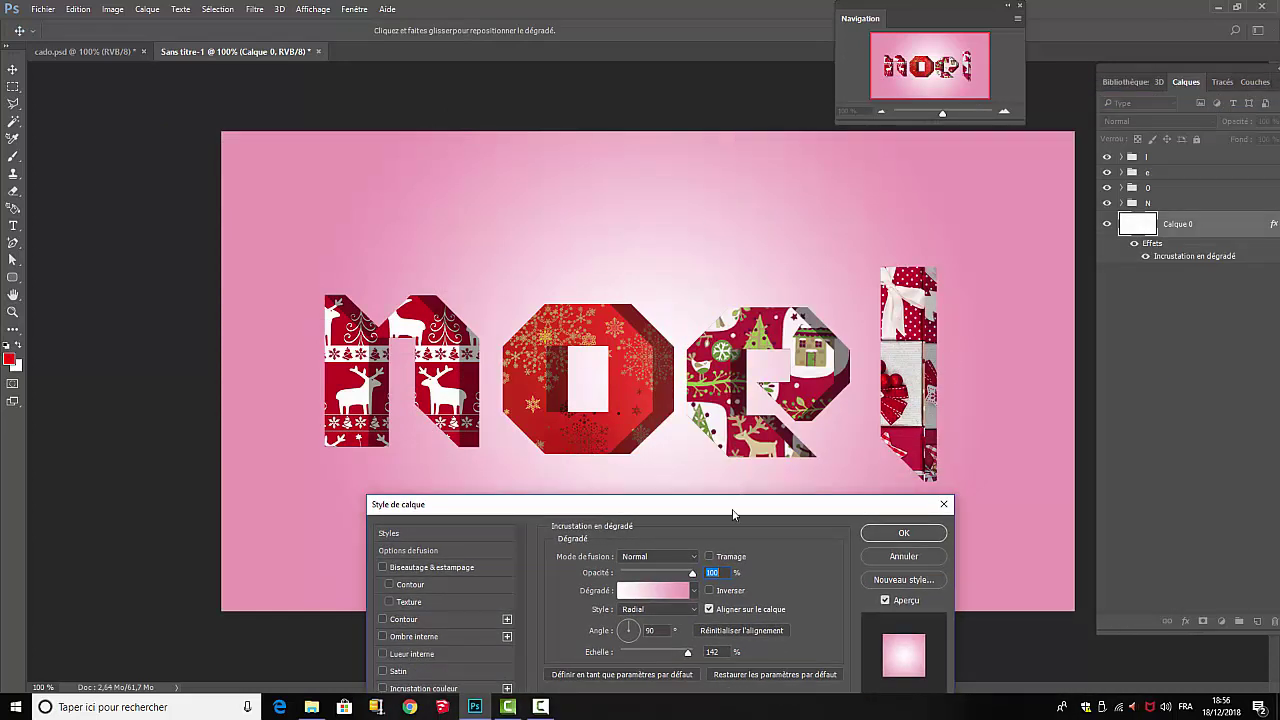
left_click_drag(731, 509, 669, 155)
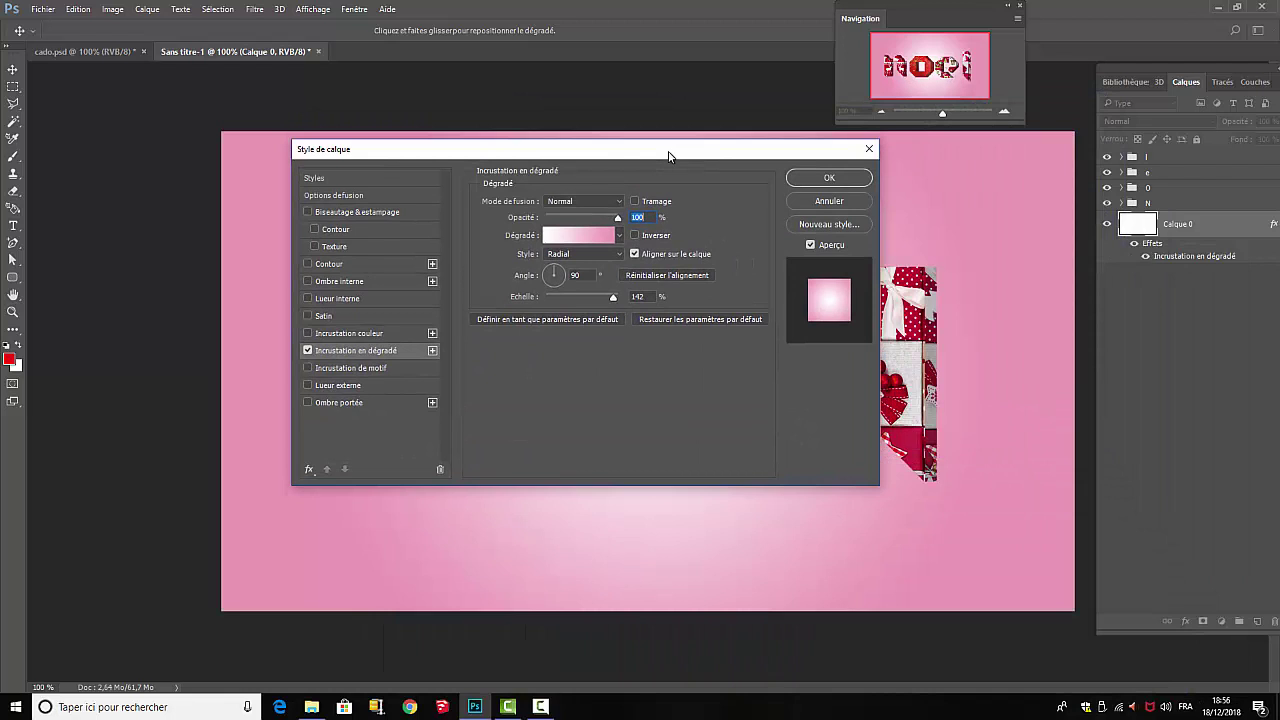
left_click(830, 177)
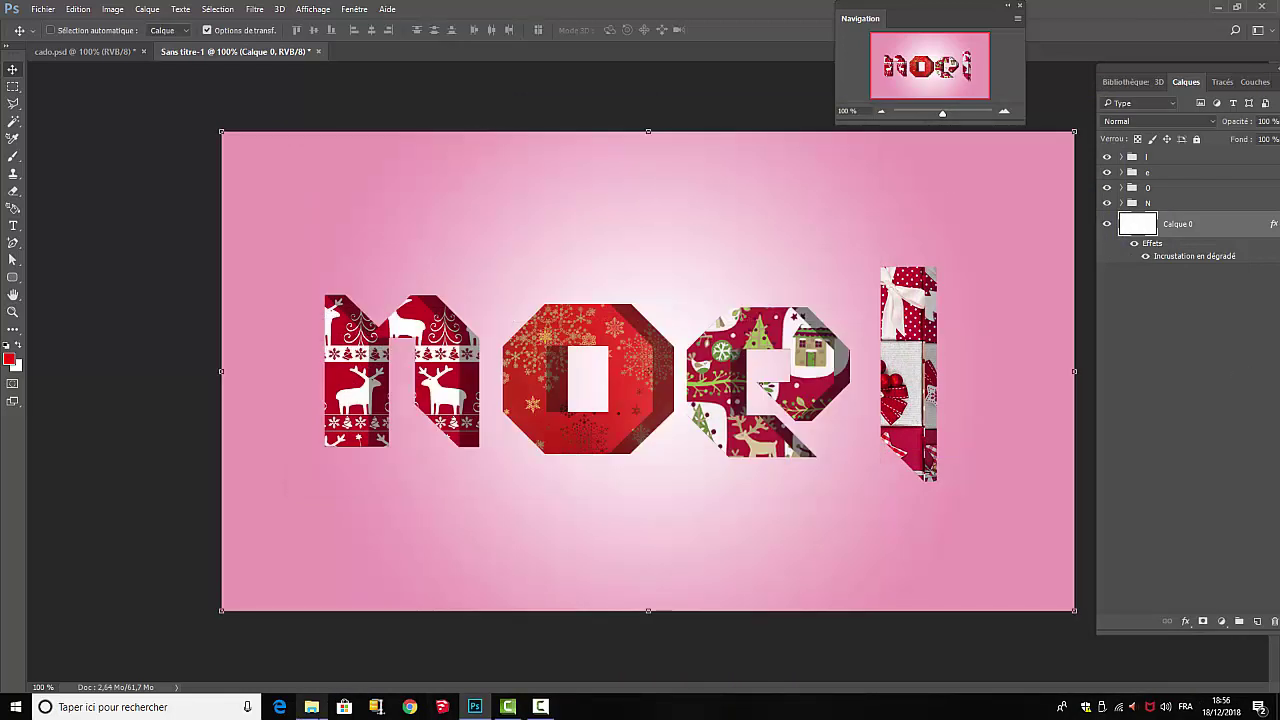
Place the golden baubles image yxPv-Mk-2_OLbJ09GOOe24XoCEg.png from the Noel folder into the composition
mouse_move(314, 713)
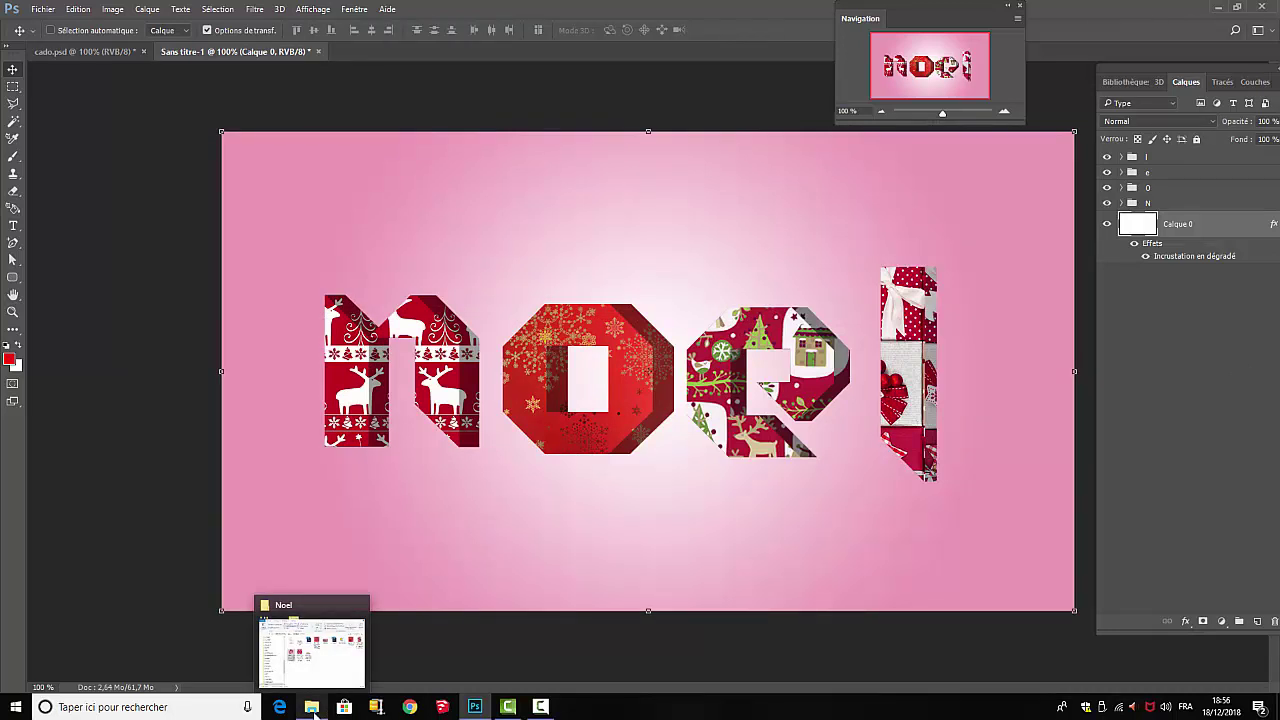
left_click(314, 709)
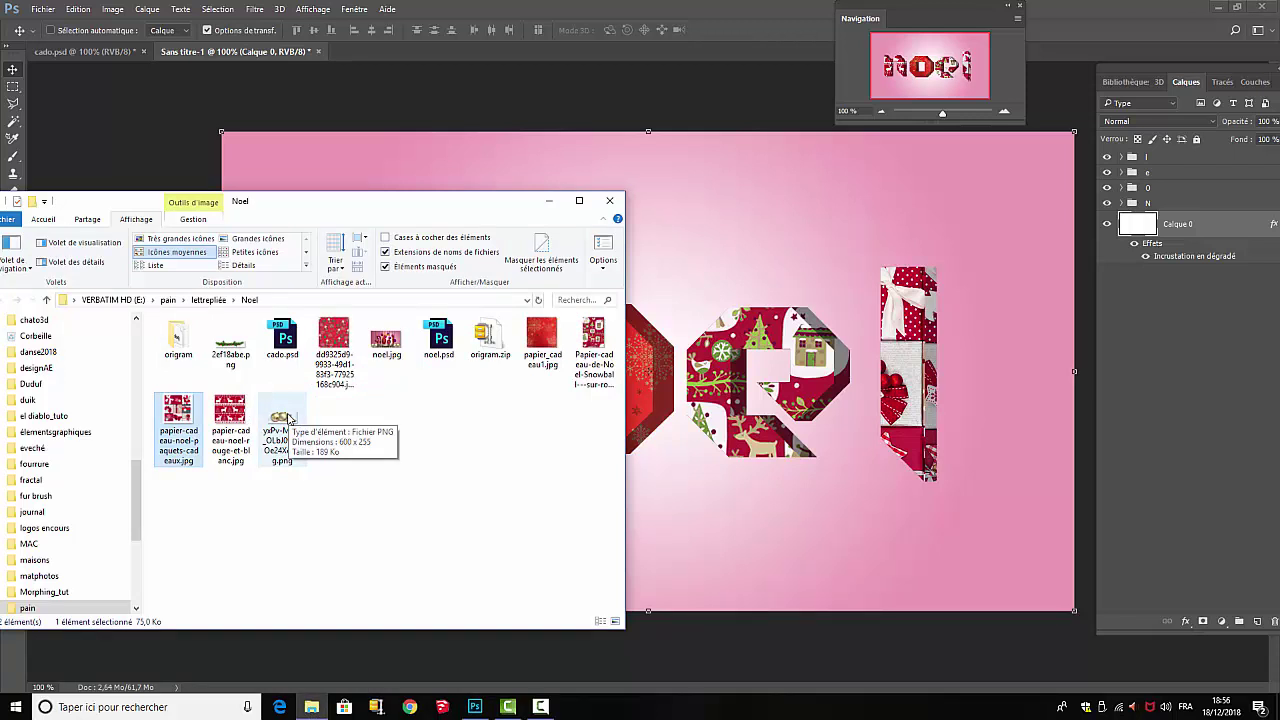
left_click(288, 418)
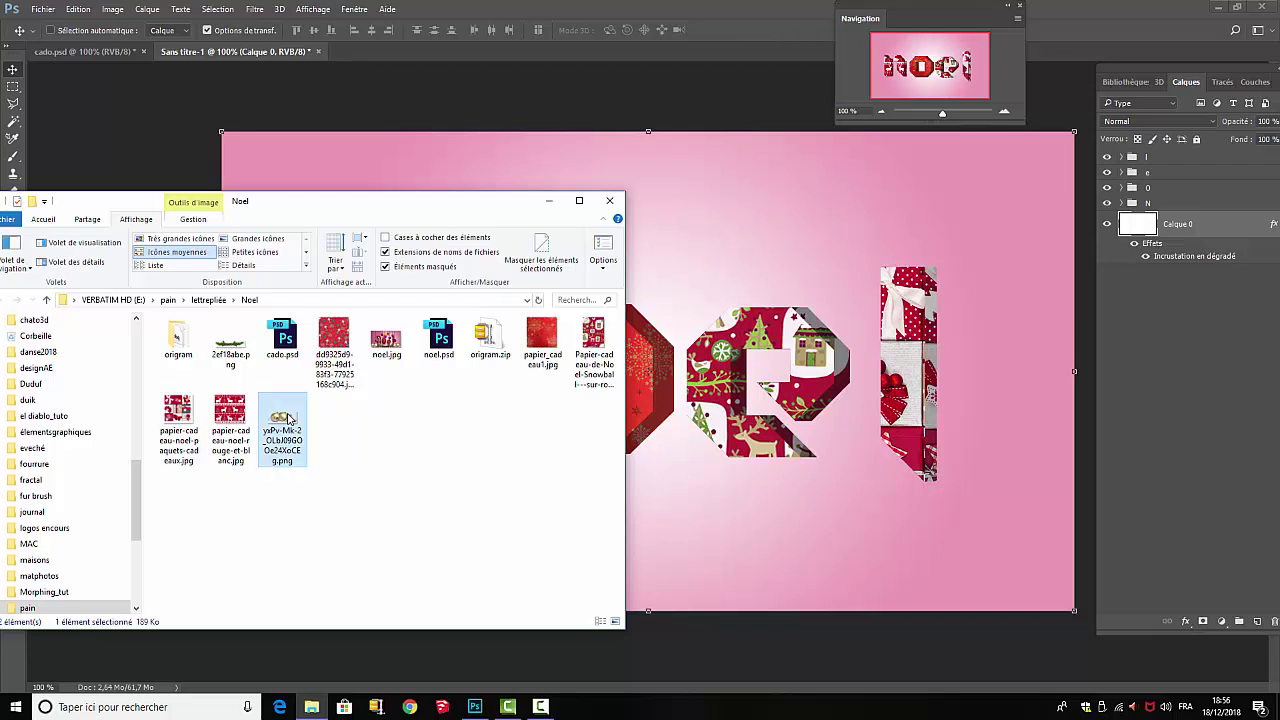
left_click_drag(322, 418, 927, 540)
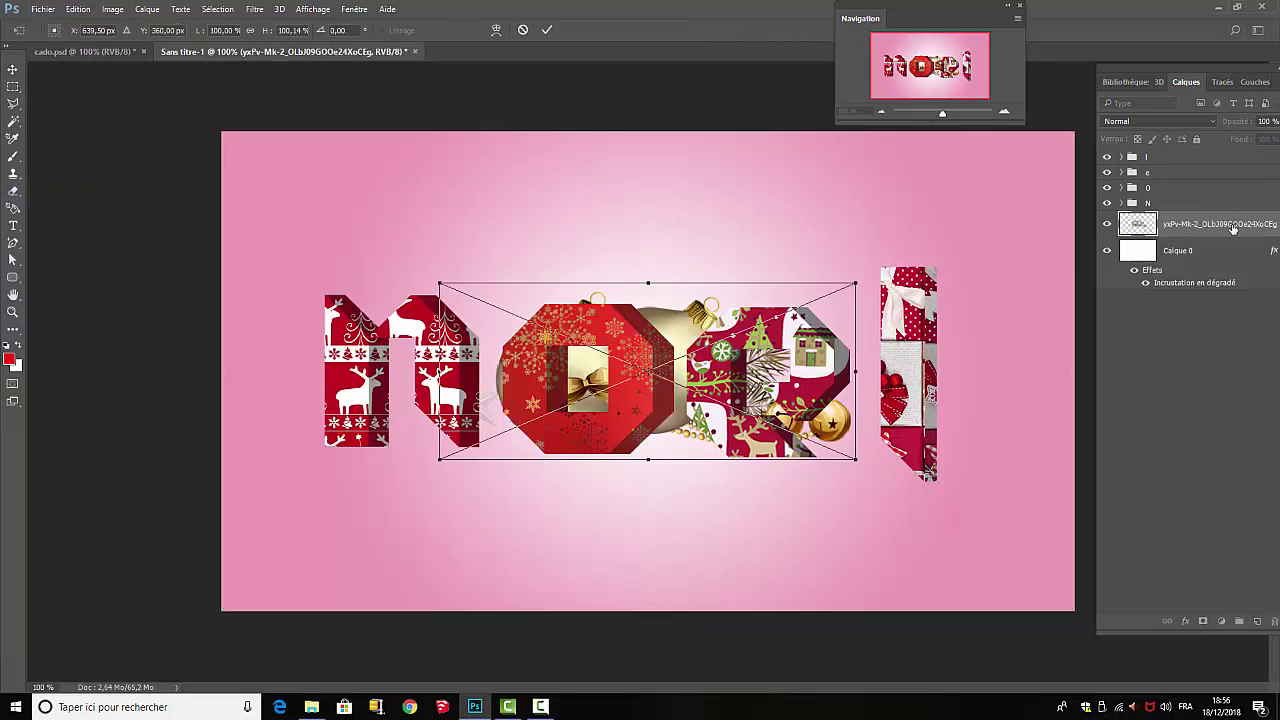
left_click(547, 30)
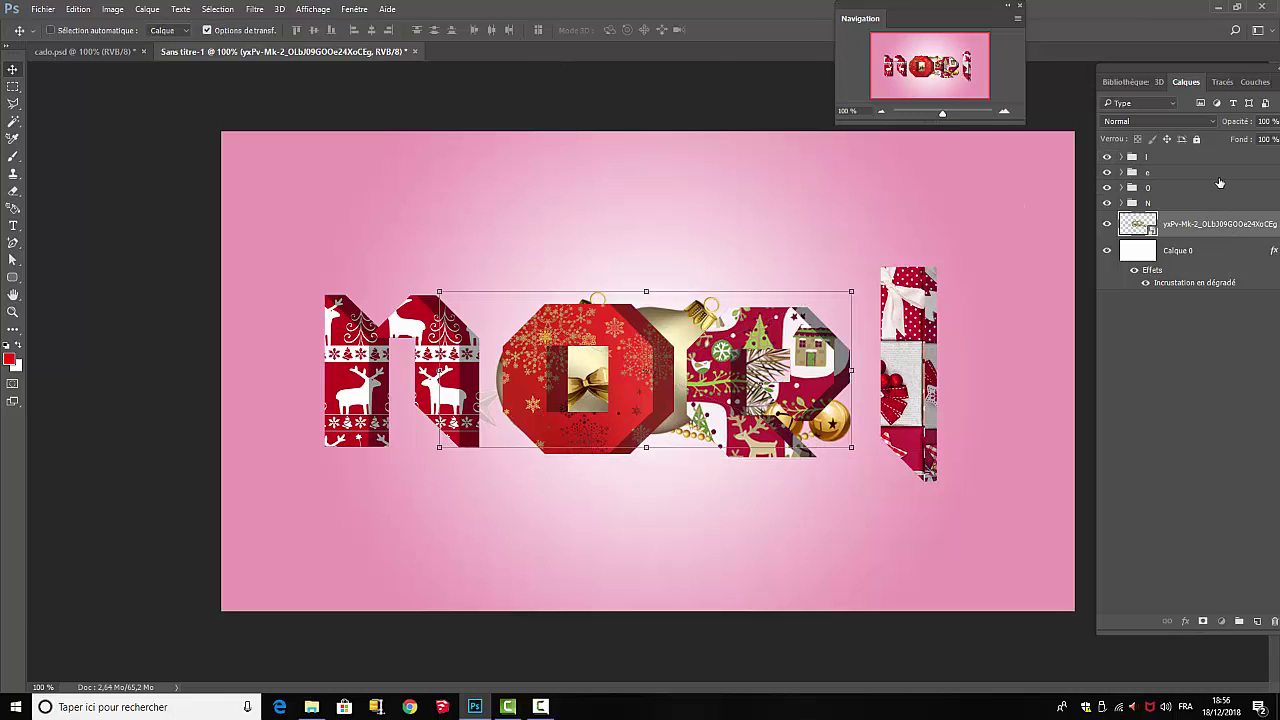
Stack the l, e, O and N groups beneath the baubles layer and shift all four letters slightly upward together
left_click_drag(1214, 225, 1188, 208)
left_click(1180, 160)
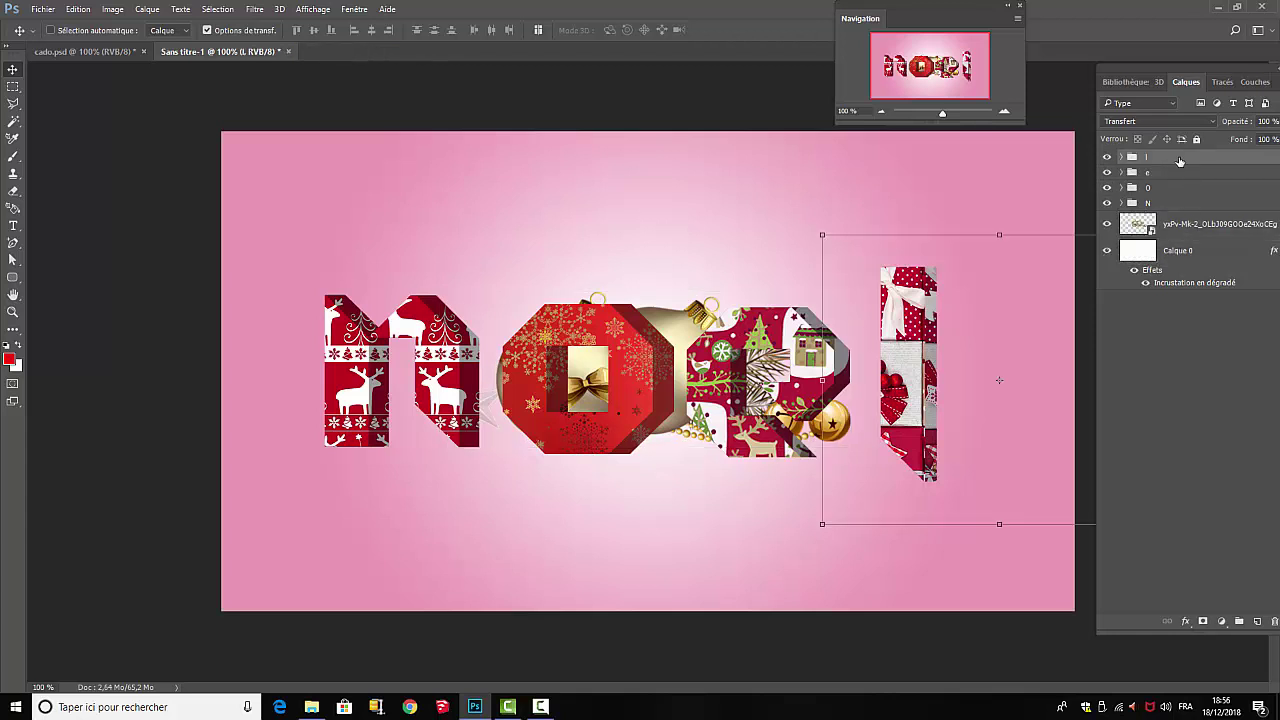
left_click(1200, 205, "shift")
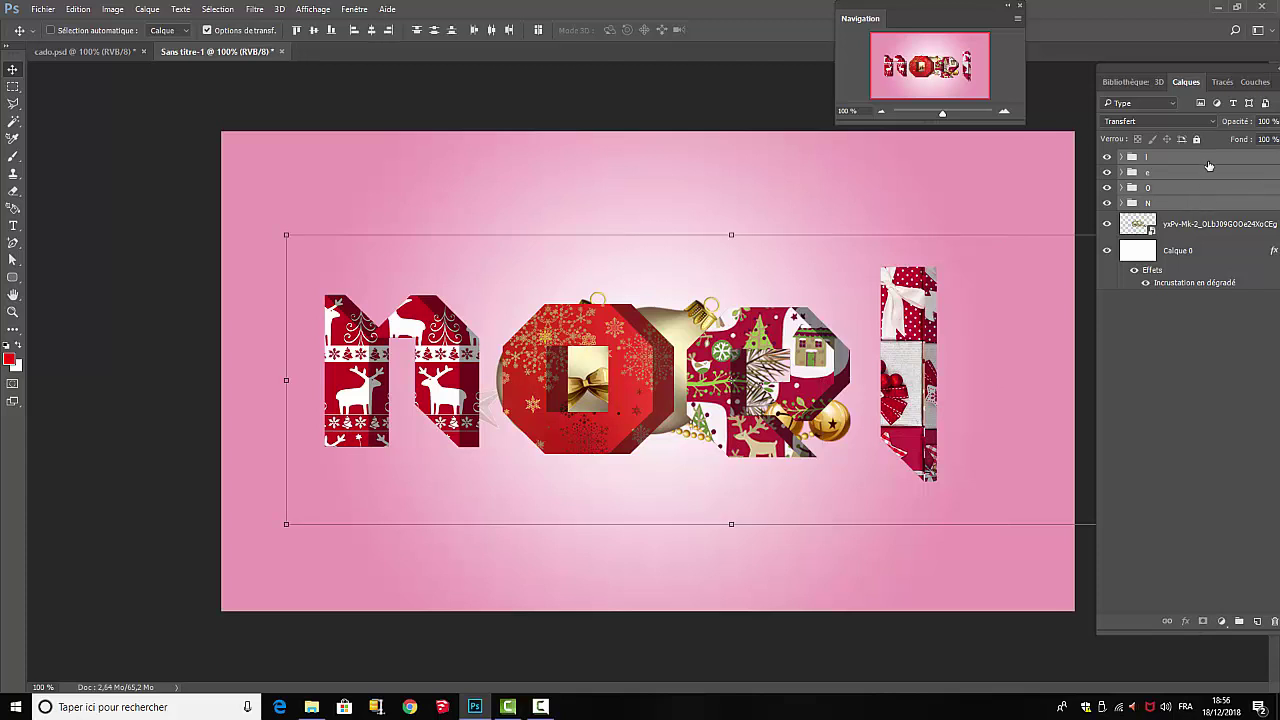
left_click_drag(1200, 206, 1213, 248)
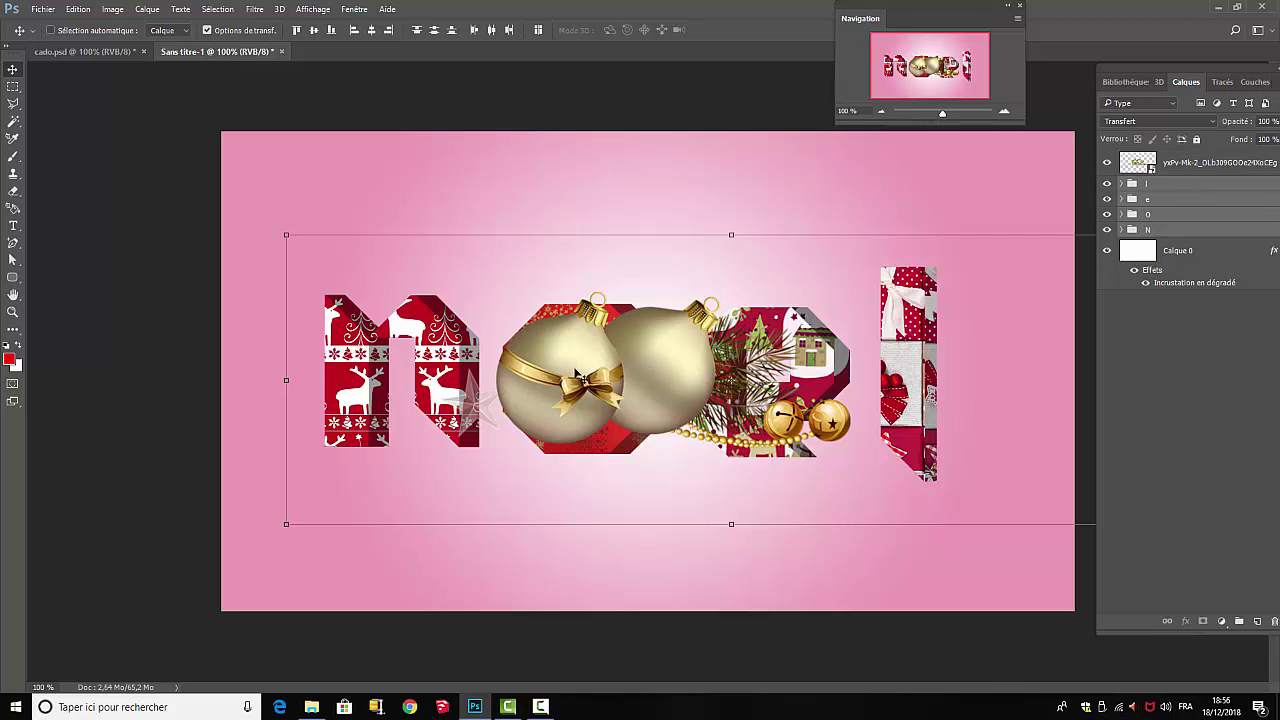
left_click(583, 368)
left_click_drag(577, 370, 575, 336)
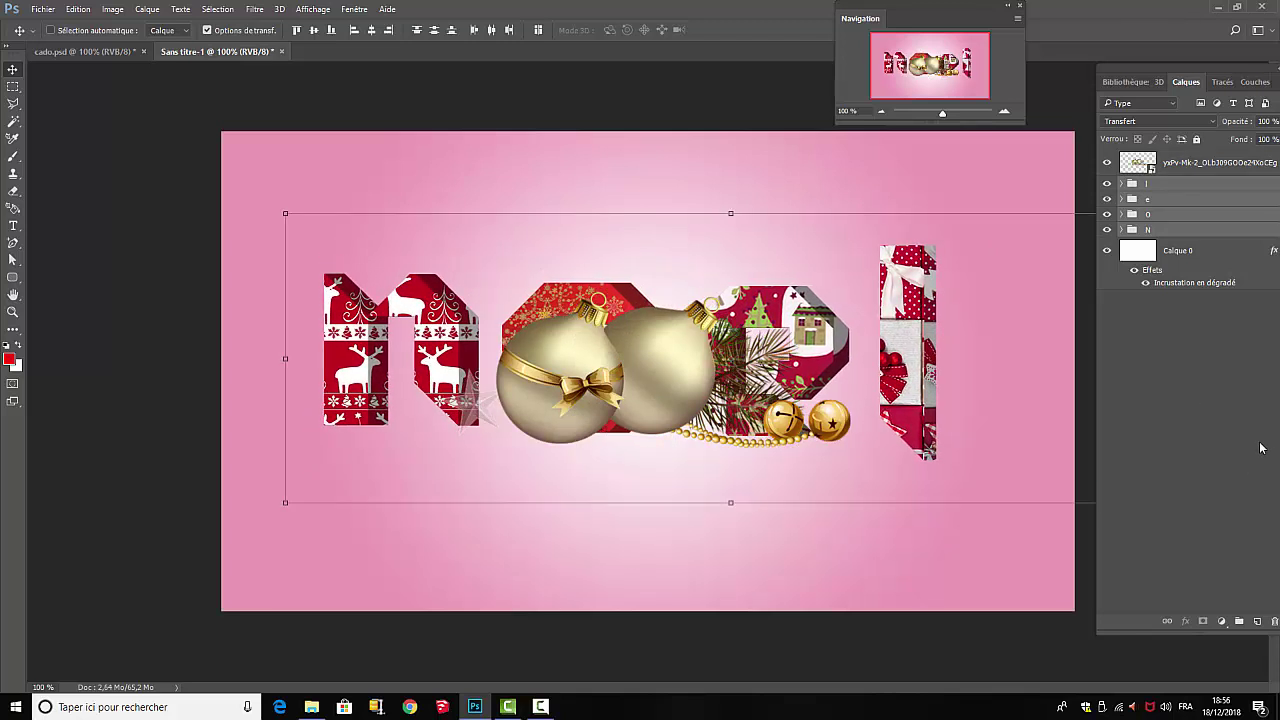
Move the golden baubles to the lower-left corner of the canvas, partly beyond its edge
left_click(1180, 400)
left_click(1170, 162)
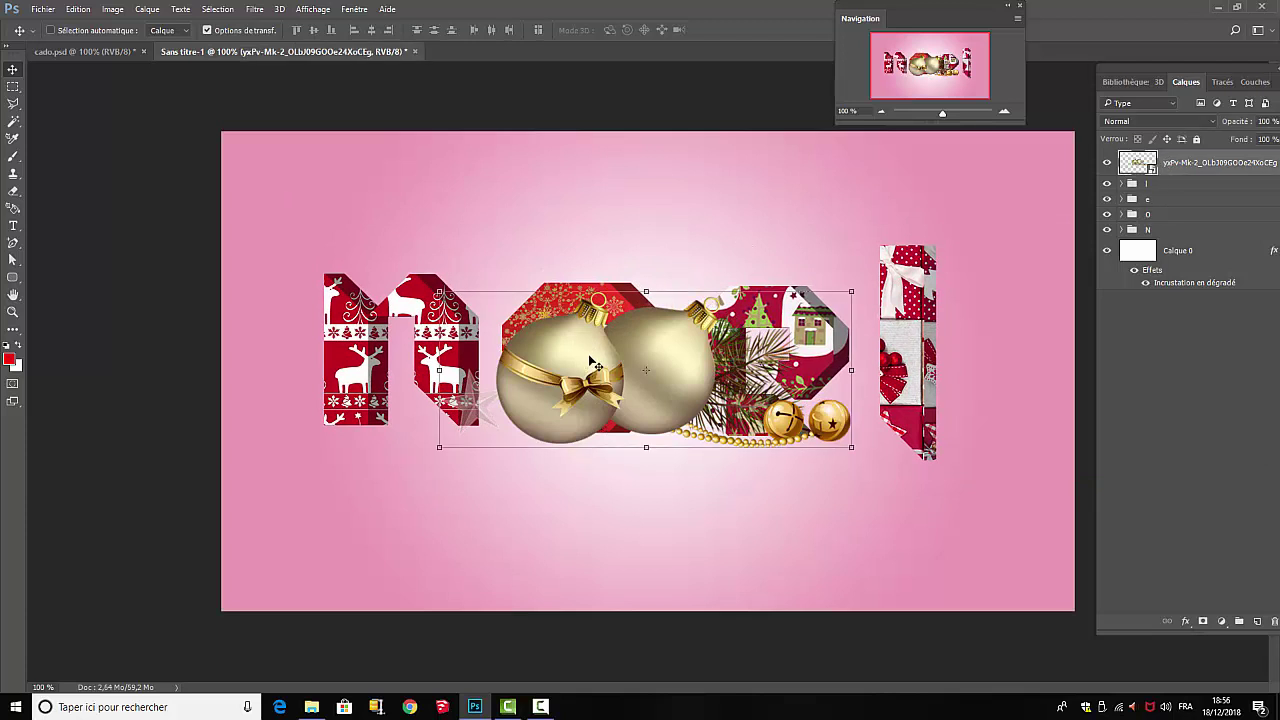
left_click_drag(590, 365, 298, 544)
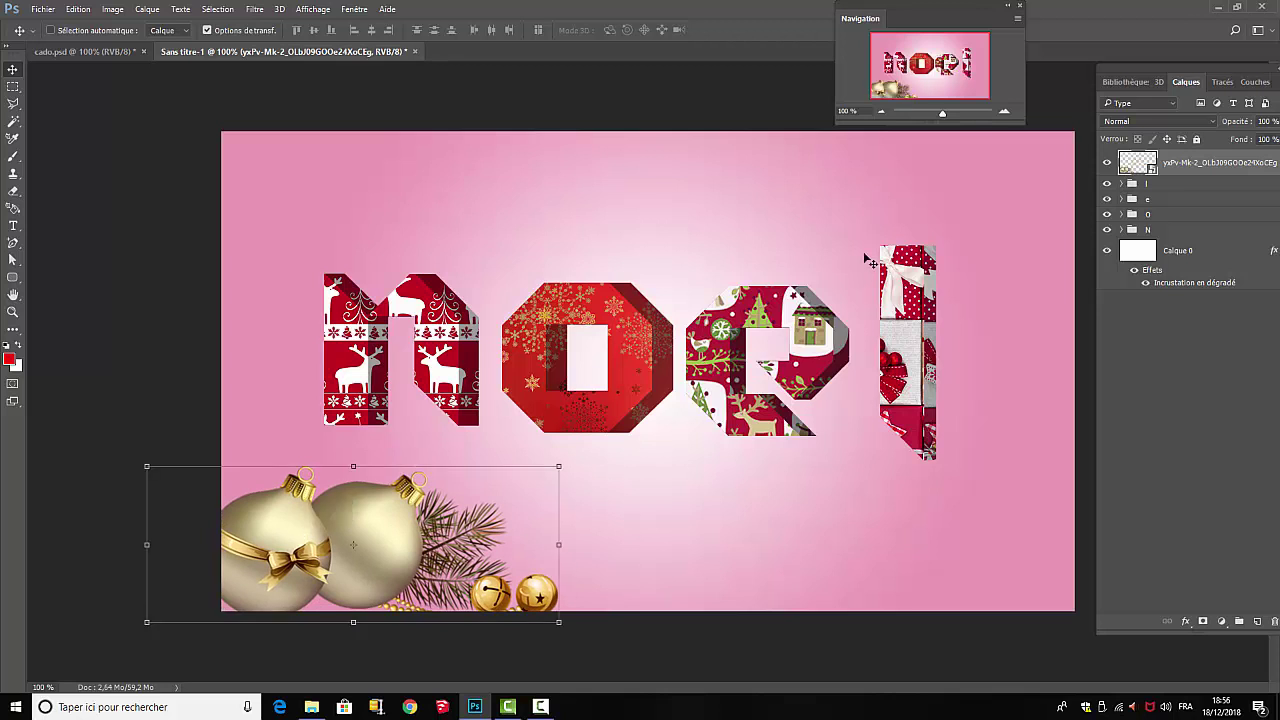
Rasterize the golden baubles layer, duplicate it, and place the copy in the canvas's lower-right area
right_click(1200, 165)
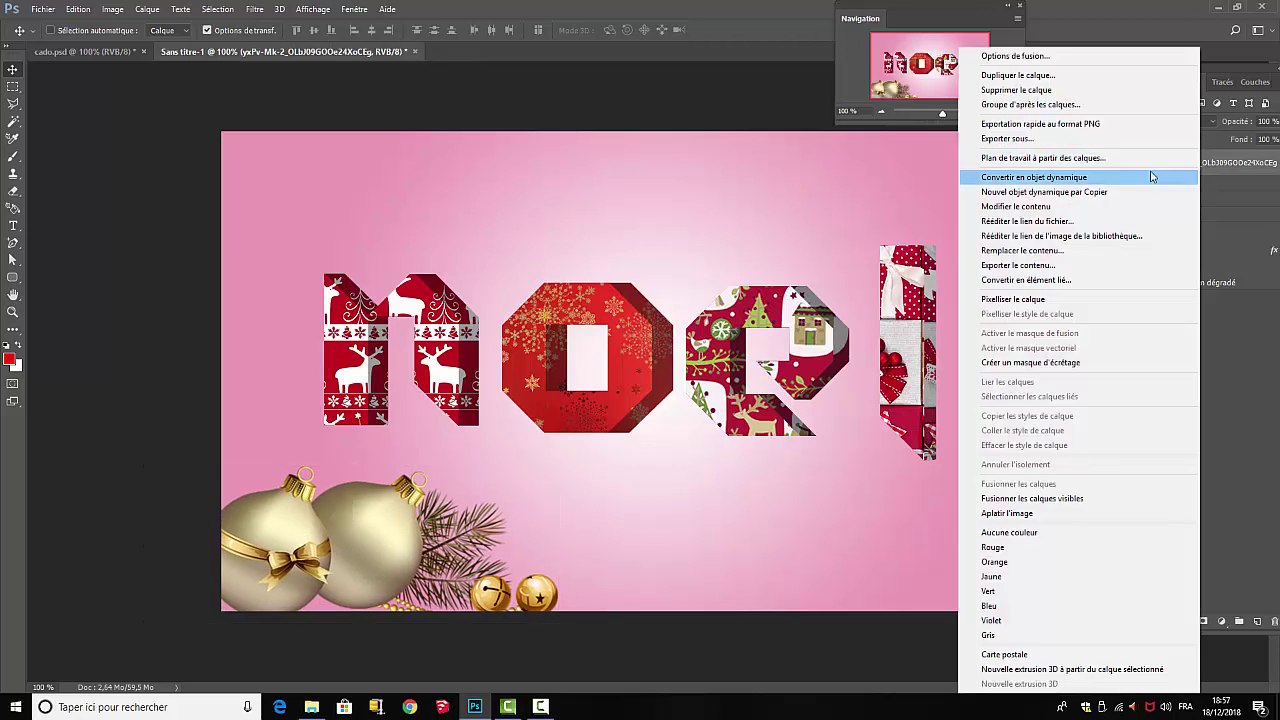
left_click(1050, 299)
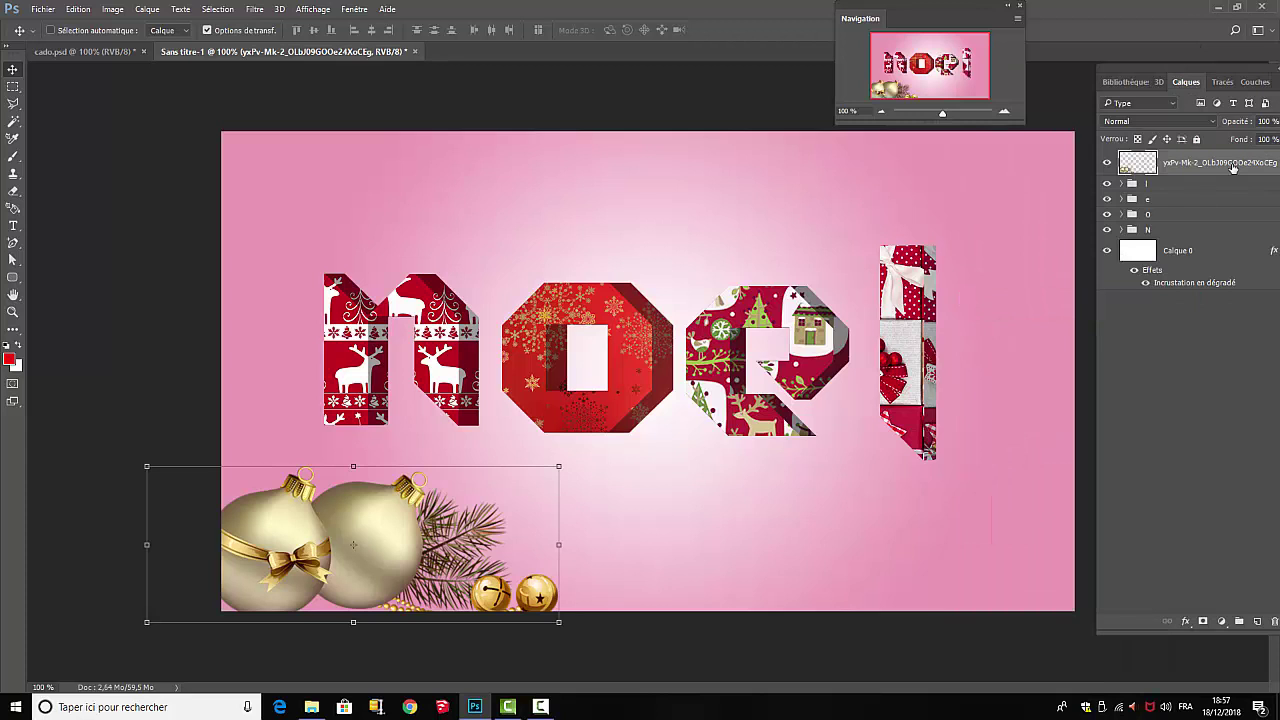
key("ctrl+j")
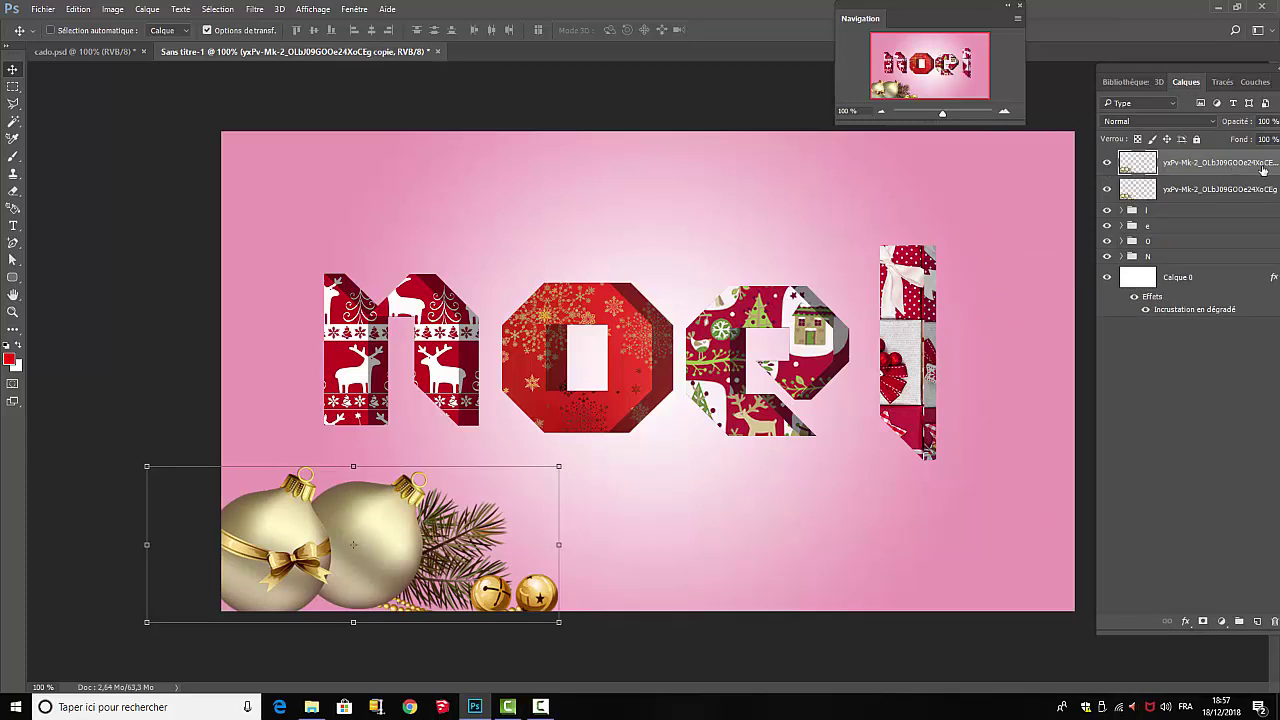
left_click_drag(393, 553, 890, 525)
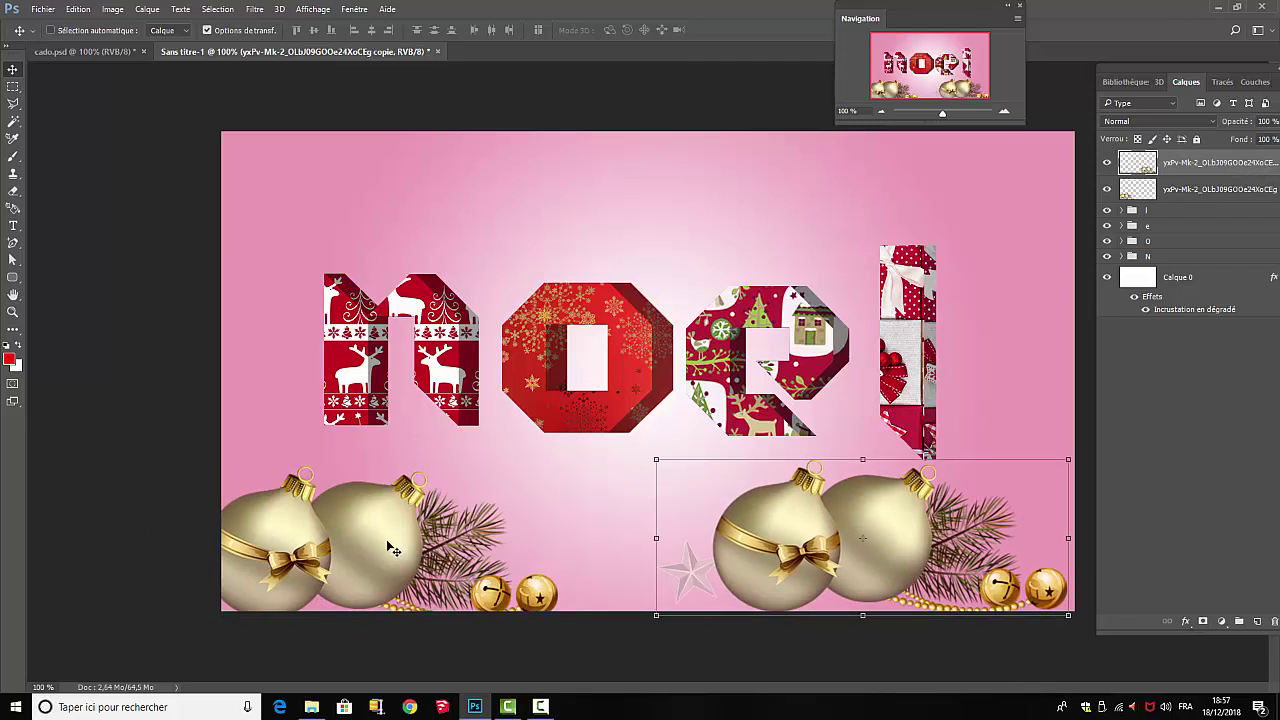
Flip the golden baubles copy horizontally and position it against the canvas's lower-right corner, mirroring the original
left_click(113, 10)
mouse_move(78, 9)
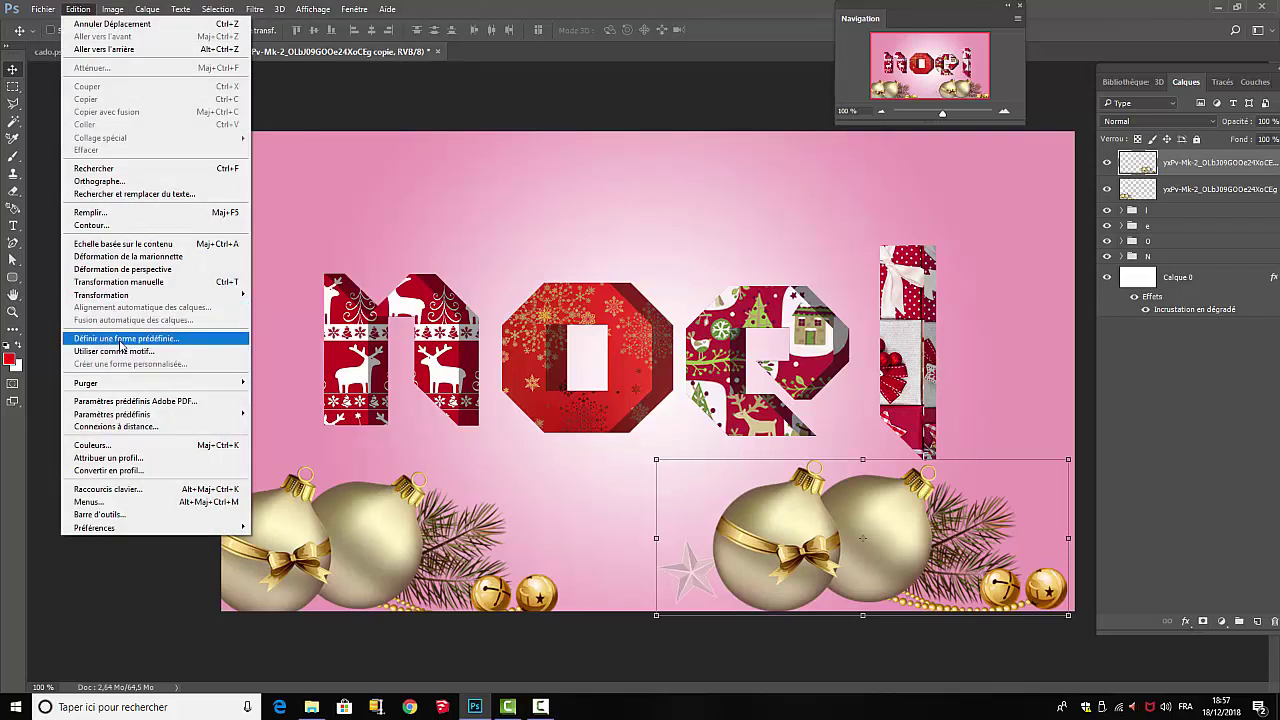
mouse_move(100, 296)
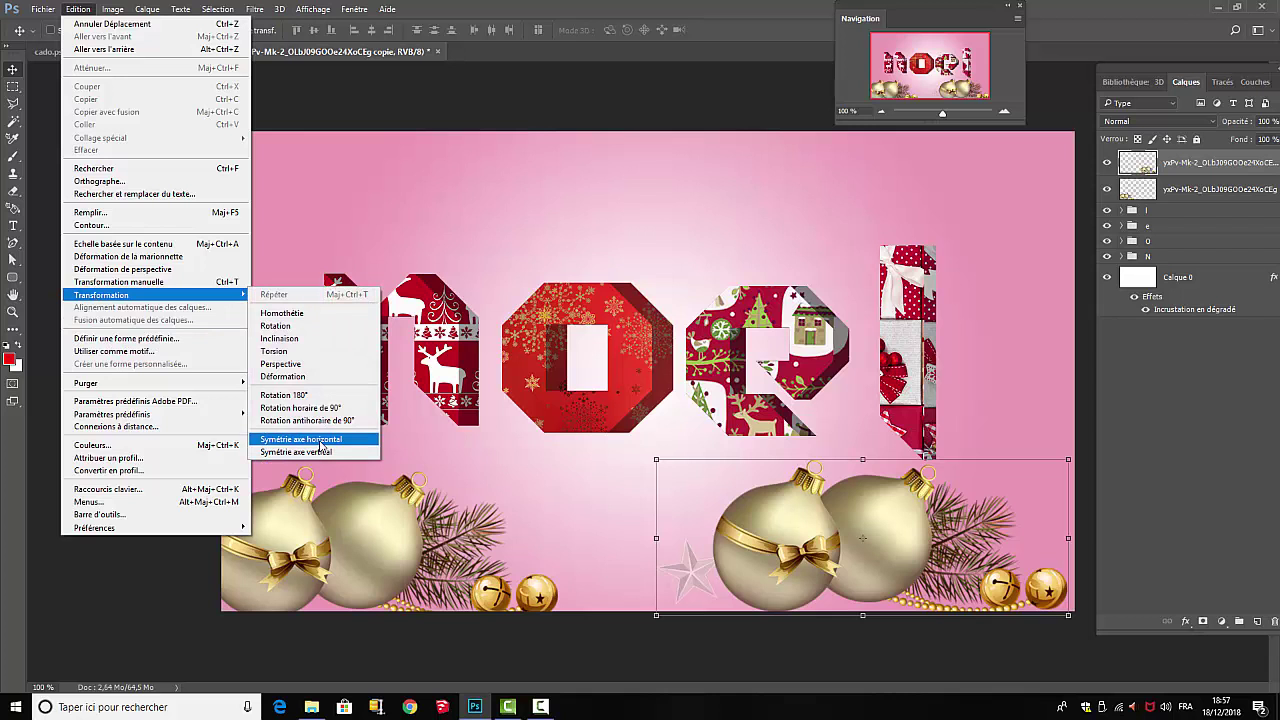
left_click(321, 443)
left_click_drag(968, 531, 1029, 540)
left_click(1240, 395)
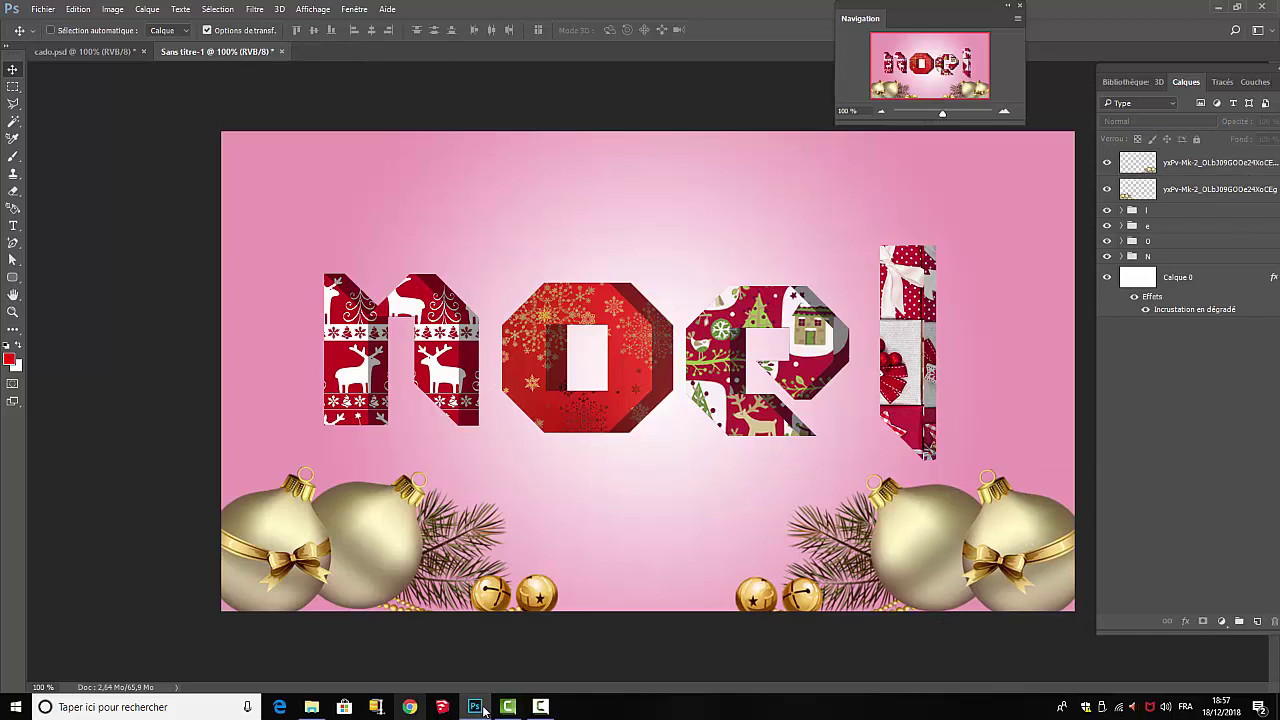
Place the 2ef18abe.png garland from the Noel folder at the canvas's bottom edge, stacked beneath both golden bauble layers
mouse_move(313, 710)
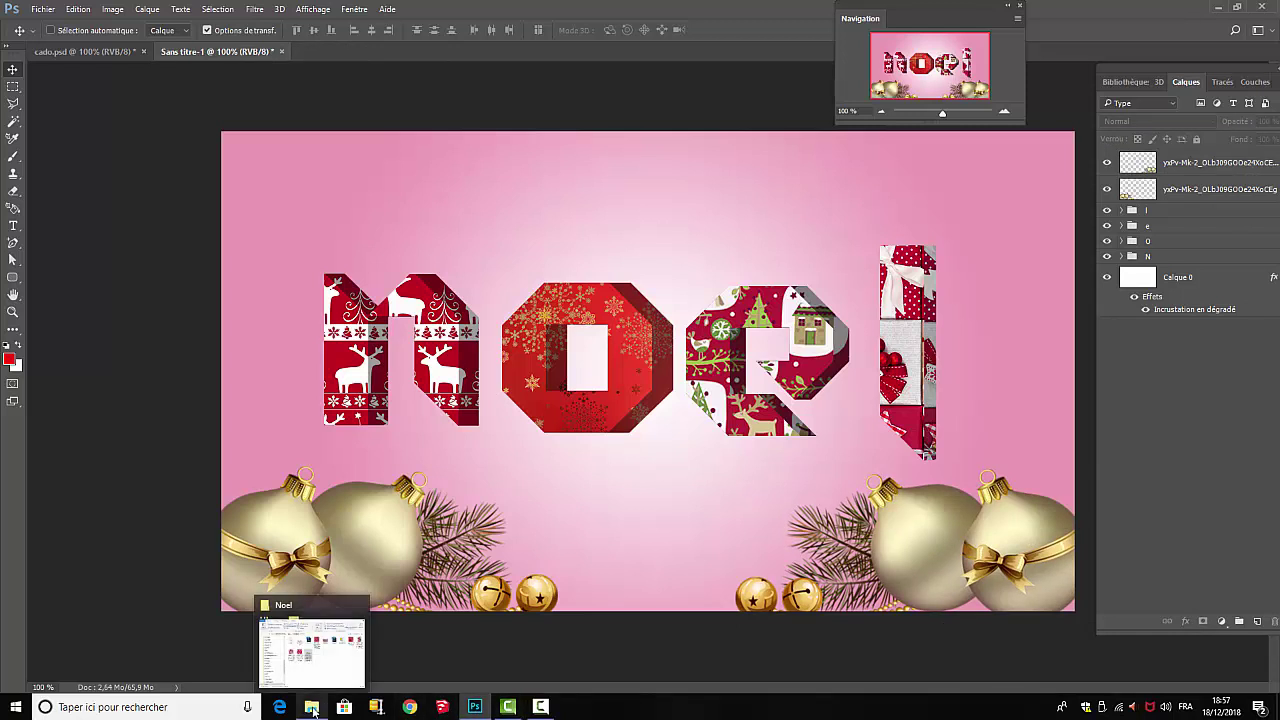
left_click(313, 708)
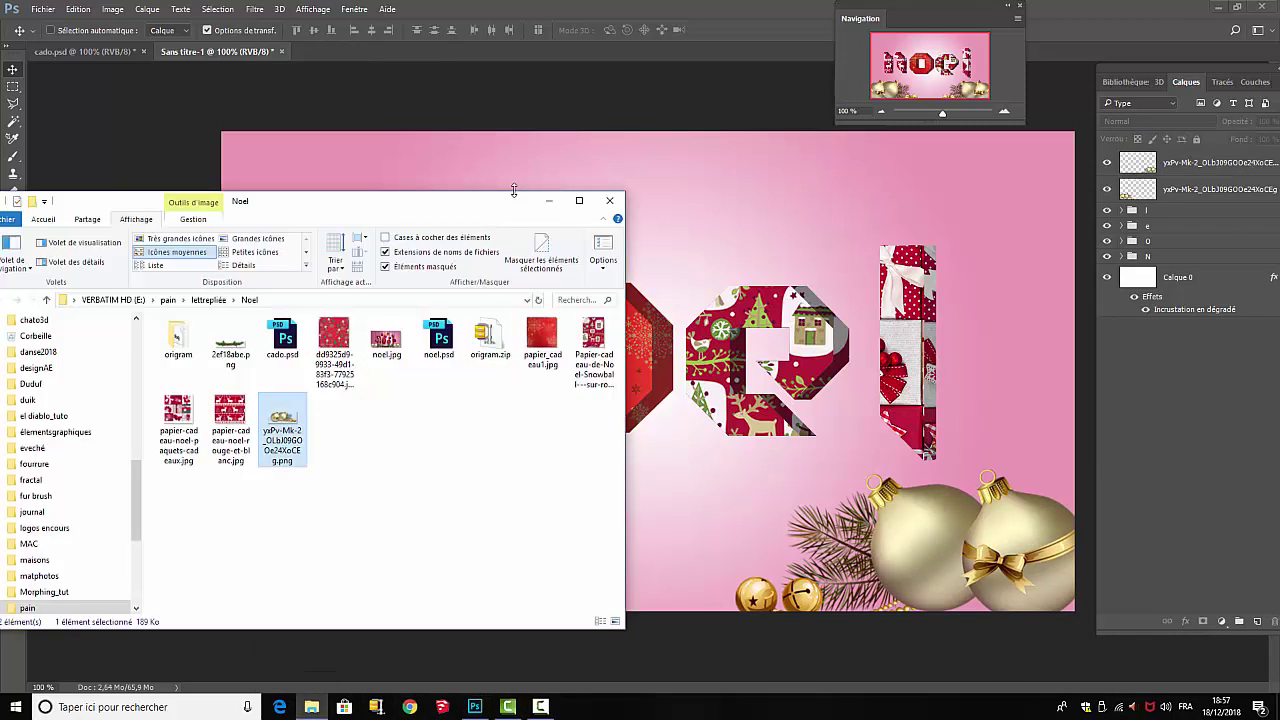
left_click(232, 345)
left_click_drag(232, 345, 700, 530)
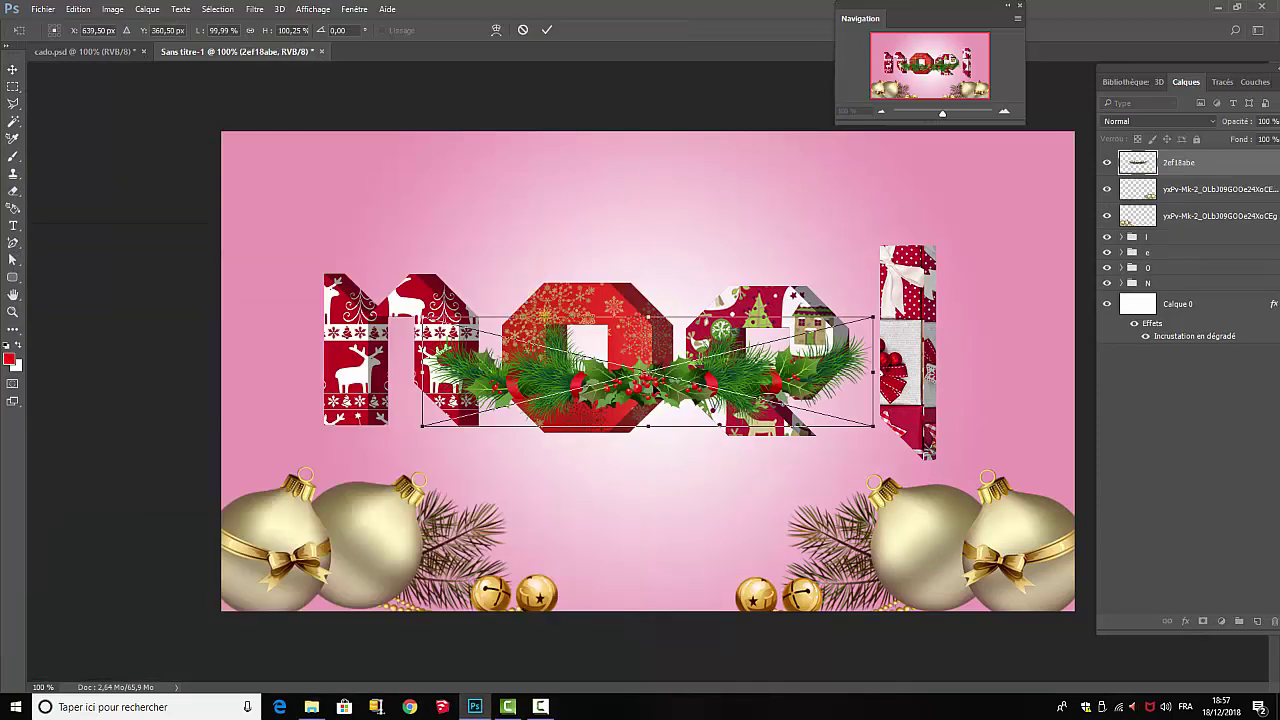
left_click_drag(655, 356, 661, 524)
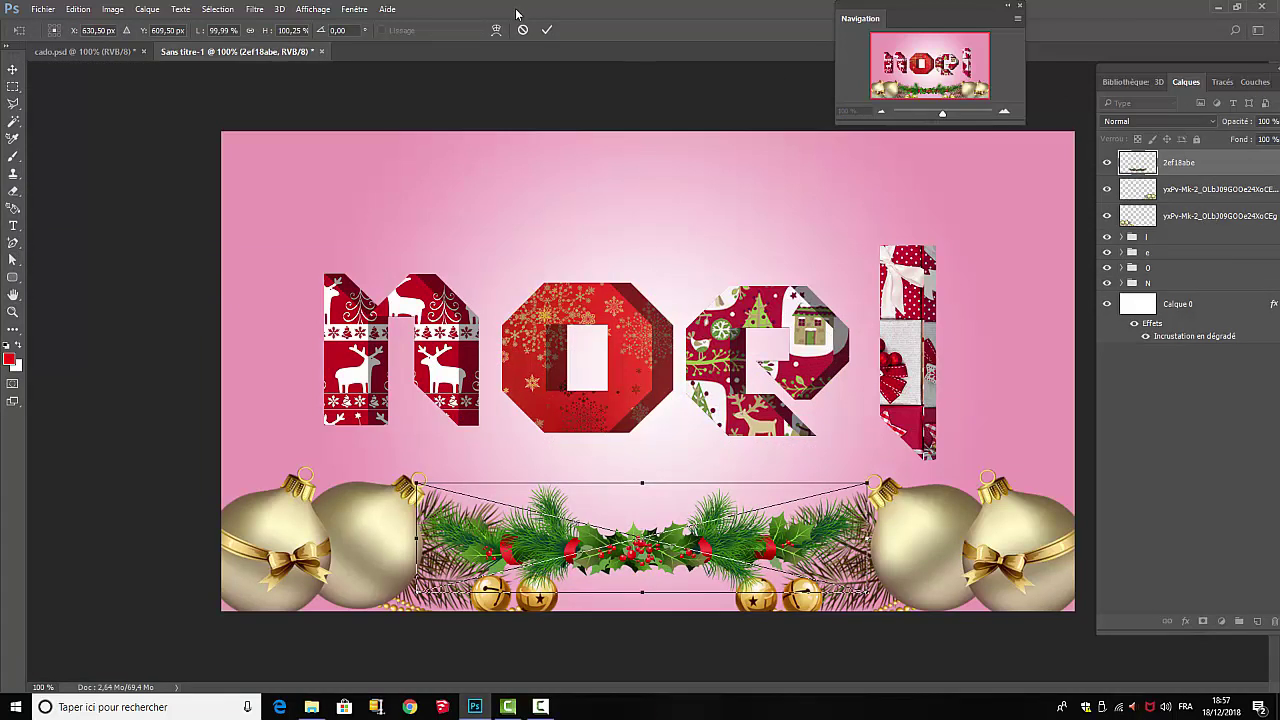
left_click(546, 29)
left_click_drag(1188, 167, 1179, 220)
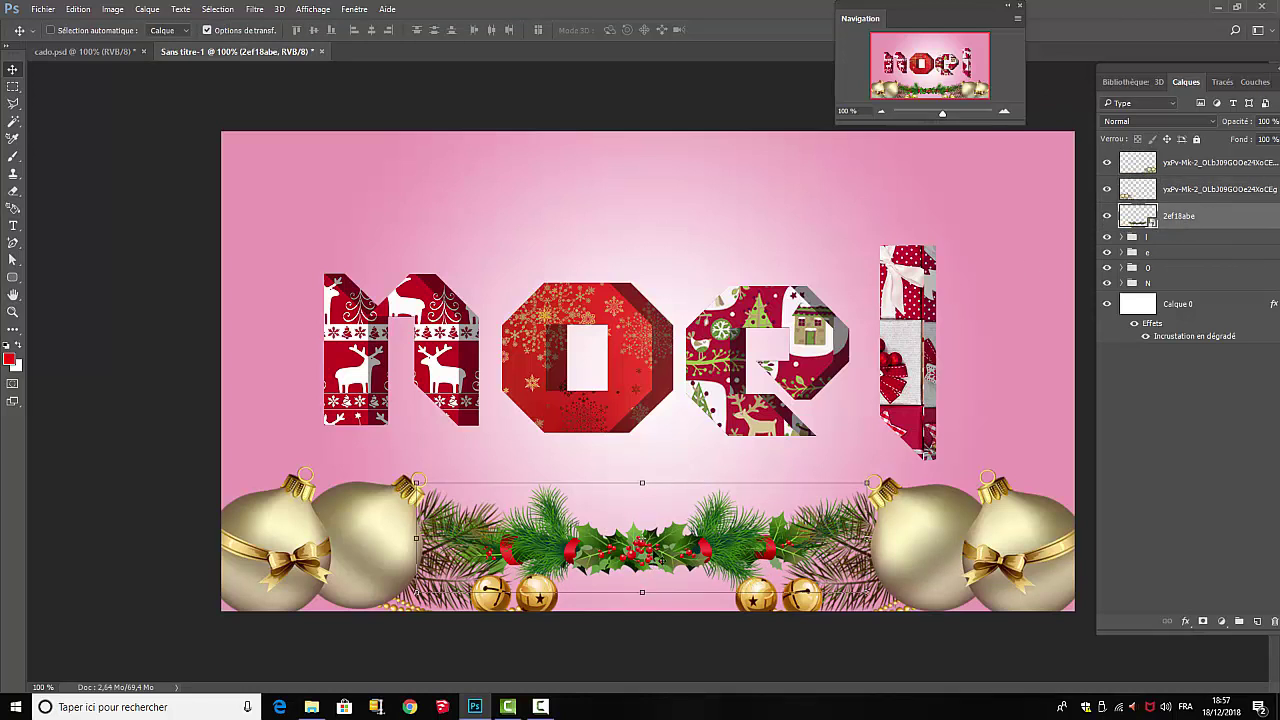
left_click_drag(657, 492, 668, 554)
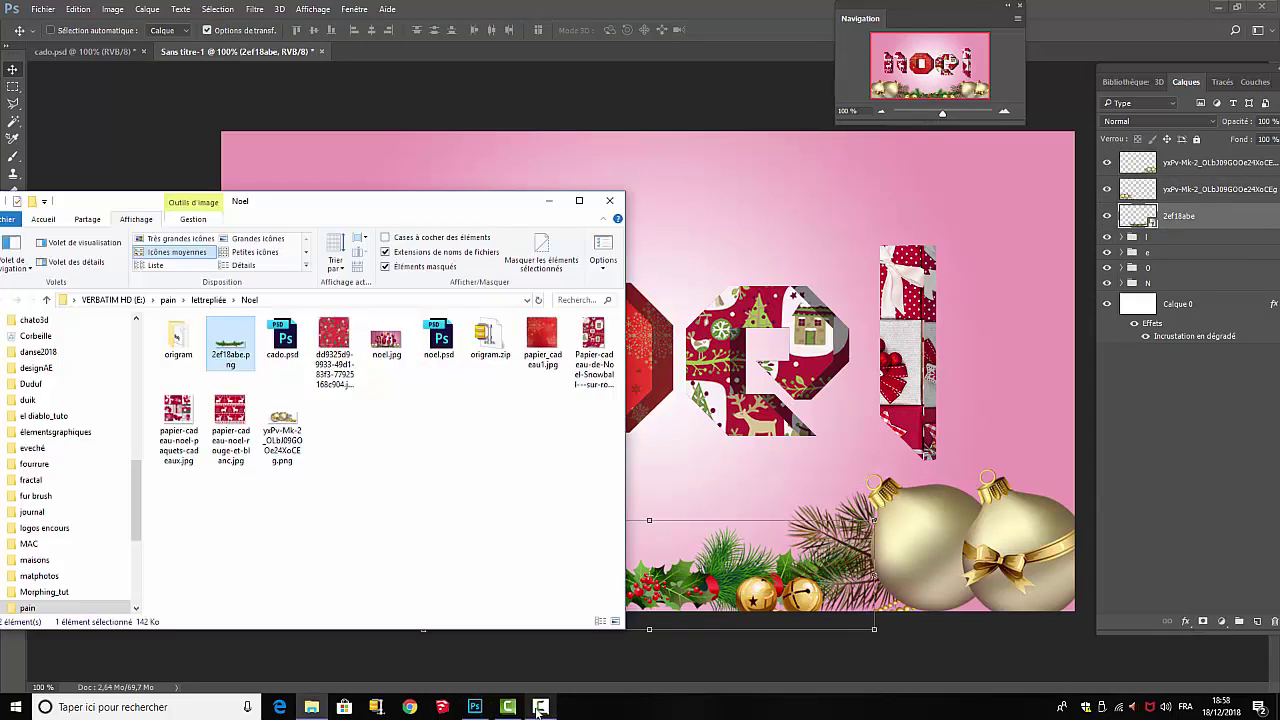
Place christmas-baubles-1806986_960_720.png from the Noel folder with its ribbons hanging from the canvas's upper edge
left_click(1216, 648)
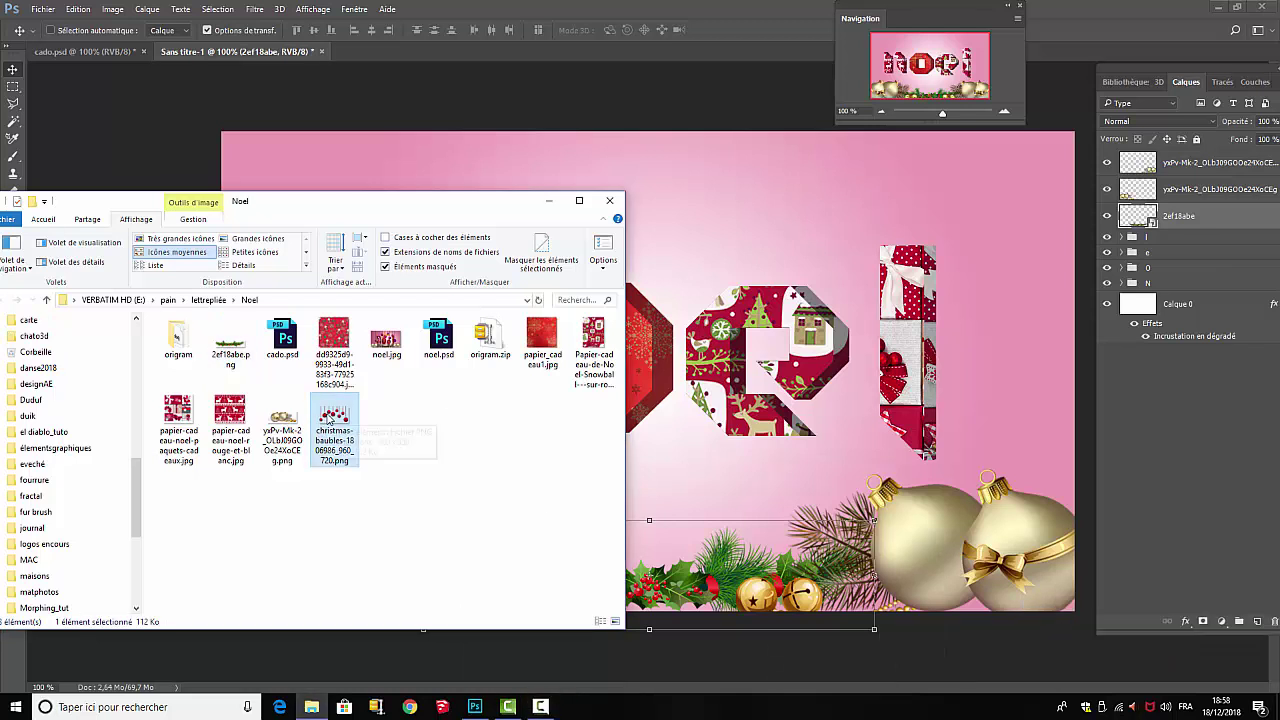
left_click_drag(823, 233, 827, 236)
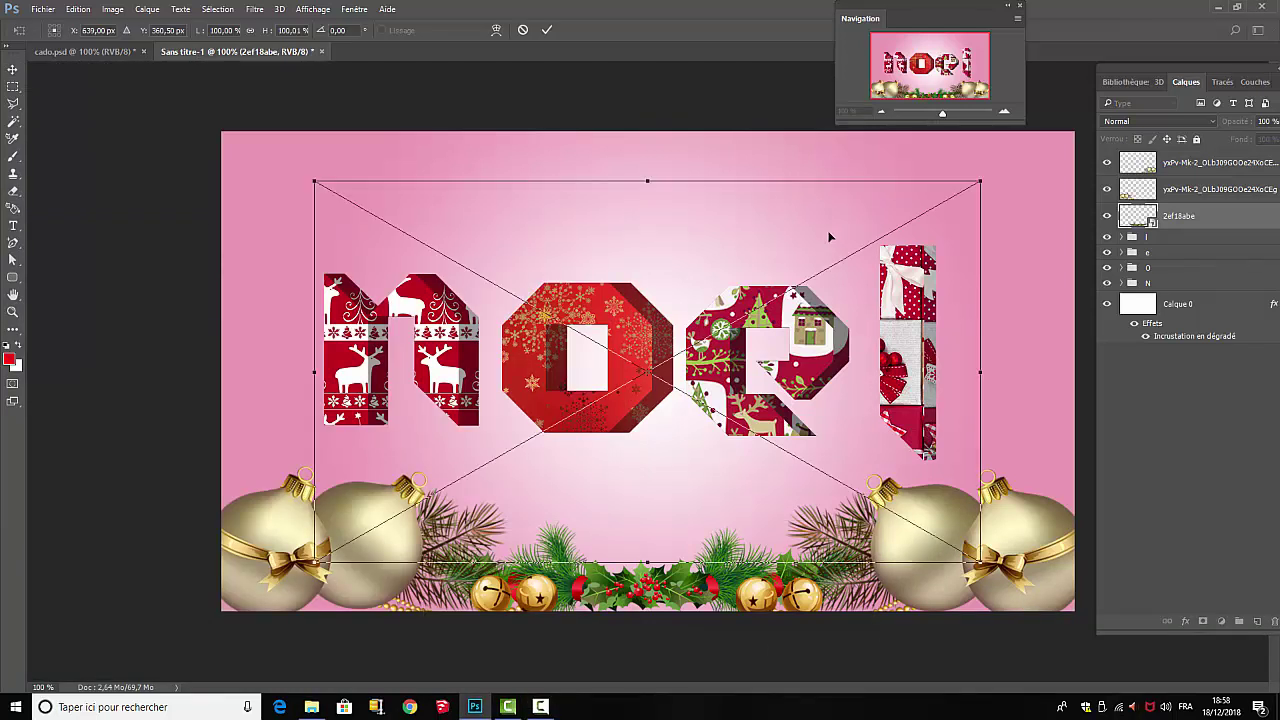
left_click_drag(679, 203, 660, 147)
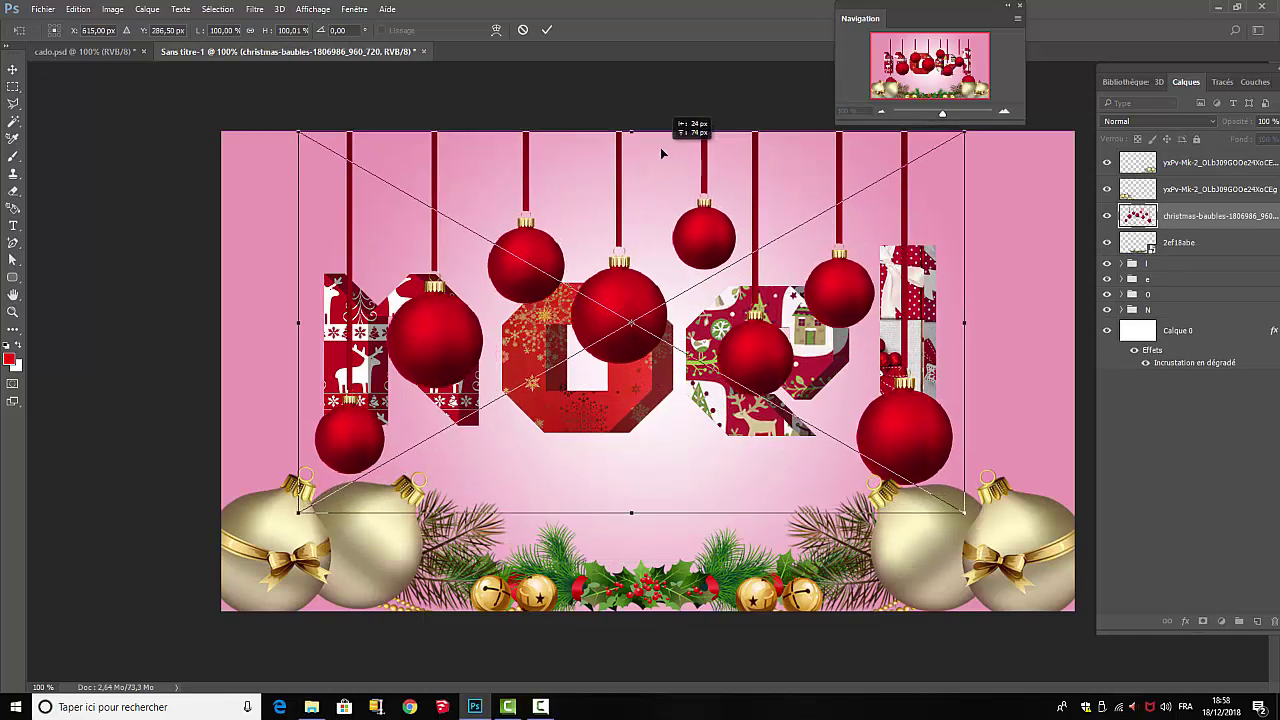
key("Return")
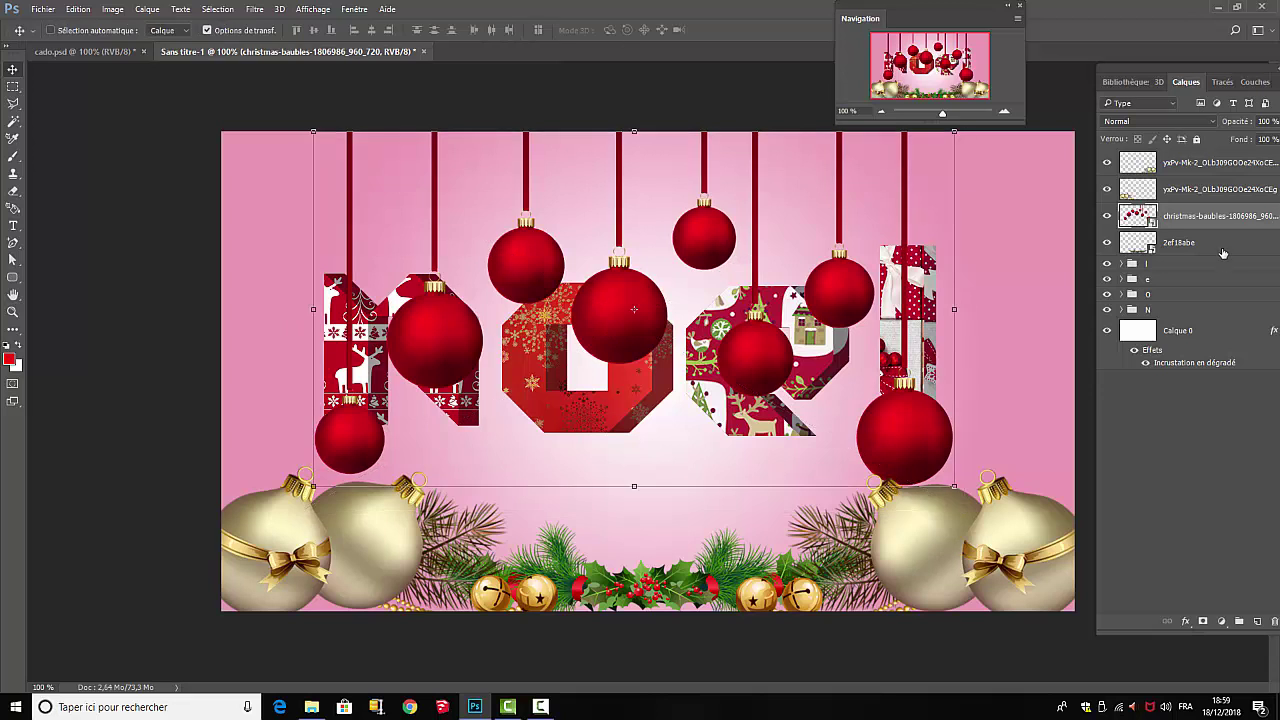
Stack the red hanging baubles layer beneath the letter groups, just above Calque 0, and rasterize it
left_click_drag(1195, 218, 1212, 328)
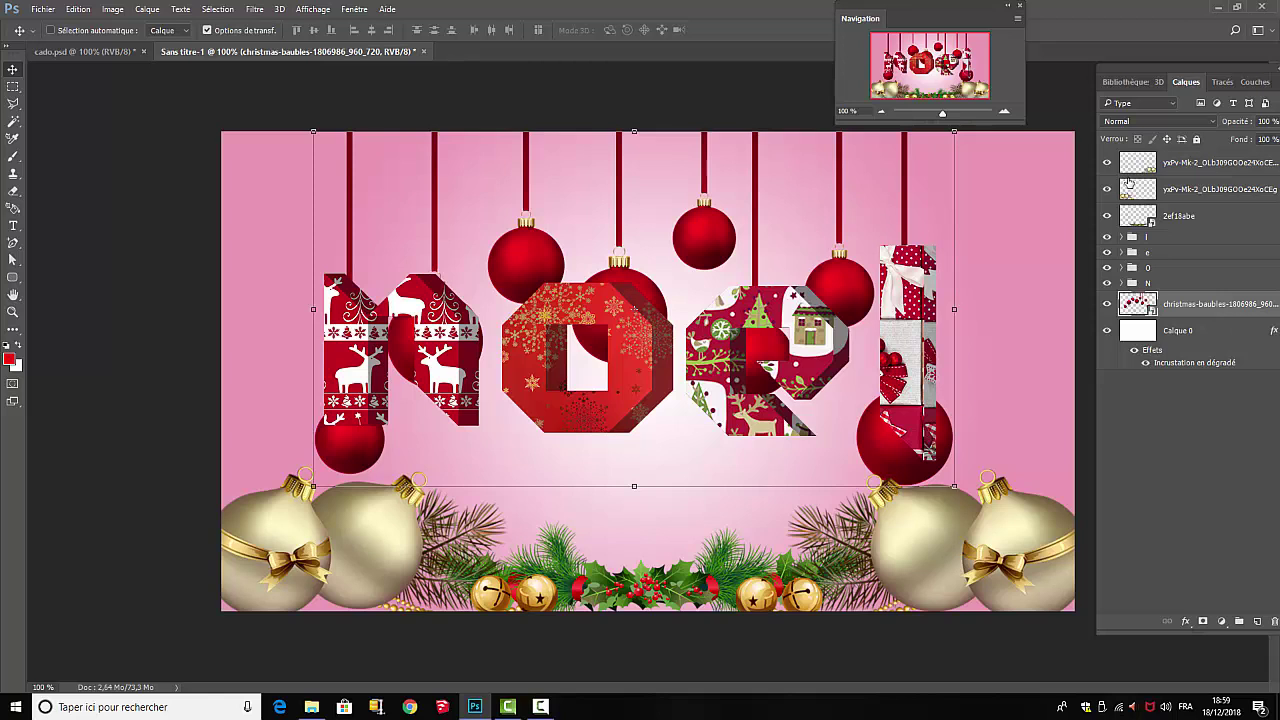
right_click(1214, 317)
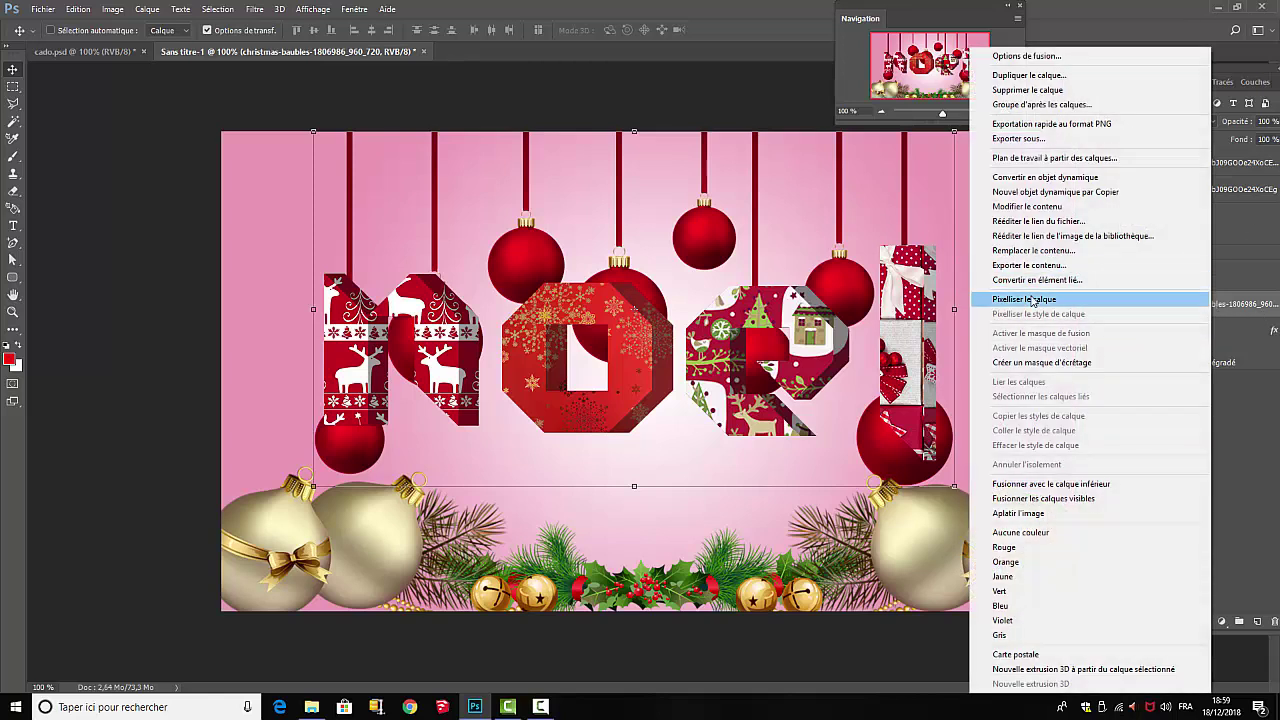
left_click(1080, 297)
Move the l, e, O and N letter groups down together toward the garland
left_click(1185, 243)
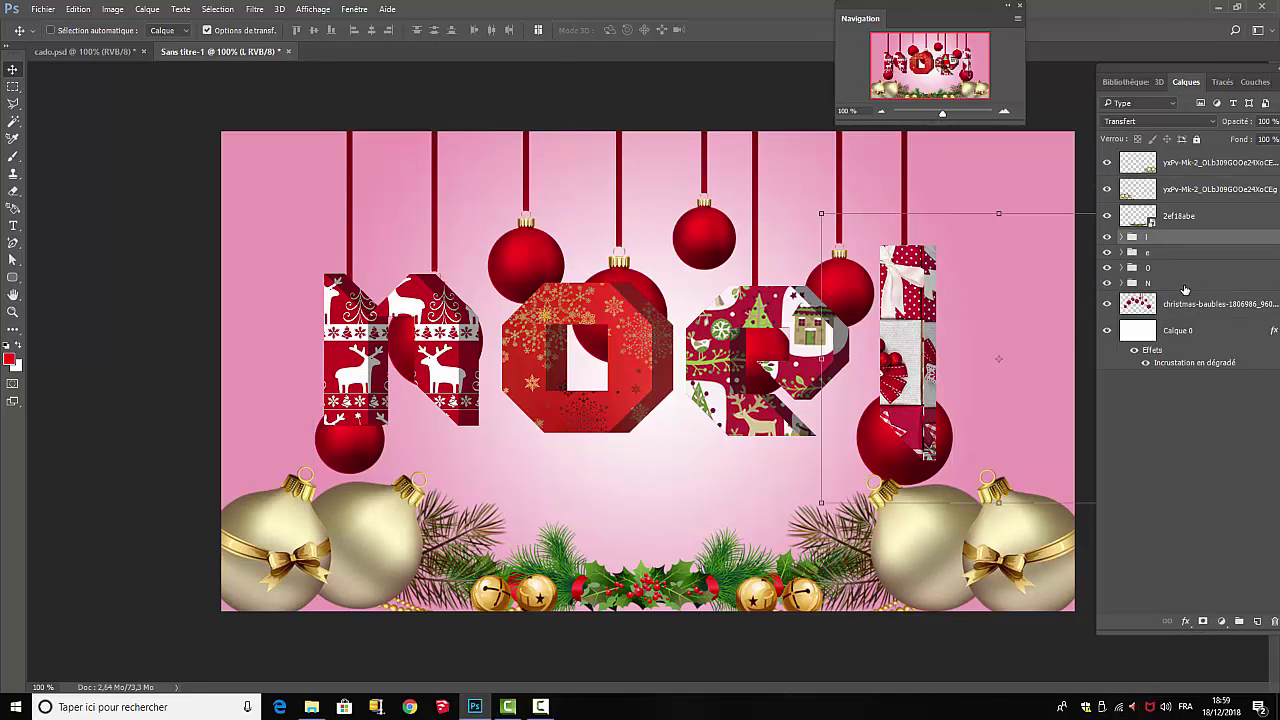
left_click(1185, 285, "shift")
left_click_drag(631, 388, 634, 480)
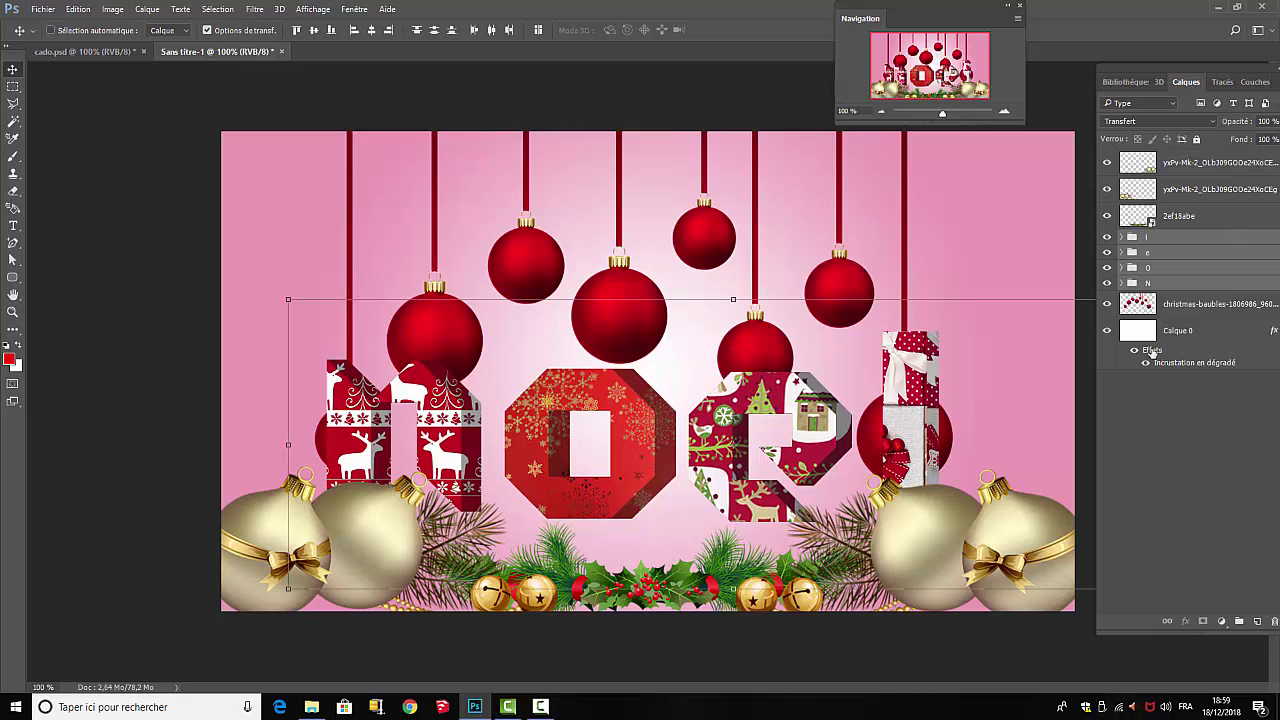
Move the red hanging baubles up so they clear most of the letters, and deselect the layer
left_click(1190, 304)
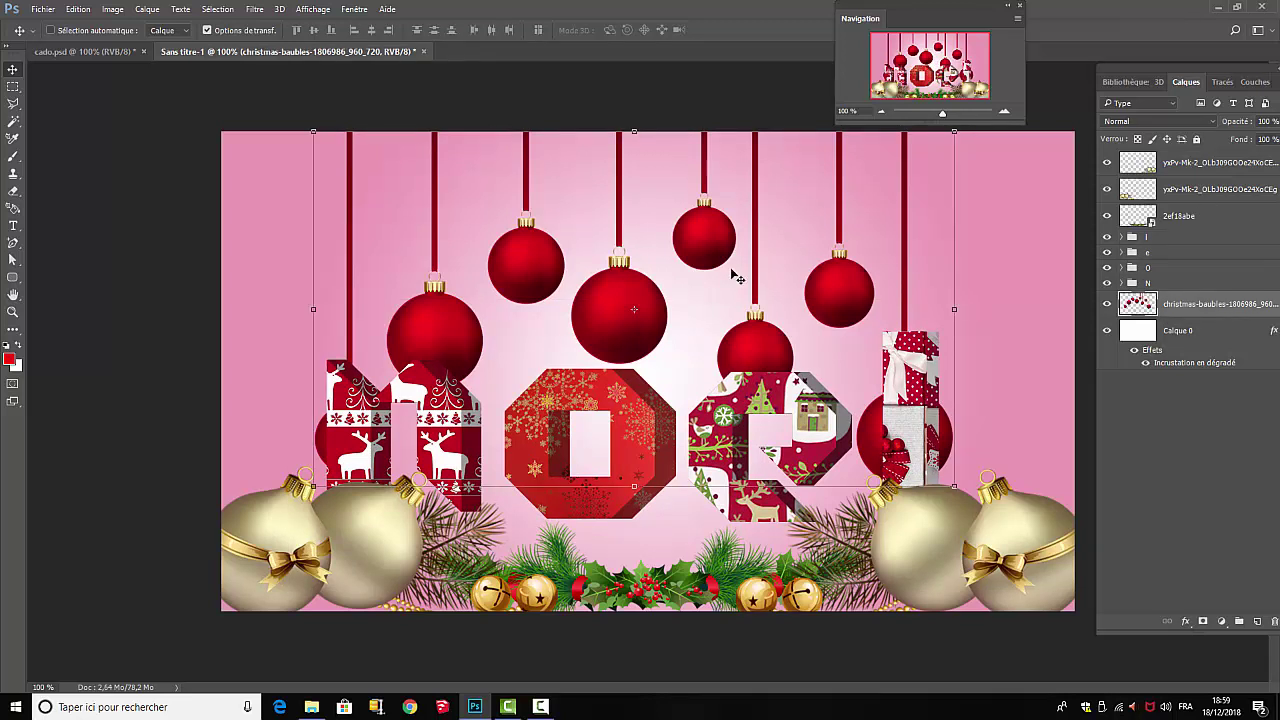
left_click_drag(722, 228, 722, 176)
left_click(1196, 465)
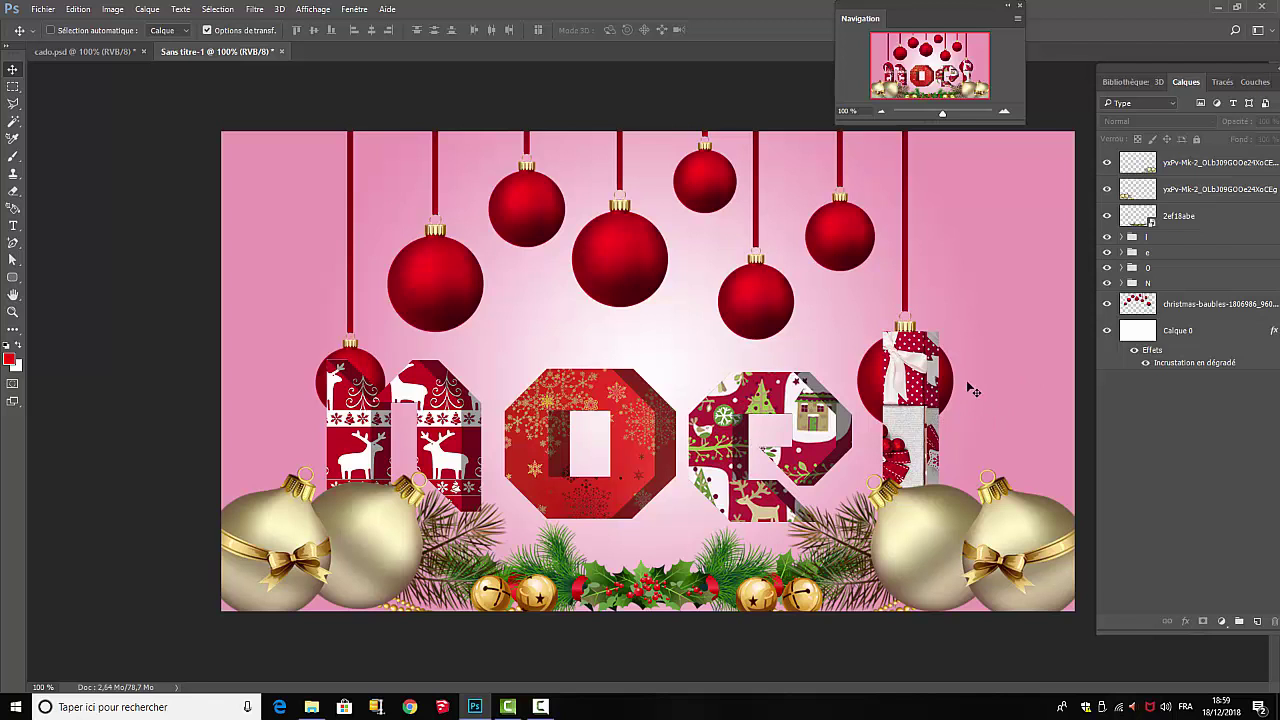
Scale the e letter group down proportionally to about 90% and apply the transformation
left_click(1203, 257)
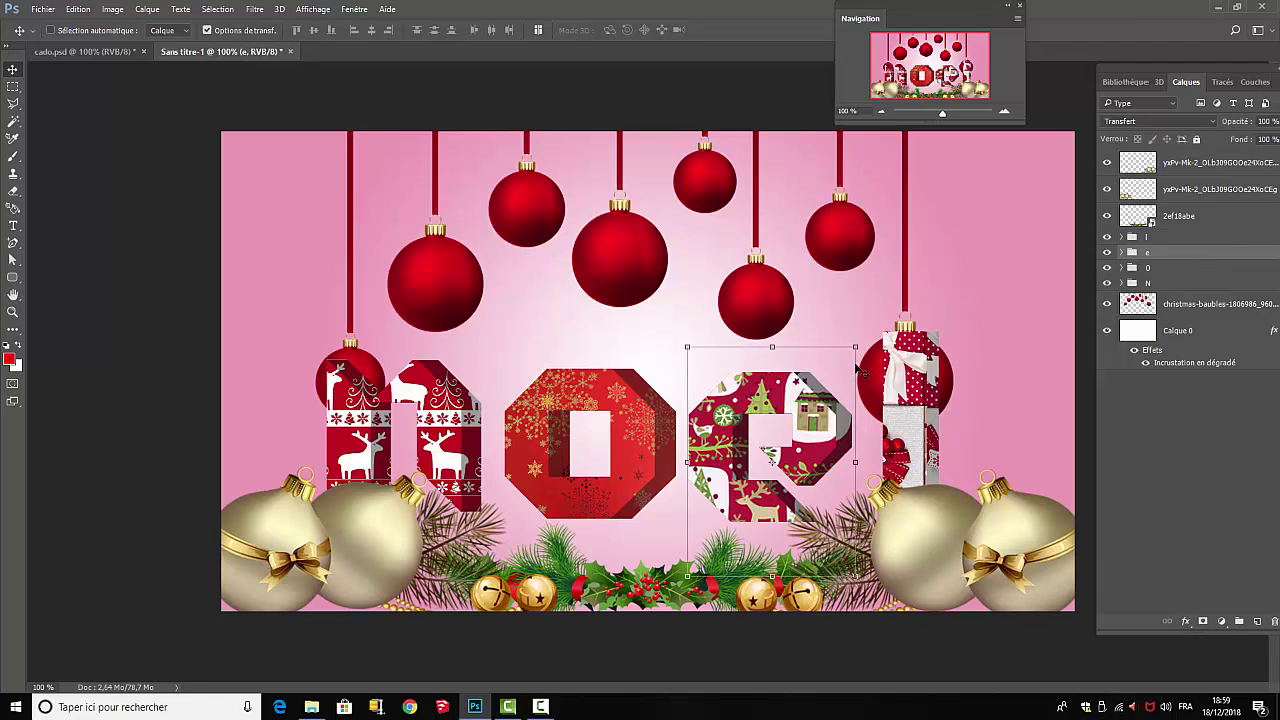
left_click_drag(855, 348, 838, 369)
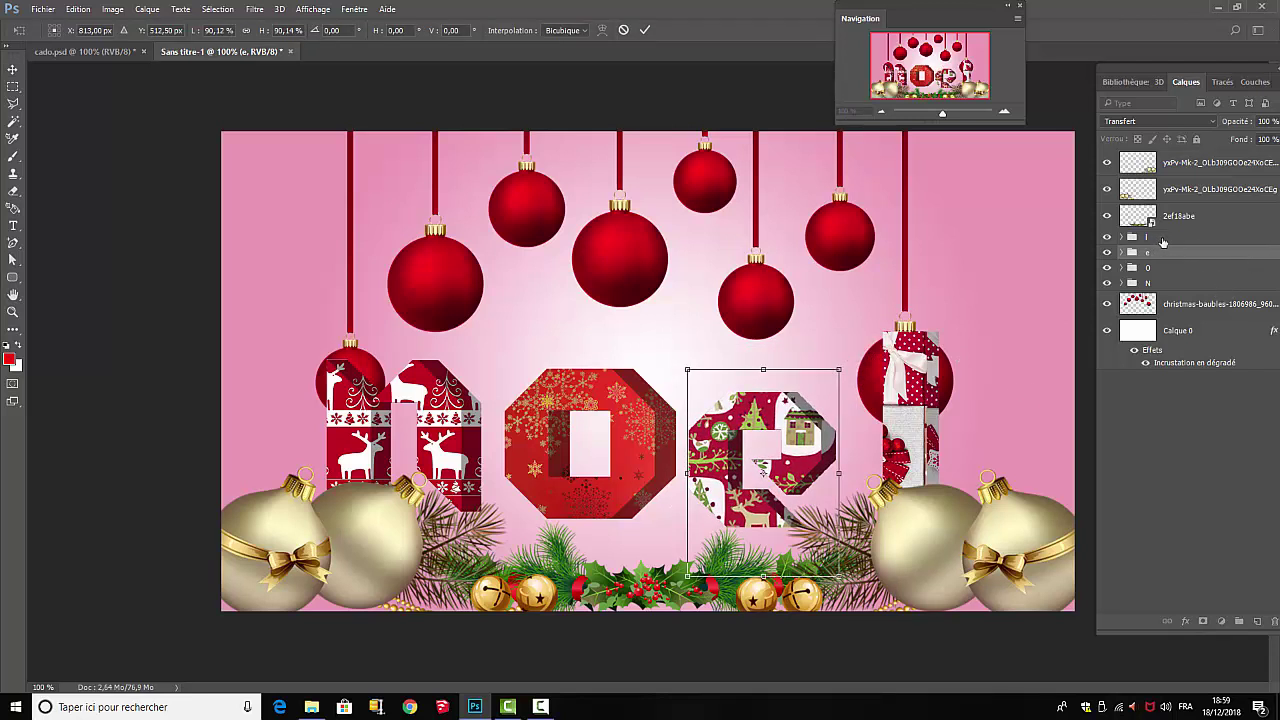
left_click(645, 32)
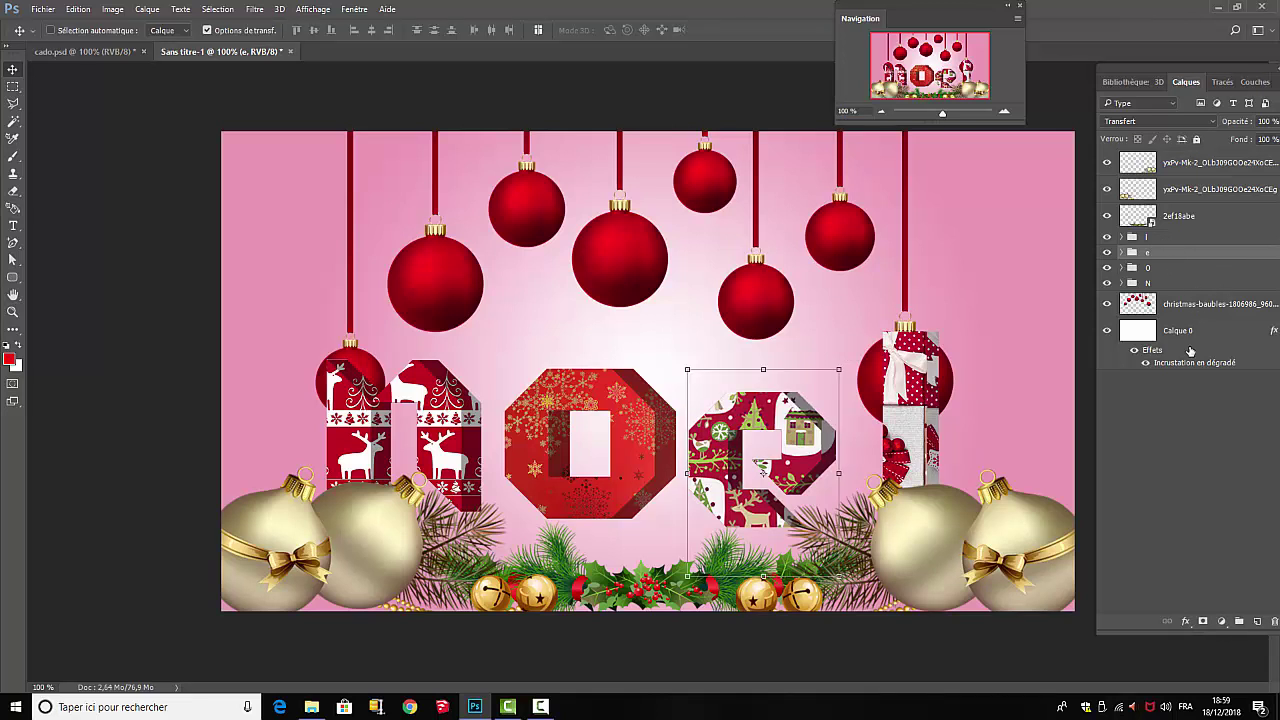
Enlarge the N letter group to about 114% and move it up and left, clear of the O
left_click(1162, 285)
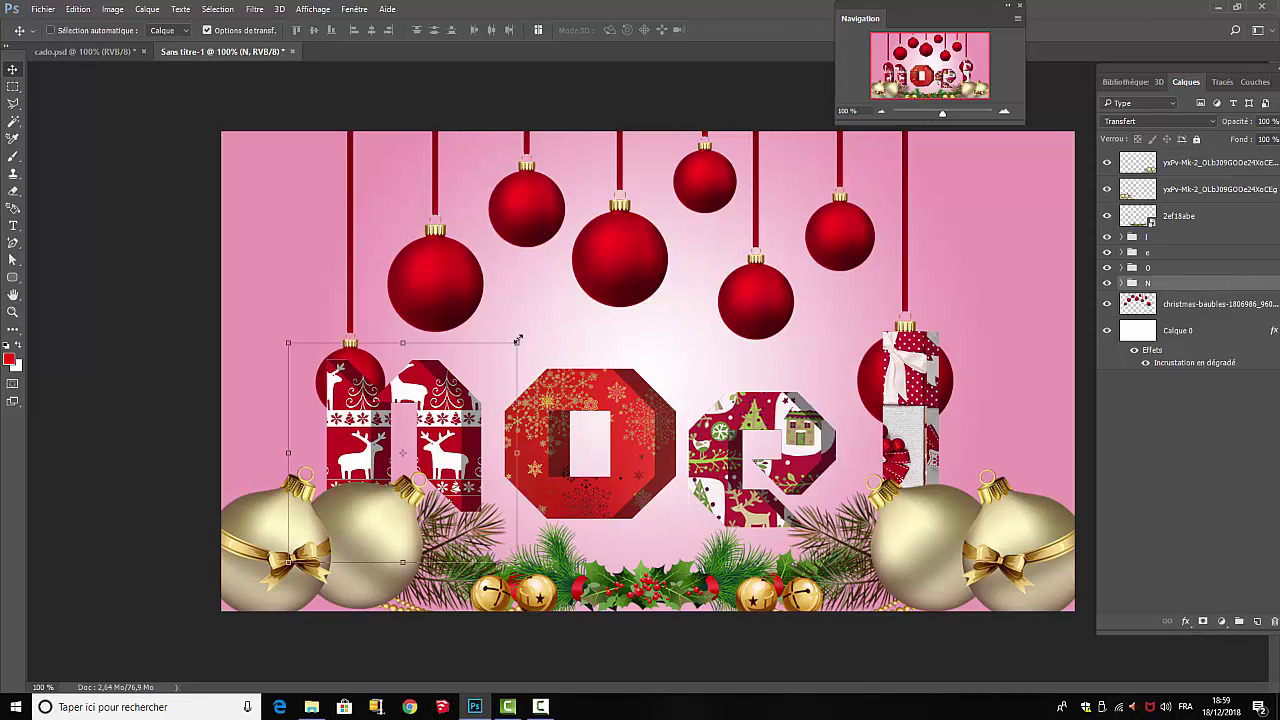
left_click_drag(517, 341, 549, 313)
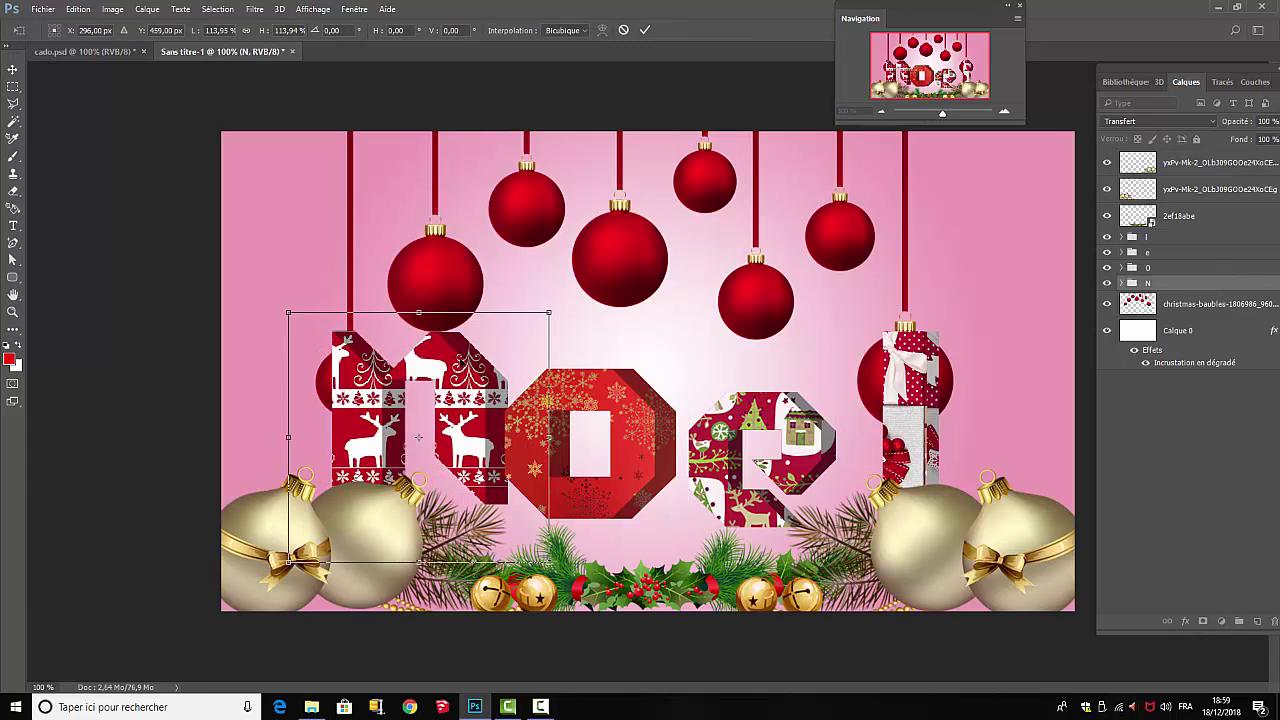
left_click_drag(469, 366, 442, 334)
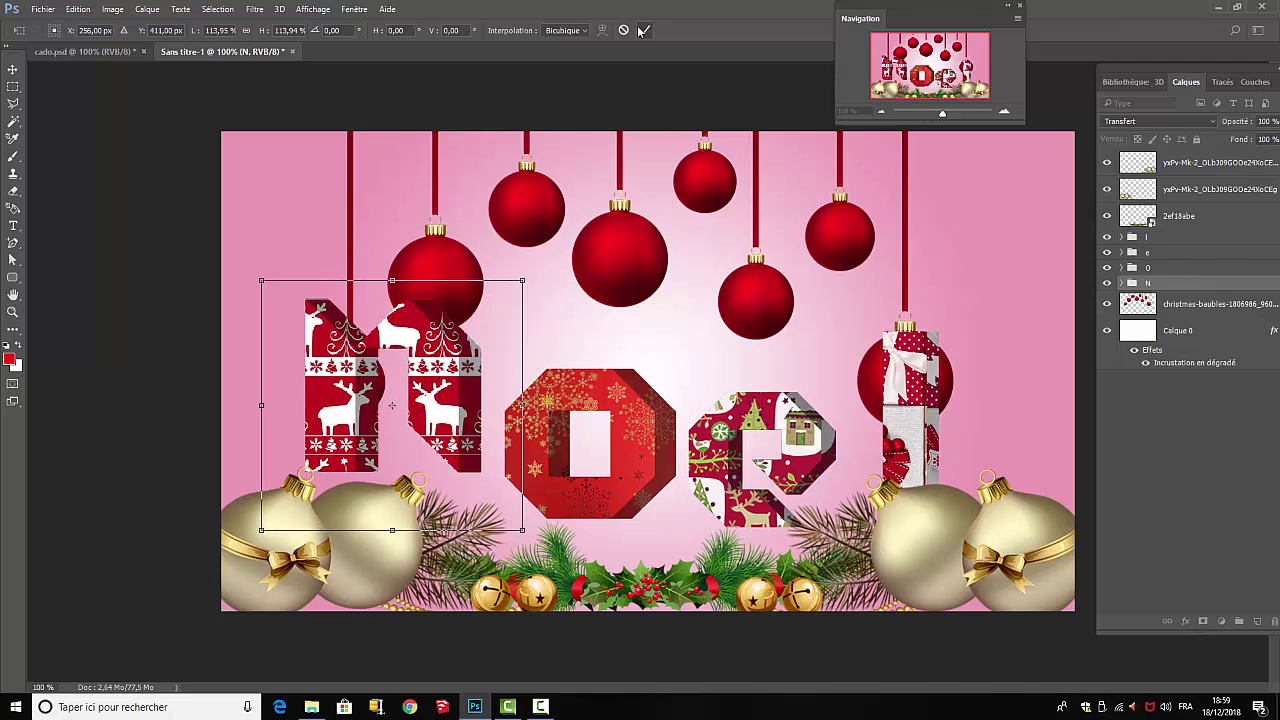
left_click(644, 30)
Raise the l letter group and scale it to about 102% width and 112% height
left_click(1177, 226)
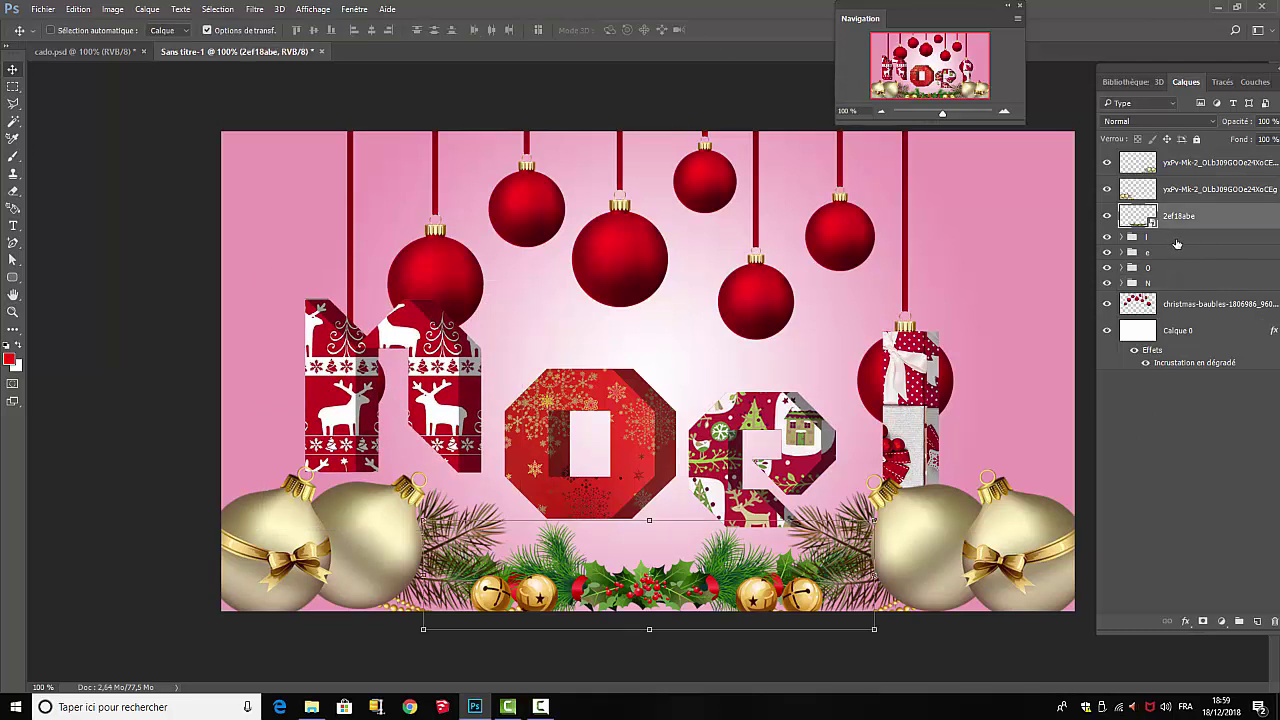
left_click(1177, 240)
left_click_drag(903, 325, 901, 303)
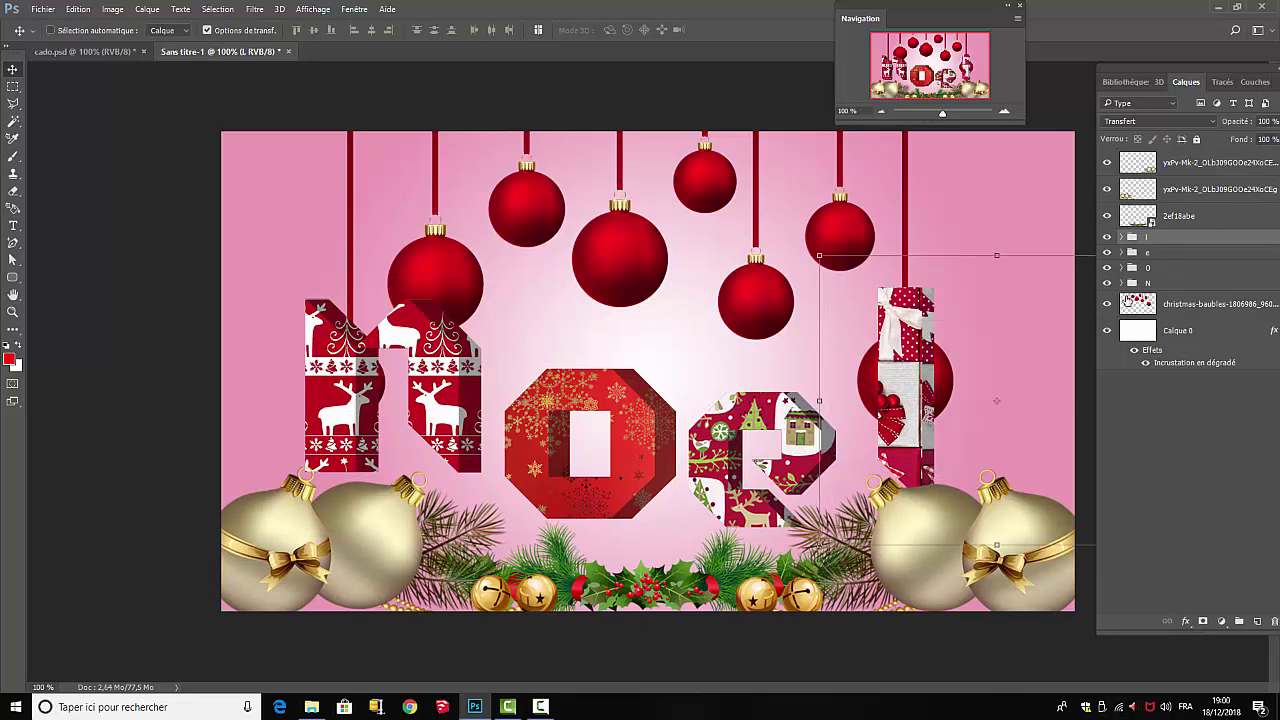
left_click_drag(996, 401, 992, 383)
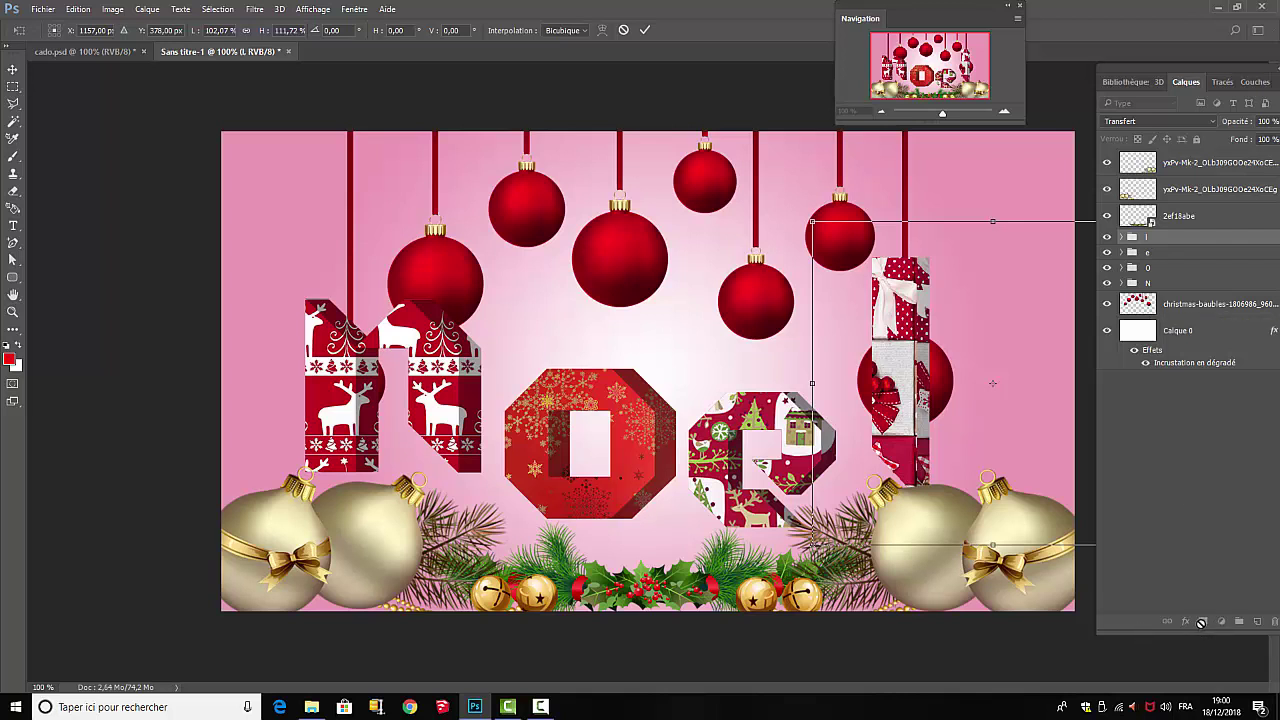
left_click(650, 31)
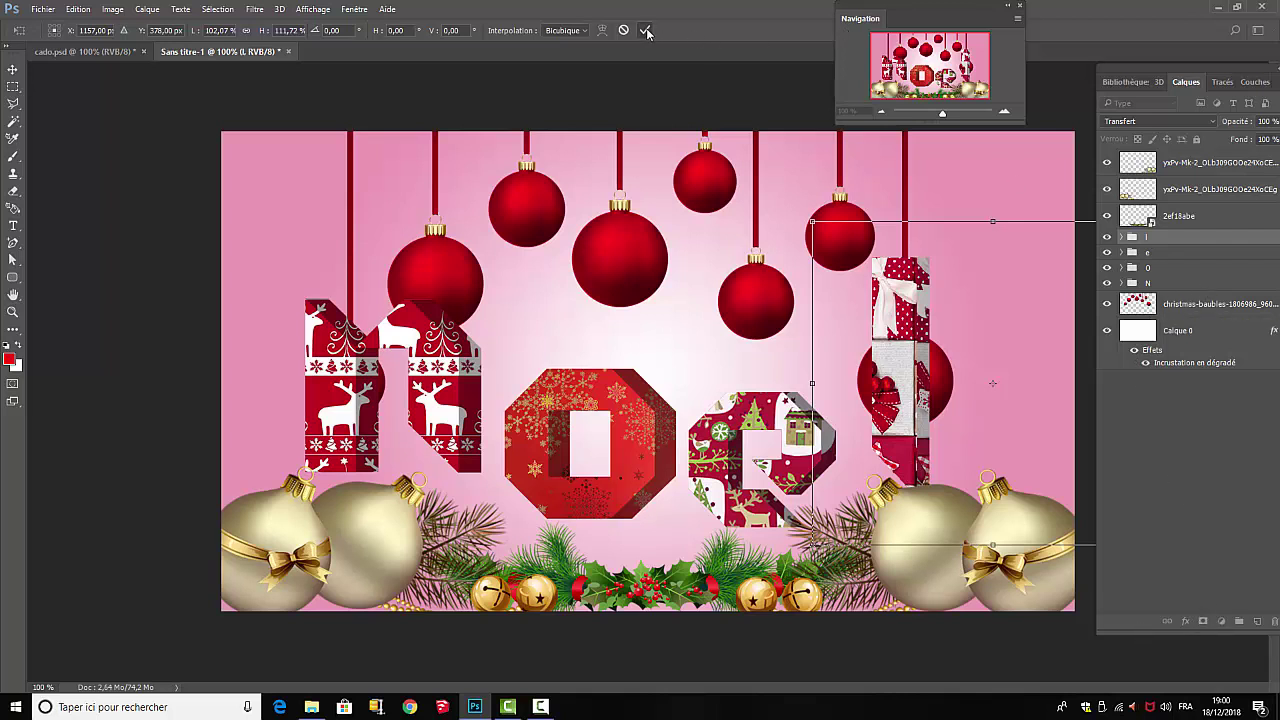
Add a Hue/Saturation adjustment clipped to the hanging baubles layer, with hue -36, saturation +6 and lightness +4
left_click(1212, 306)
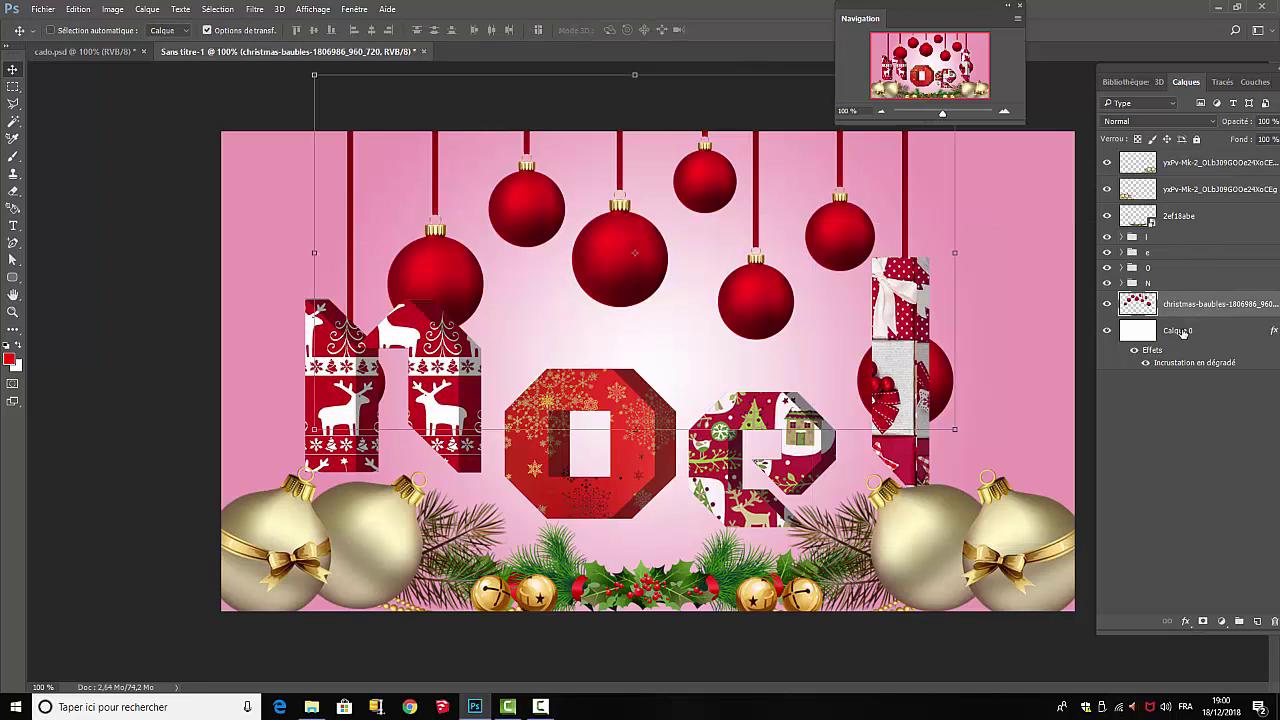
left_click(1222, 624)
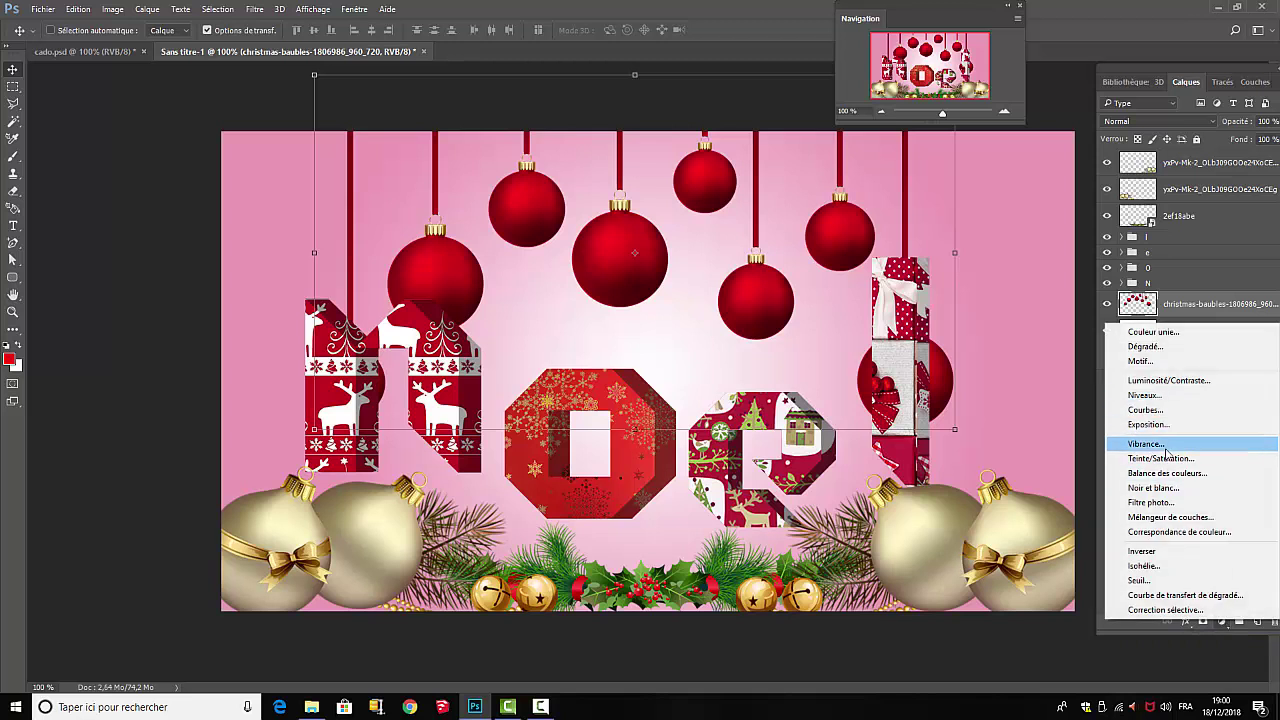
left_click(1186, 458)
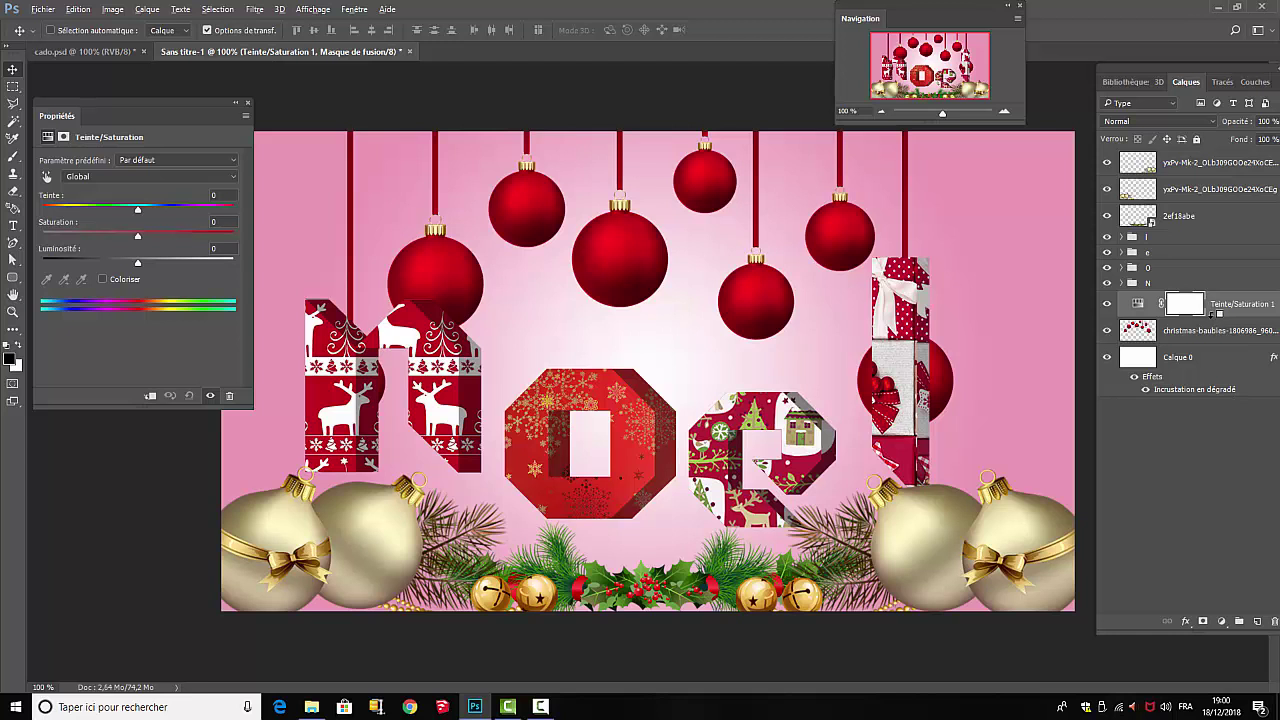
left_click(1216, 314, "alt")
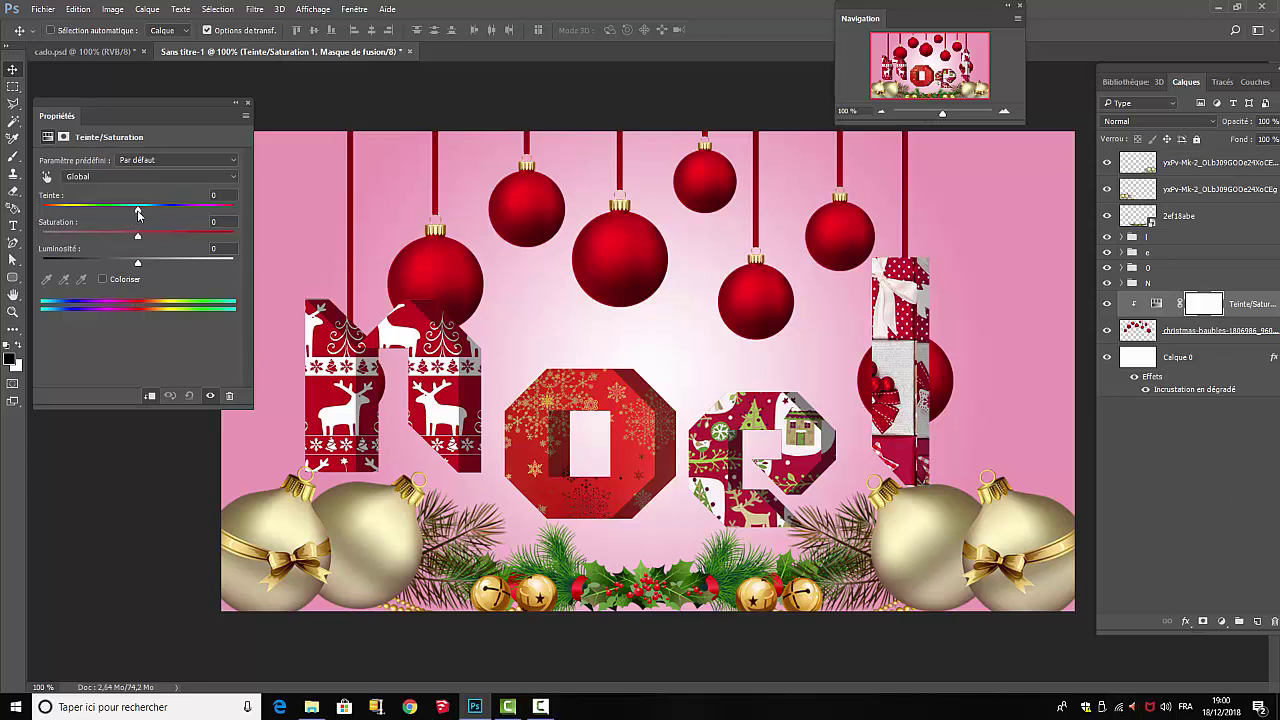
left_click_drag(137, 210, 141, 264)
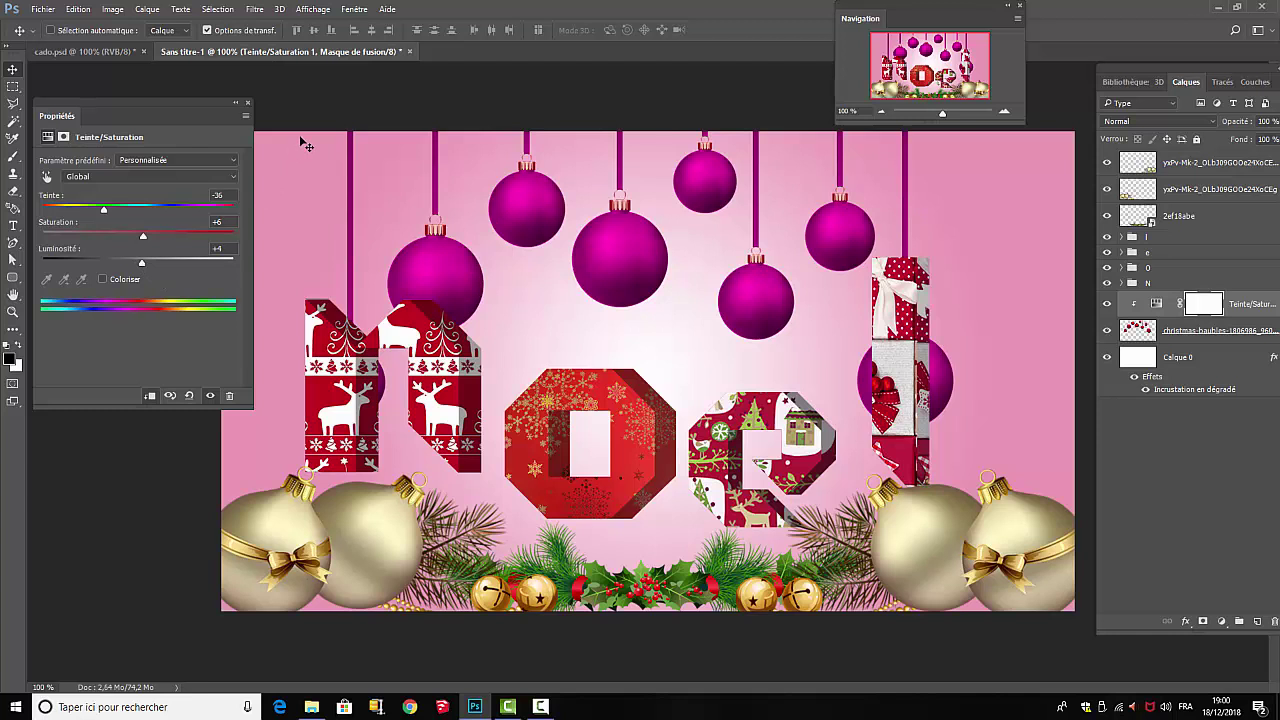
left_click(248, 104)
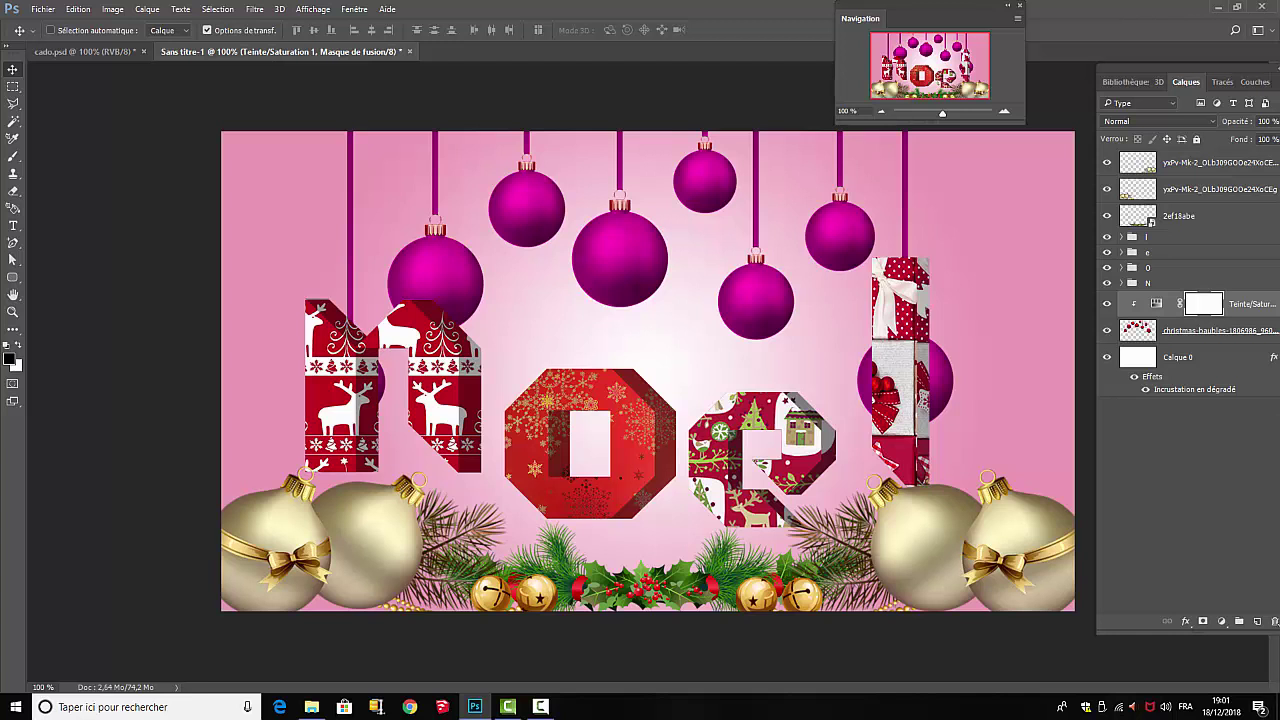
Add a Hue/Saturation adjustment clipped to the background layer Calque 0, with saturation +8 and lightness -21
left_click(1196, 358)
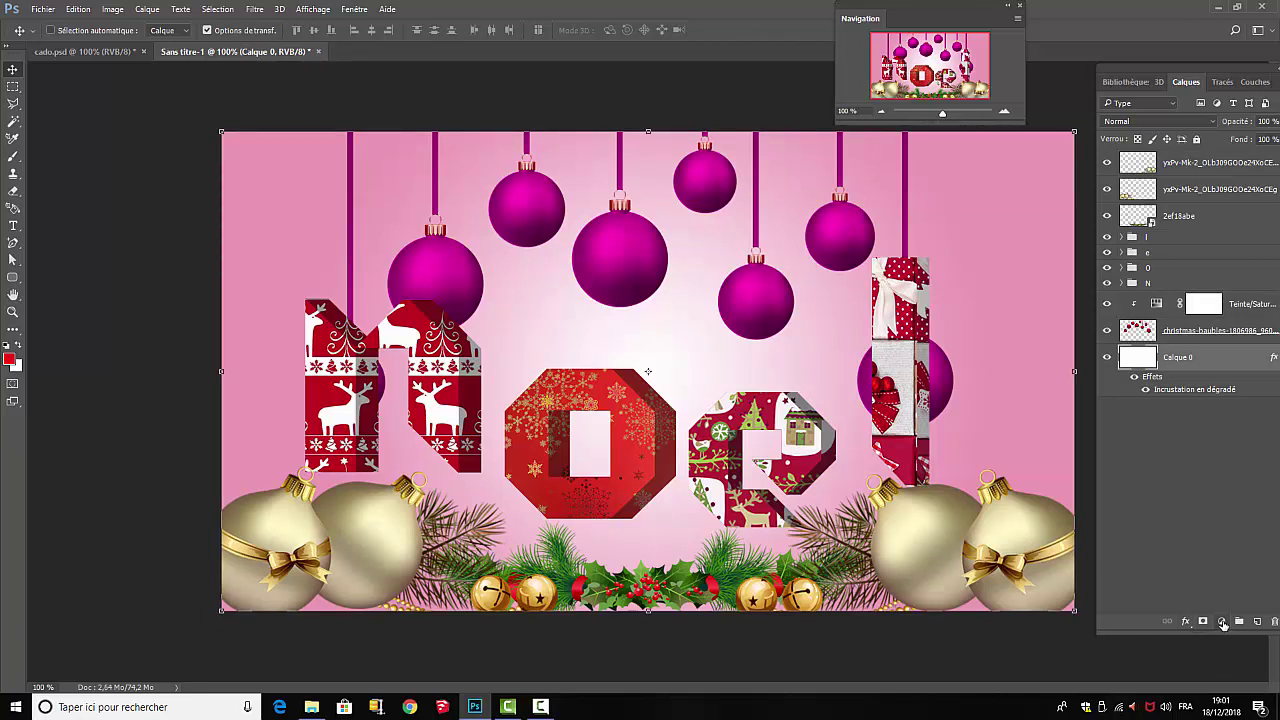
left_click(1222, 622)
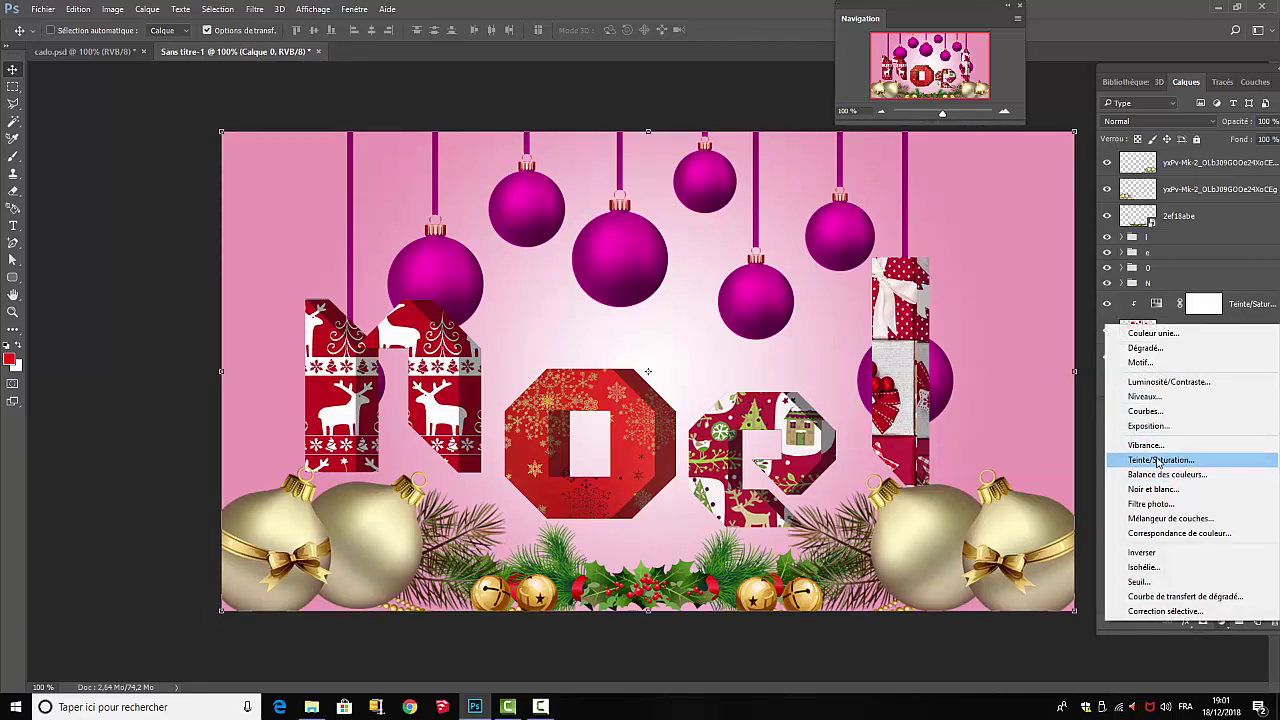
left_click(1159, 460)
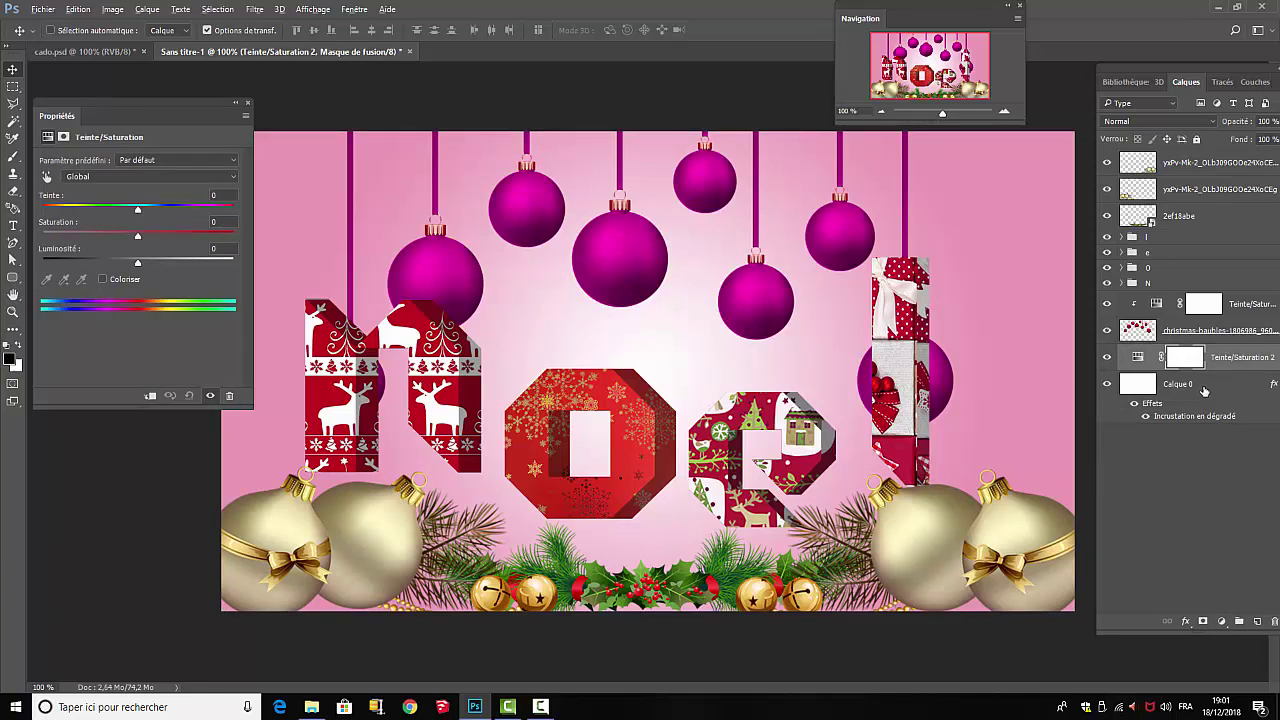
left_click(1226, 370, "alt")
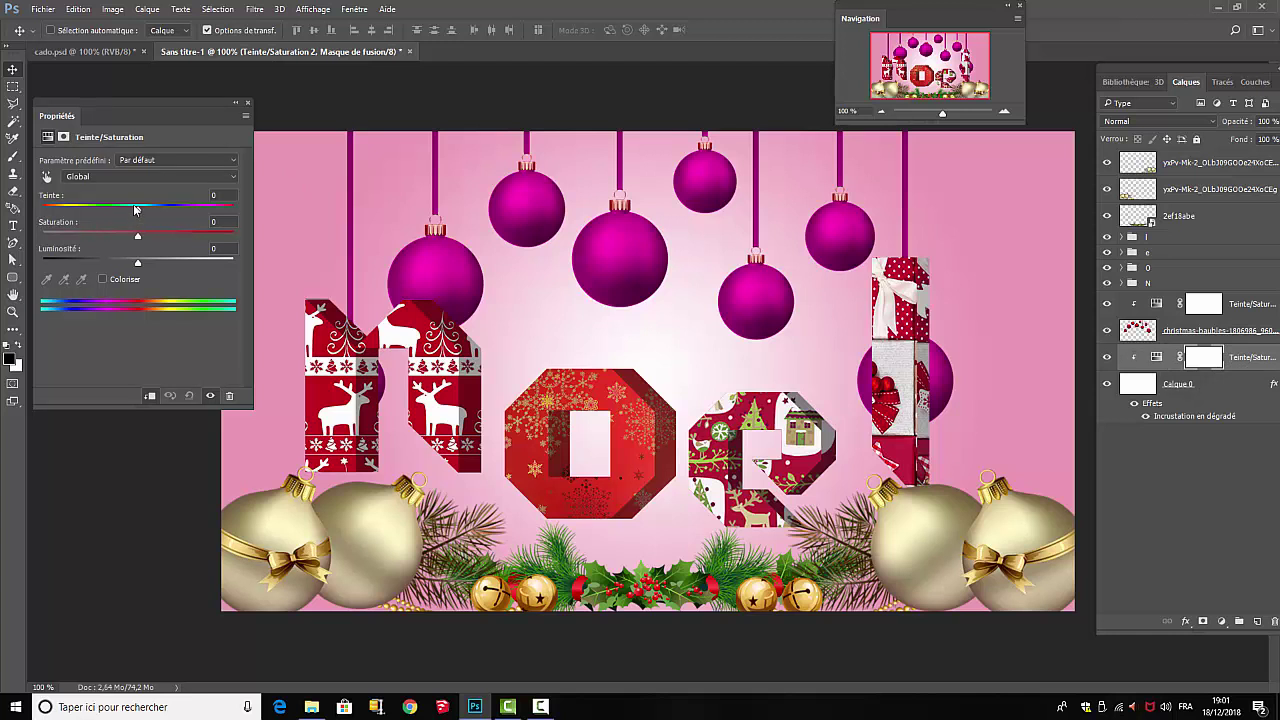
mouse_move(137, 240)
left_mouse_down()
mouse_move(174, 240)
mouse_move(118, 240)
mouse_move(139, 240)
mouse_move(102, 259)
mouse_move(127, 259)
mouse_move(115, 259)
mouse_move(145, 236)
left_mouse_up()
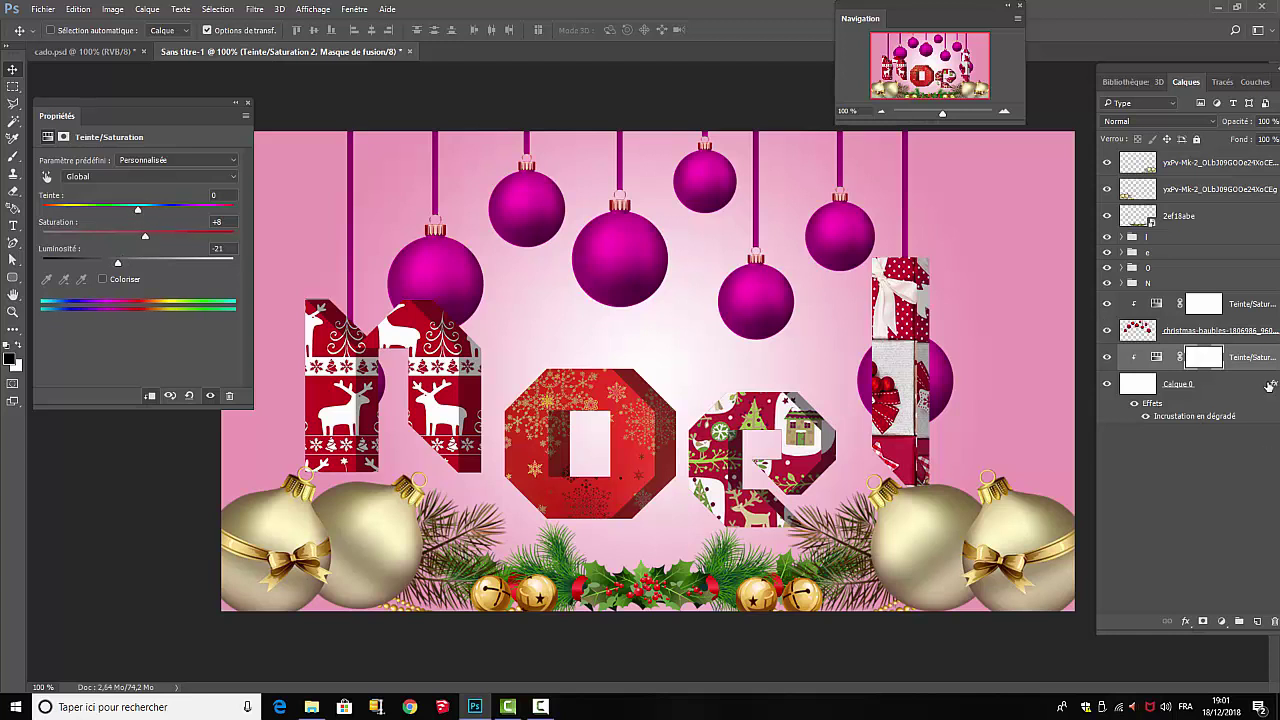
right_click(1220, 389)
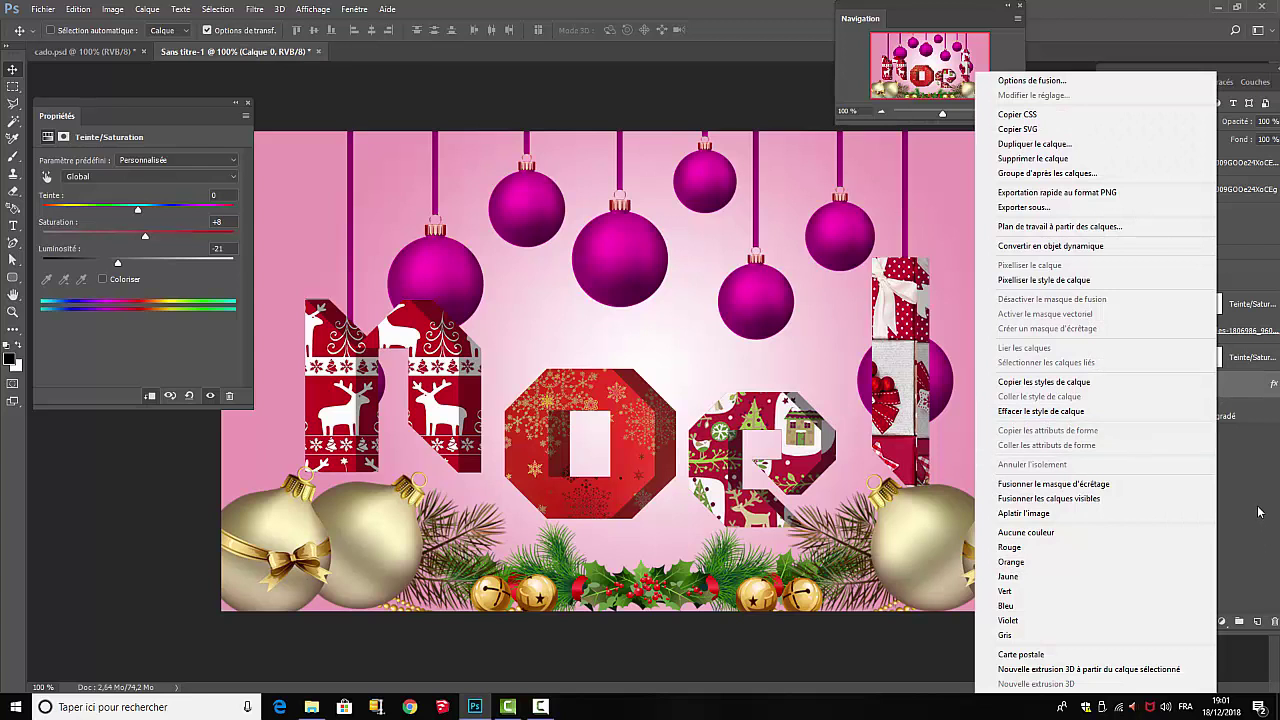
left_click(1266, 540)
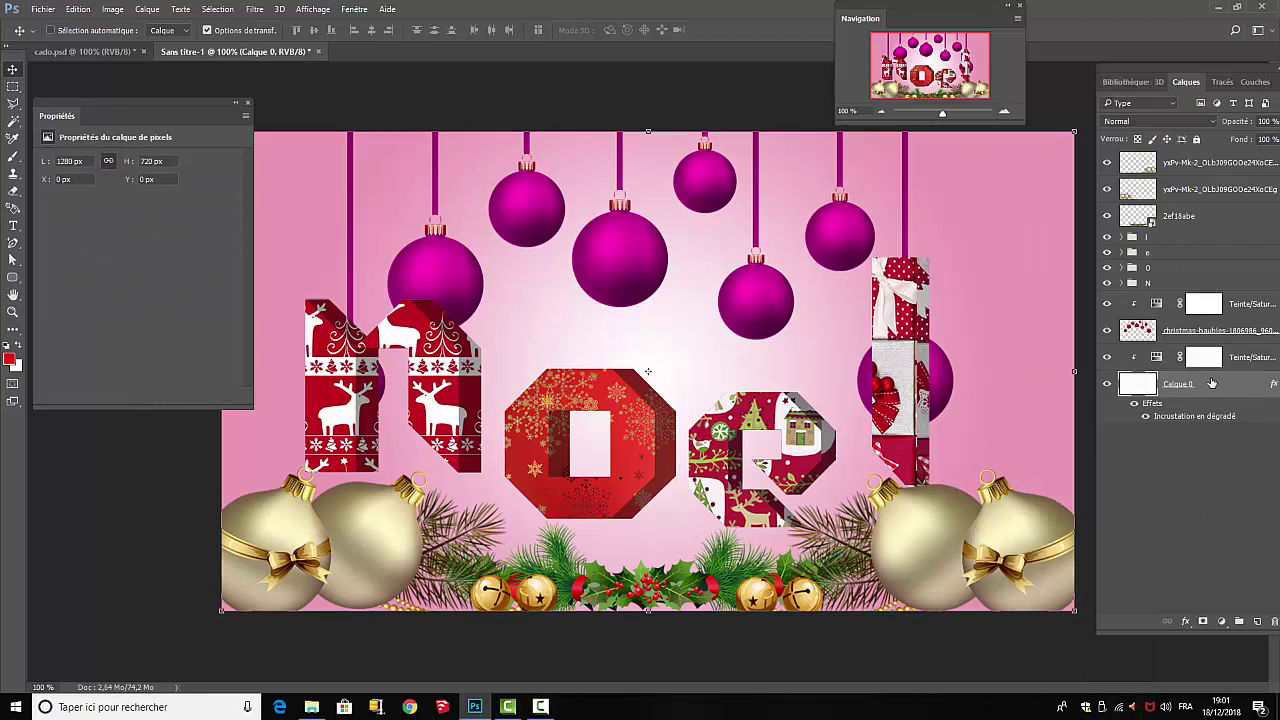
left_click(248, 103)
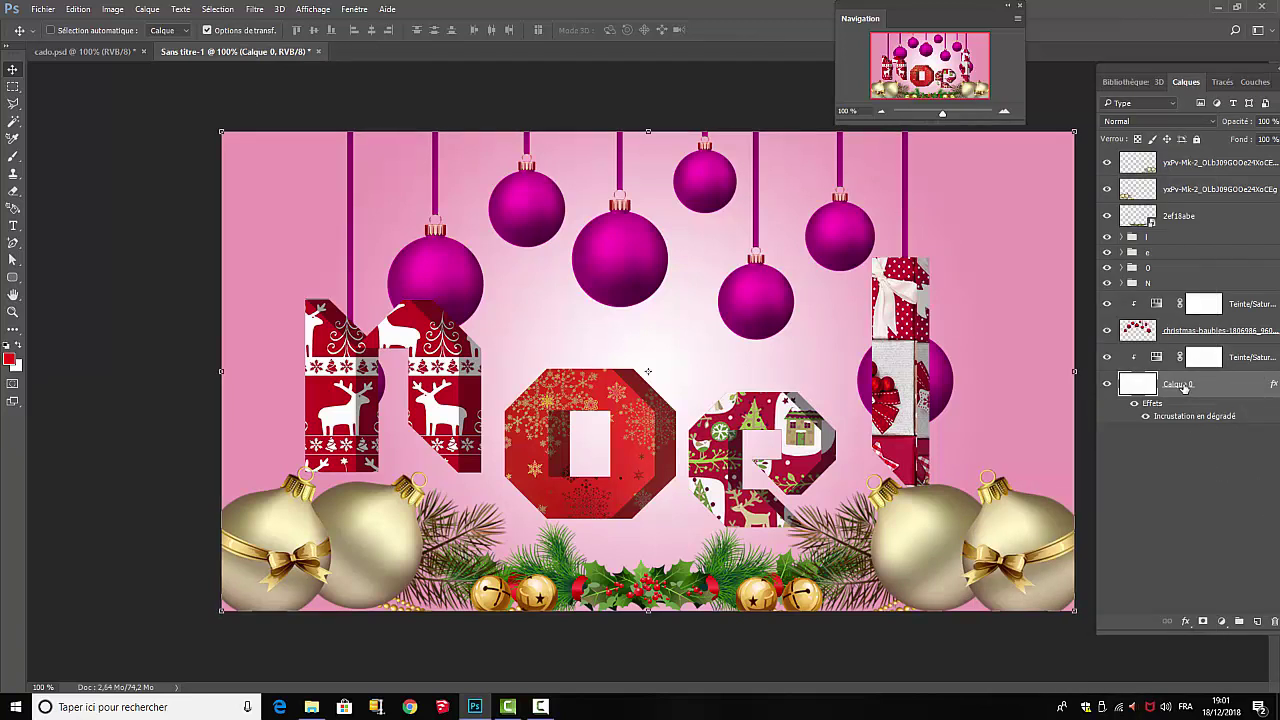
Clip a Hue/Saturation adjustment to the O letter group, raising the saturation and lowering the lightness slightly
left_click(1168, 274)
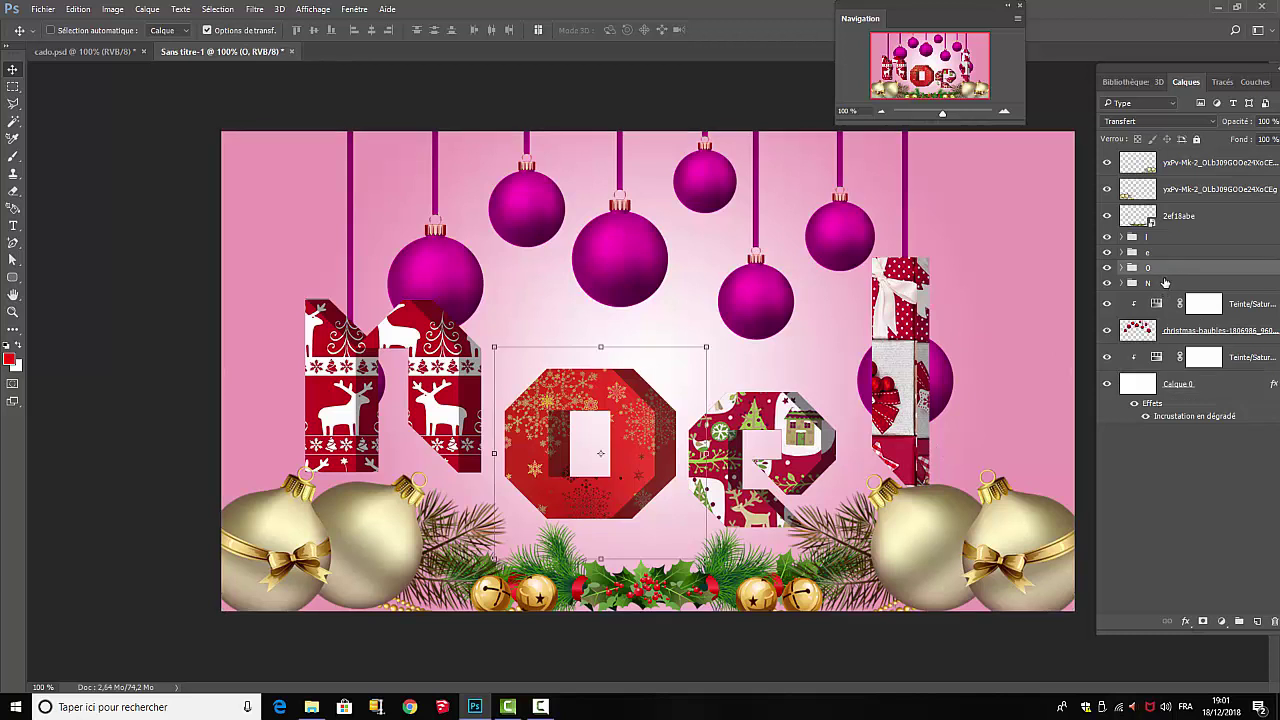
left_click(1221, 621)
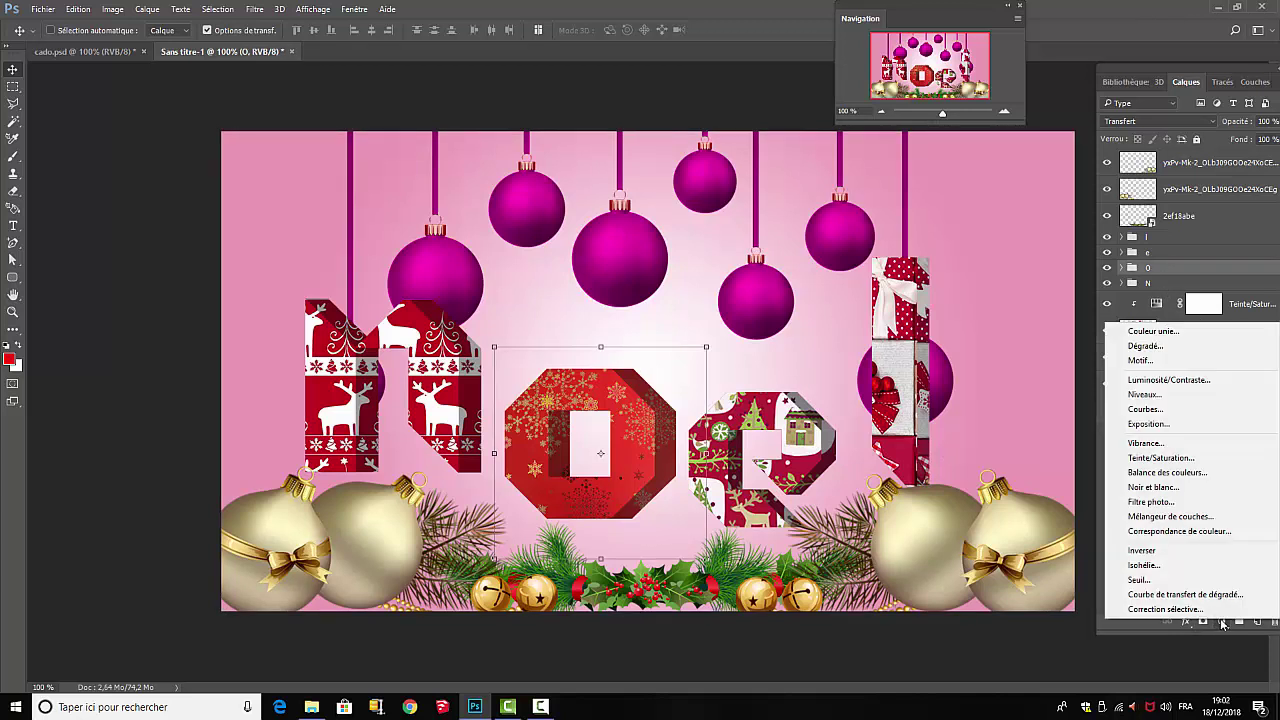
left_click(1168, 459)
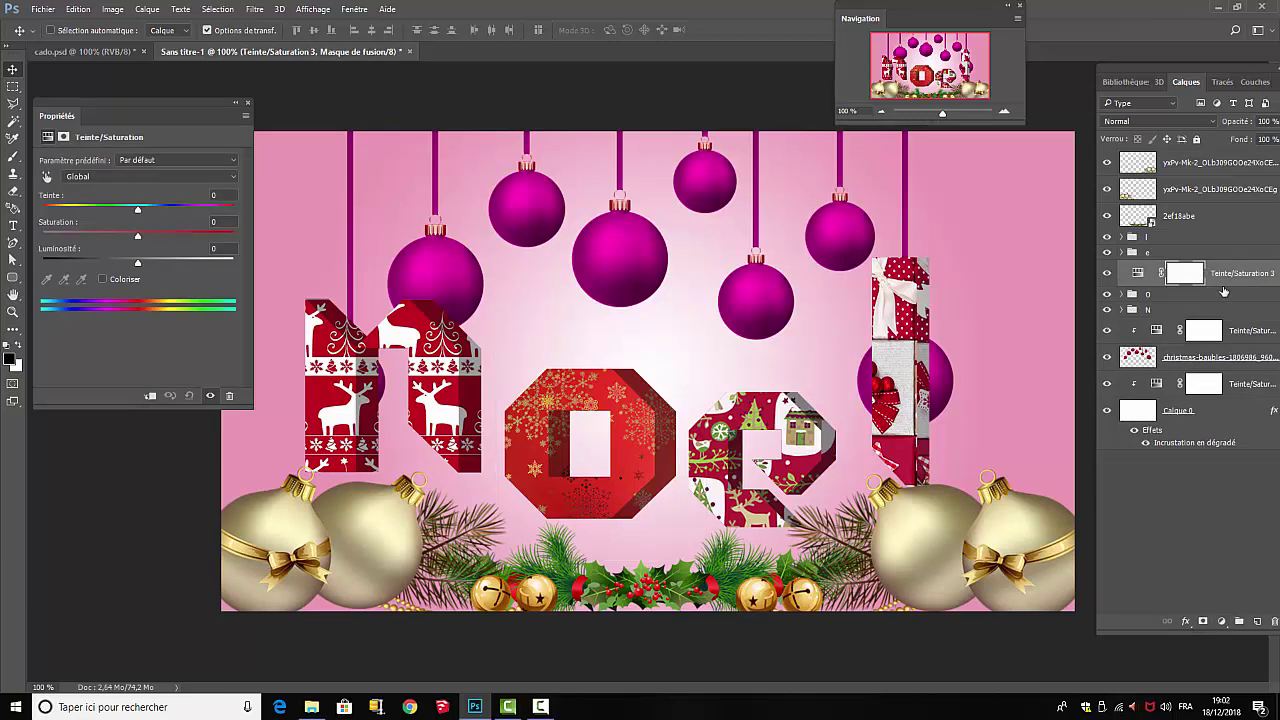
left_click_drag(1218, 300, 1221, 283)
left_click(1221, 283, "alt")
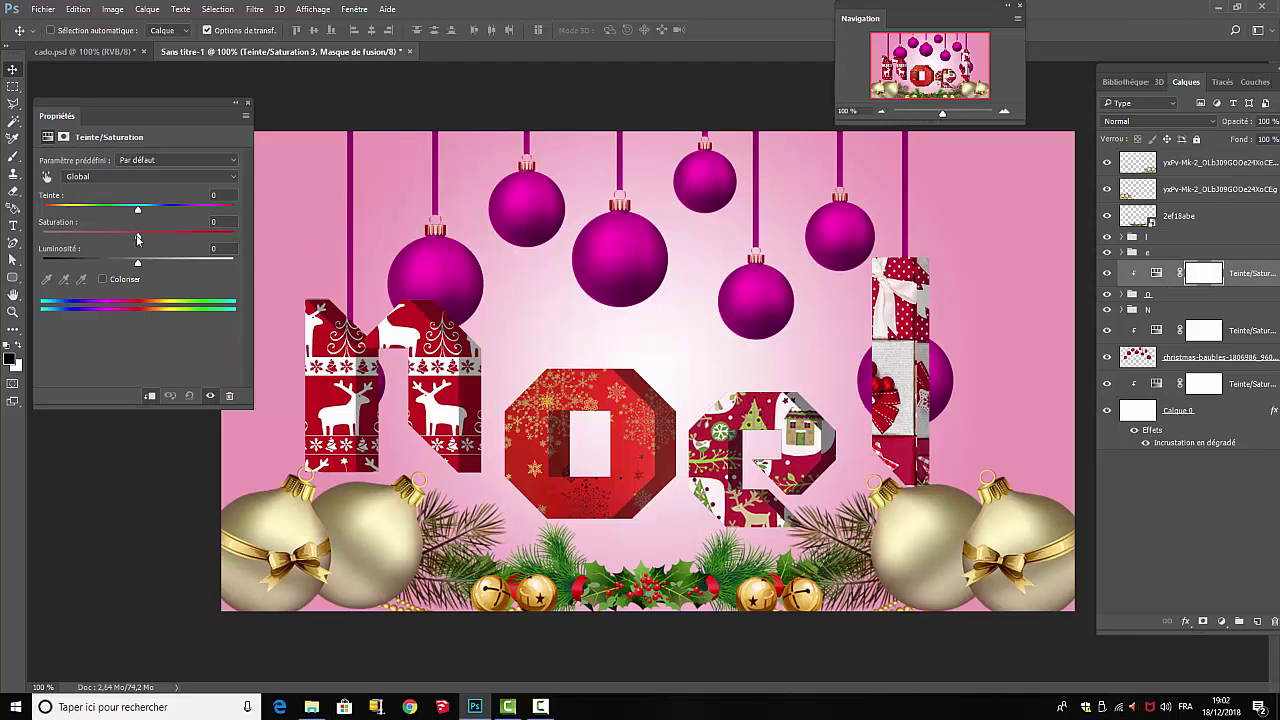
mouse_move(137, 239)
left_mouse_down()
mouse_move(160, 241)
mouse_move(126, 242)
mouse_move(143, 242)
left_mouse_up()
mouse_move(139, 268)
left_mouse_down()
mouse_move(150, 265)
mouse_move(136, 265)
left_mouse_up()
left_click(247, 103)
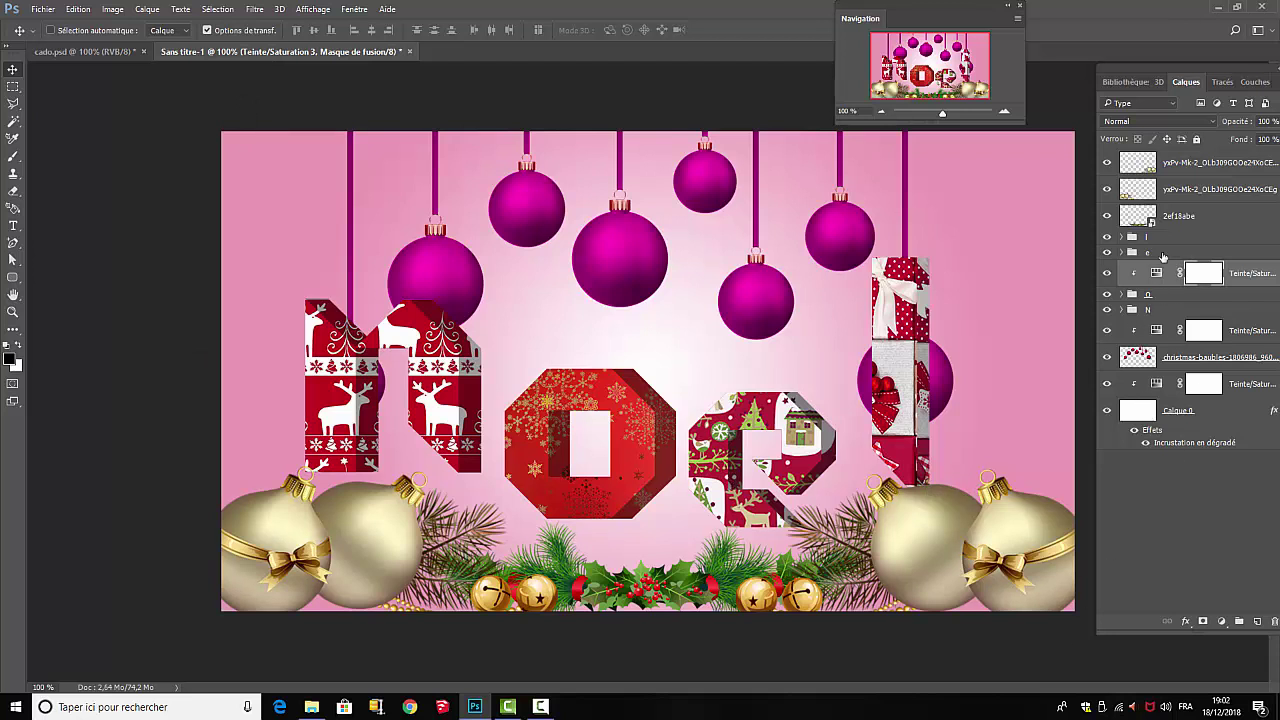
Clip a Hue/Saturation adjustment to the e letter group, with saturation +35 and a slightly lower lightness
left_click(1165, 253)
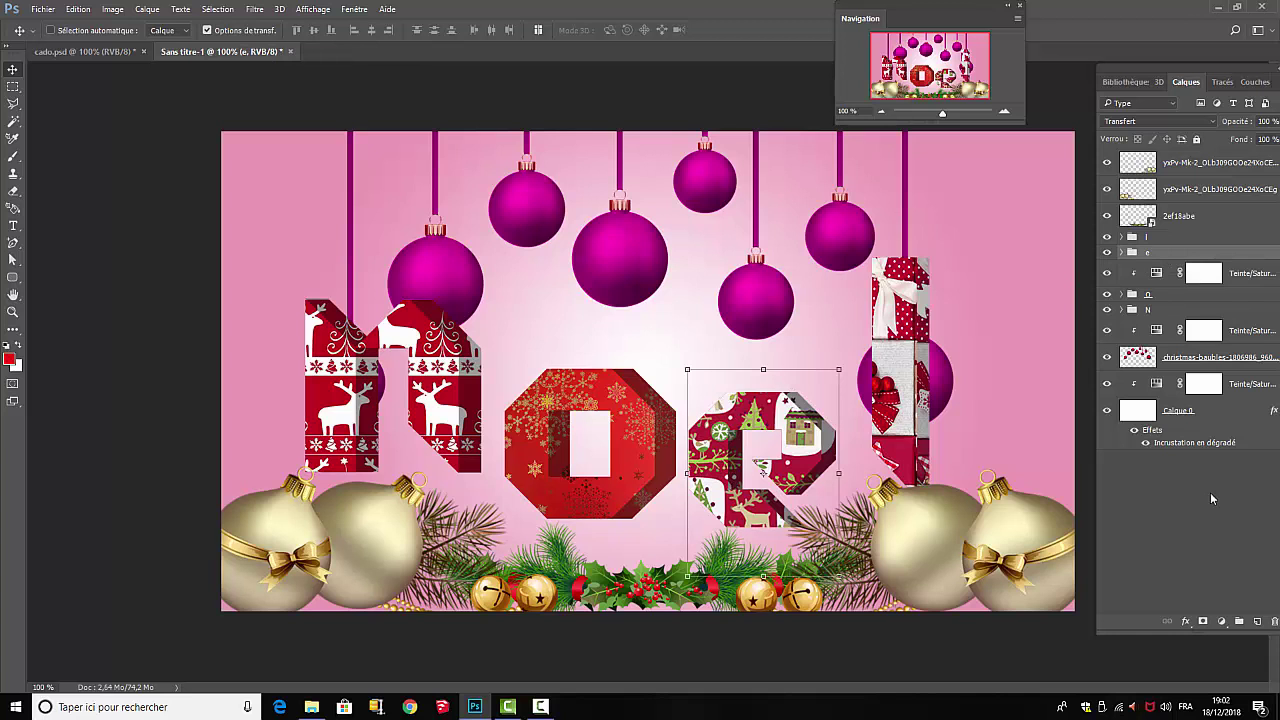
left_click(1221, 621)
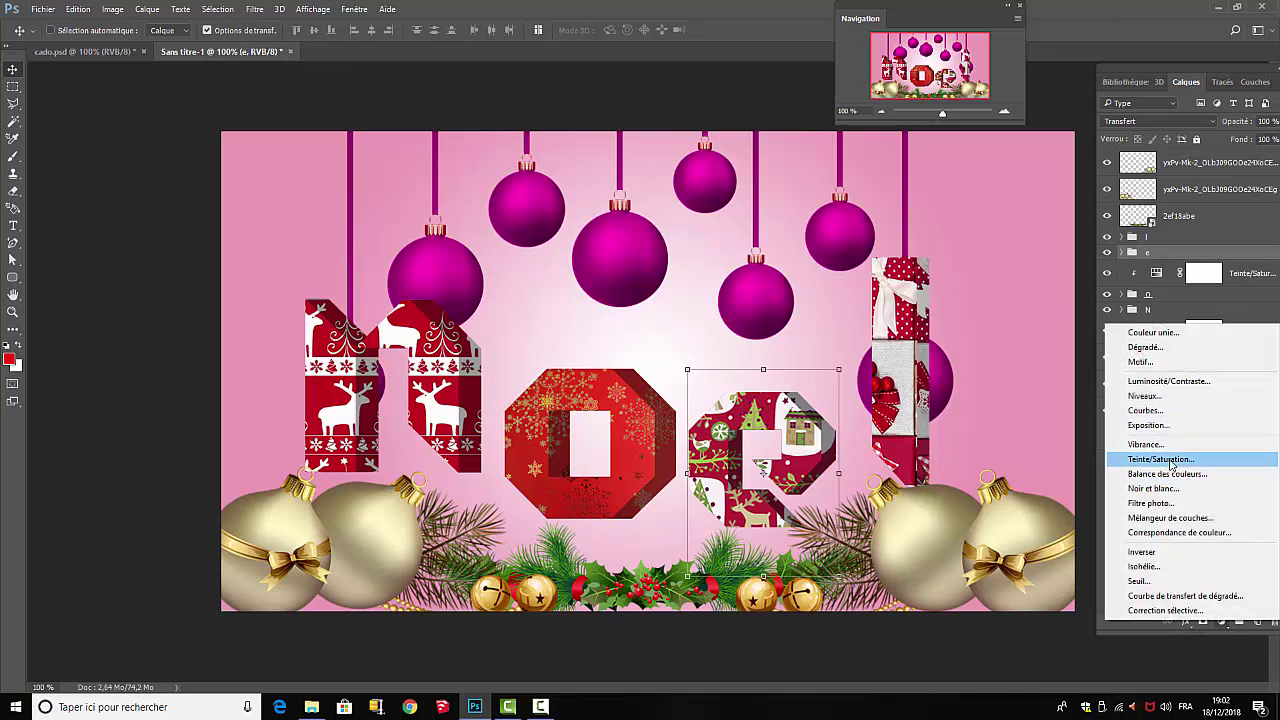
left_click(1160, 459)
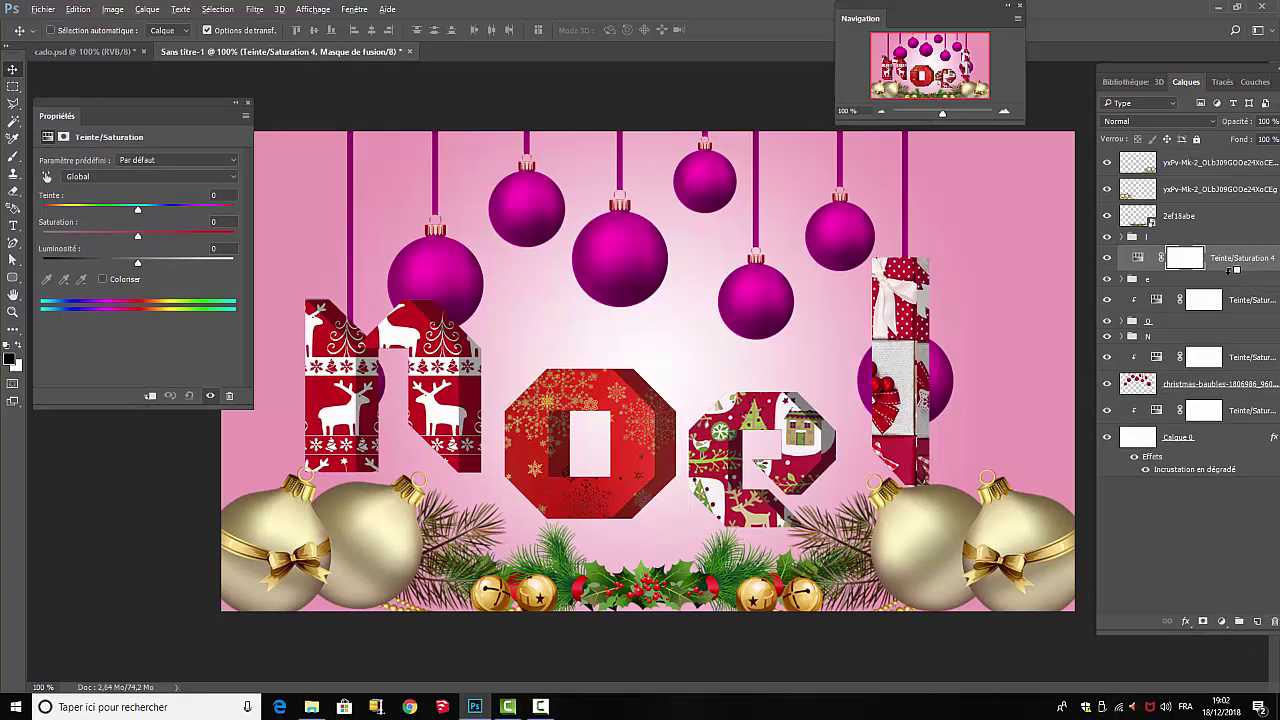
left_click(1229, 269, "alt")
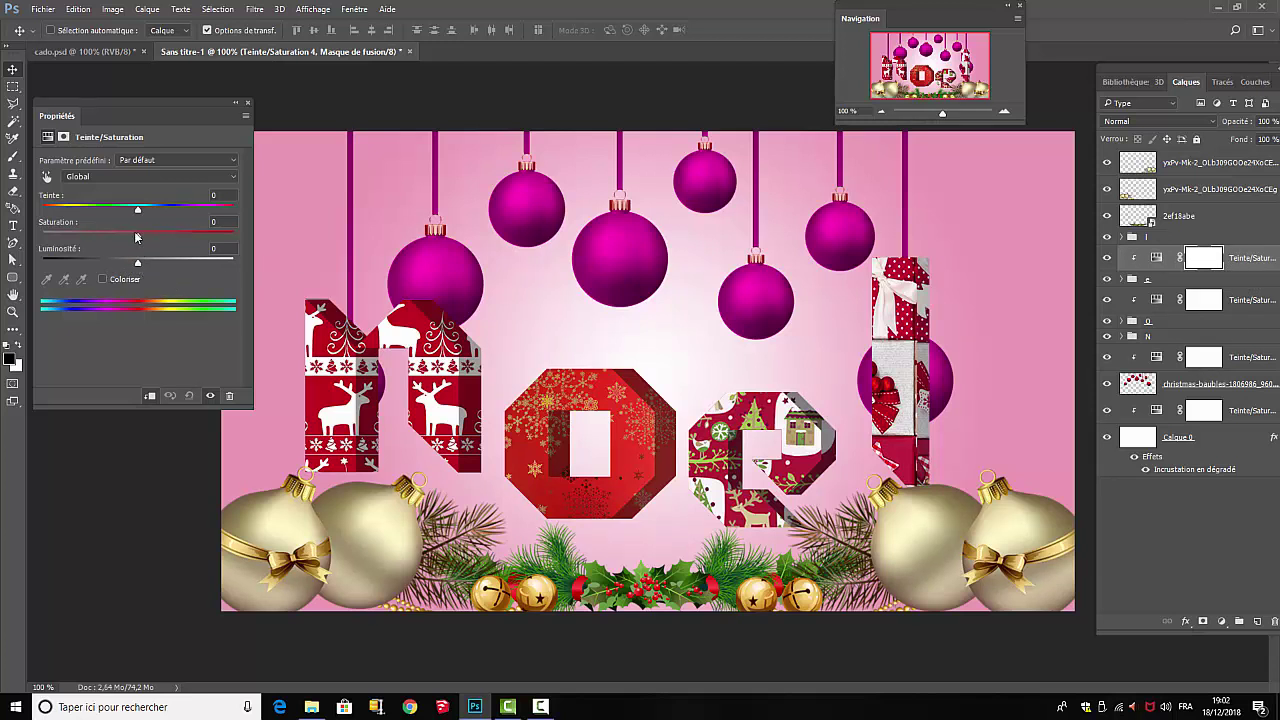
left_click_drag(138, 236, 172, 237)
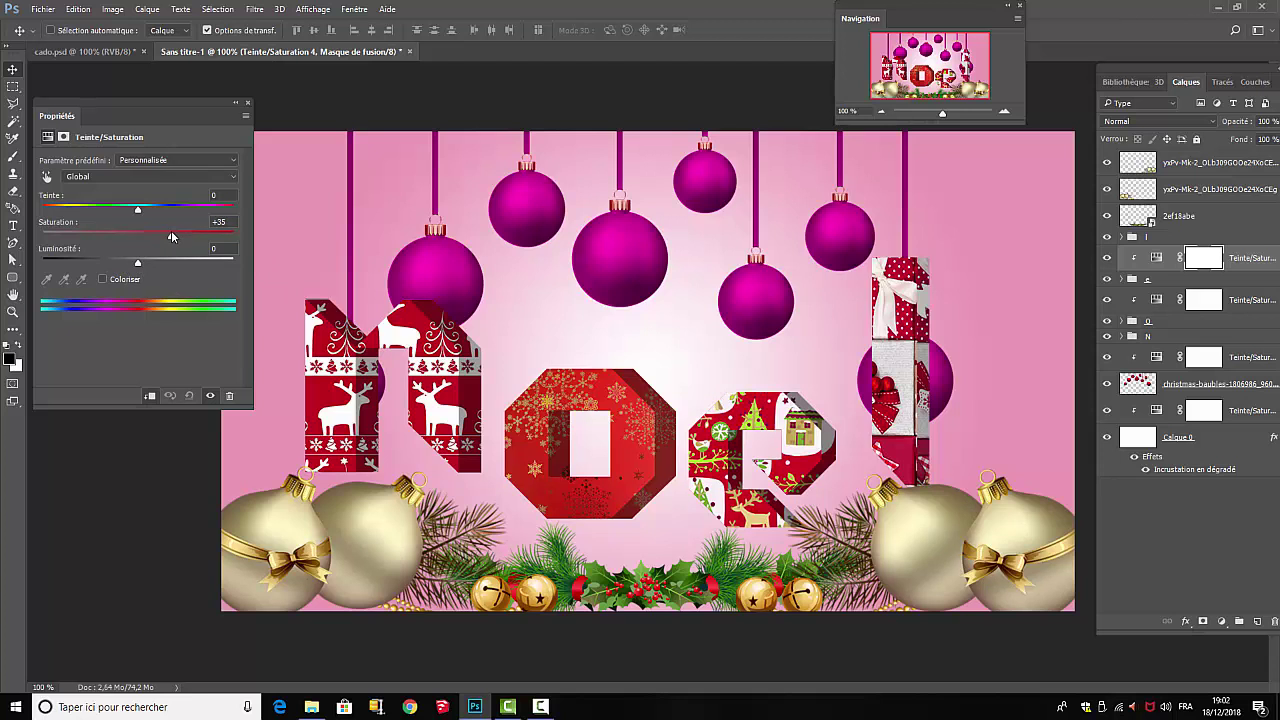
left_click_drag(138, 266, 131, 268)
left_click(247, 103)
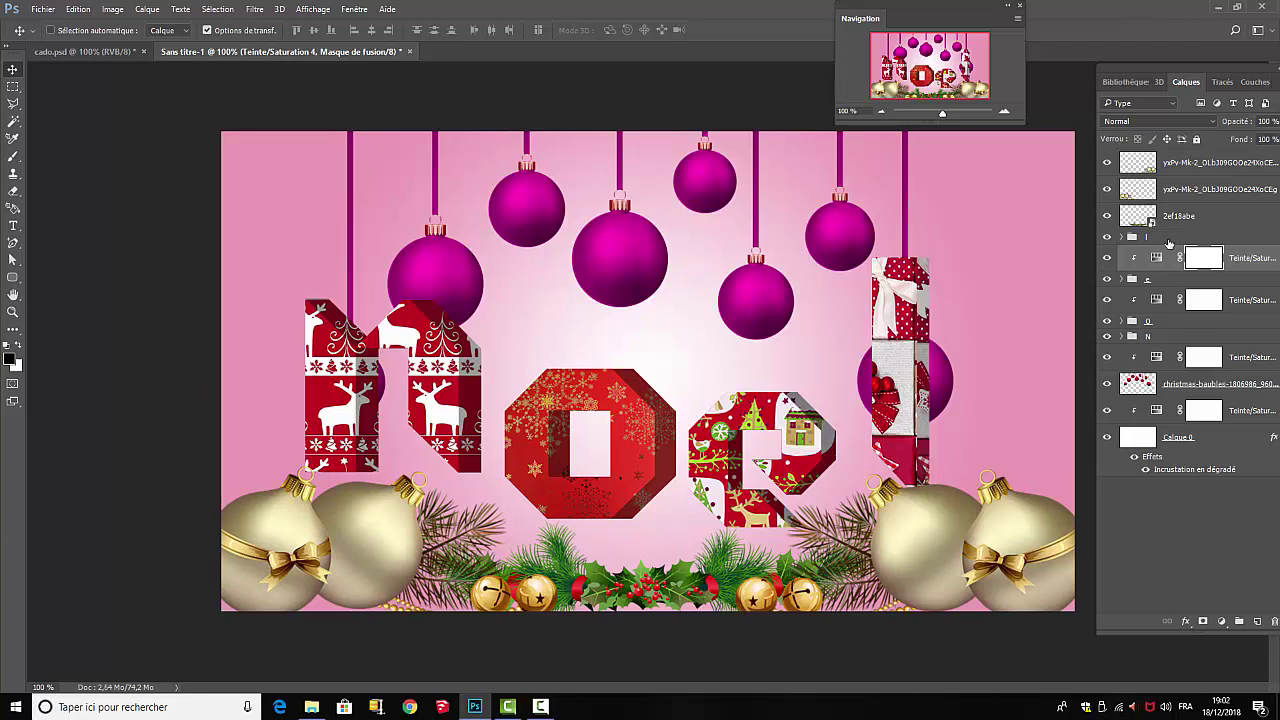
Clip a Hue/Saturation adjustment to the l letter group, with saturation +16 and lightness +9
left_click(1169, 243)
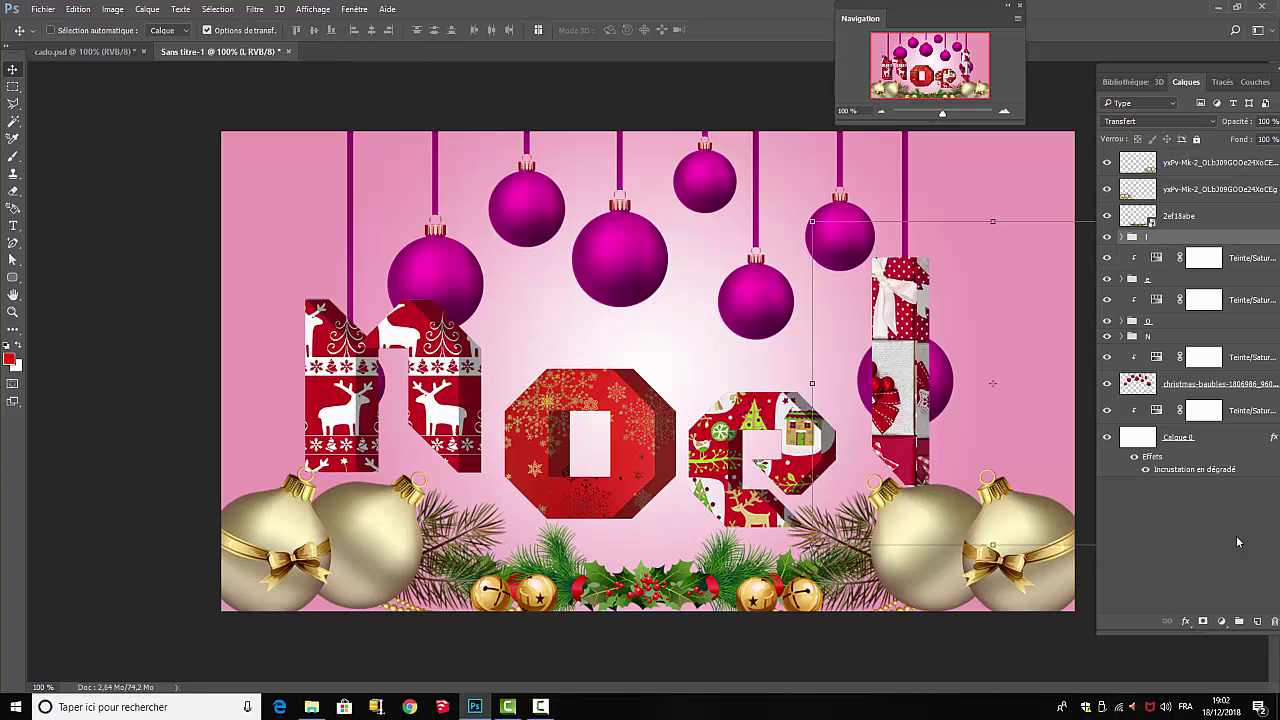
left_click(1223, 622)
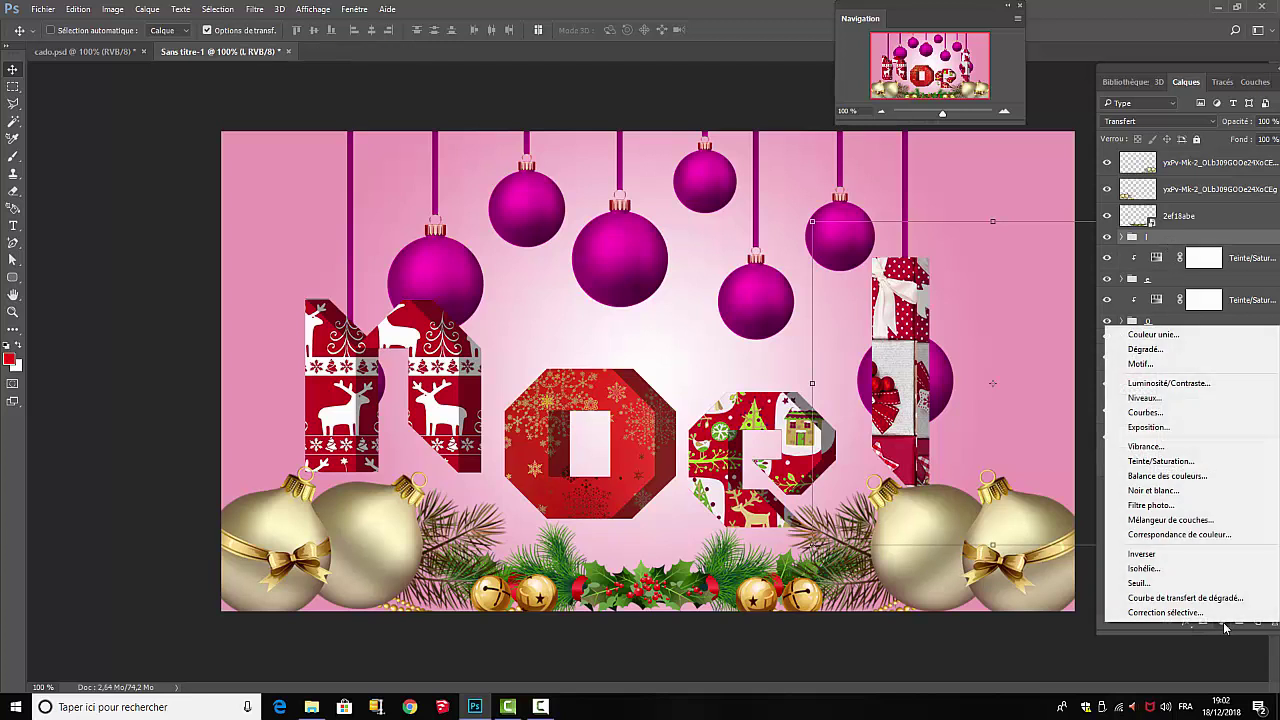
left_click(1170, 473)
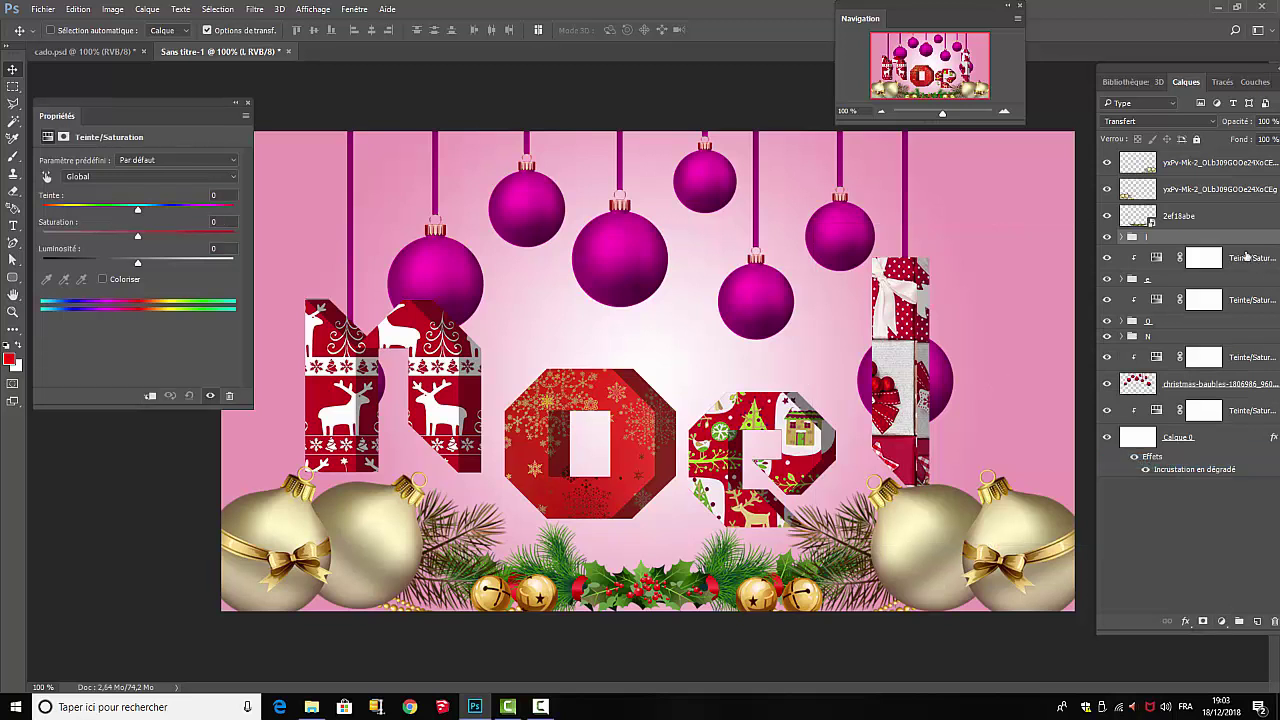
left_click_drag(1206, 290, 1222, 254)
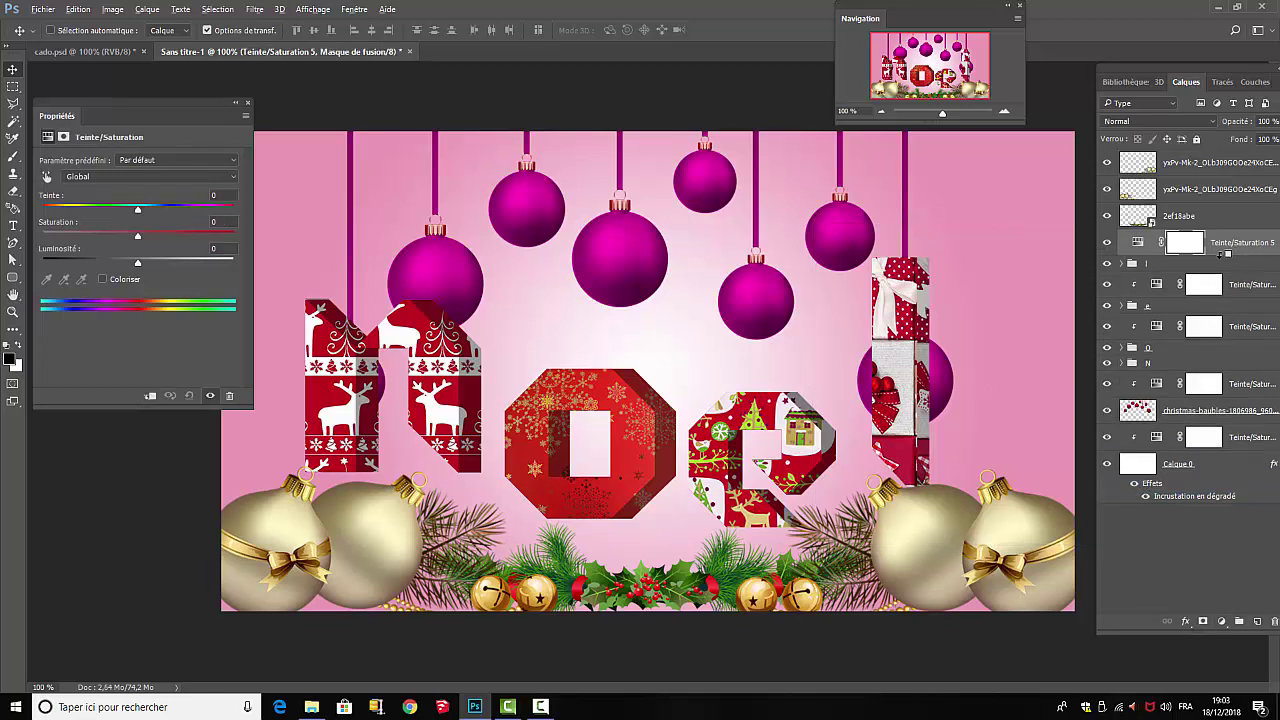
left_click(1222, 254, "alt")
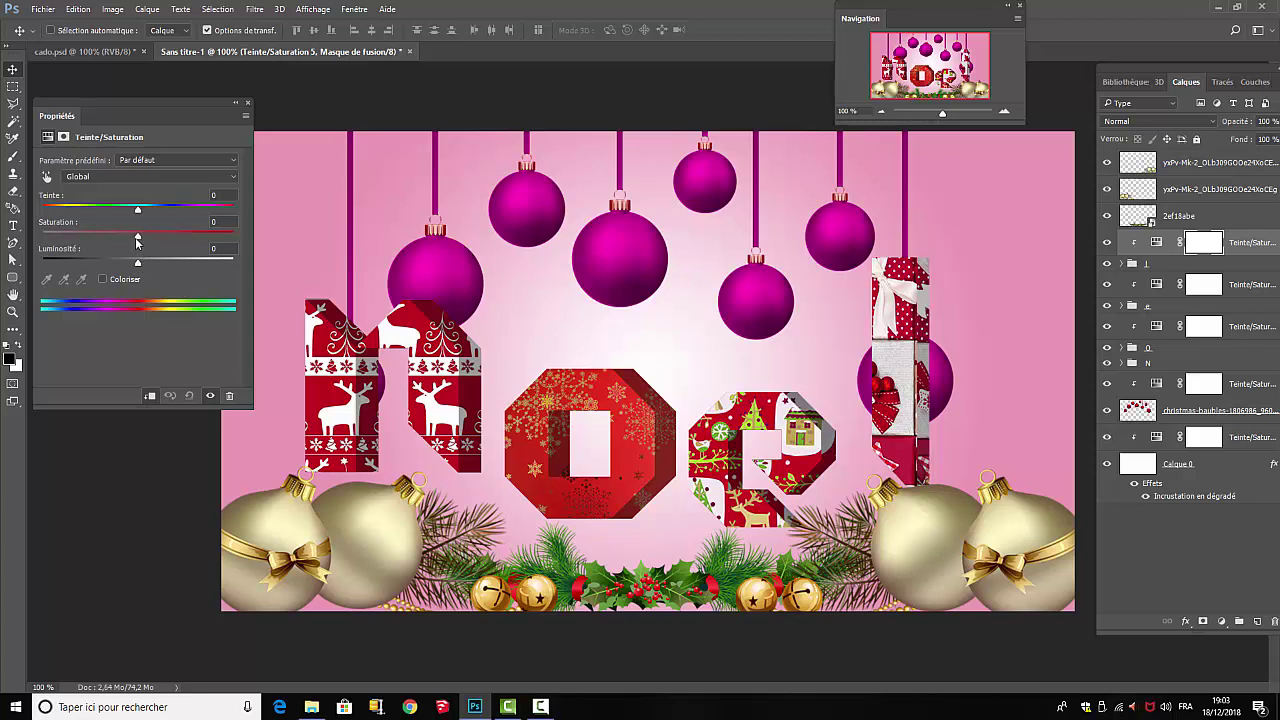
left_click_drag(137, 237, 157, 237)
left_click_drag(134, 262, 129, 262)
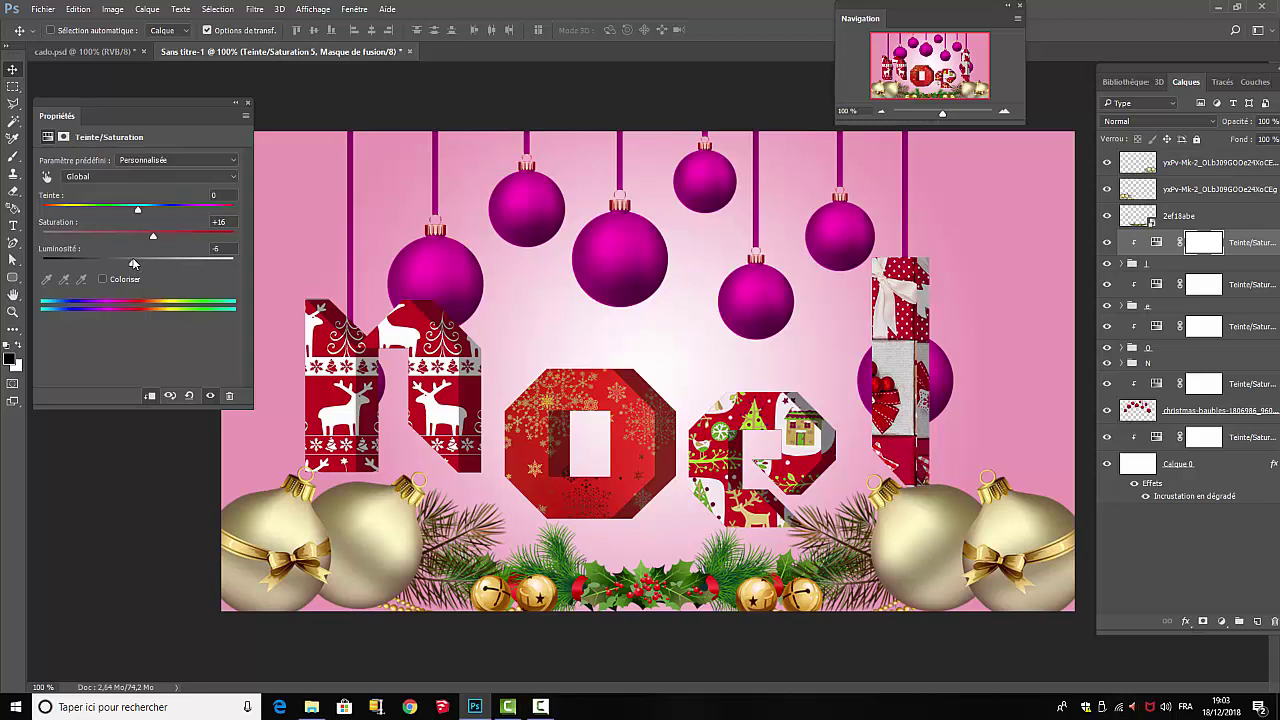
mouse_move(133, 263)
left_mouse_down()
mouse_move(160, 264)
mouse_move(147, 265)
left_mouse_up()
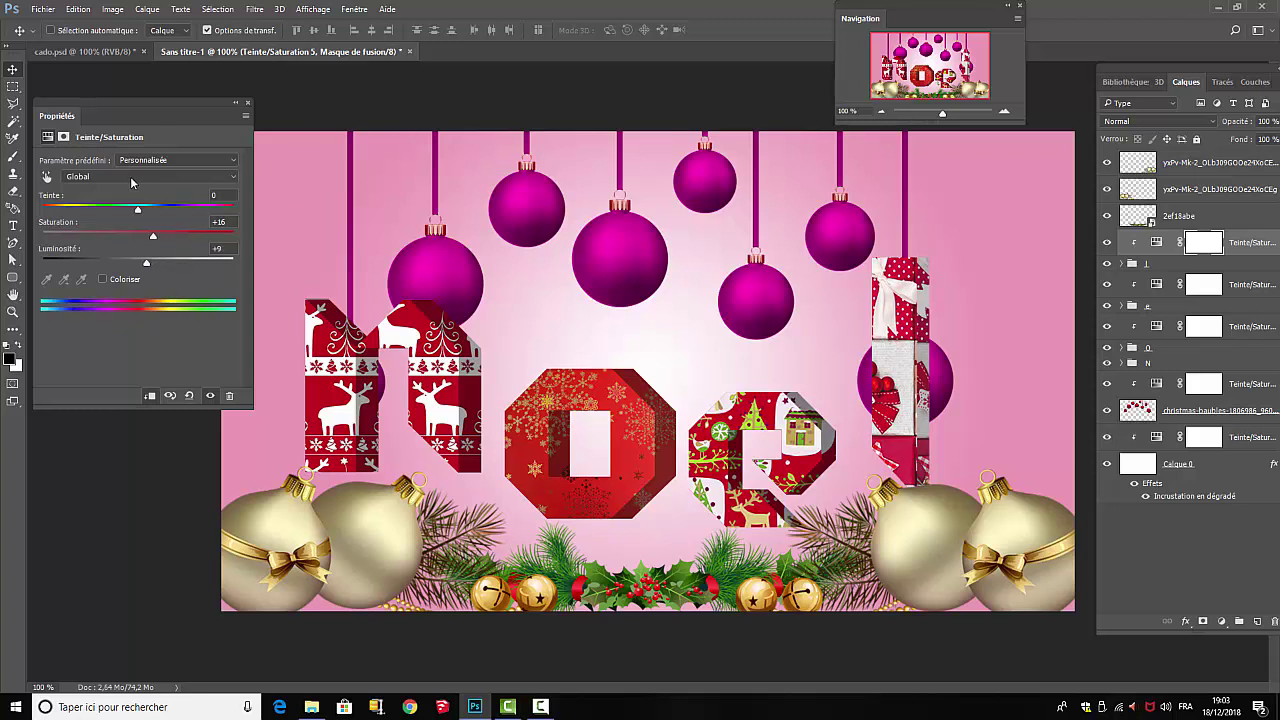
left_click(248, 104)
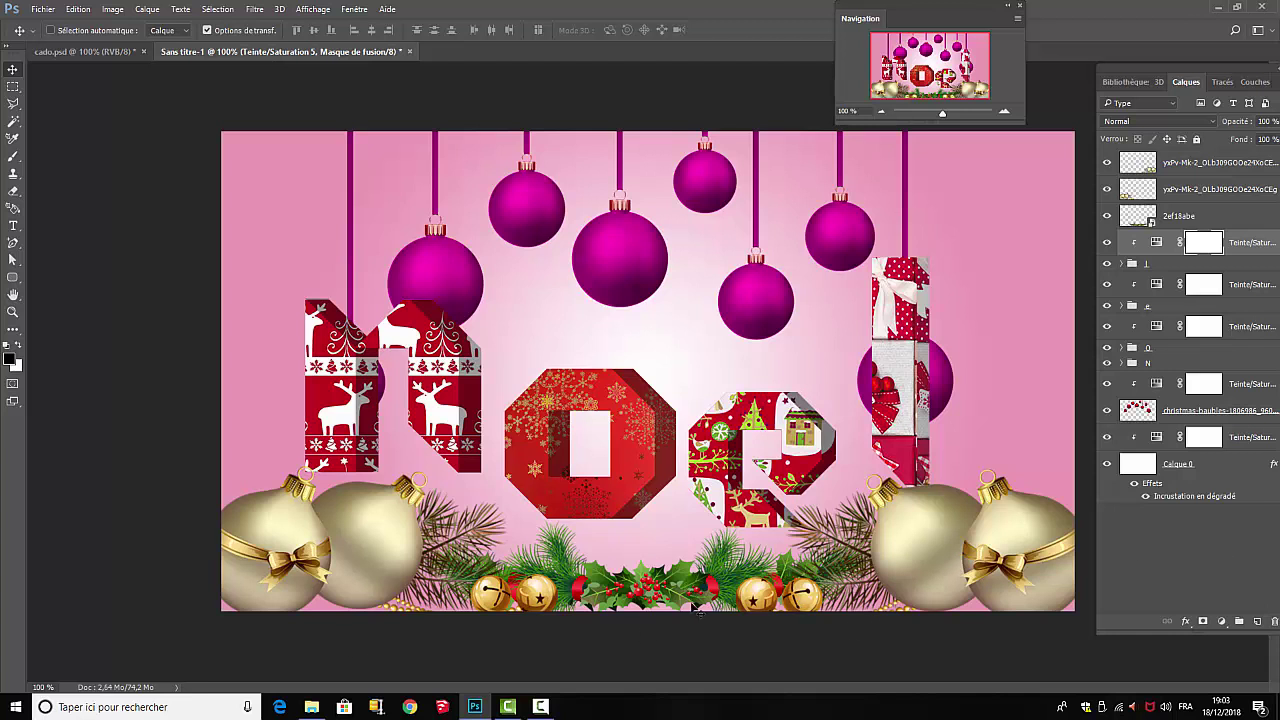
Merge the two gold bauble layers at the top of the layer stack into one layer
left_click(1192, 166)
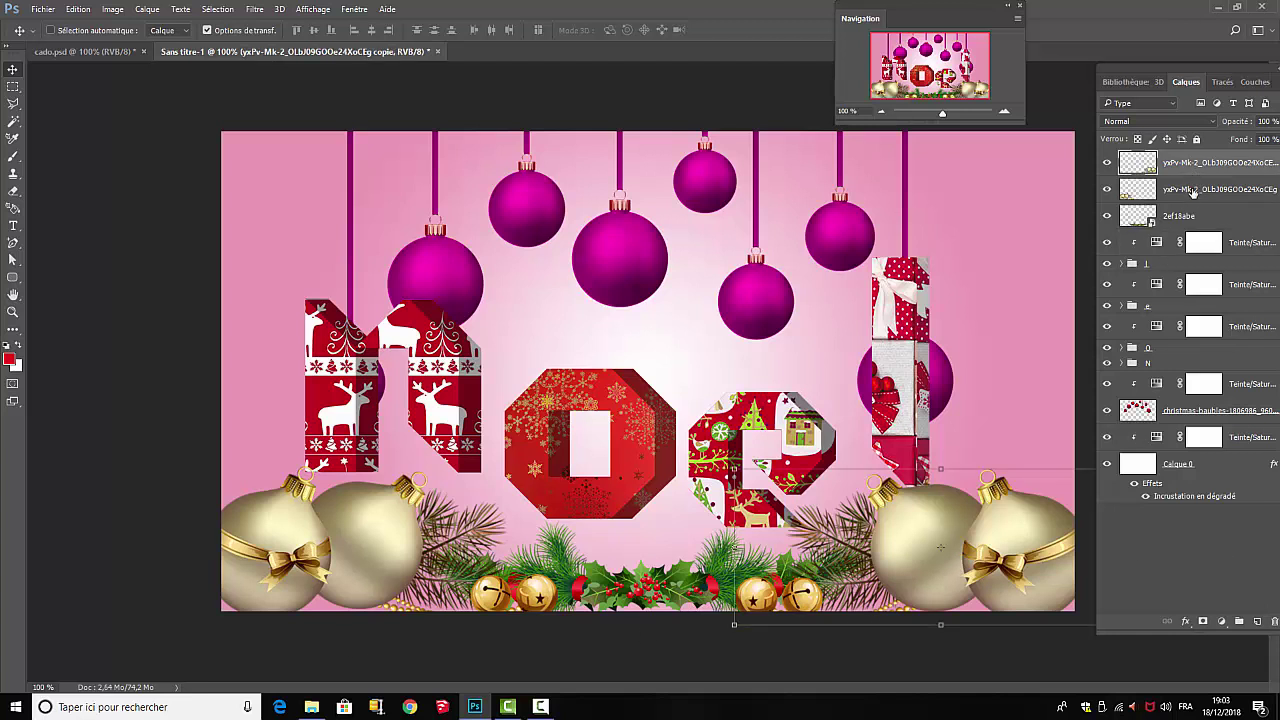
left_click(1194, 190, "shift")
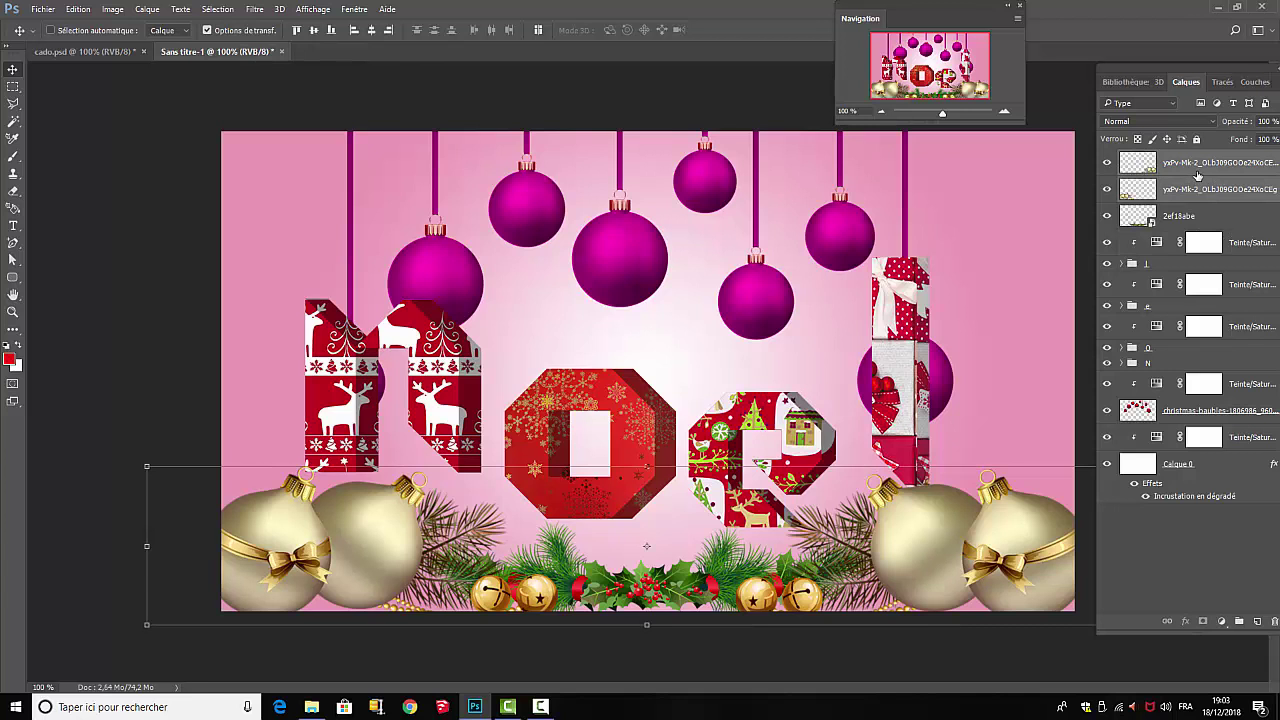
right_click(1196, 188)
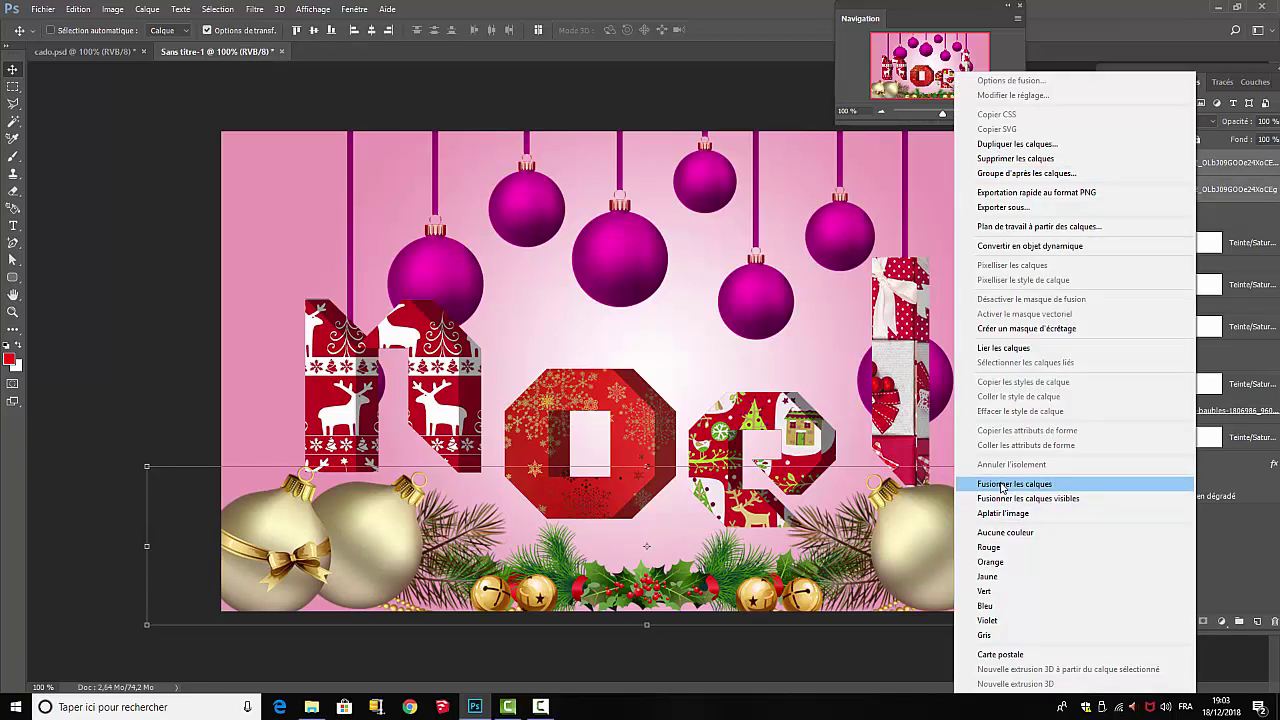
left_click(1001, 484)
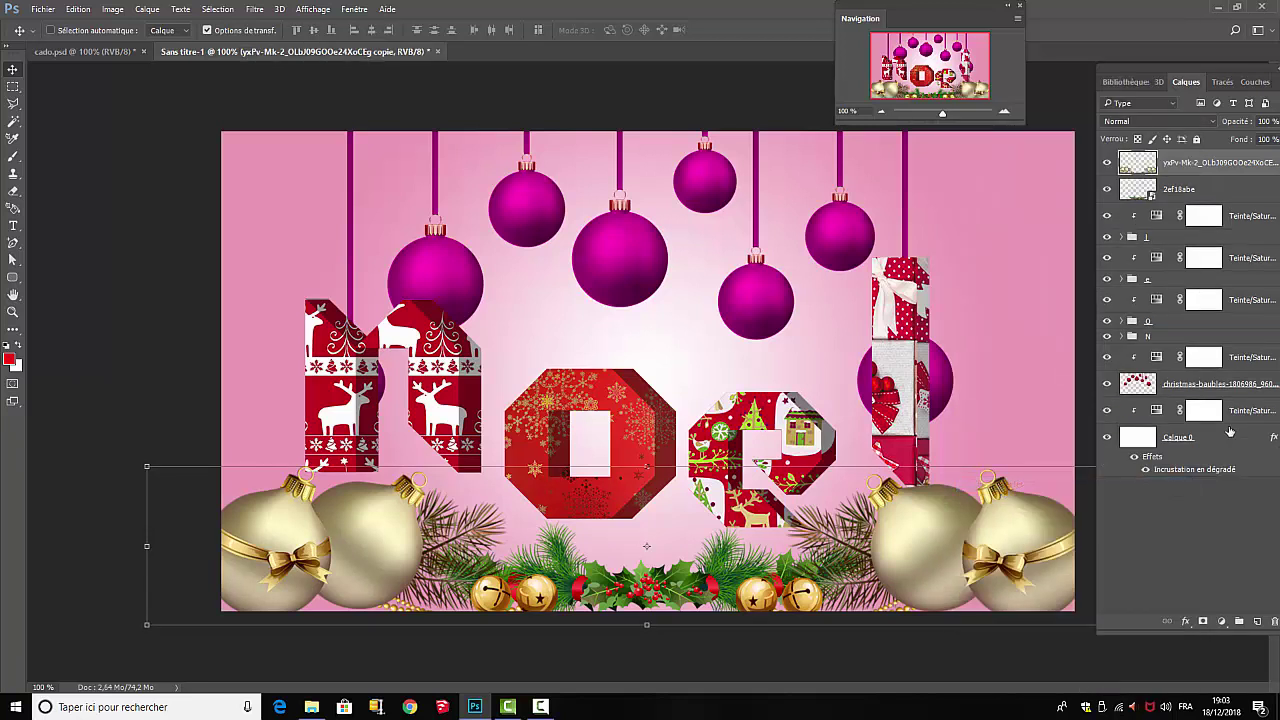
Clip a Hue/Saturation adjustment to the merged gold bauble layer, with hue -9 and lightness -6
left_click(1221, 621)
left_click(1162, 462)
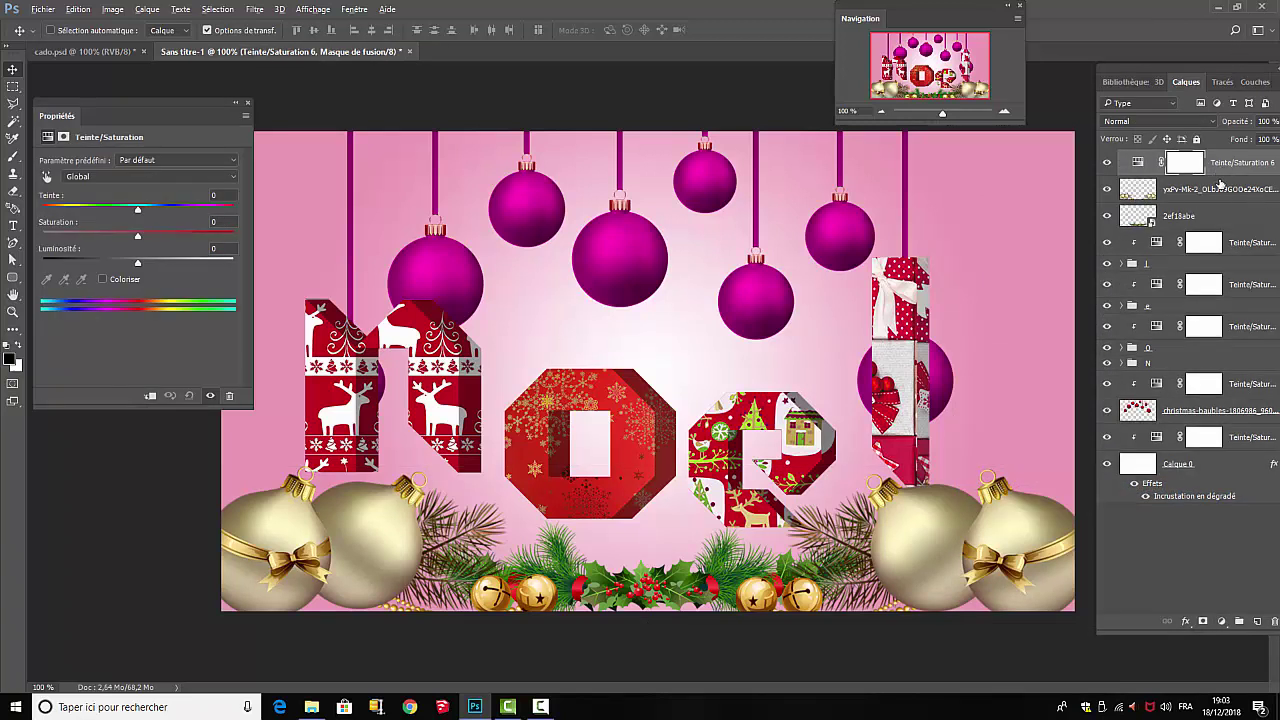
left_click(1221, 172, "alt")
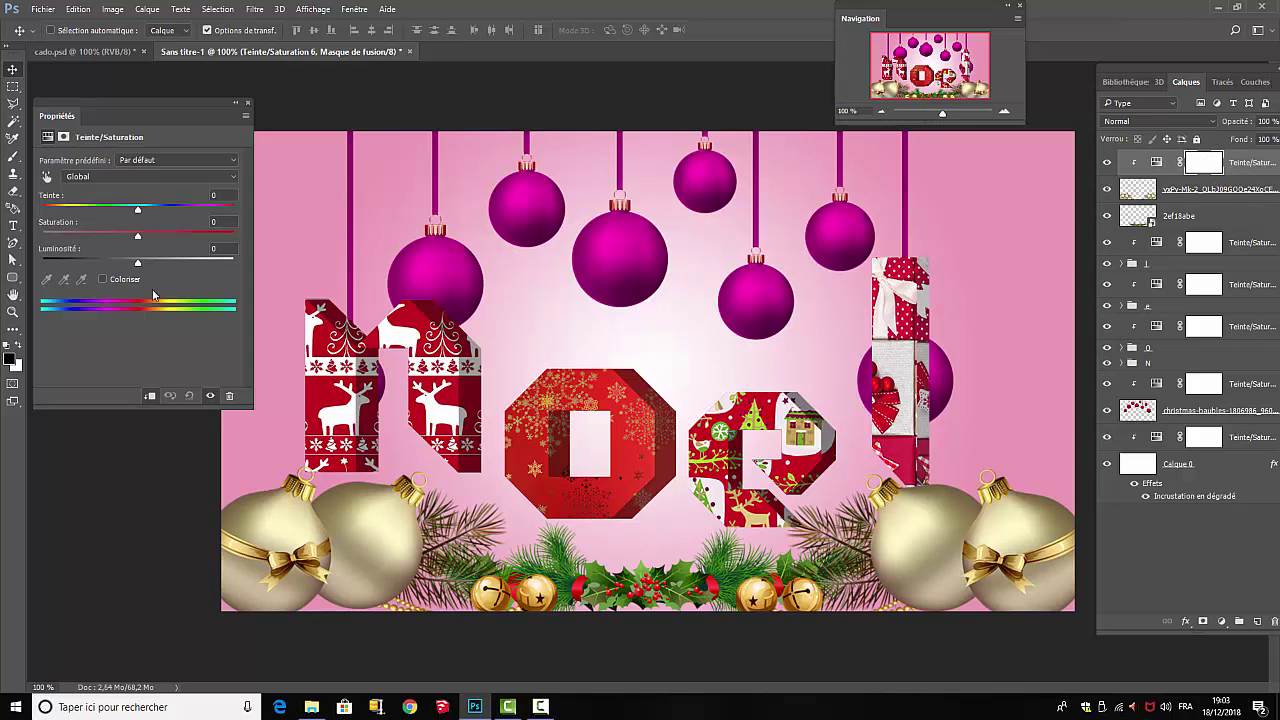
left_click(132, 264)
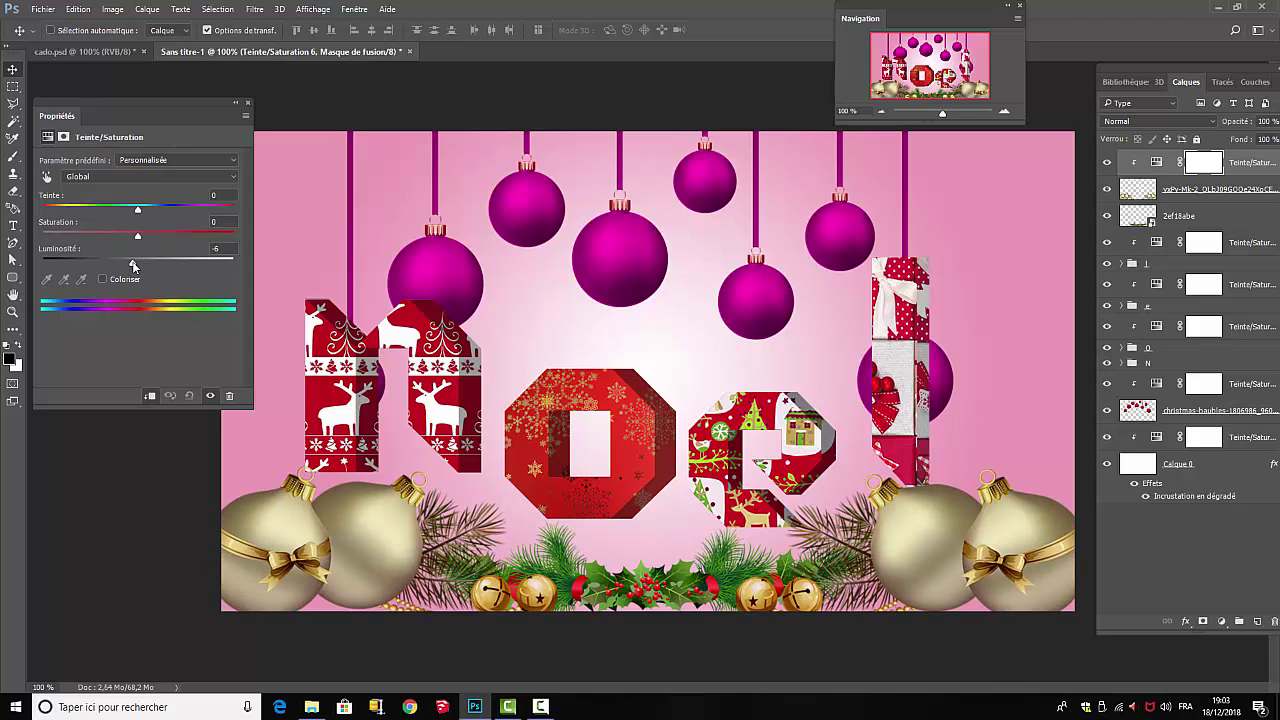
left_click(134, 209)
left_click_drag(136, 213, 129, 212)
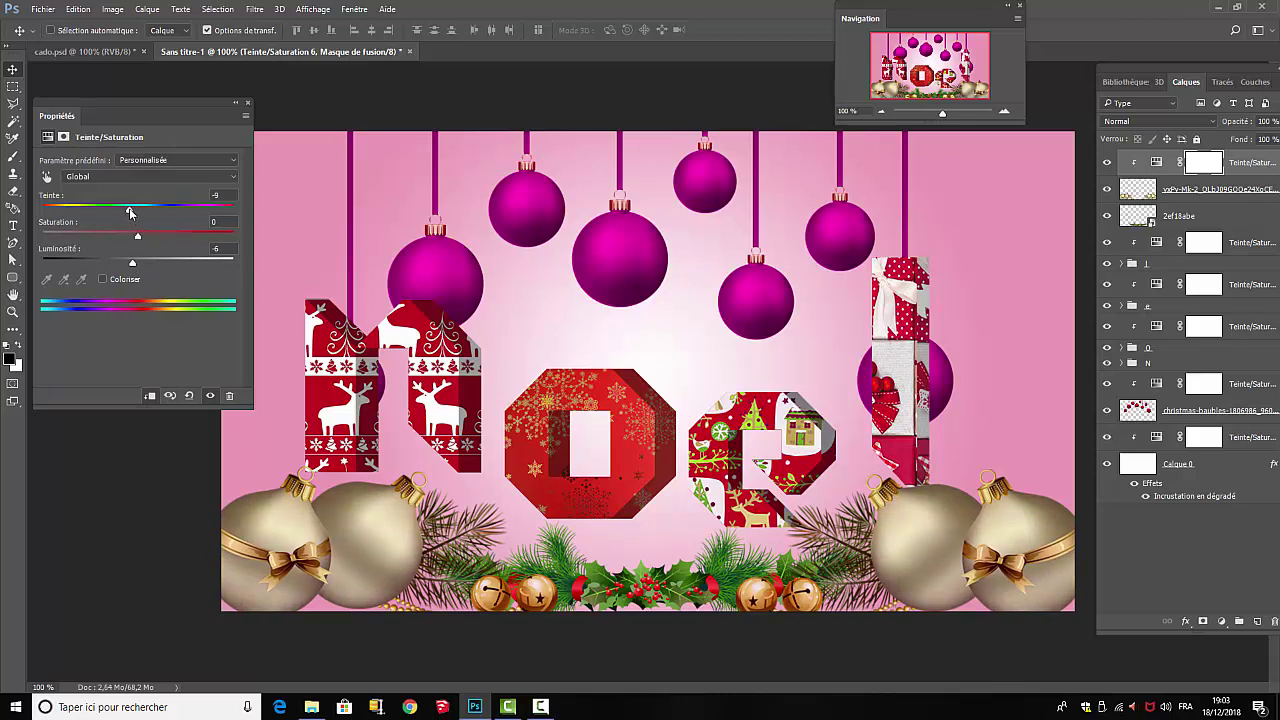
left_click(249, 103)
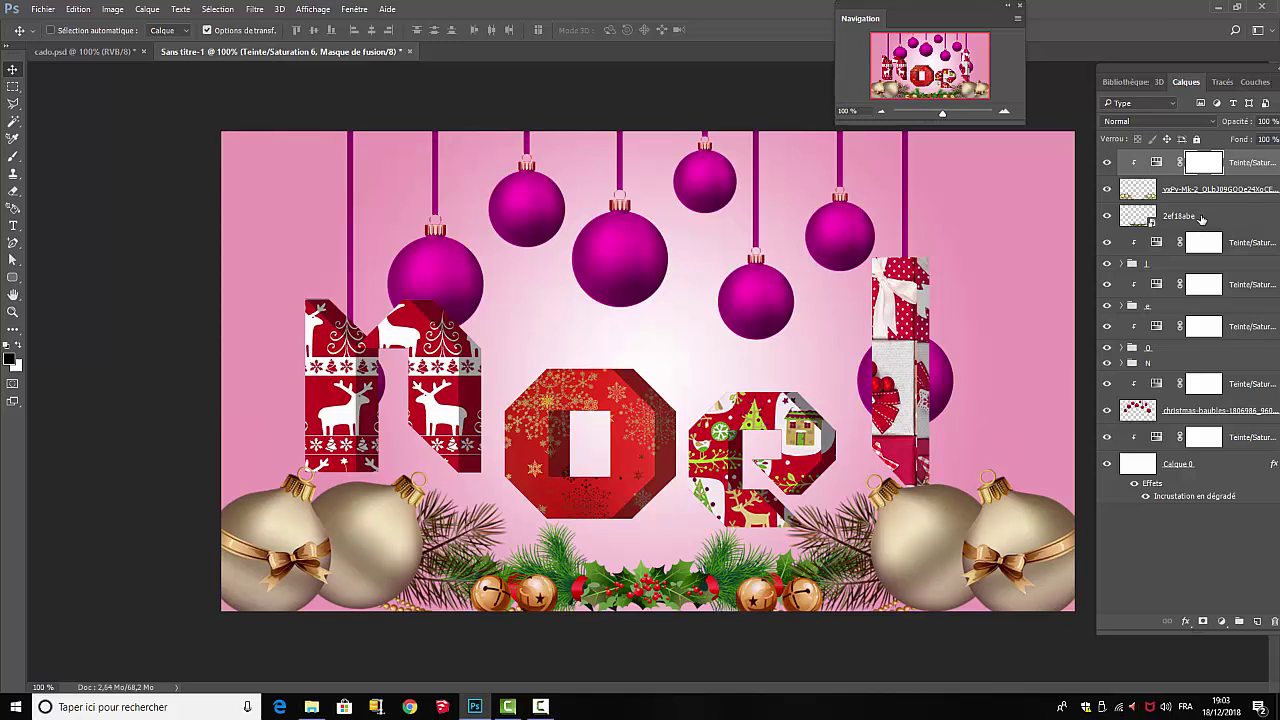
Rasterize the garland smart object layer 2ef18abe
left_click(1200, 219)
right_click(1190, 219)
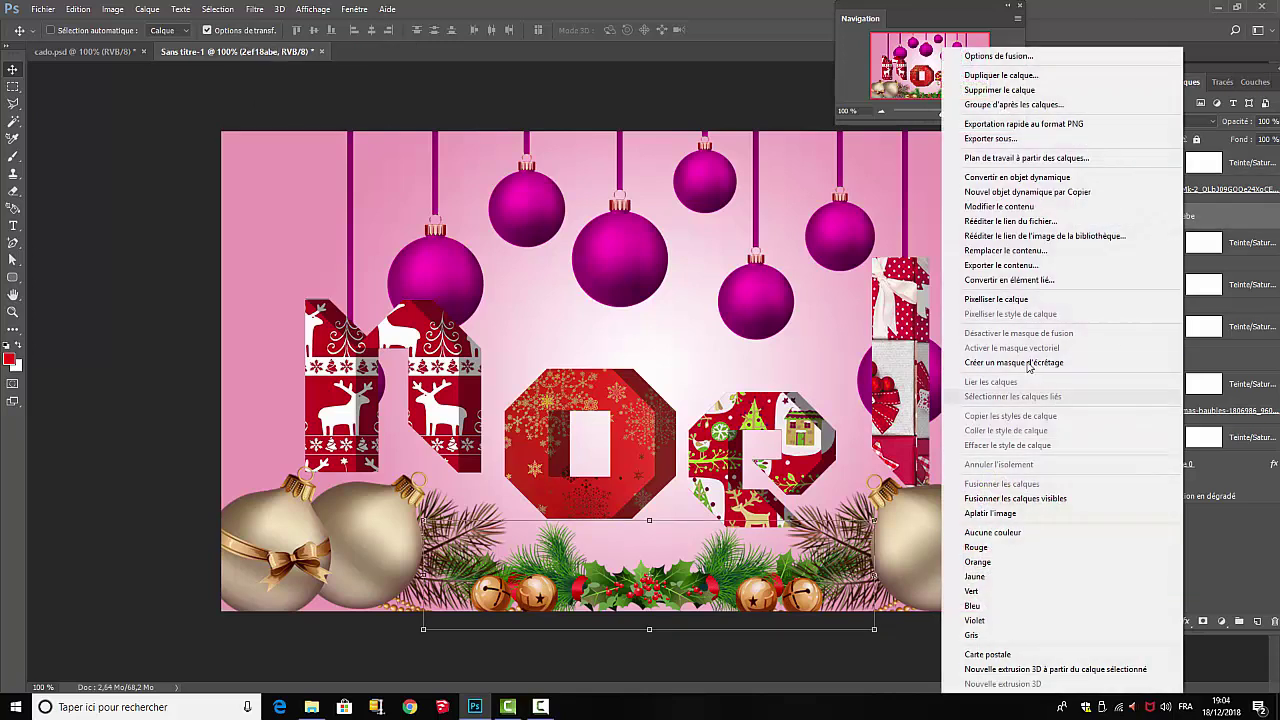
left_click(996, 299)
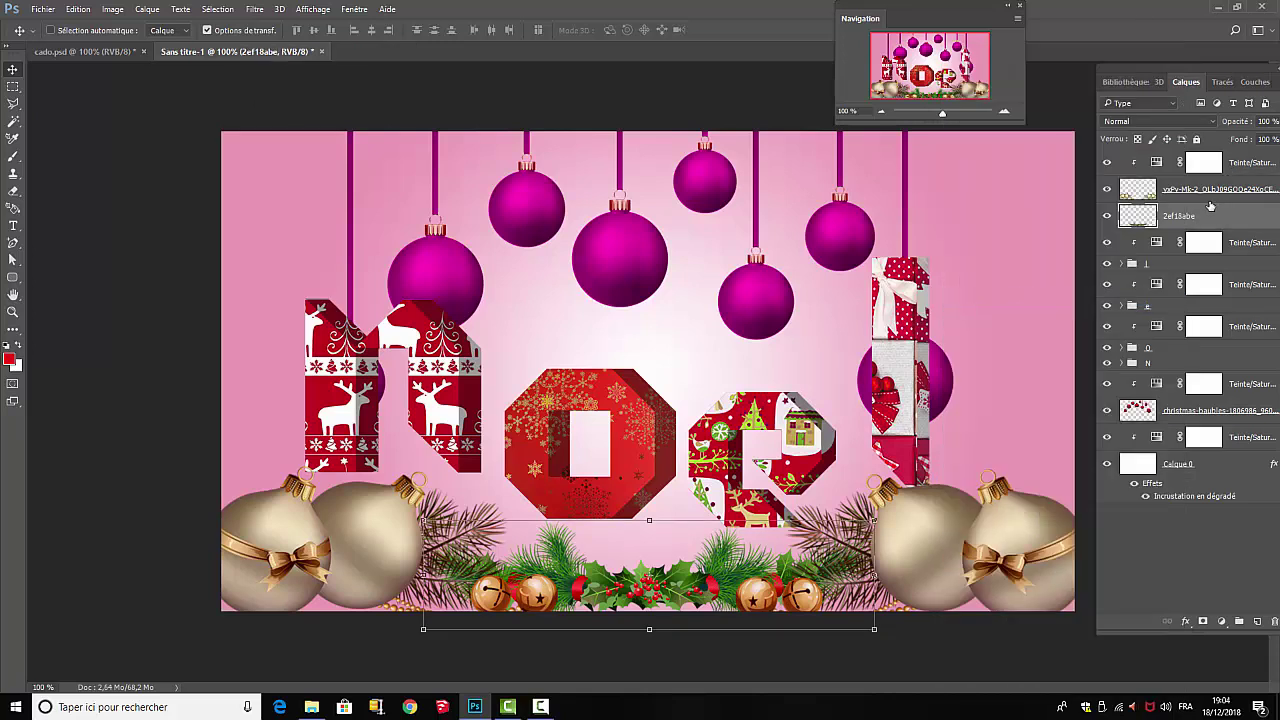
Clip a Hue/Saturation adjustment to the garland layer 2ef18abe, with lightness -13
left_click(1222, 622)
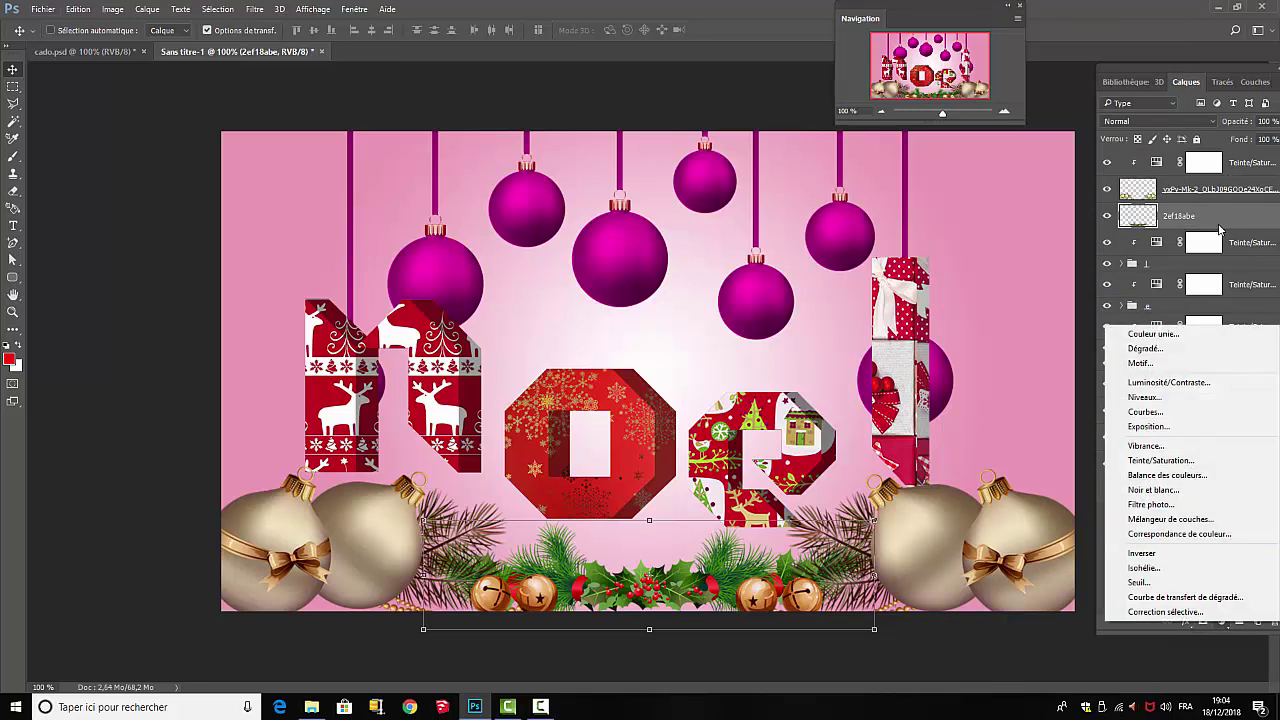
left_click(1160, 461)
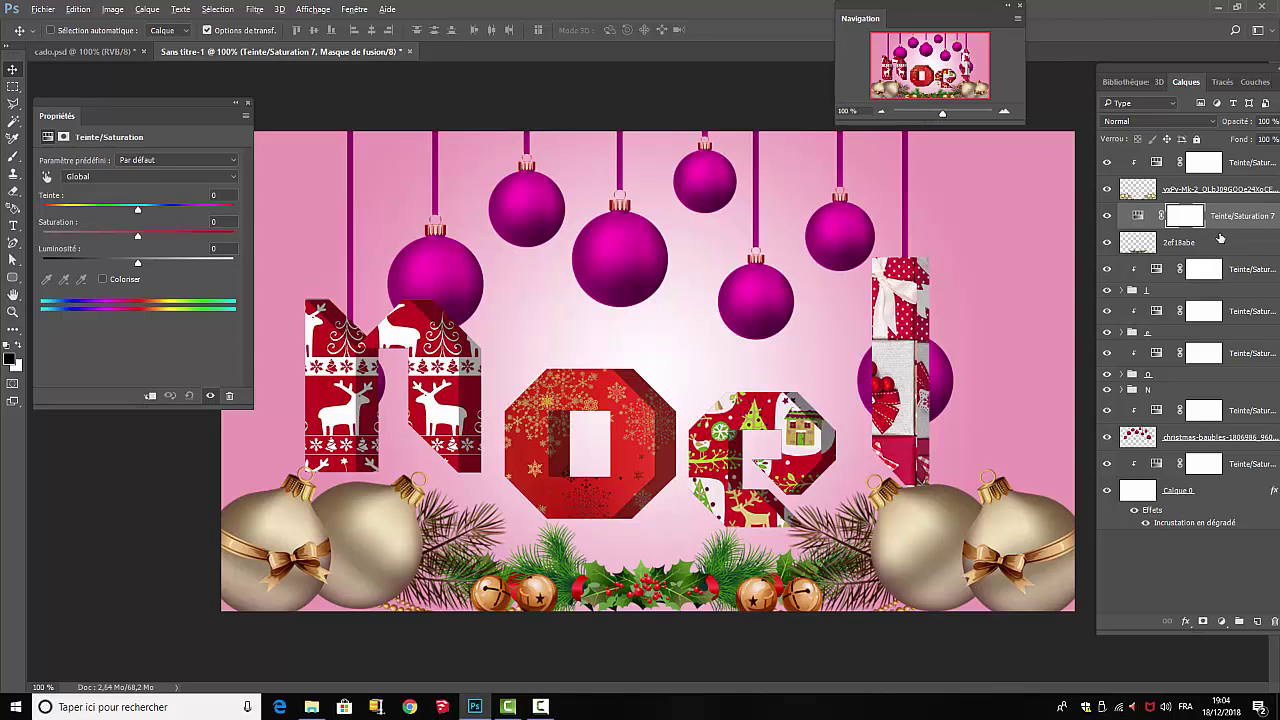
left_click(1221, 225, "alt")
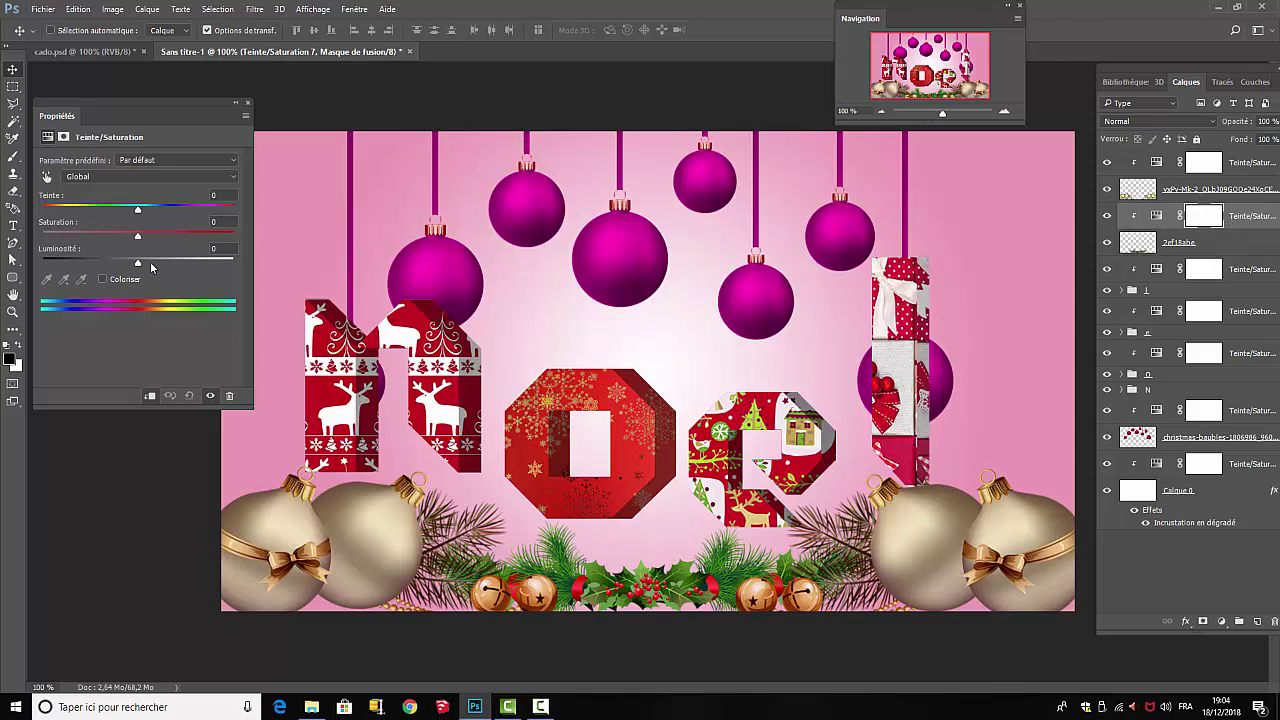
left_click_drag(140, 263, 125, 261)
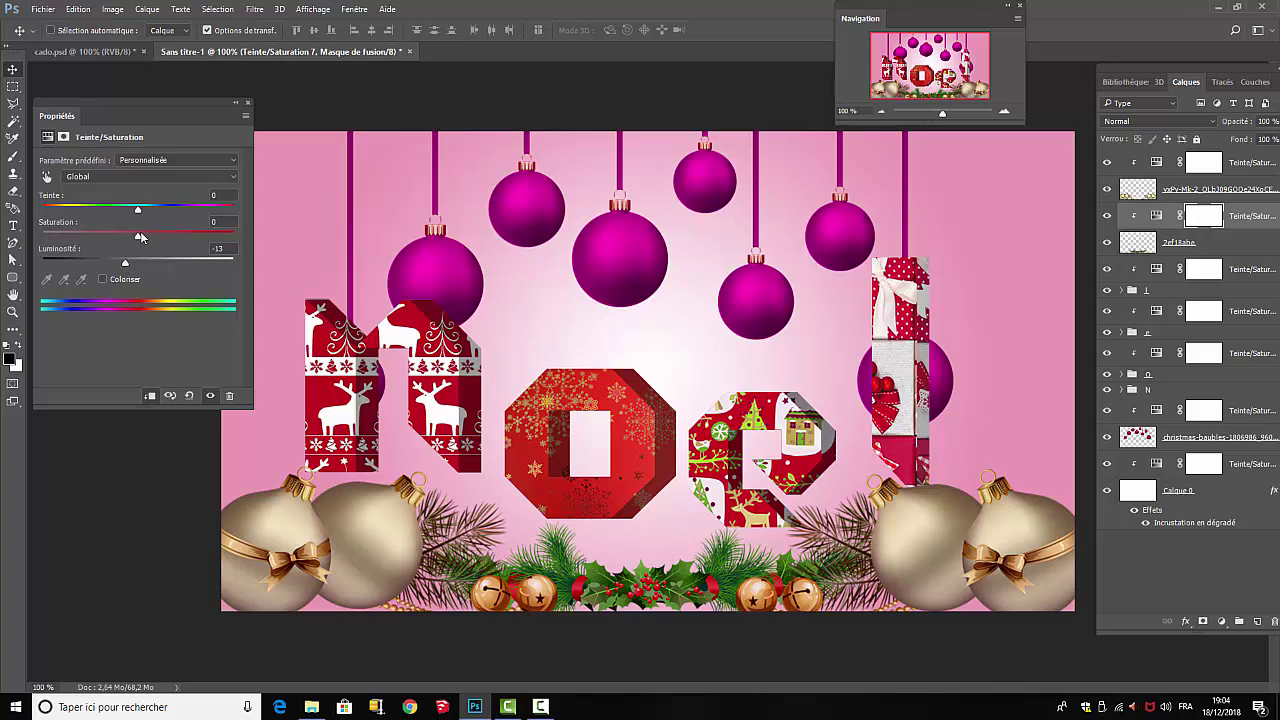
left_click(248, 104)
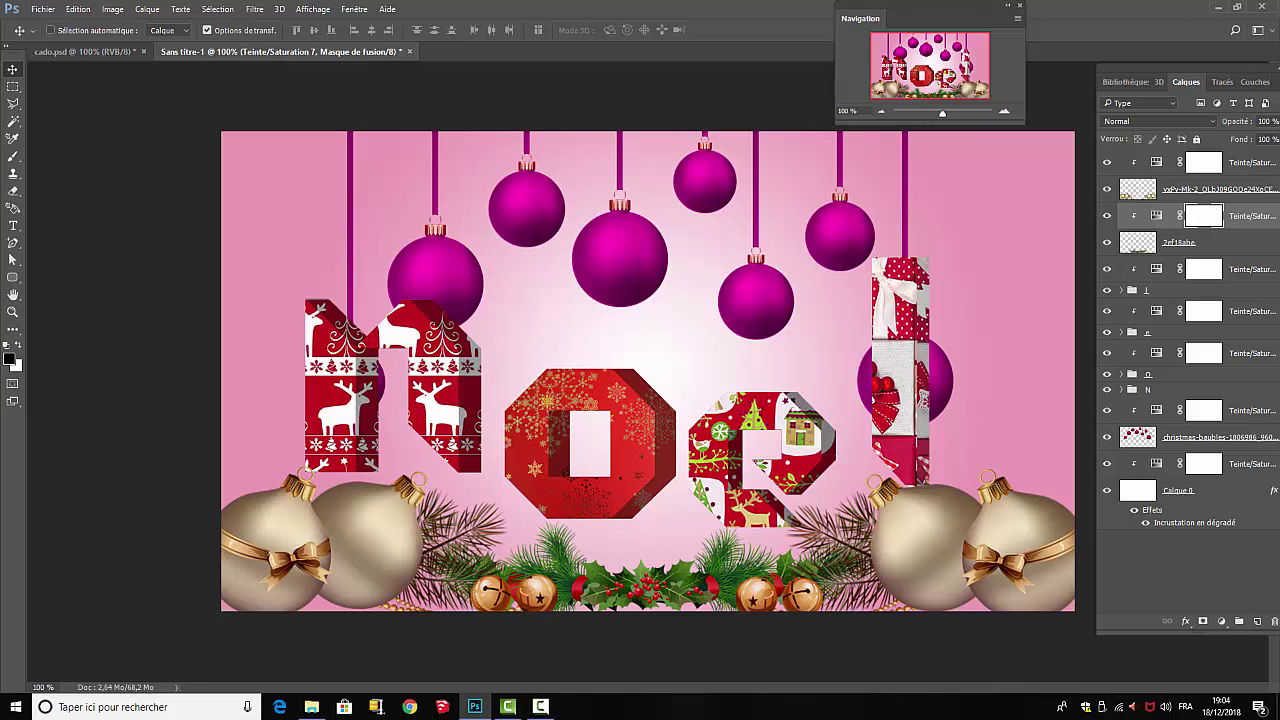
Add the text JOYEUX in the Palace Script MT font above the Noël letters, on its own layer
left_click(1224, 579)
left_click(13, 226)
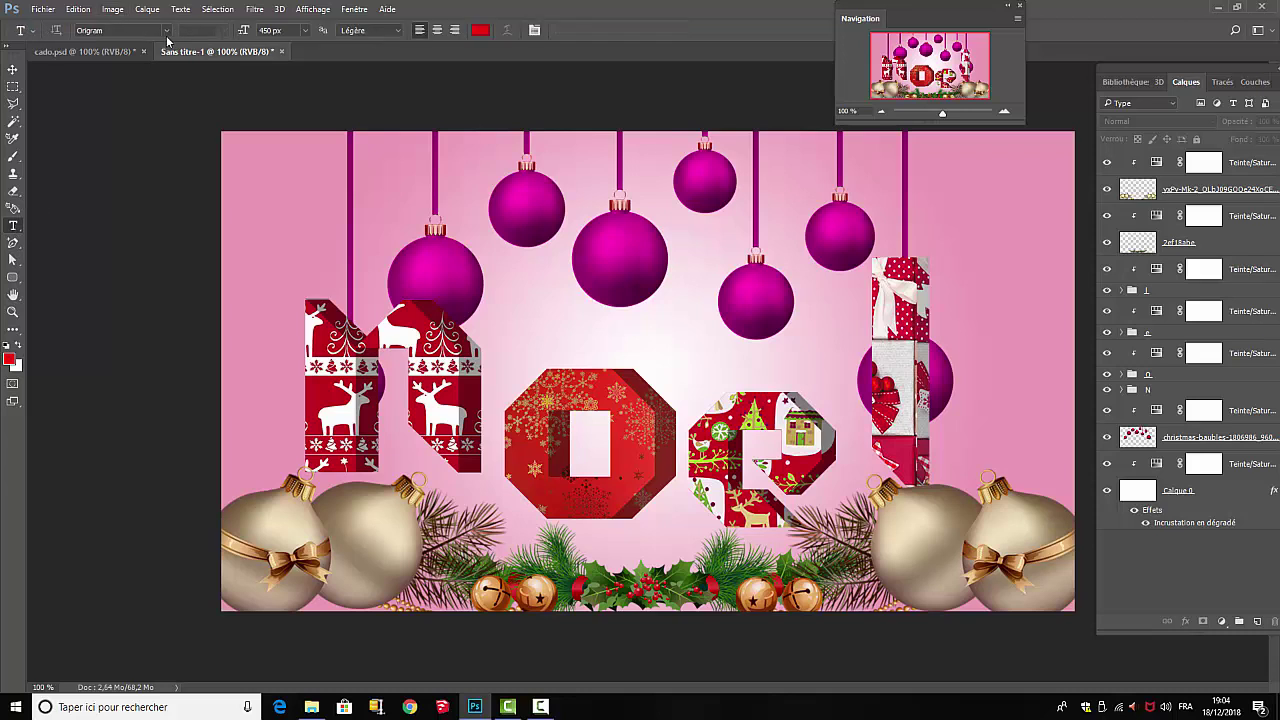
left_click(167, 31)
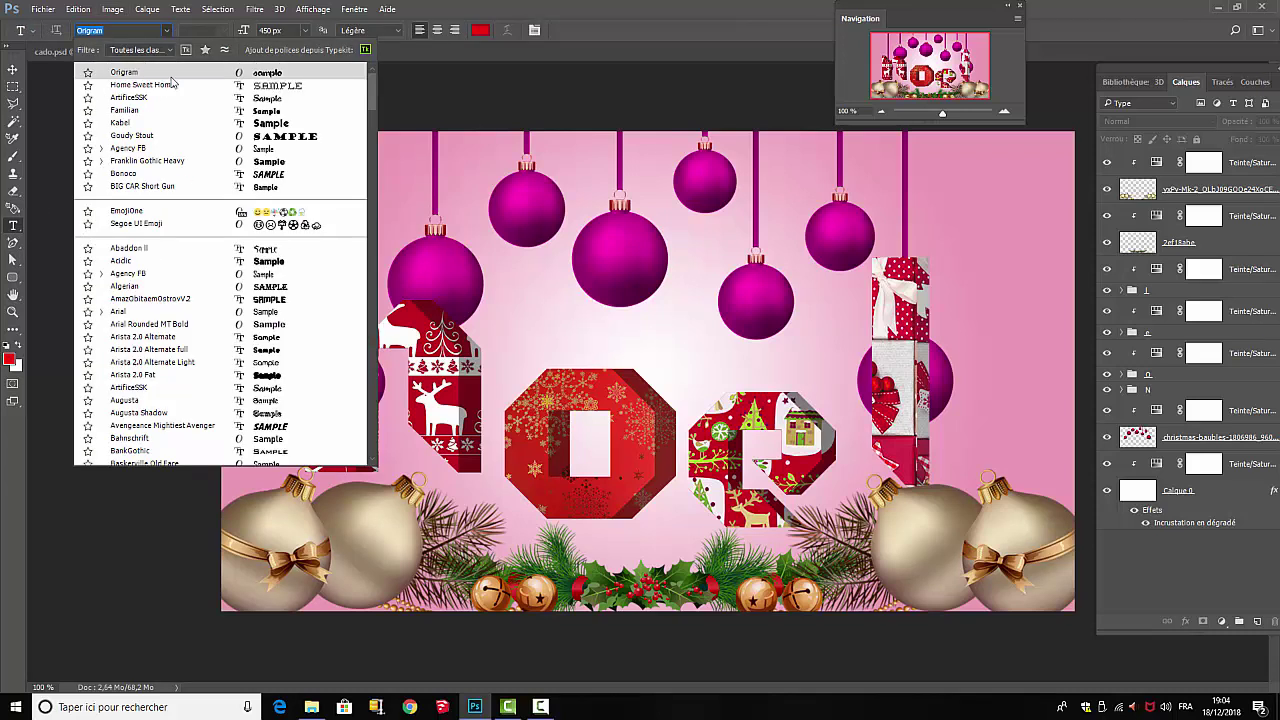
scroll(196, 316, "down", 4)
scroll(193, 316, "down", 10)
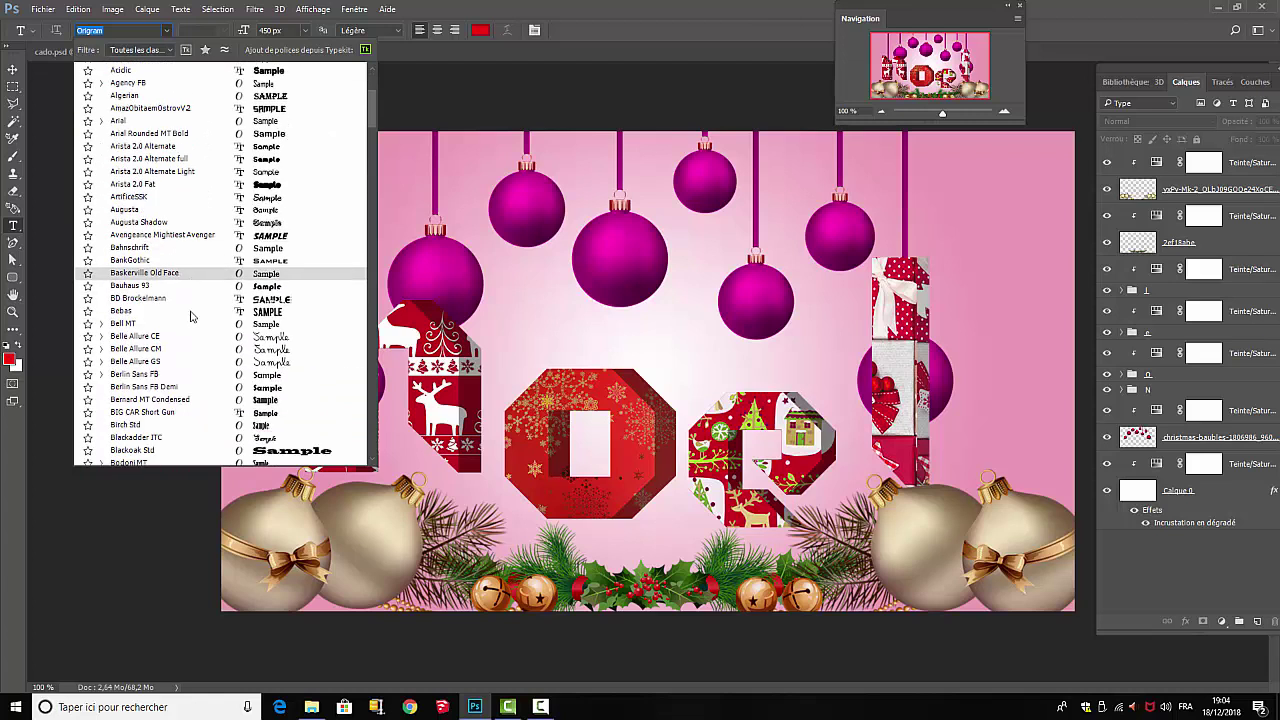
scroll(187, 327, "down", 10)
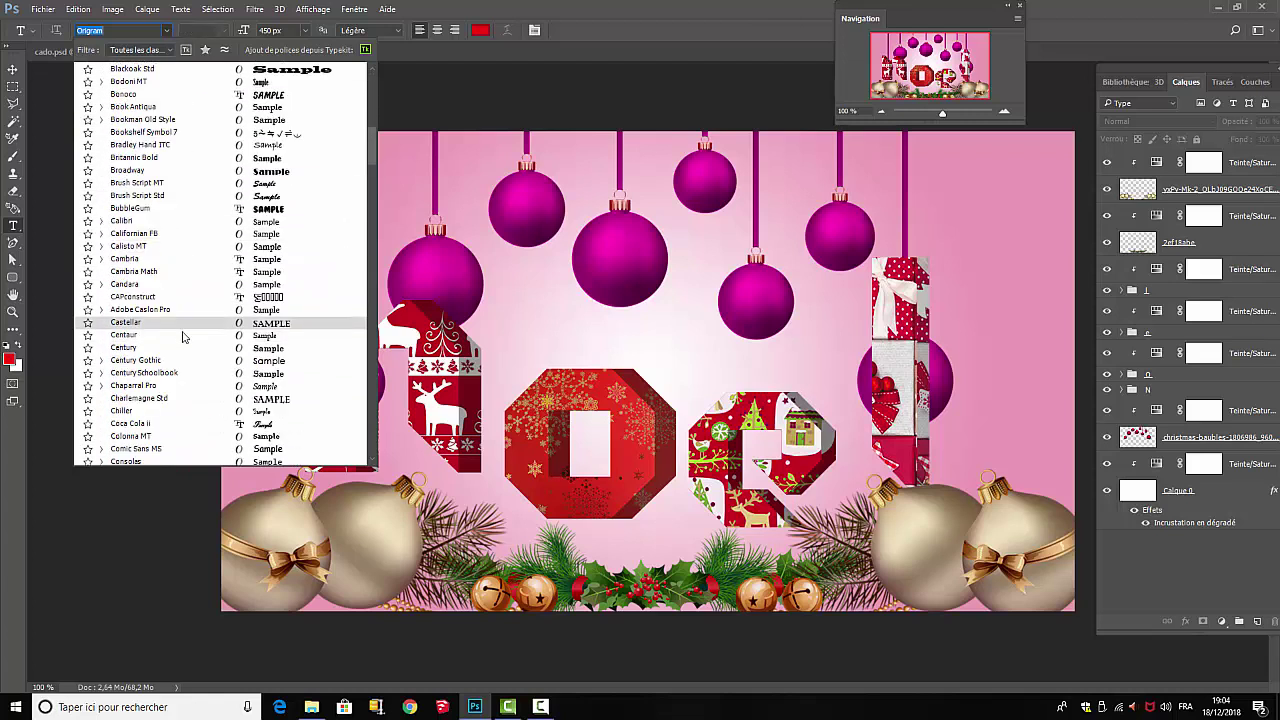
scroll(196, 349, "down", 8)
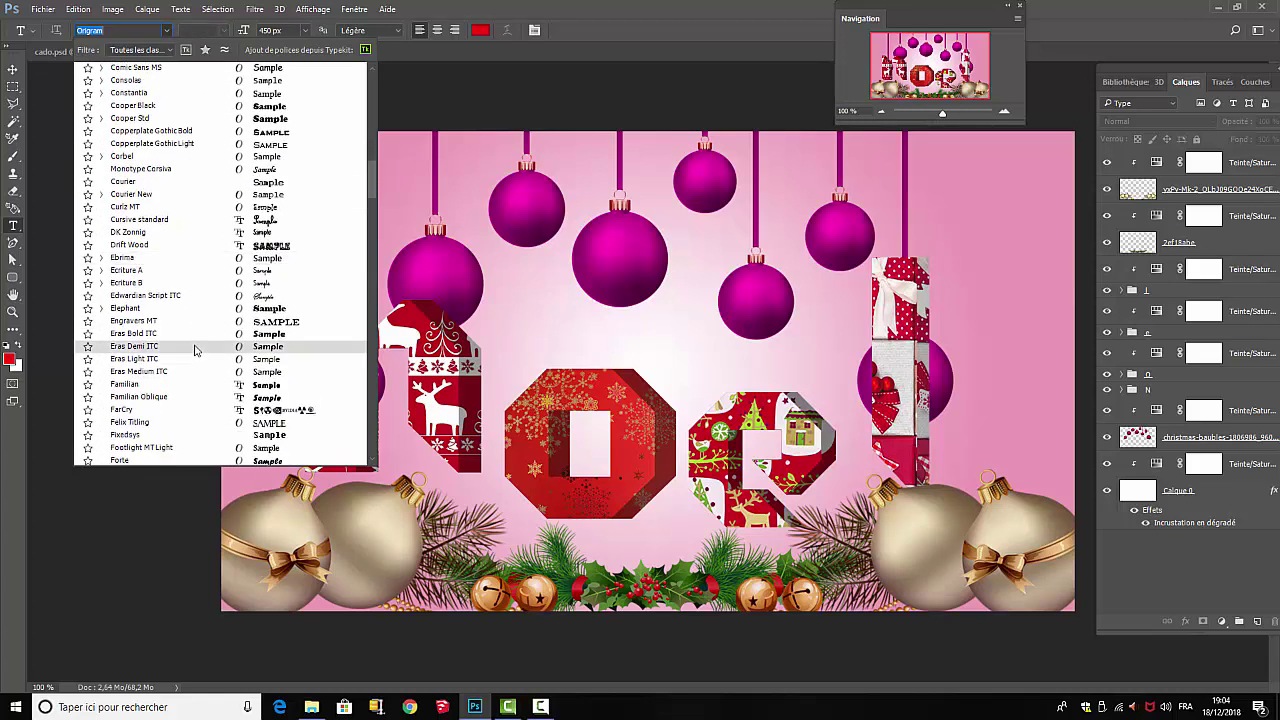
left_click_drag(368, 195, 383, 321)
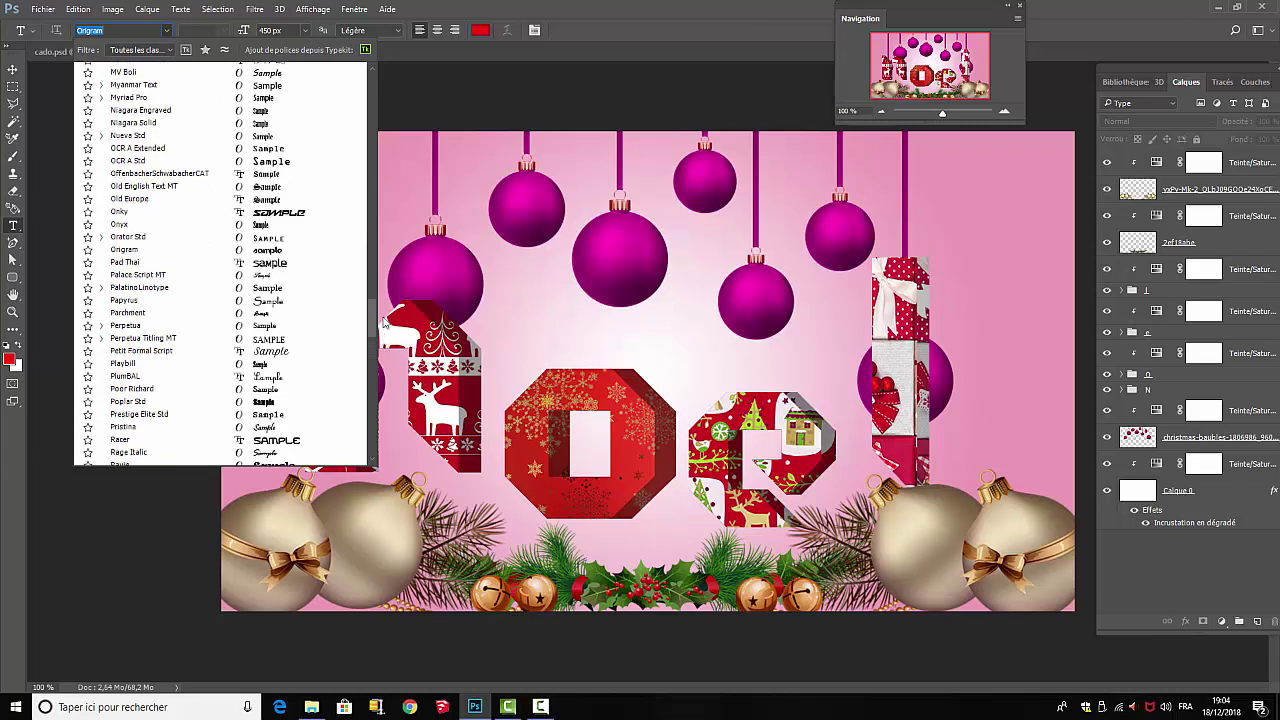
left_click(142, 274)
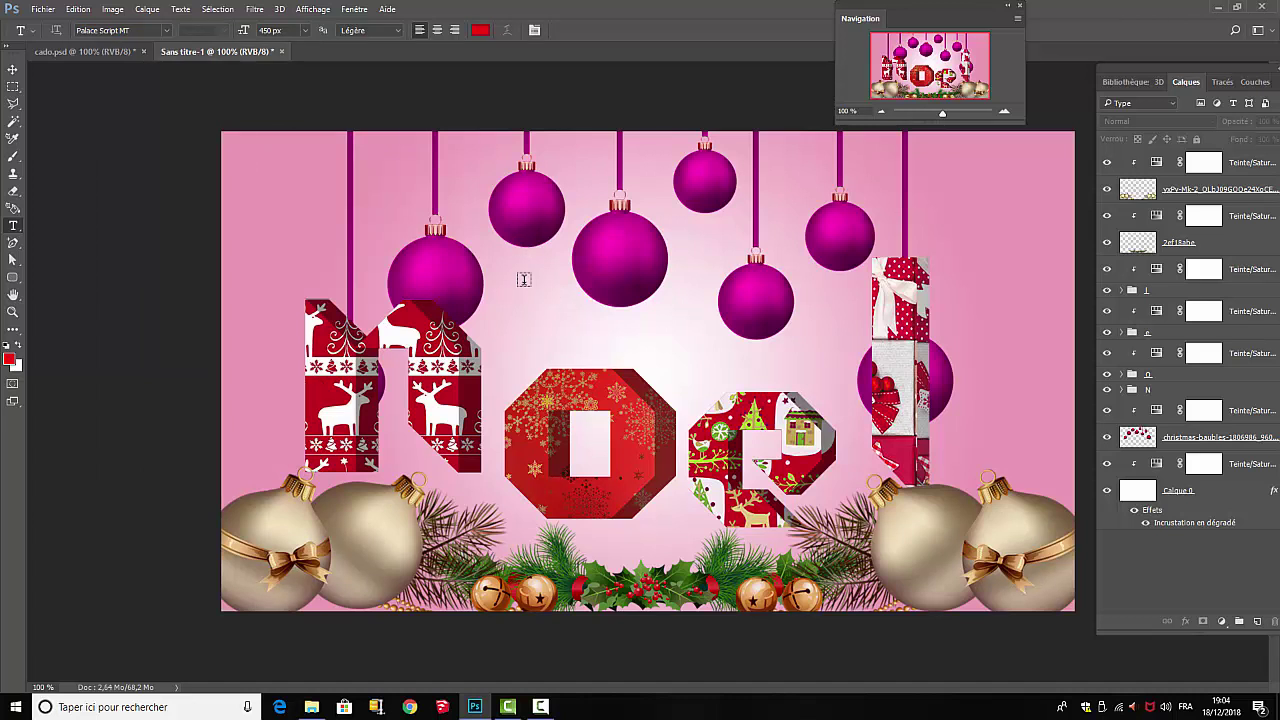
left_click(530, 298)
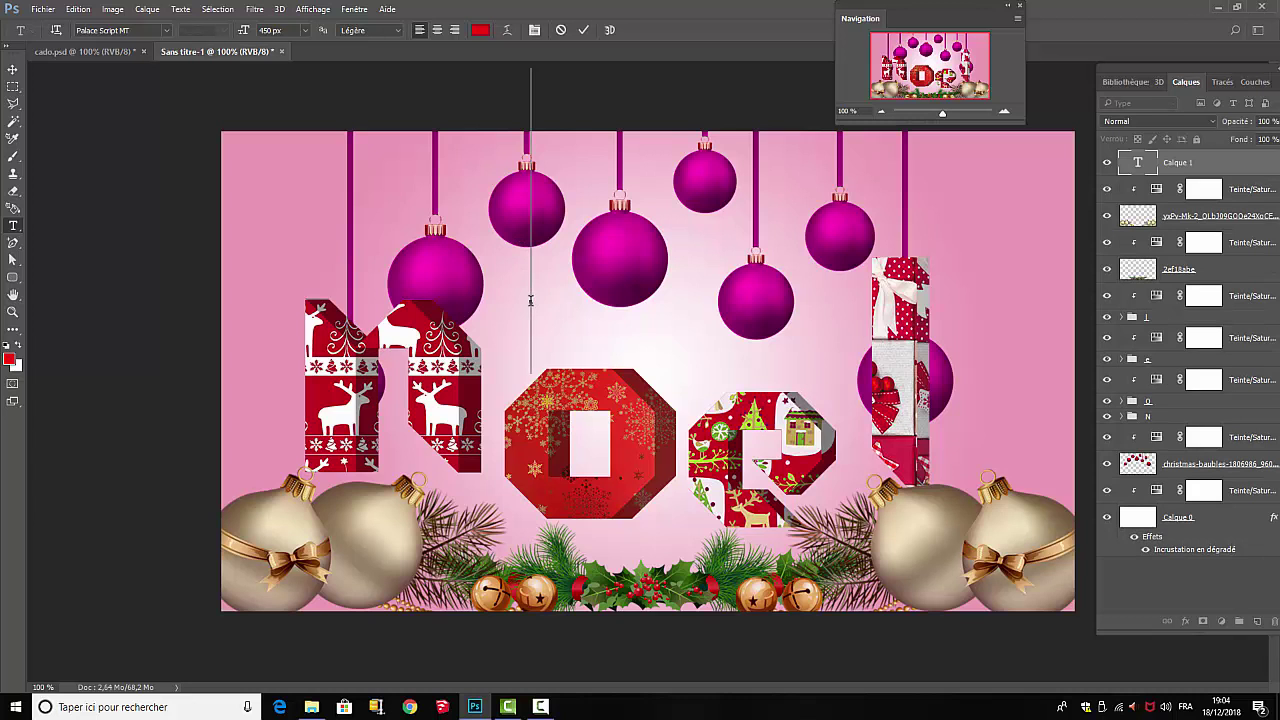
type("JOYE")
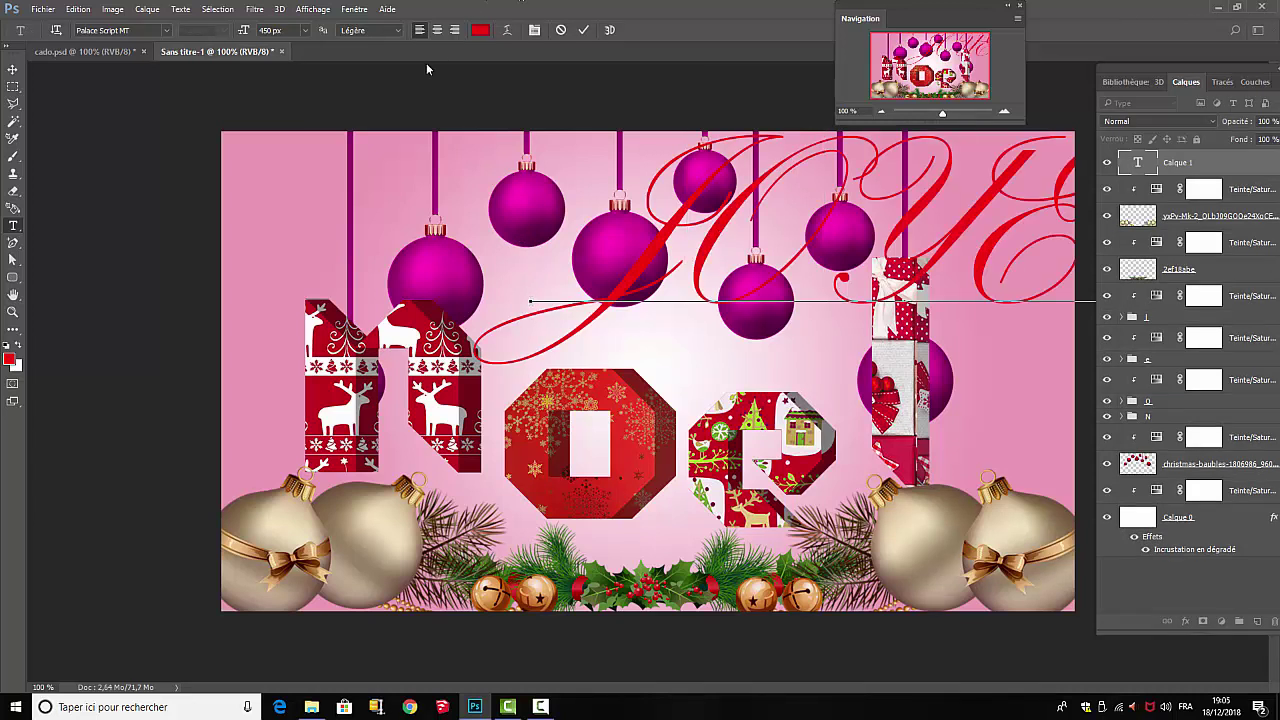
Set the JOYEUX text size to 200 px and move the word so it sits centred above the Noël letters
double_click(1138, 166)
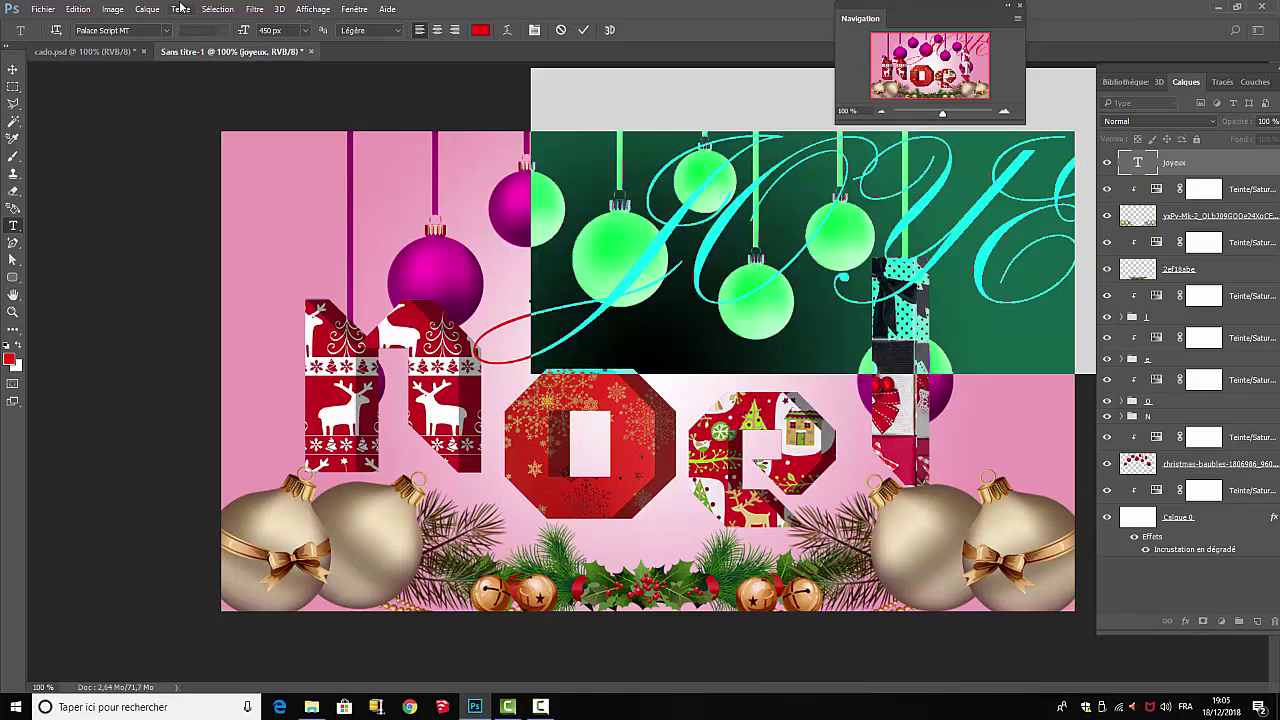
left_click(303, 31)
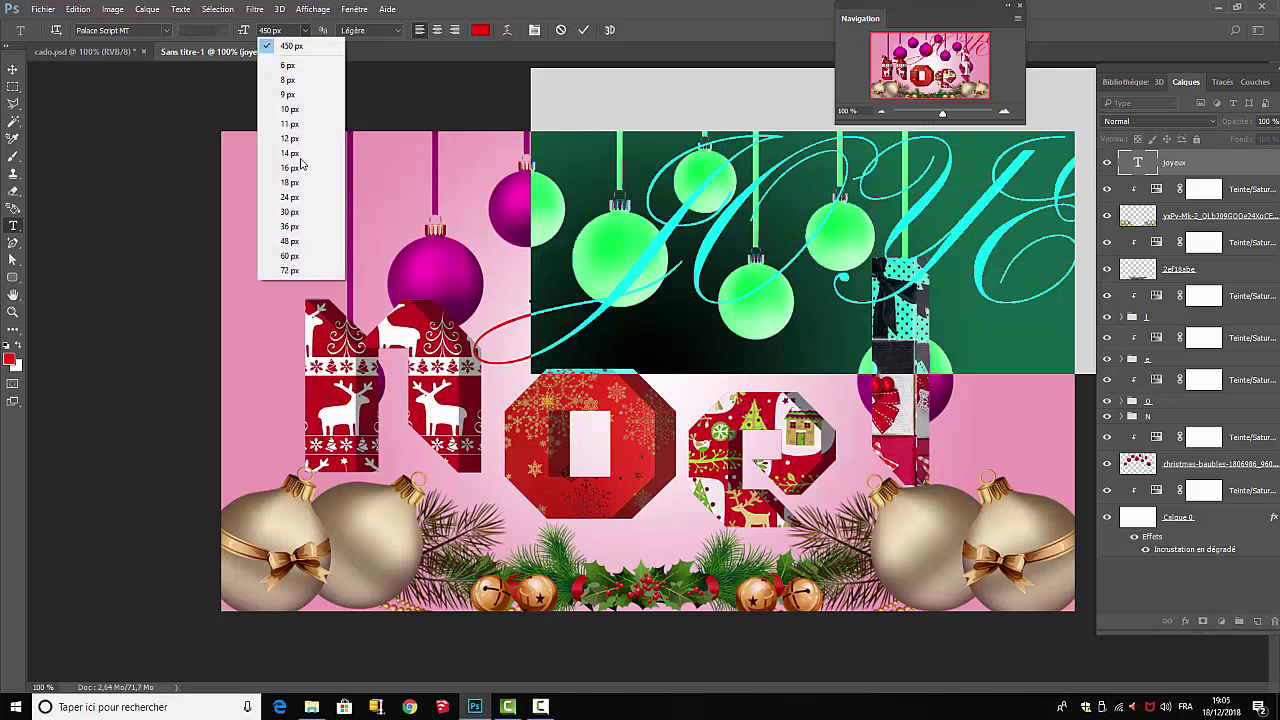
left_click(276, 30)
type("250")
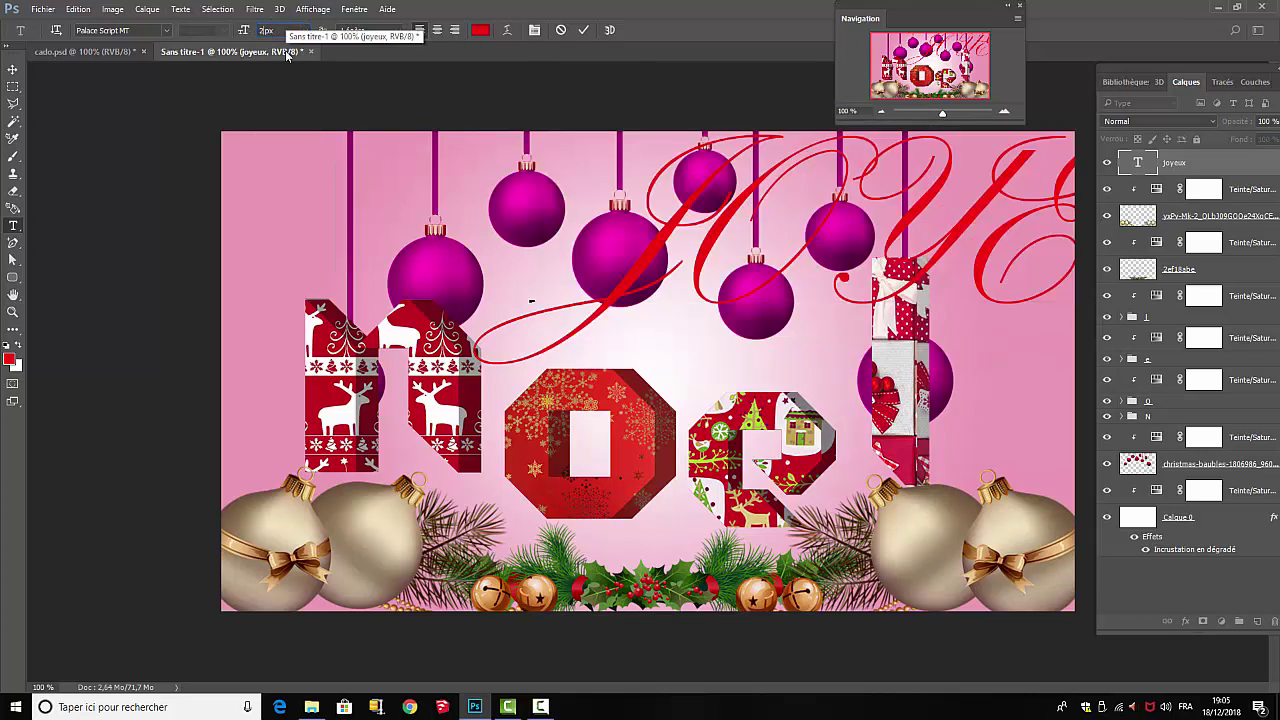
key("Return")
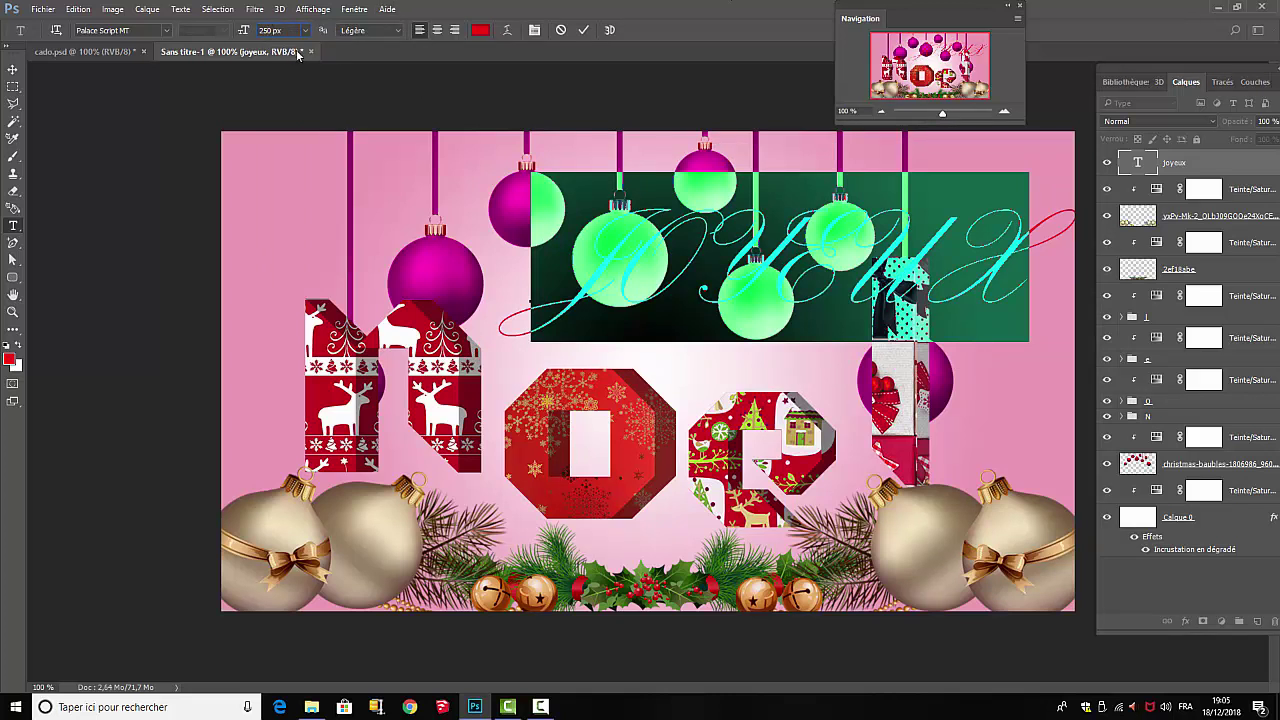
type("202")
key("Return")
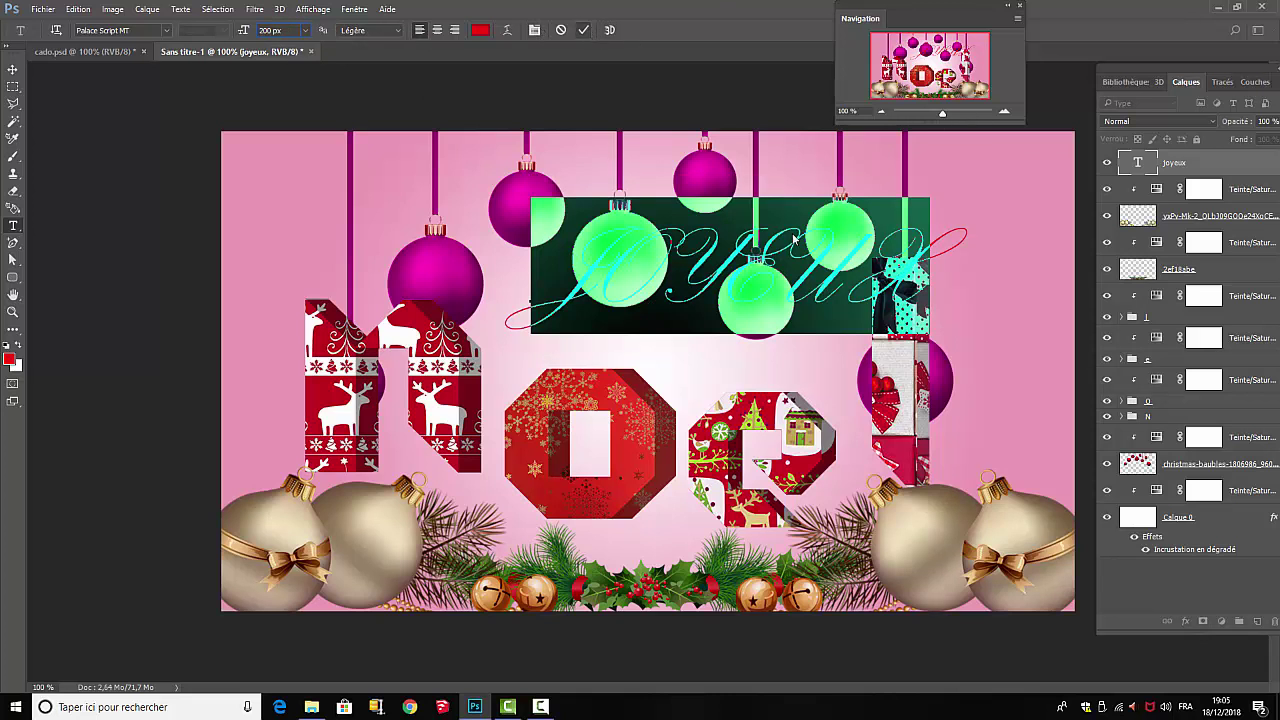
left_click(585, 30)
left_click(13, 69)
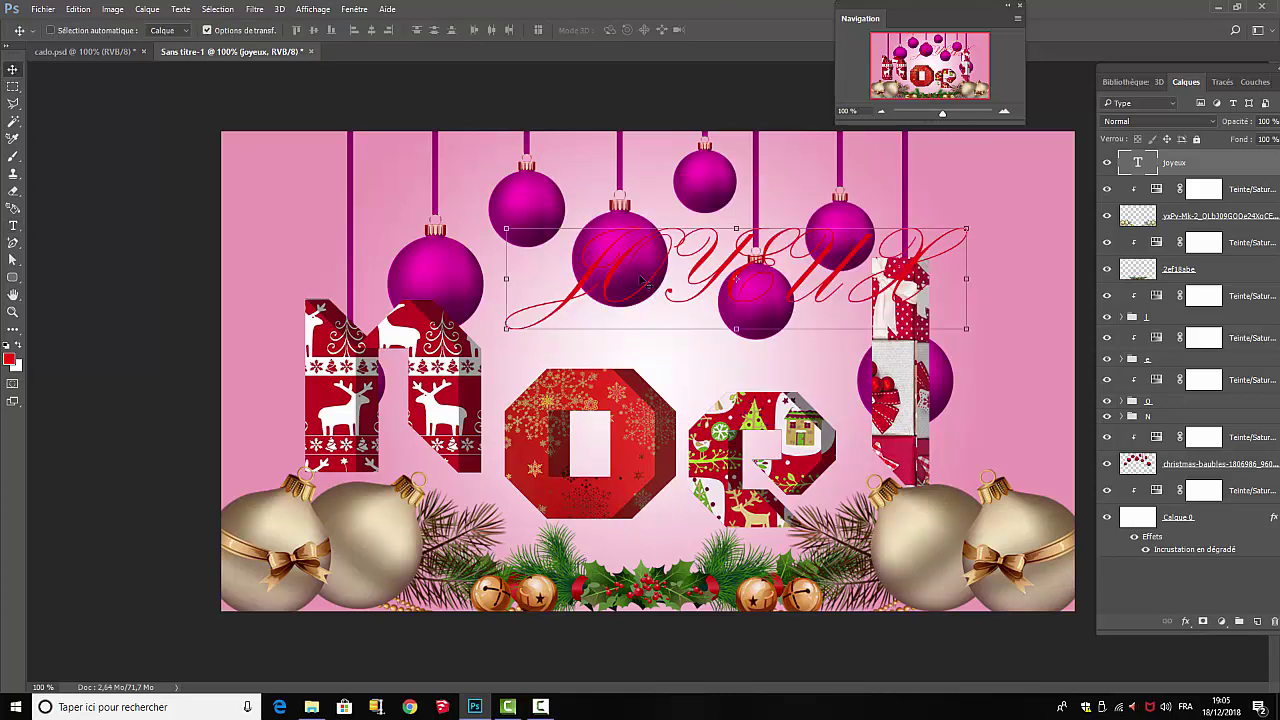
left_click_drag(740, 258, 657, 293)
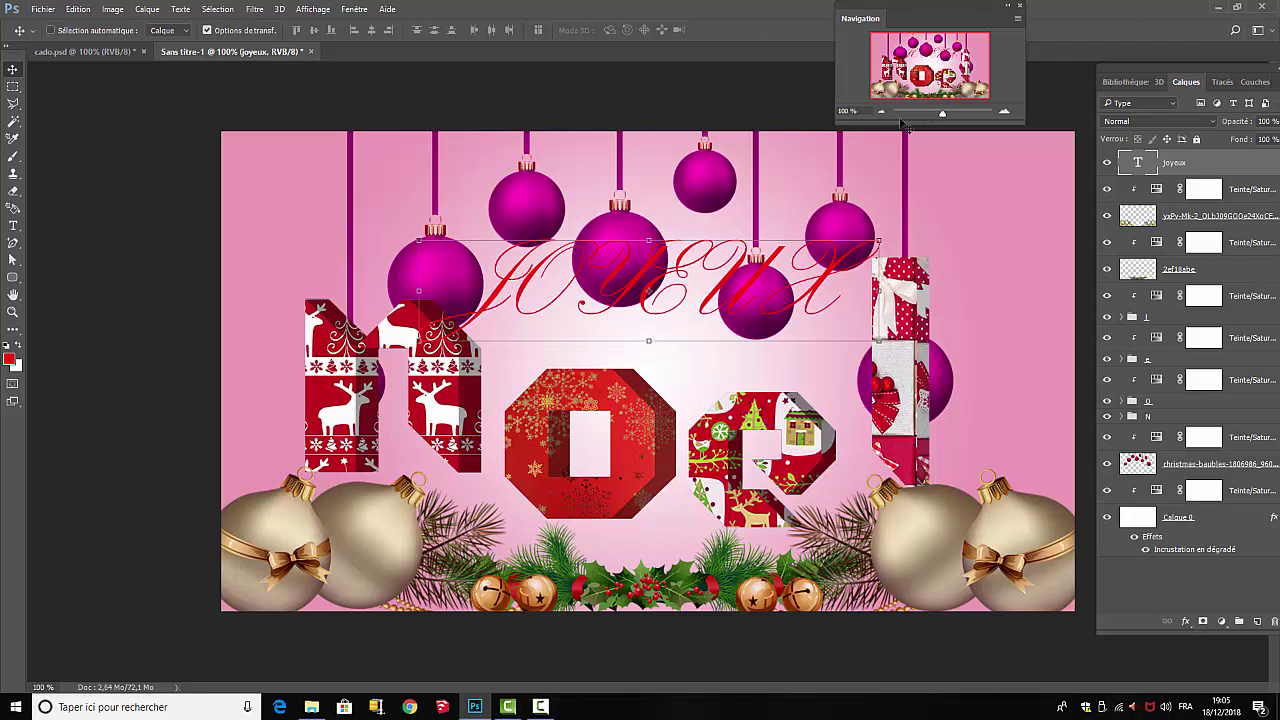
Add a stroke (Contour) layer style to the JOYEUX text, 3 px in size and positioned outside (Extérieur)
left_click(148, 10)
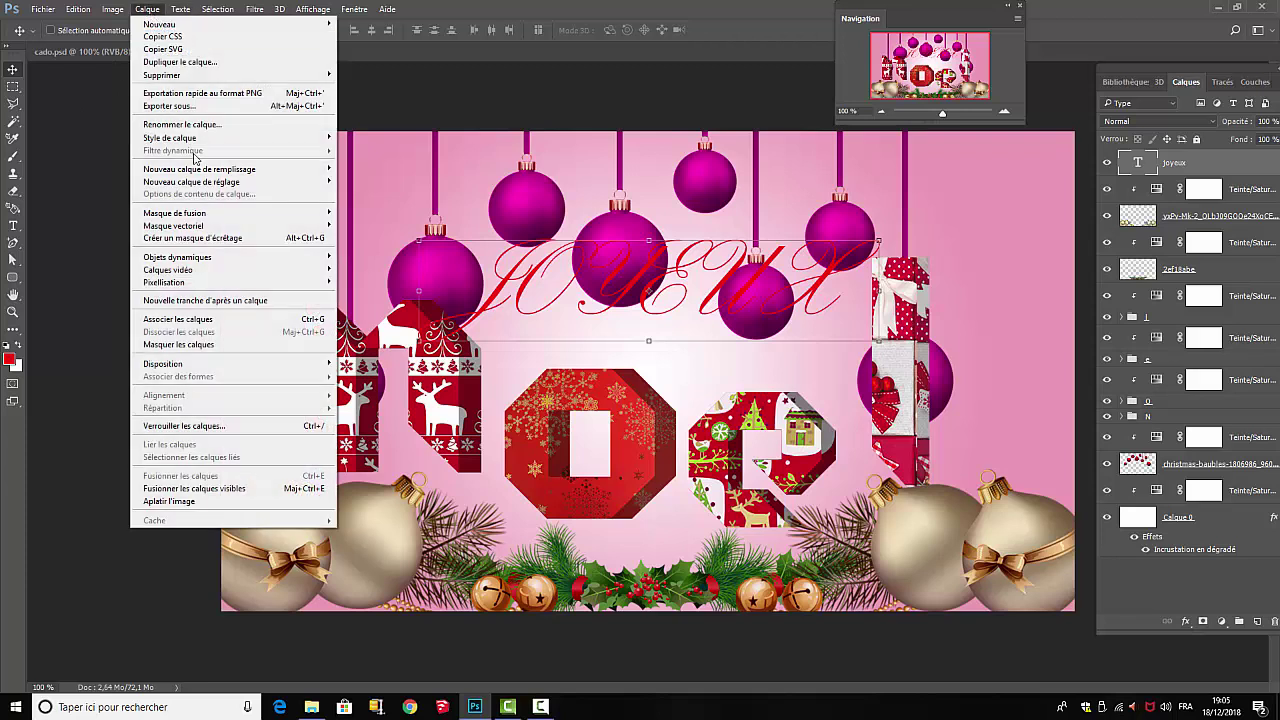
mouse_move(183, 140)
left_click(389, 137)
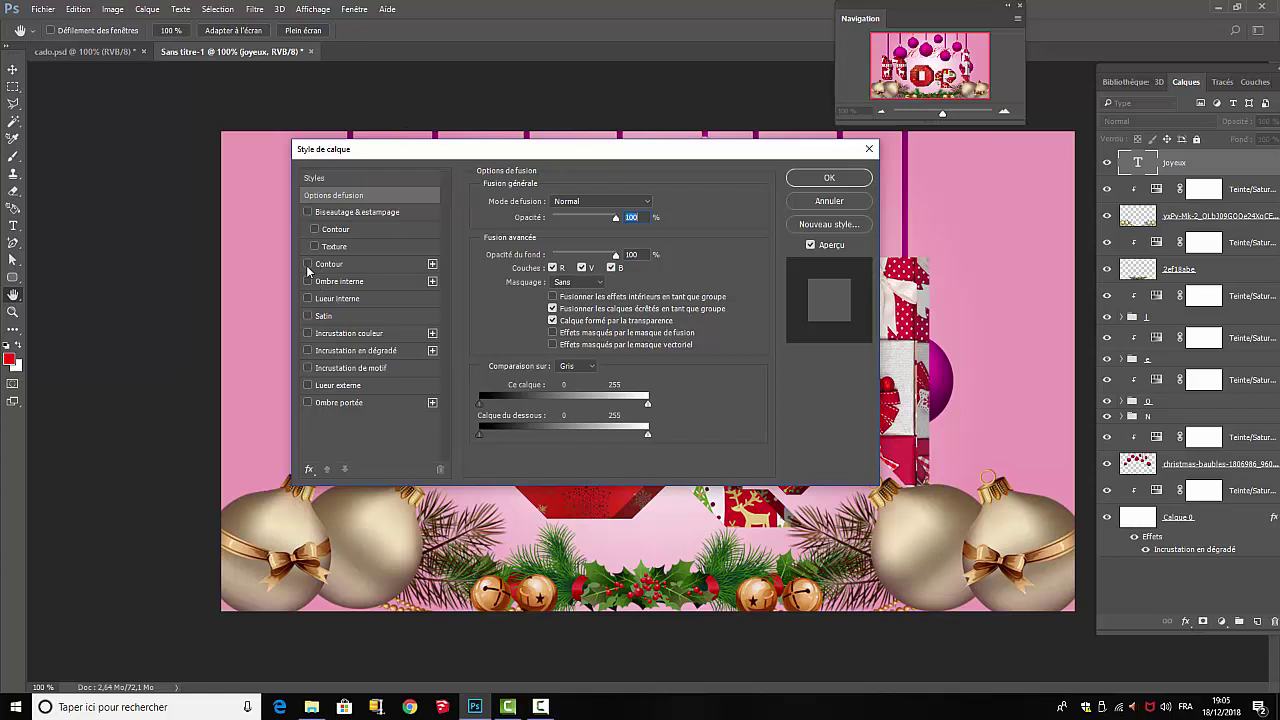
left_click(326, 266)
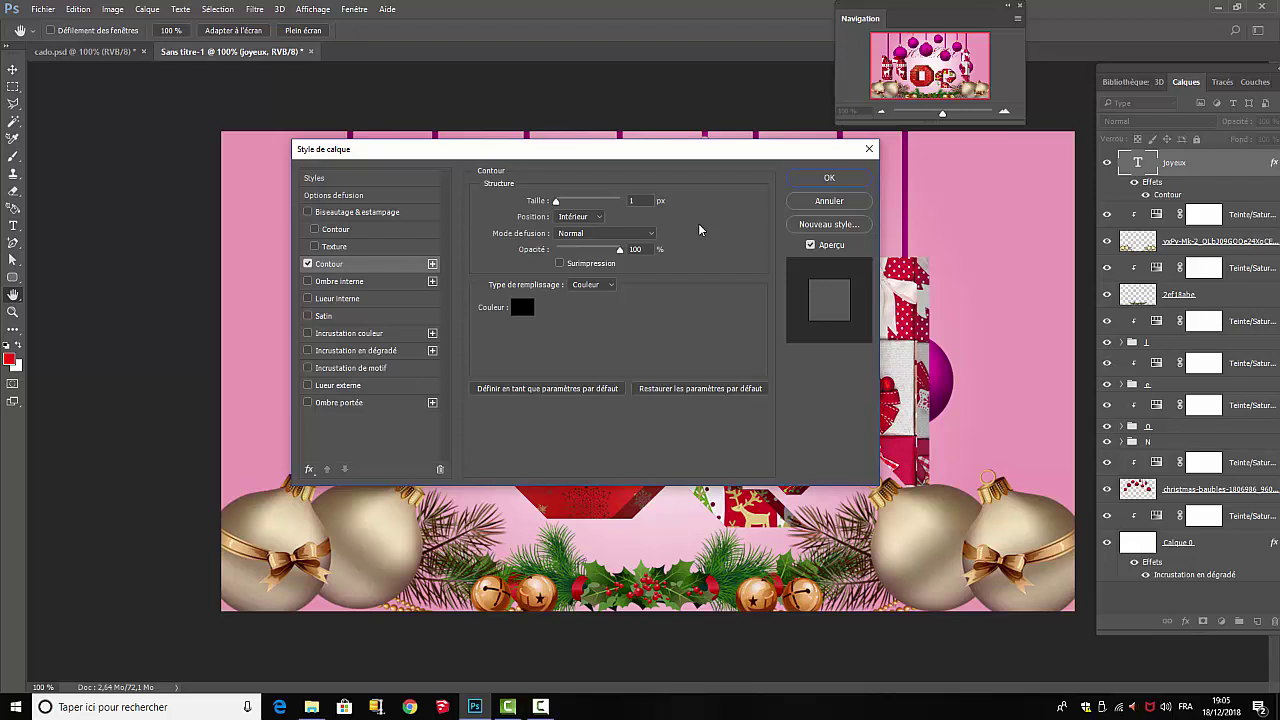
left_click(638, 200)
type("3")
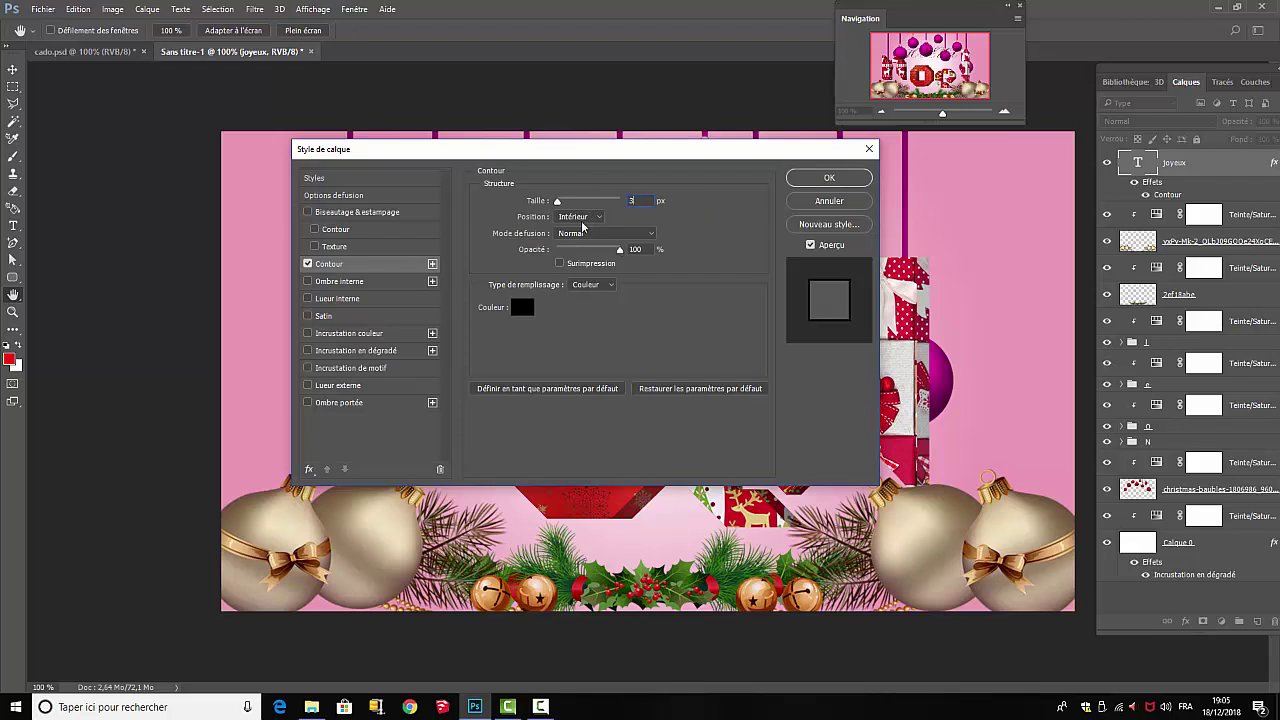
left_click(600, 217)
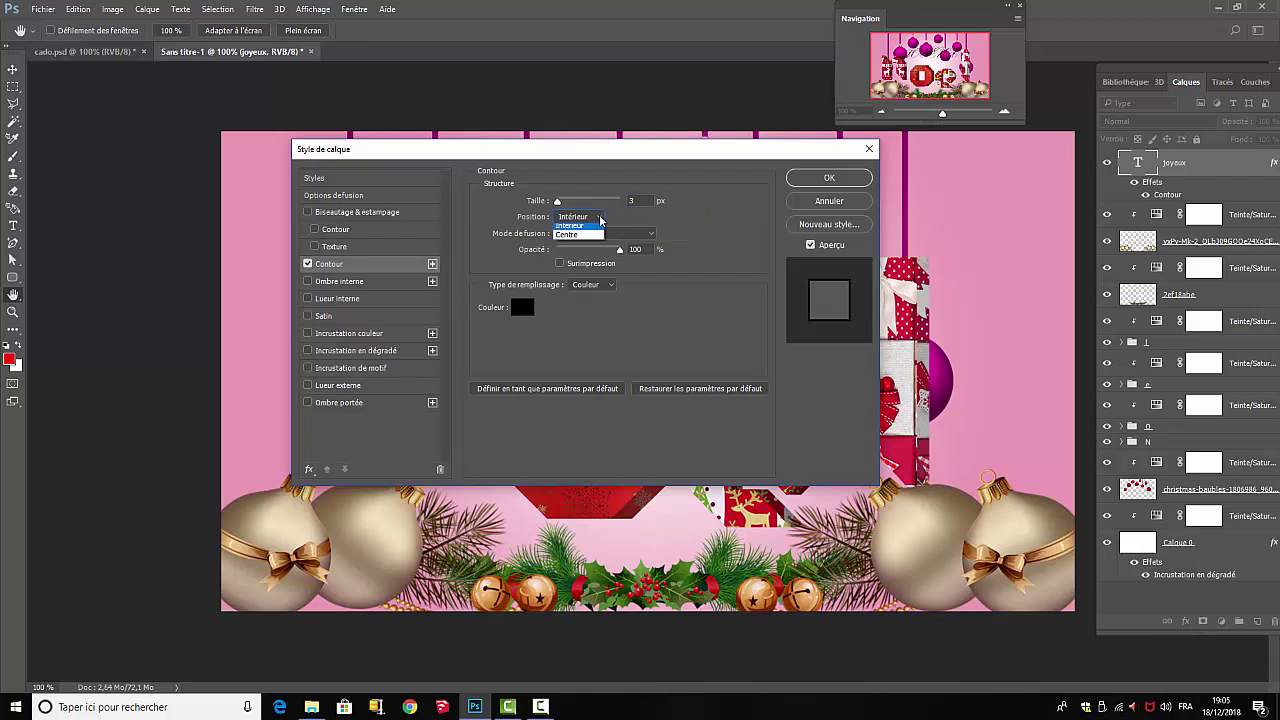
left_click(578, 225)
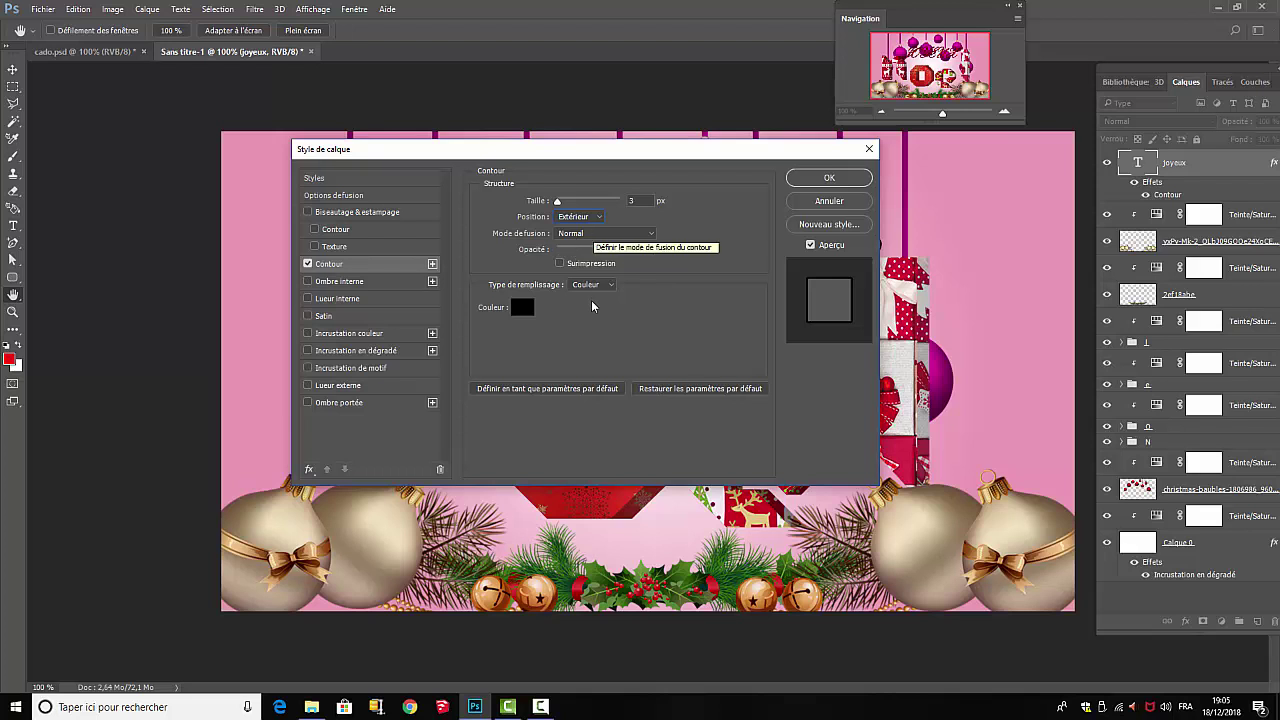
Set the JOYEUX stroke colour to #AC3118
left_click(519, 308)
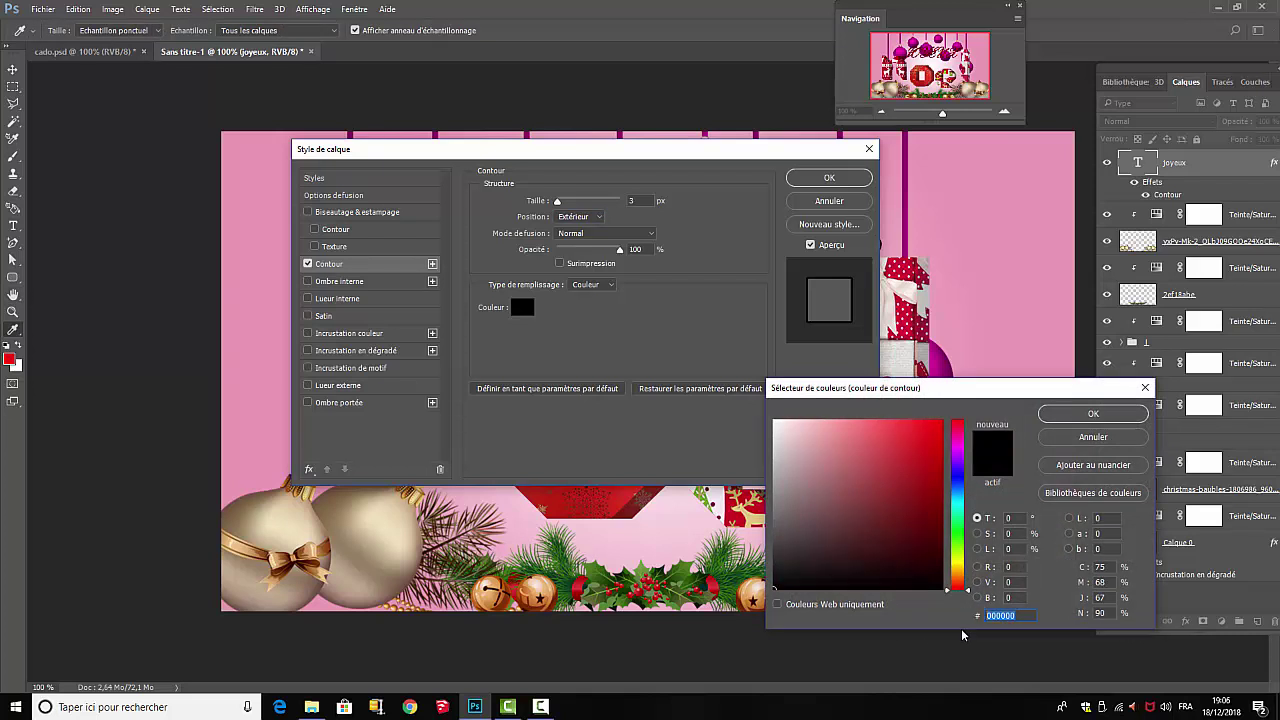
type("AC")
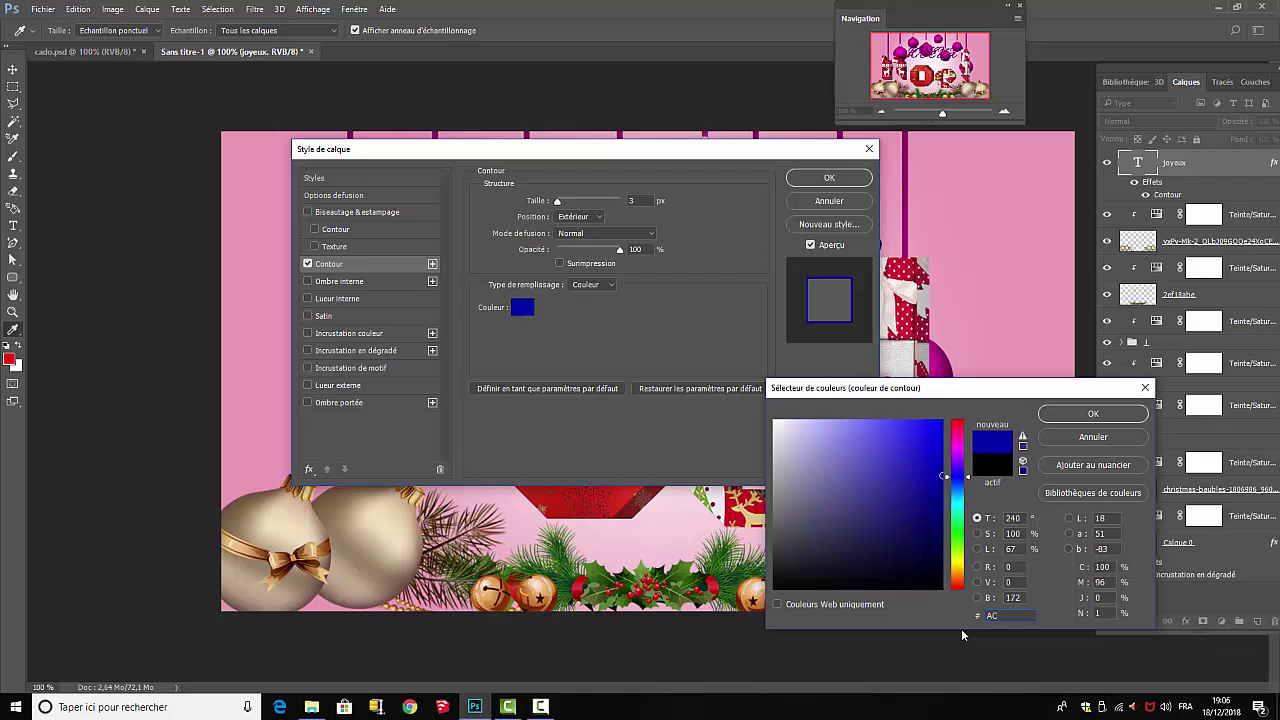
type("3118")
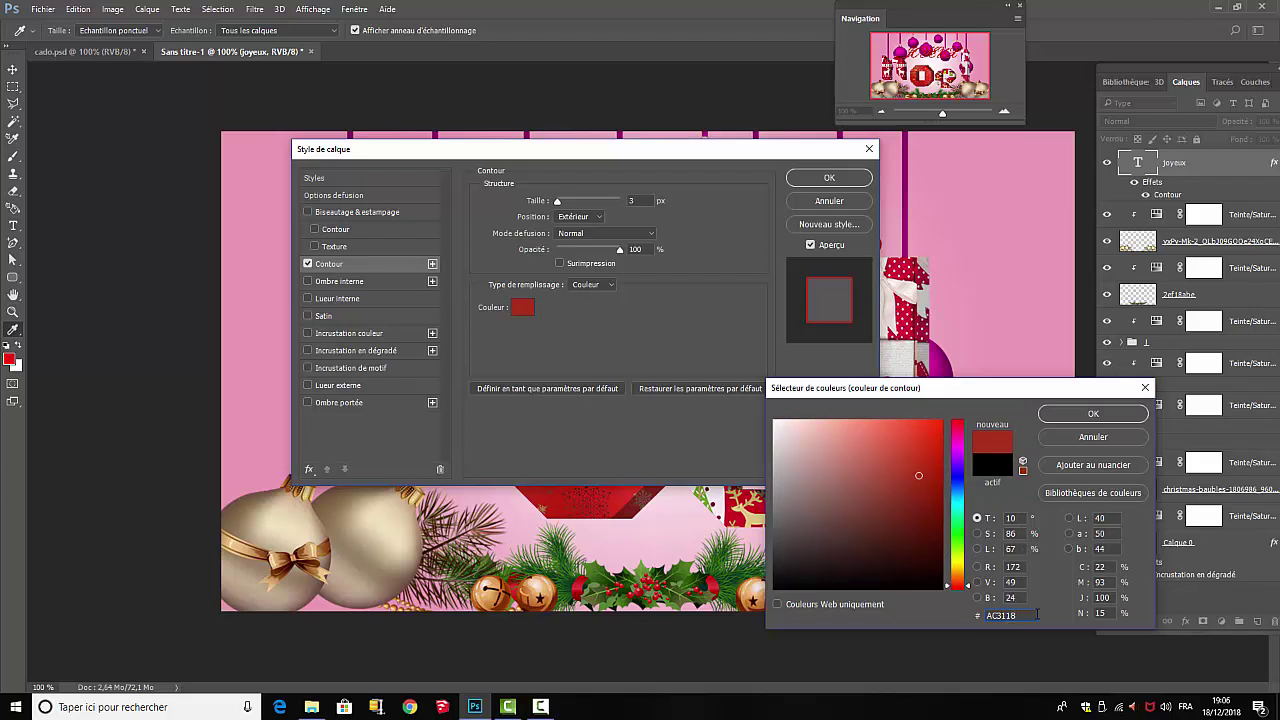
left_click(1101, 414)
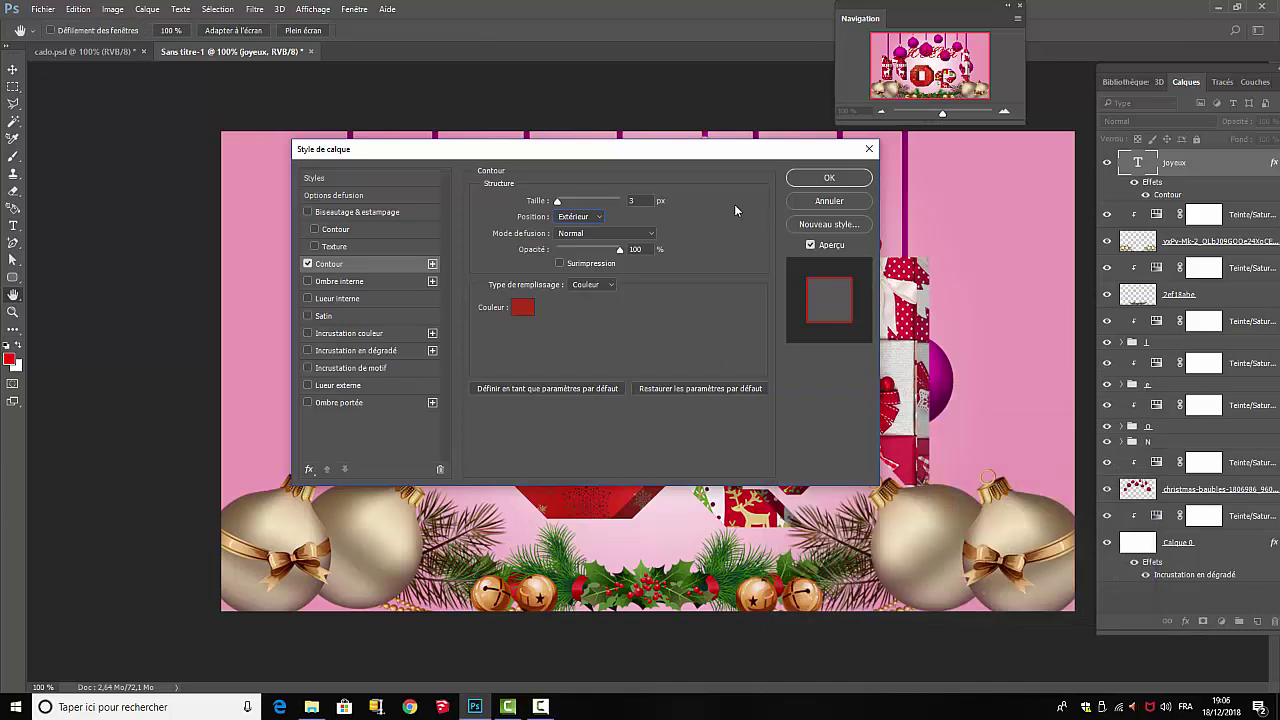
Add an inner glow (Lueur interne) to the JOYEUX text, with blend mode Normal and 100% opacity
mouse_move(680, 153)
left_mouse_down()
mouse_move(1000, 220)
mouse_move(910, 374)
mouse_move(909, 341)
left_mouse_up()
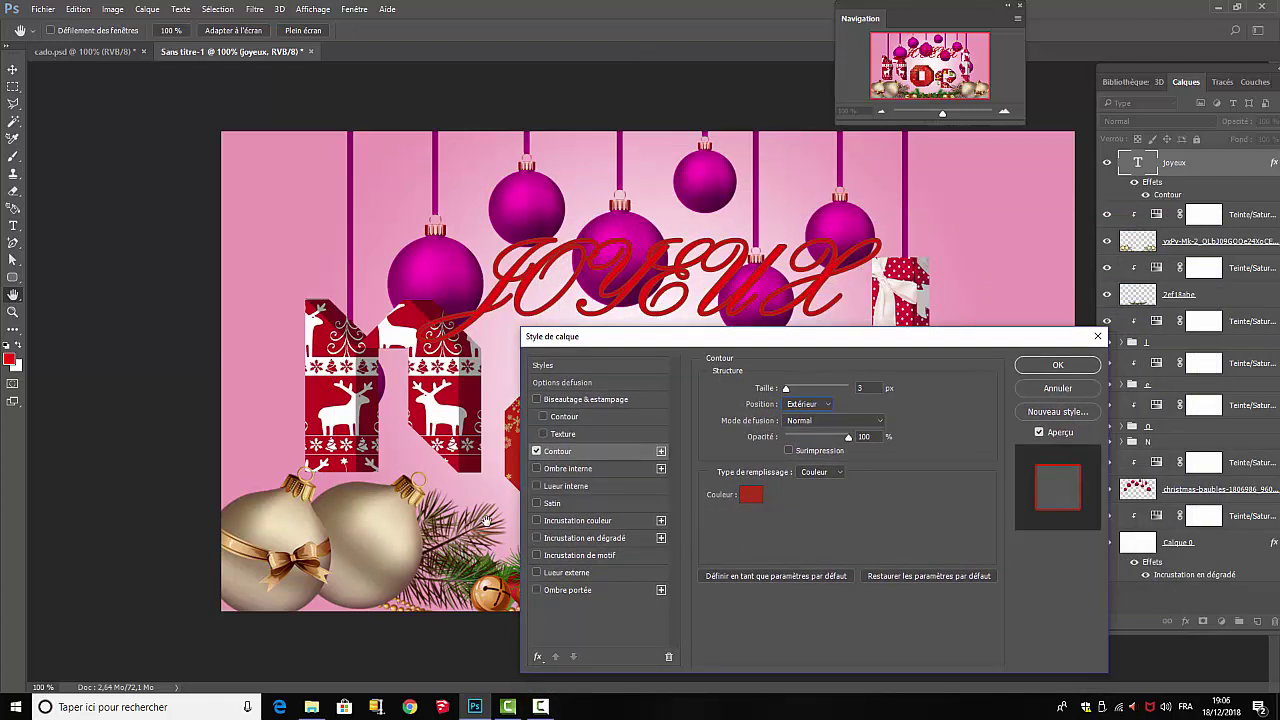
left_click(537, 486)
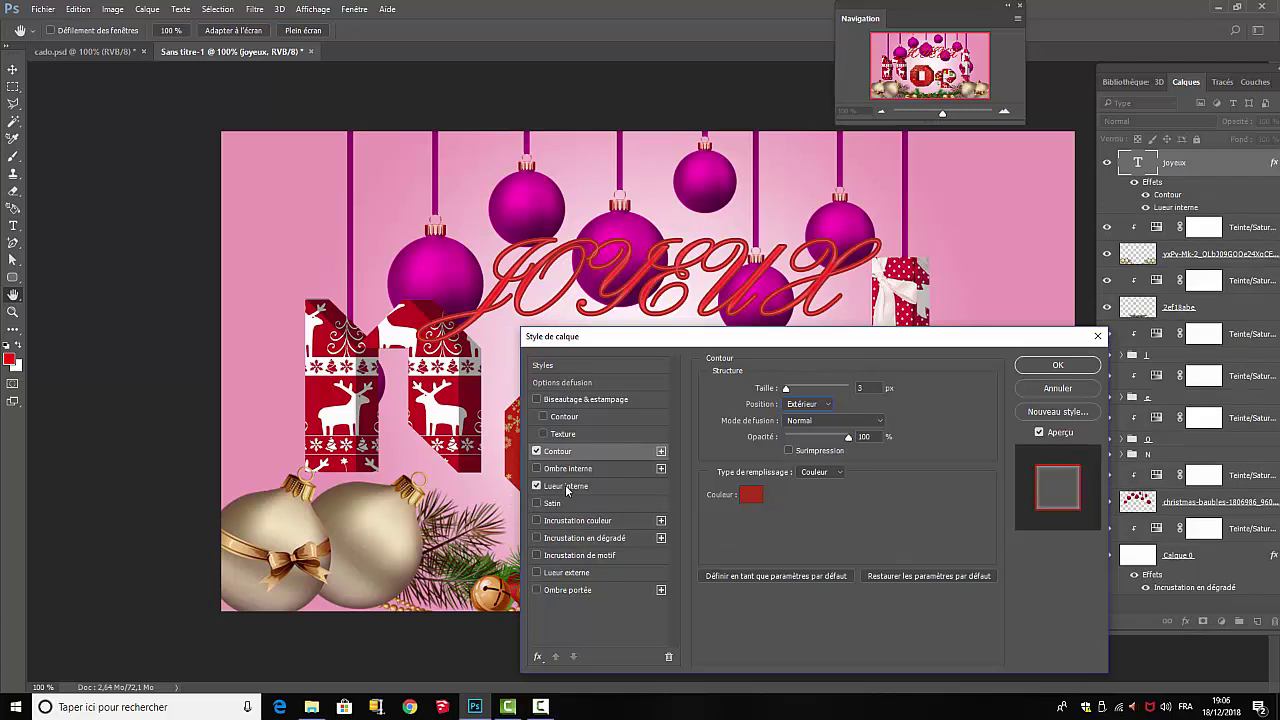
left_click(562, 486)
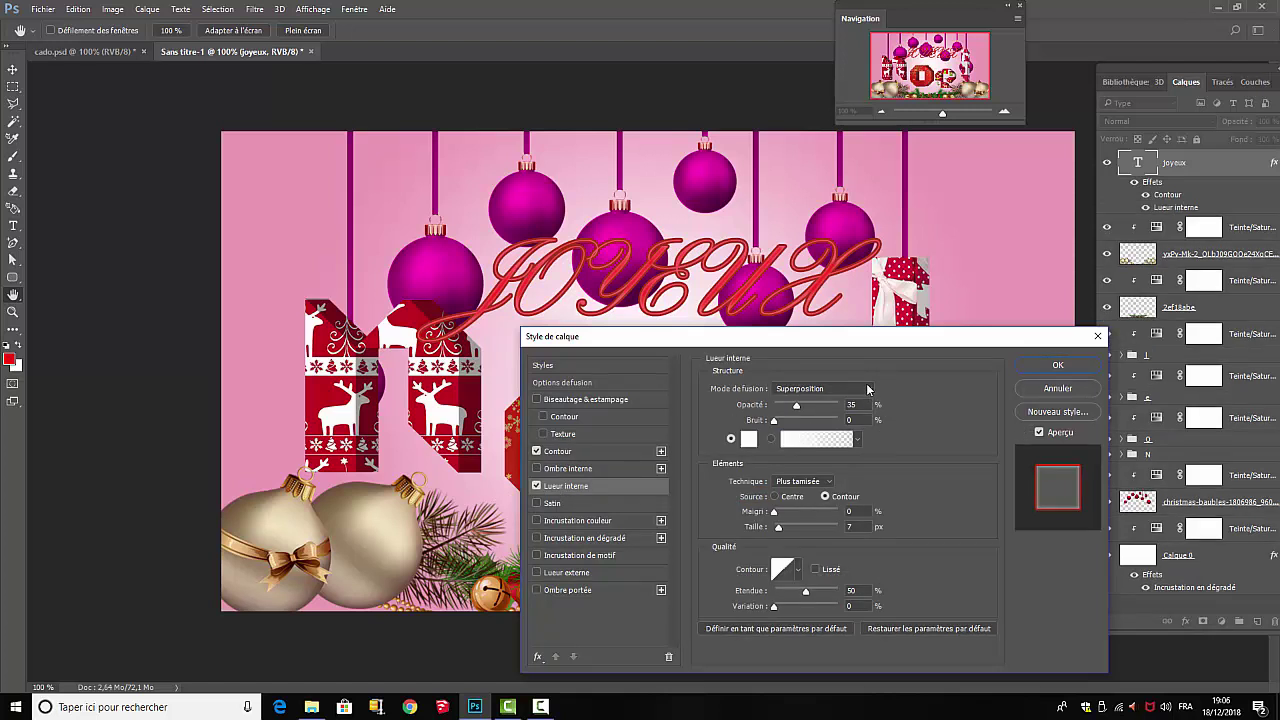
left_click(869, 389)
left_click(807, 402)
left_click_drag(797, 407, 847, 416)
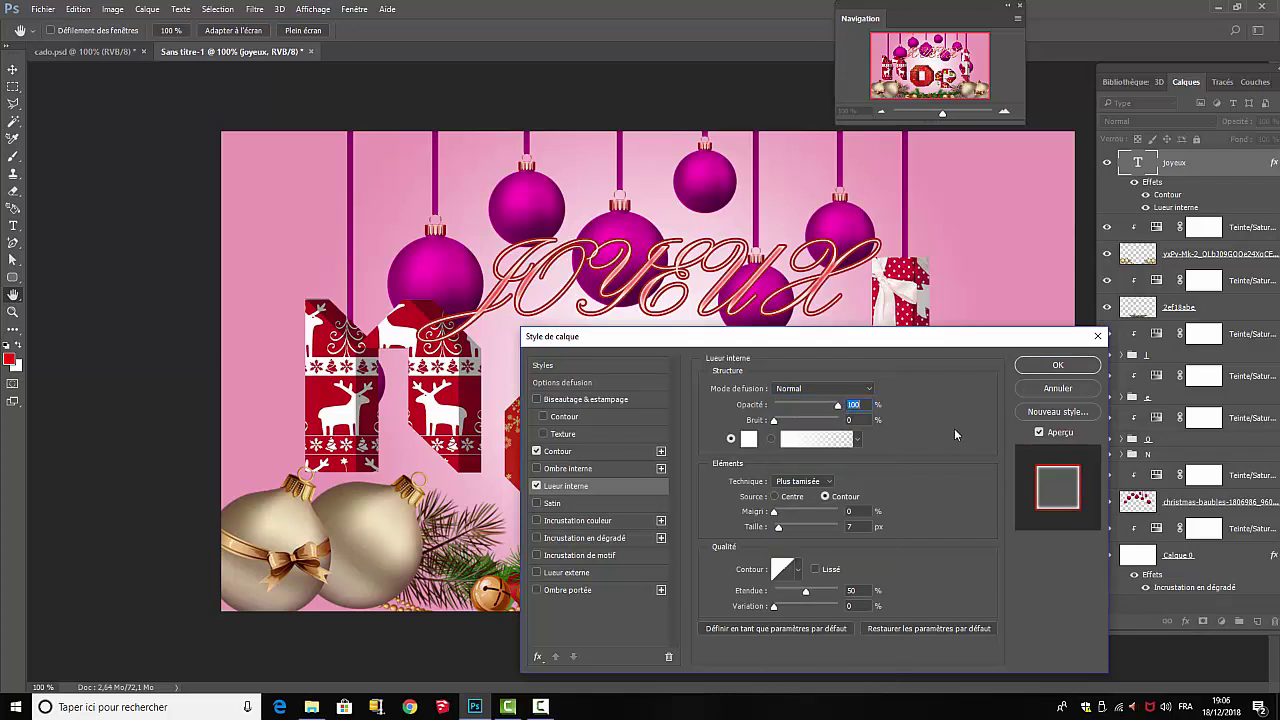
Switch the inner glow to a gradient fill and set the colour stop at 0% to #FF0008
left_click(805, 442)
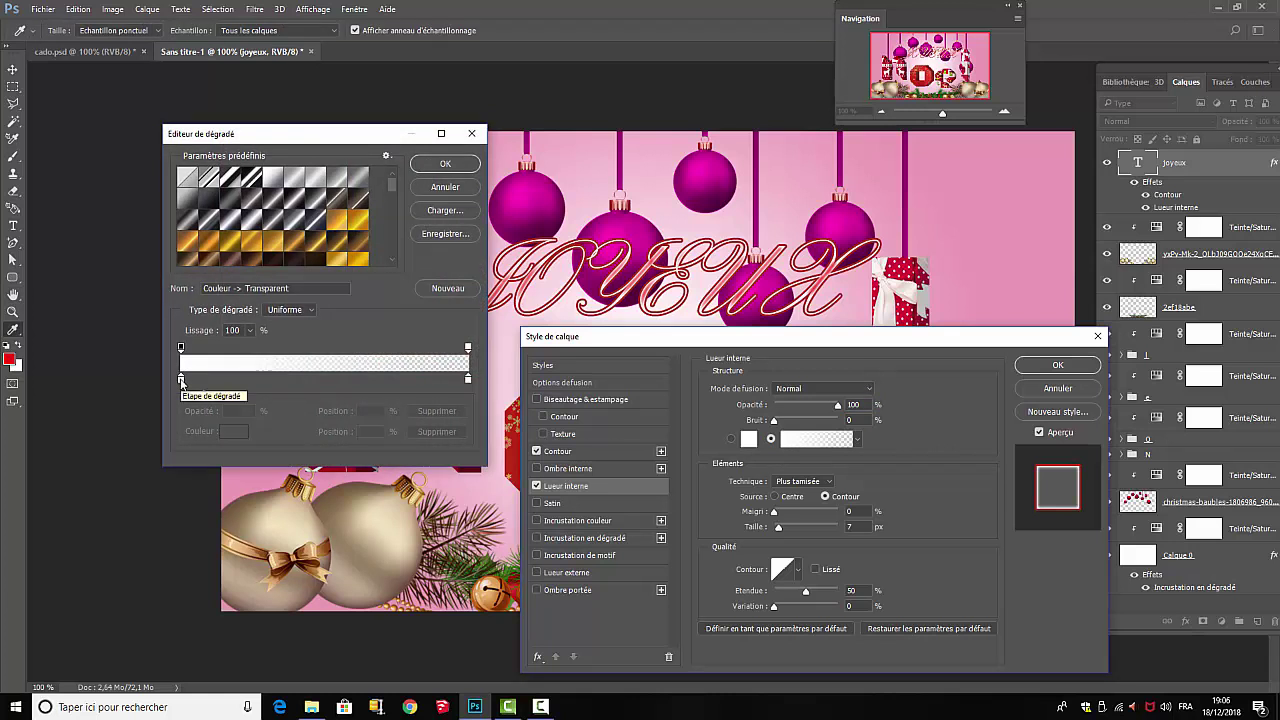
left_click(181, 380)
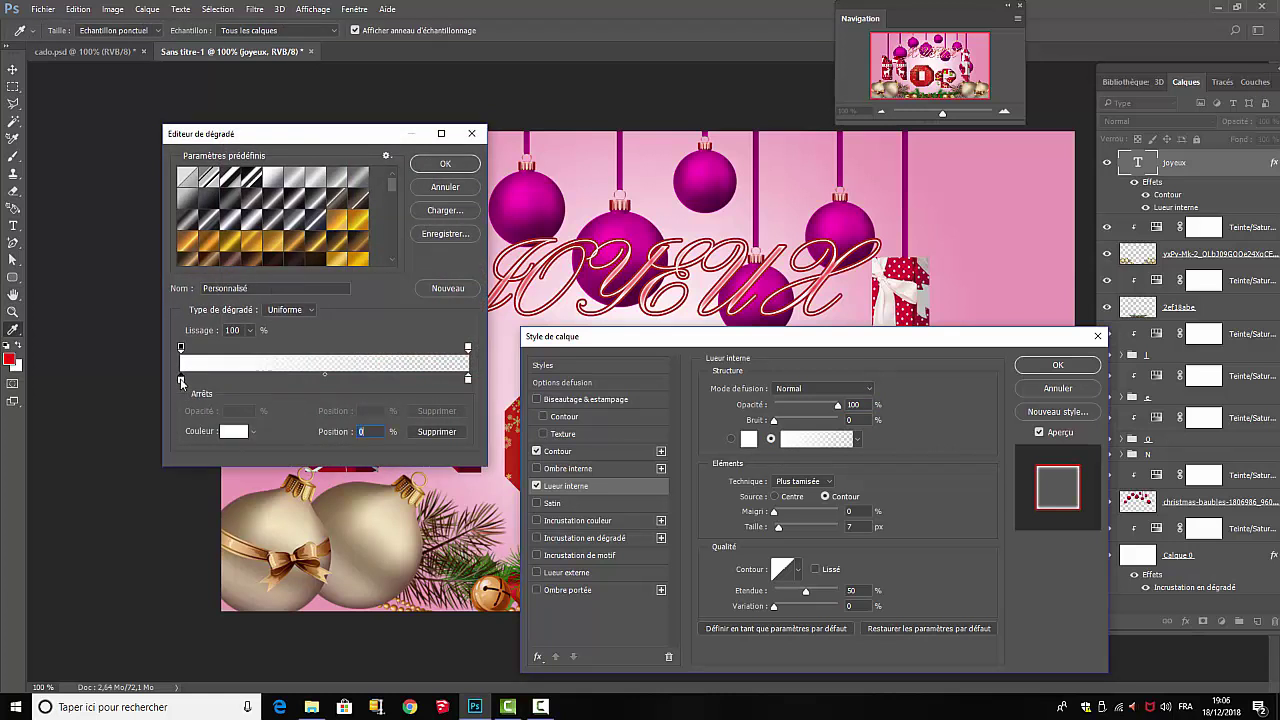
left_click(237, 436)
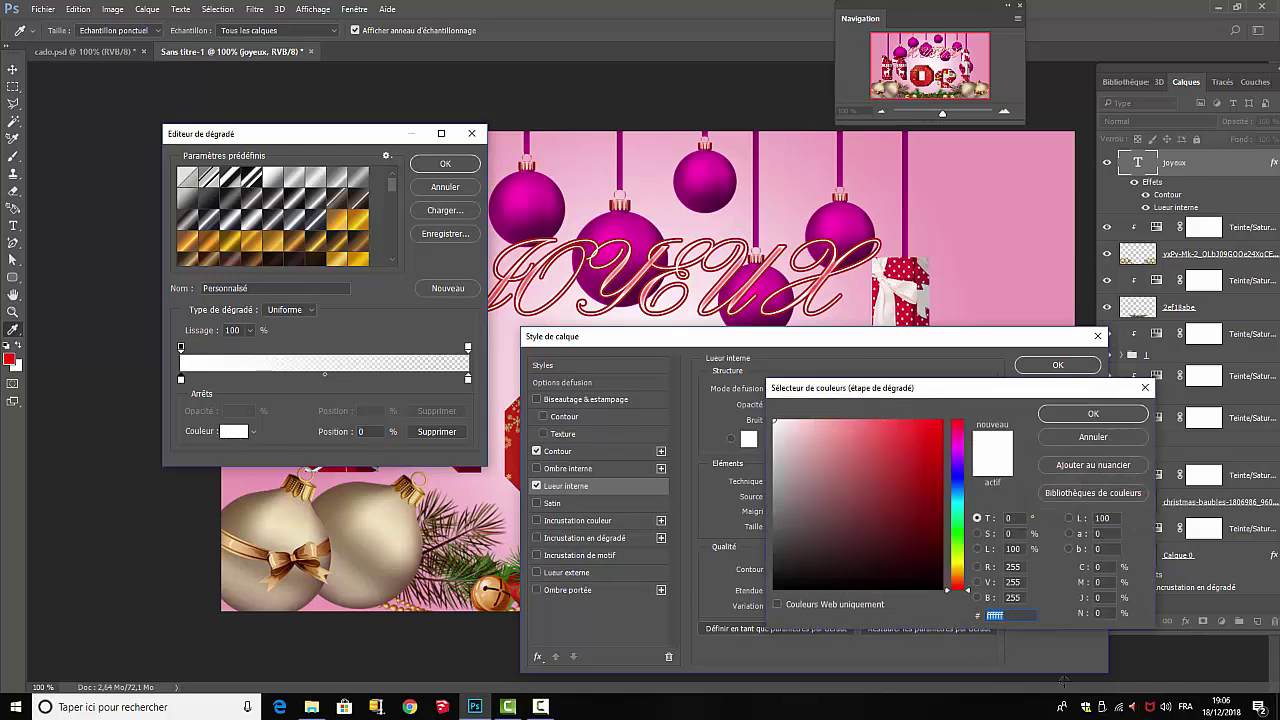
type("FF")
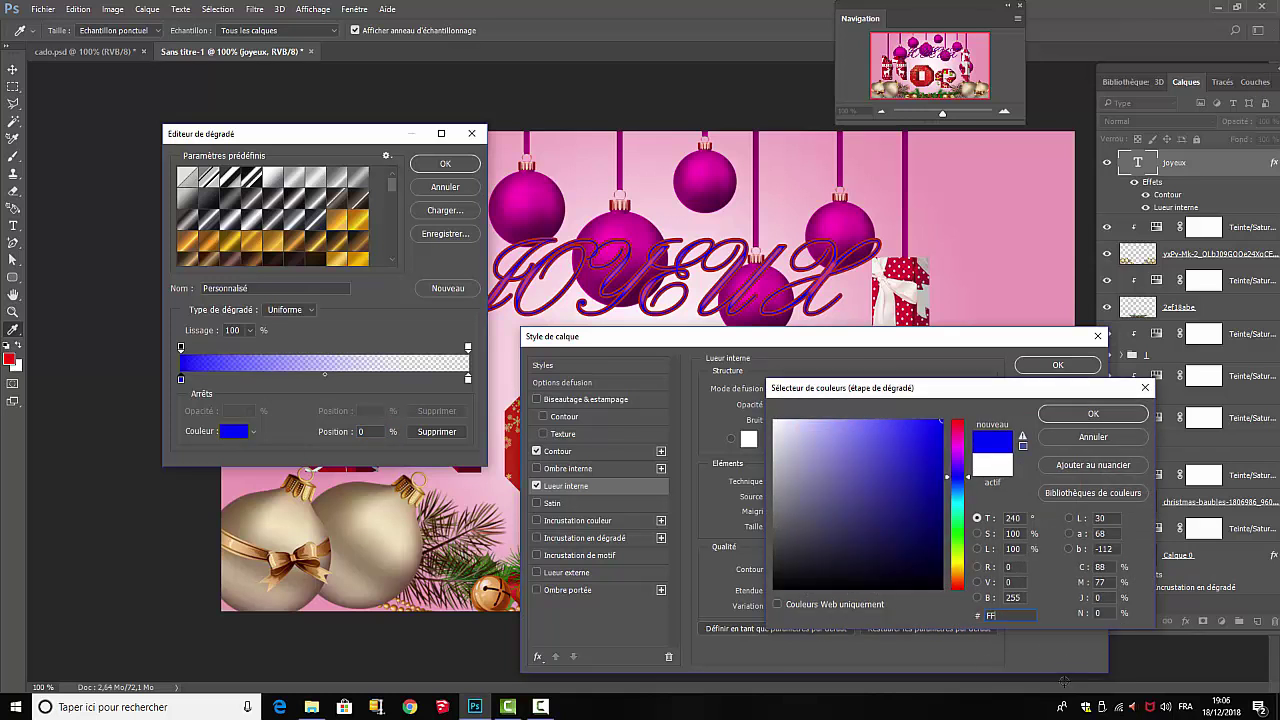
type("000")
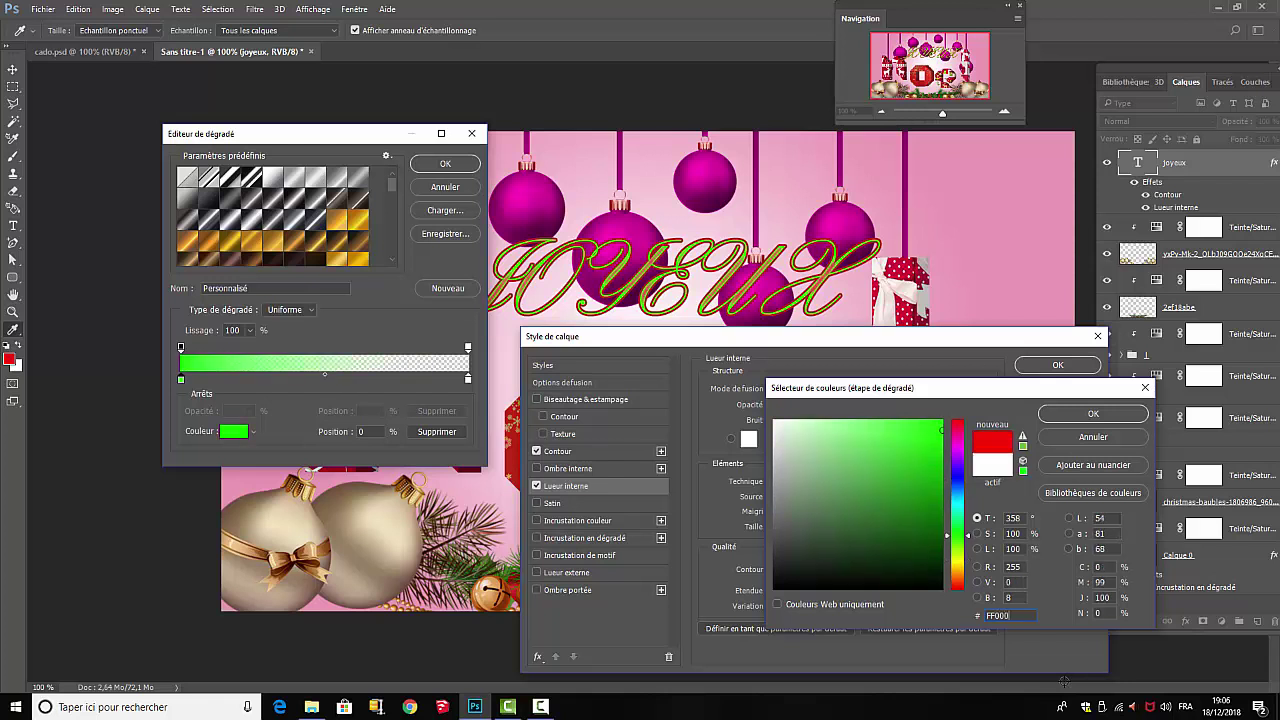
type("8")
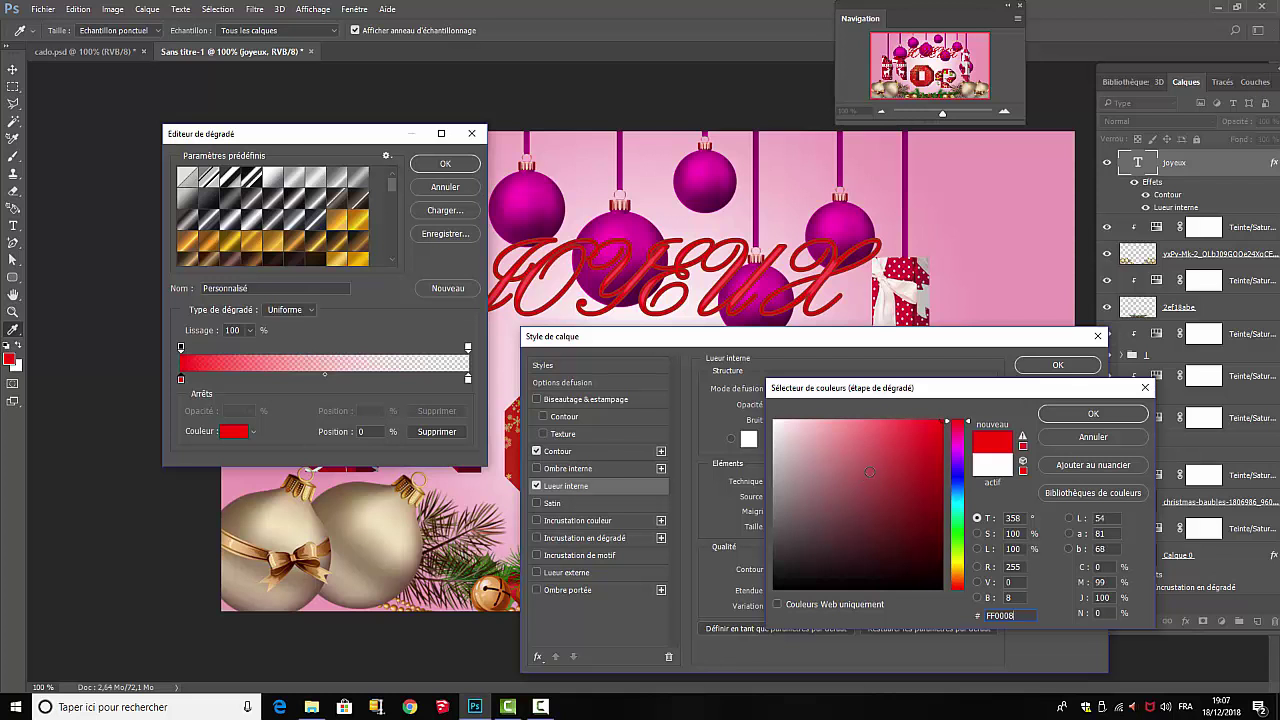
left_click(1093, 414)
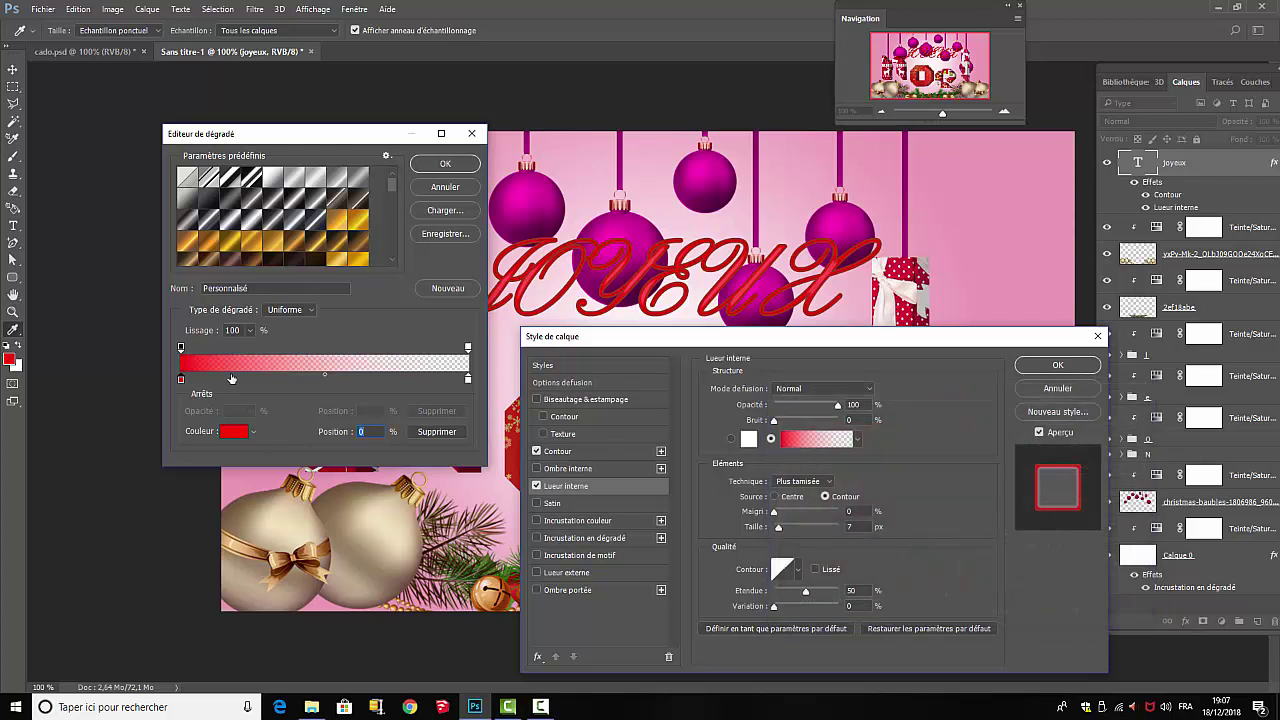
Add a colour stop at 18% in the inner glow gradient and set its colour to #FF4508
left_click(235, 379)
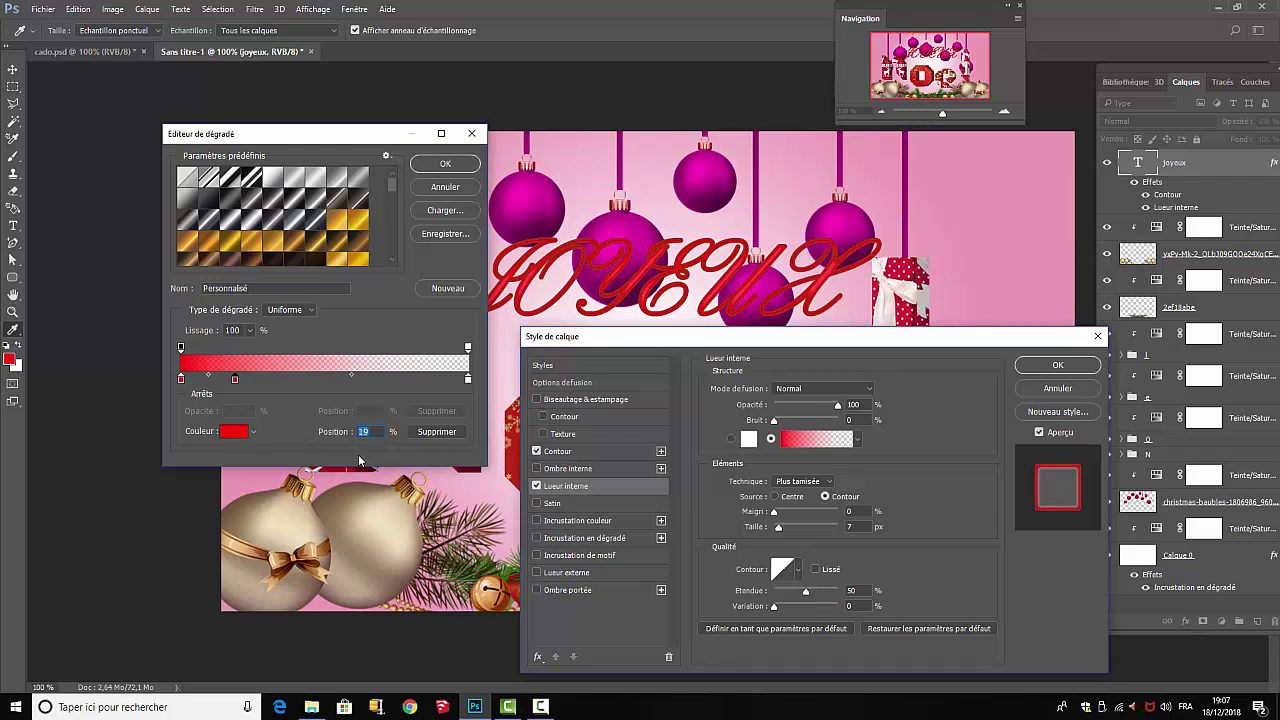
type("18")
left_click(233, 433)
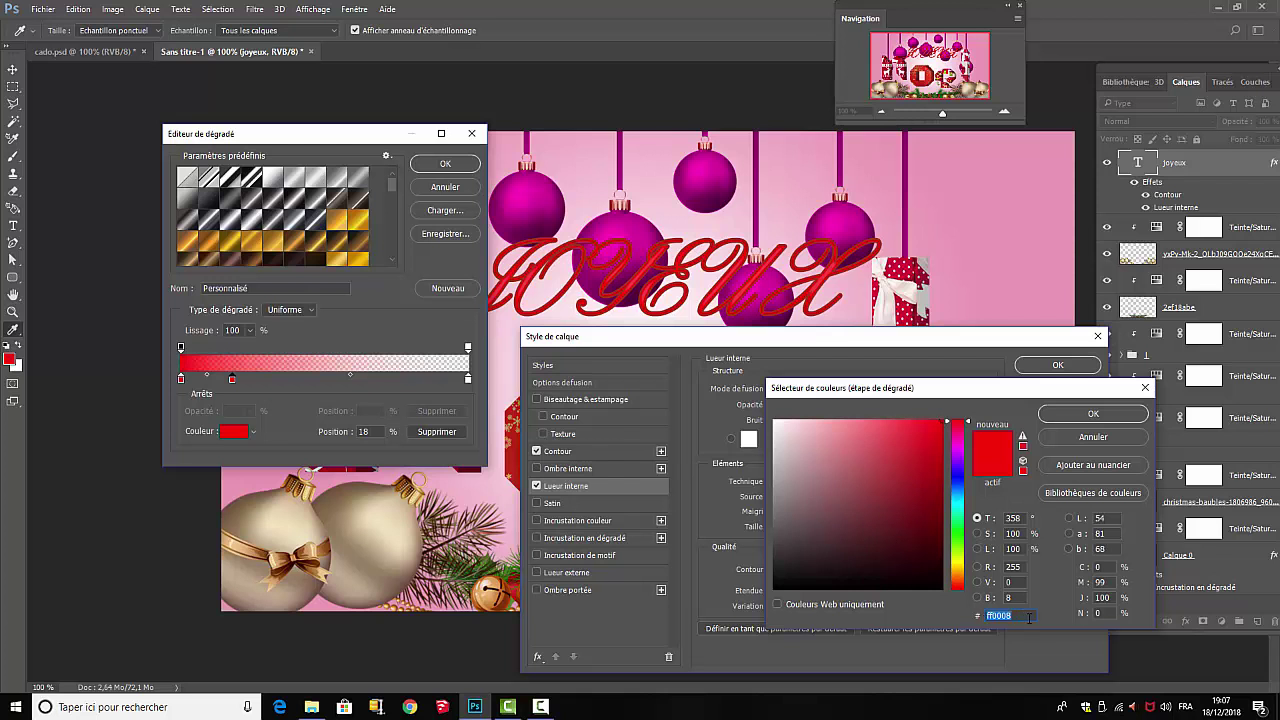
left_click(999, 616)
type("ff")
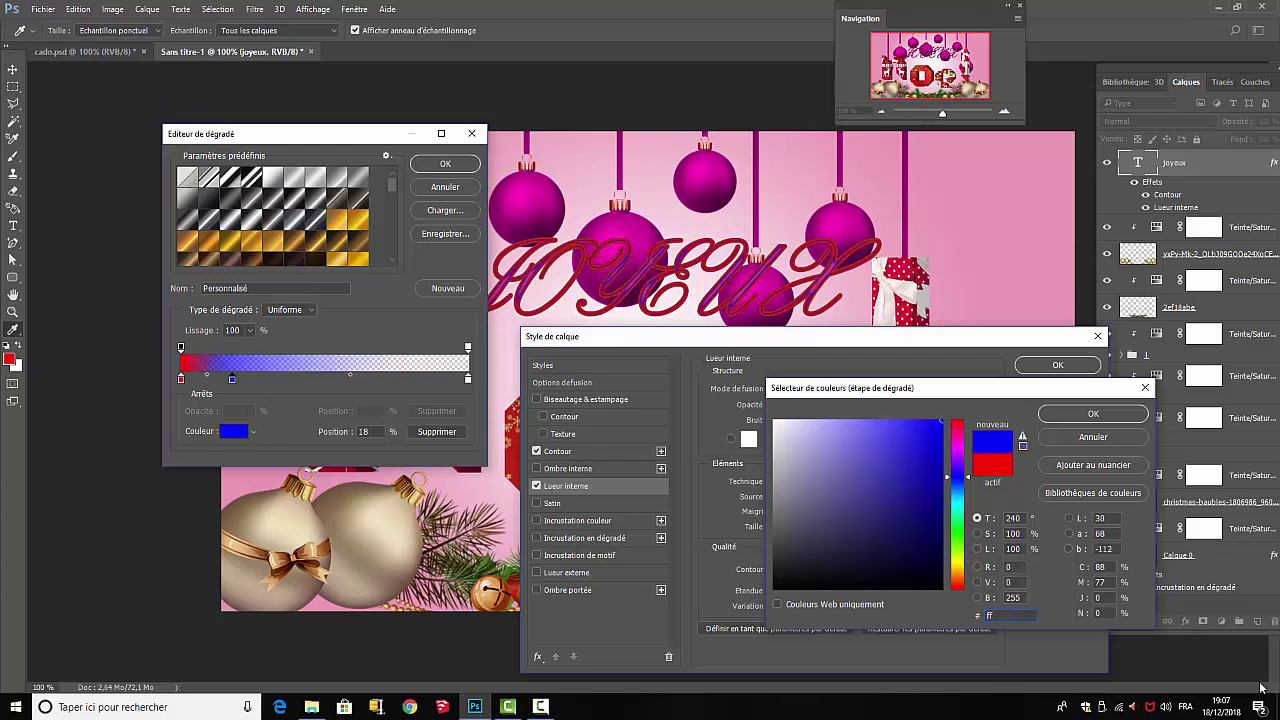
type("4508")
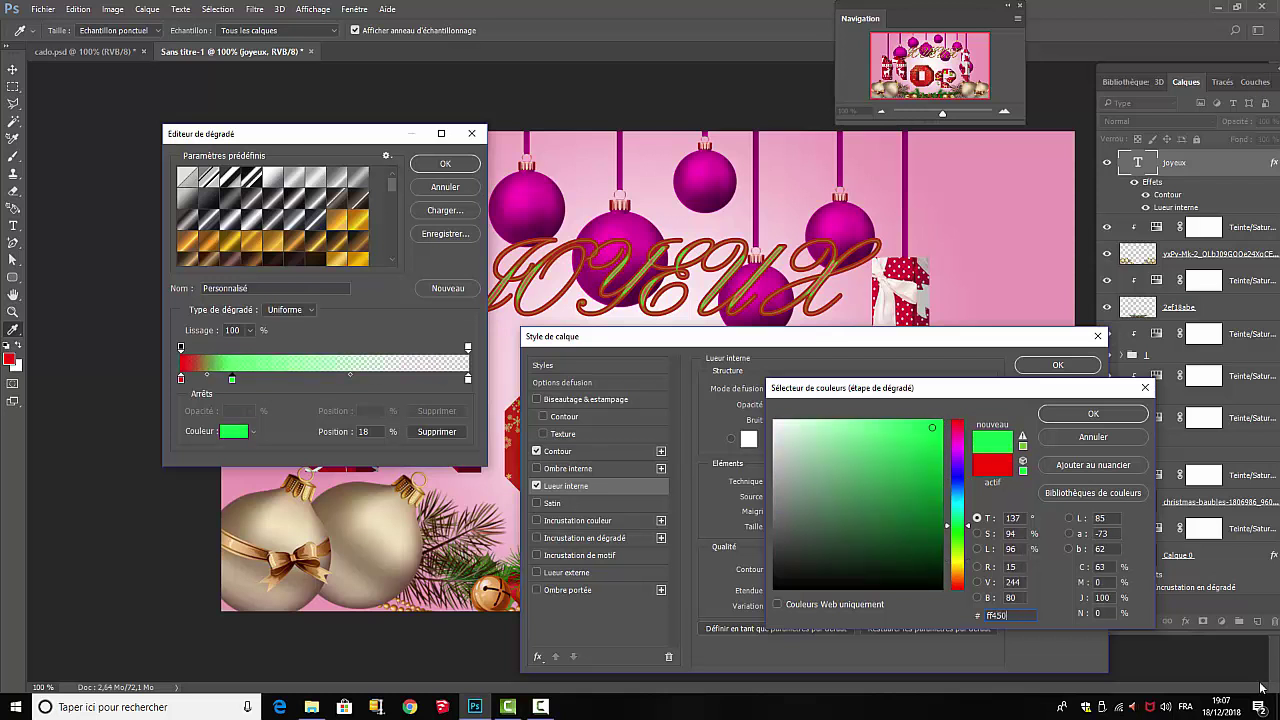
left_click(1091, 416)
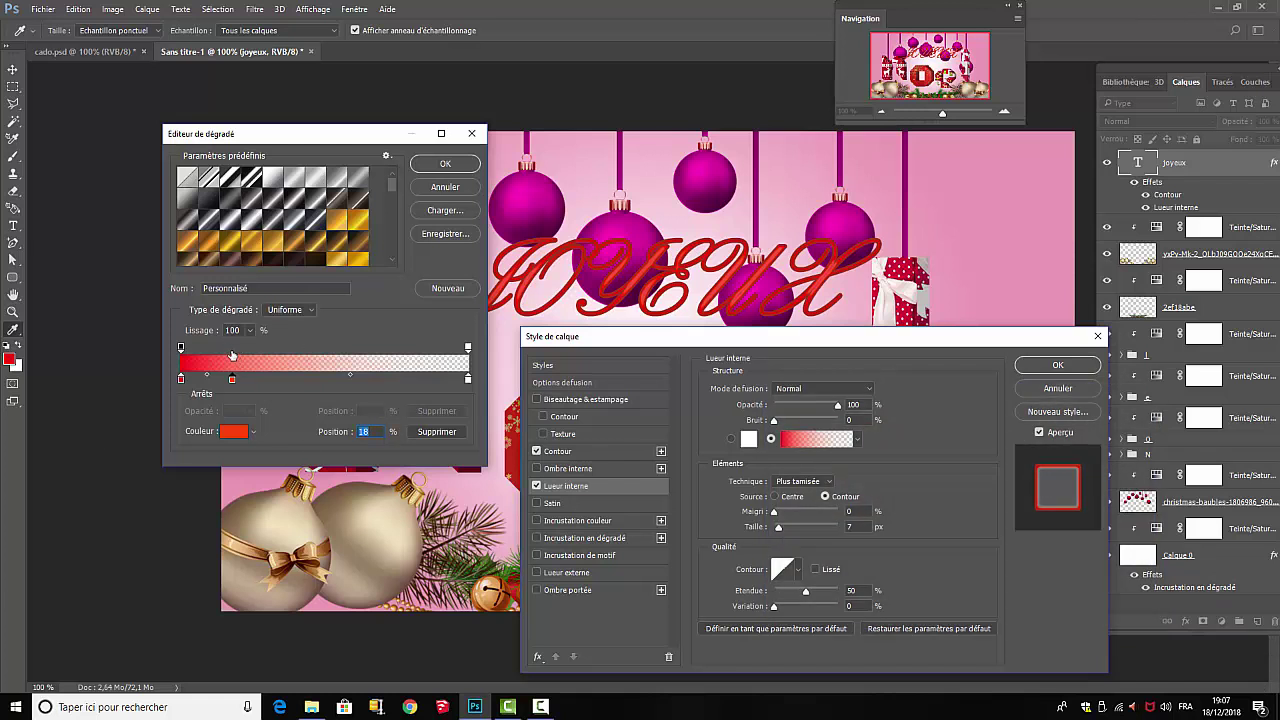
Add an opacity stop at 18% in the inner glow gradient and set it to 100% opacity
left_click(231, 347)
left_click_drag(249, 411, 292, 433)
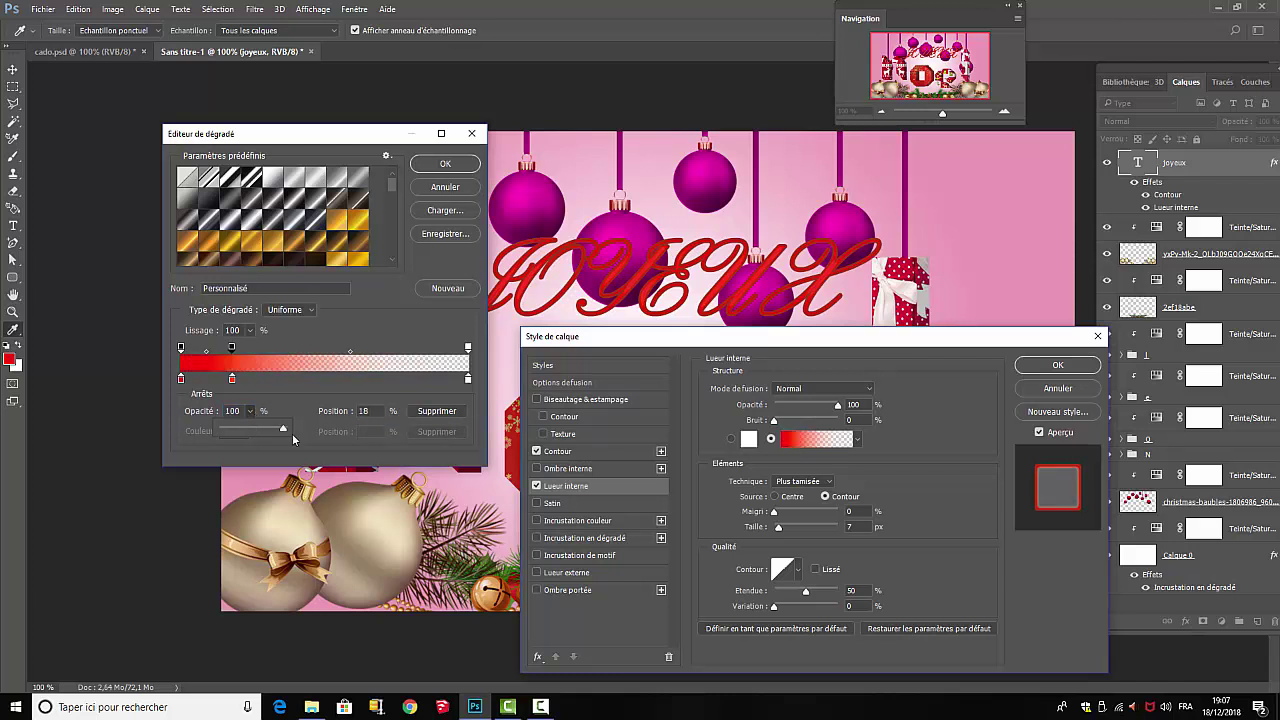
left_click(302, 396)
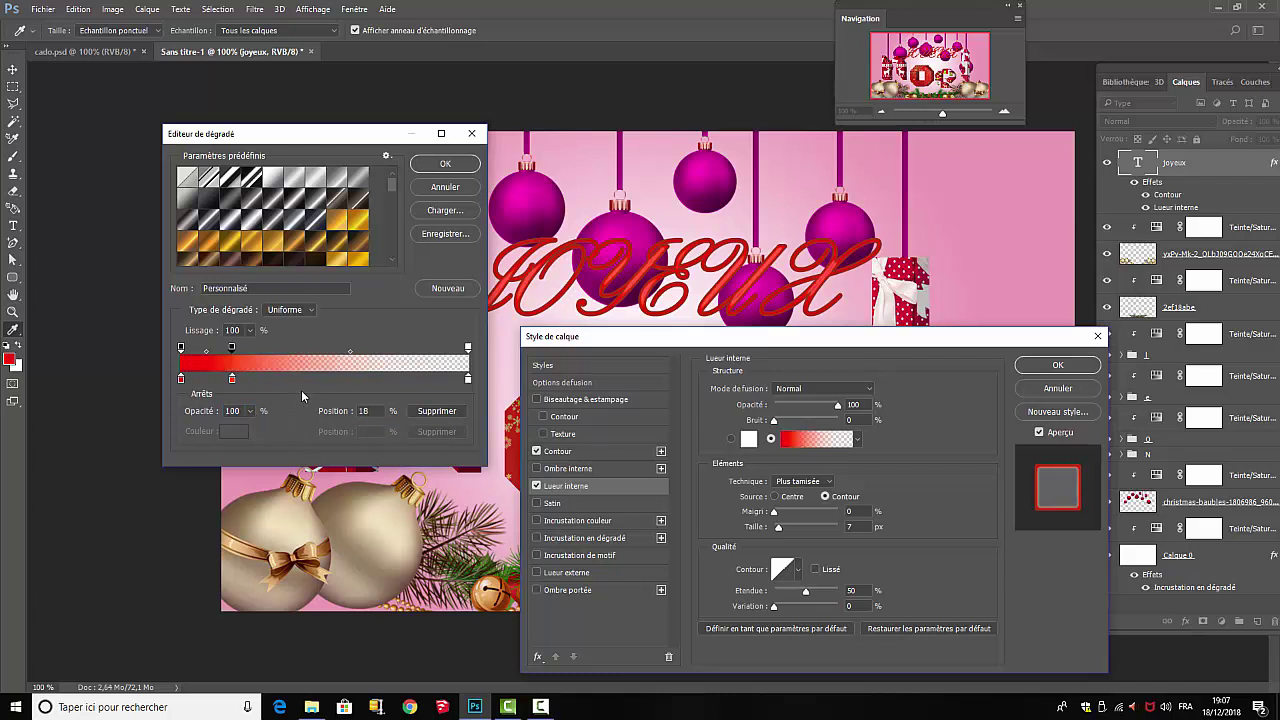
Add a colour stop at 41% in the inner glow gradient and set its colour to #FF7100
left_click(297, 381)
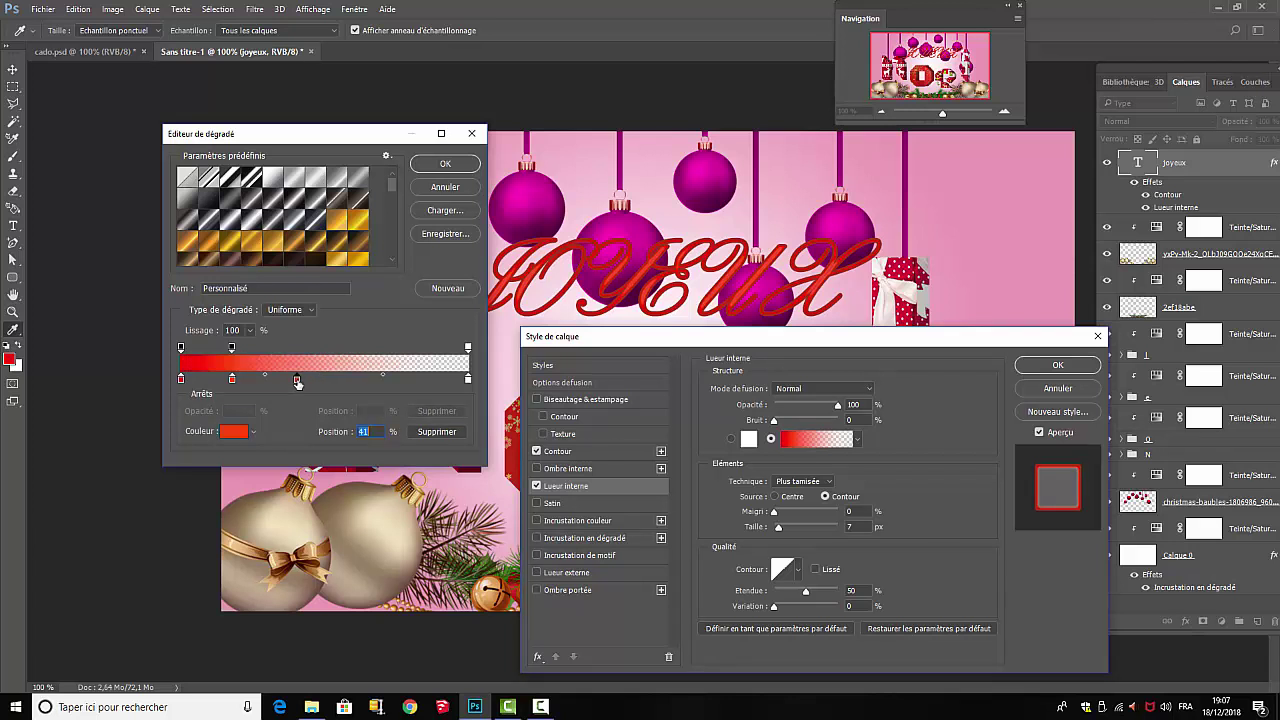
left_click(233, 433)
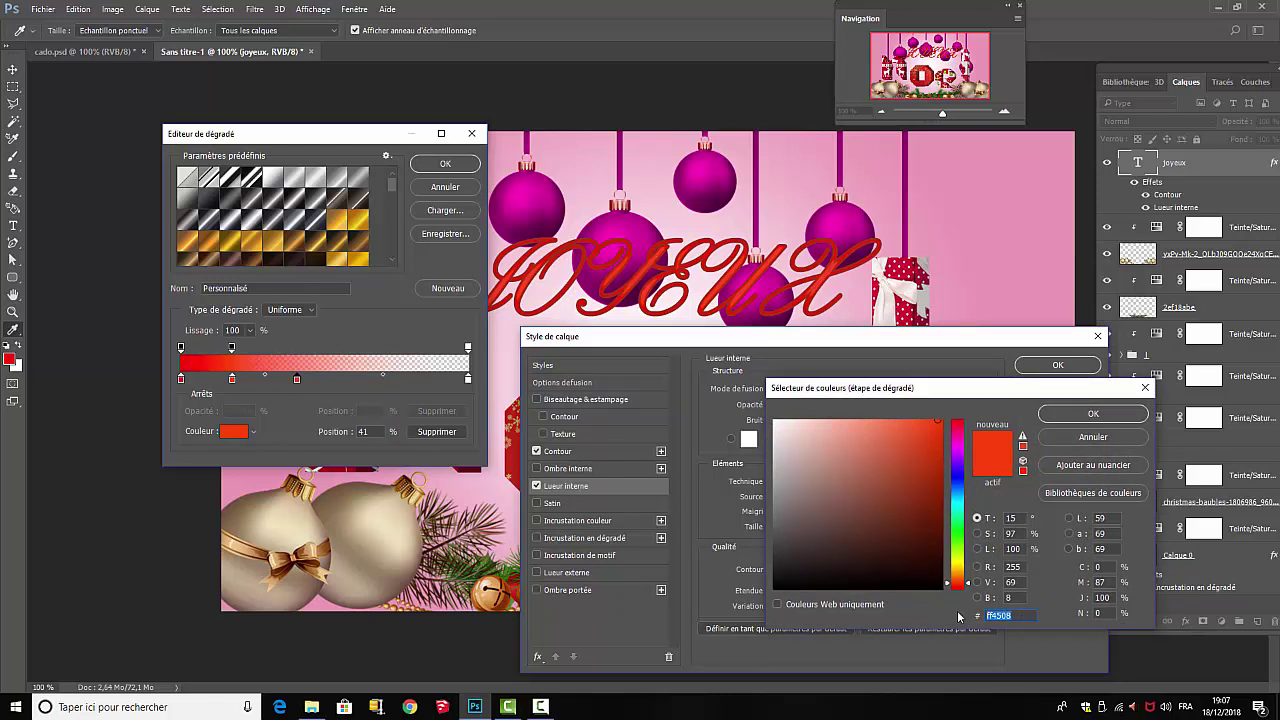
type("FF")
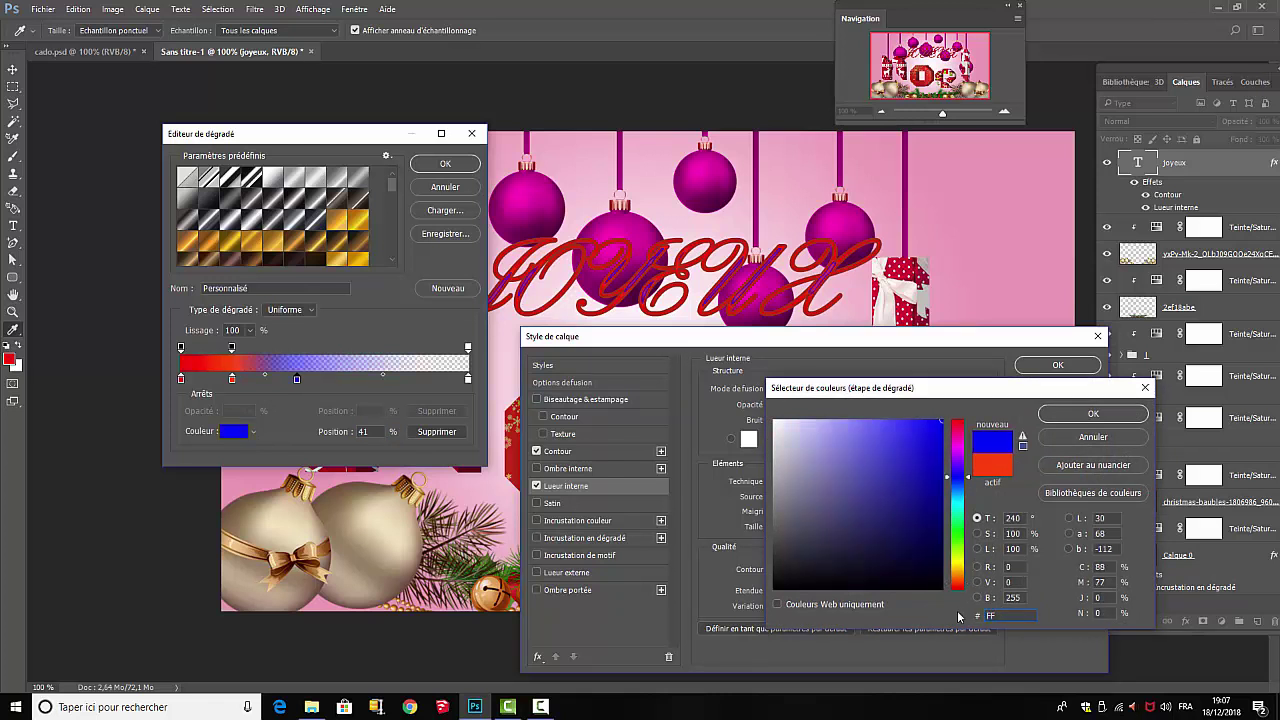
type("7")
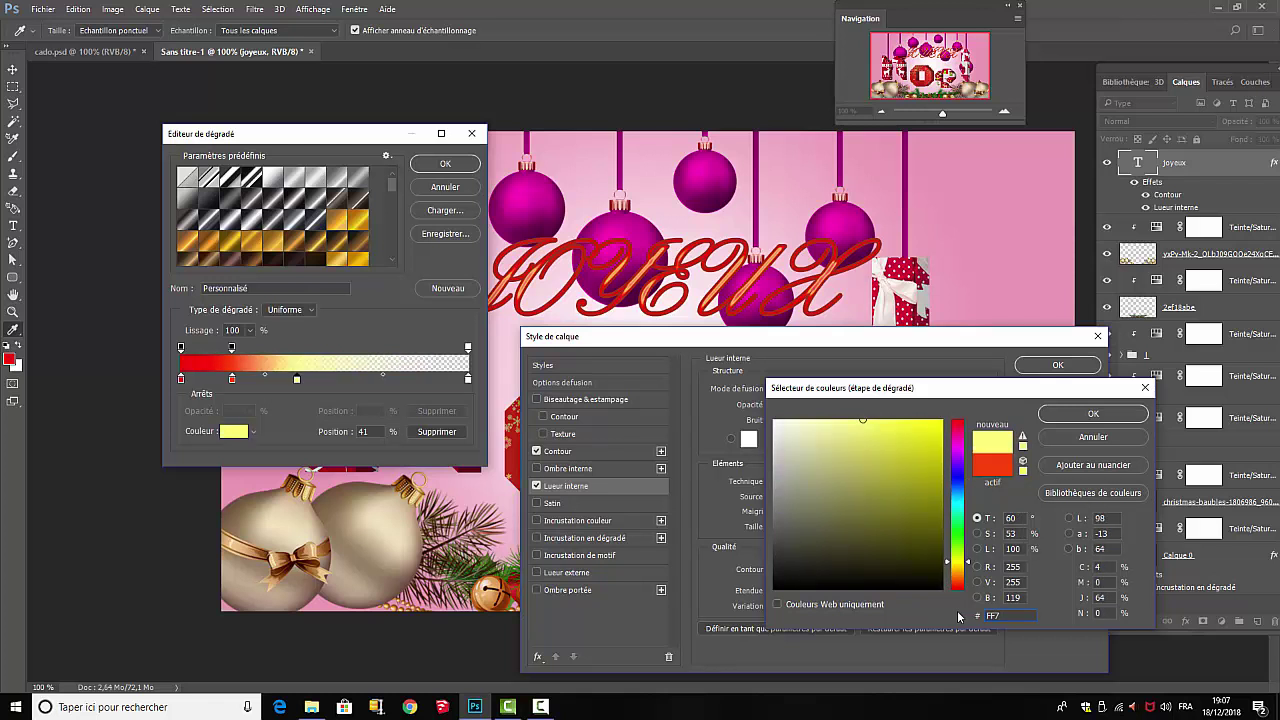
type("100")
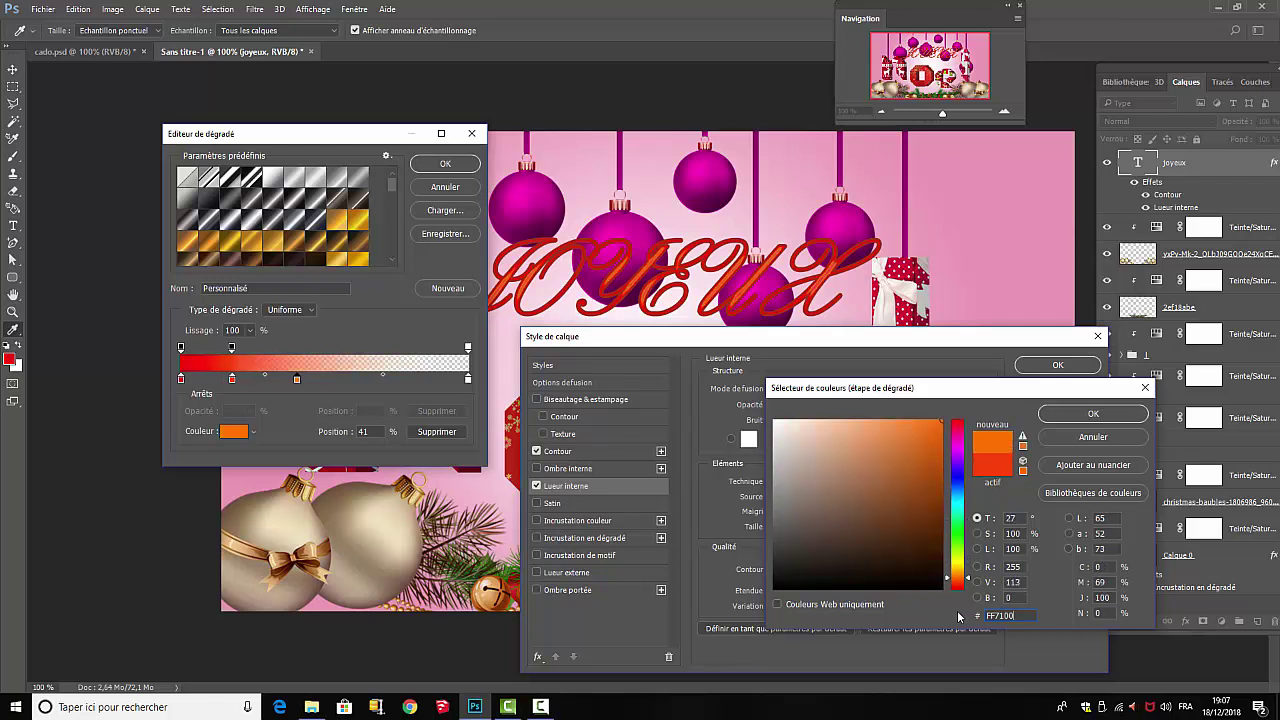
left_click(1092, 414)
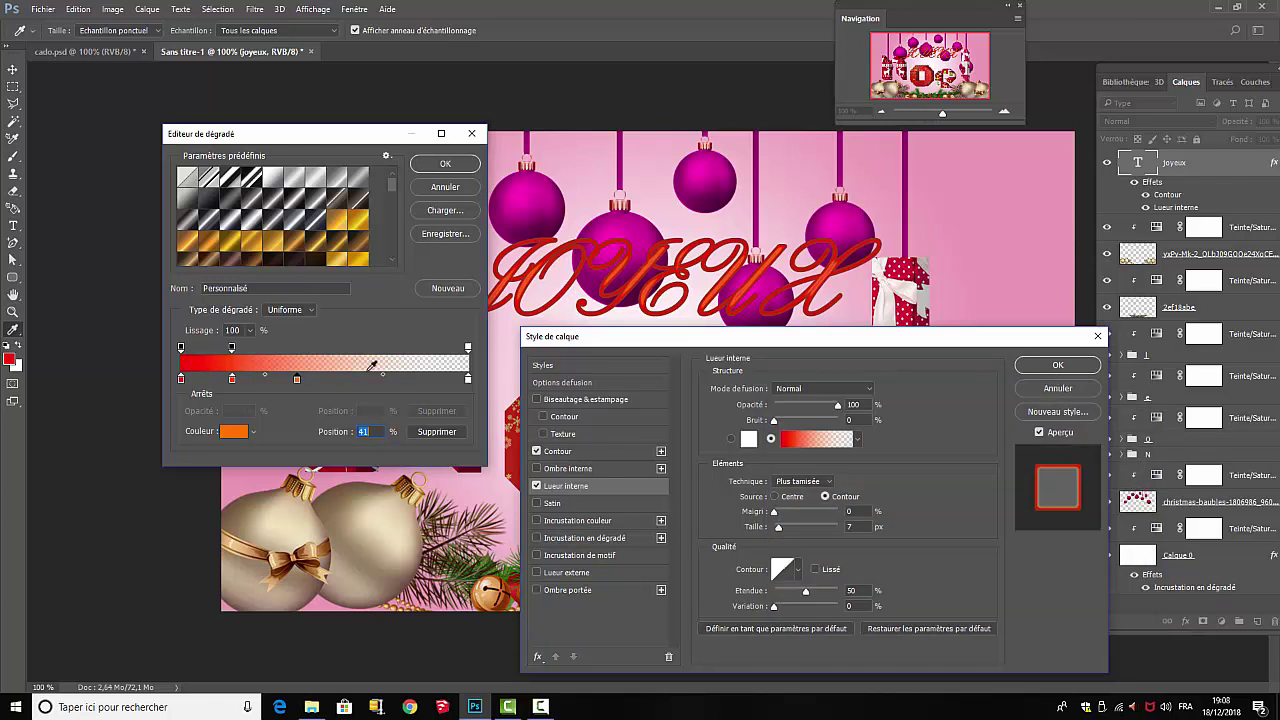
Add an opacity stop at 42% in the inner glow gradient and set it to 100% opacity
left_click(298, 348)
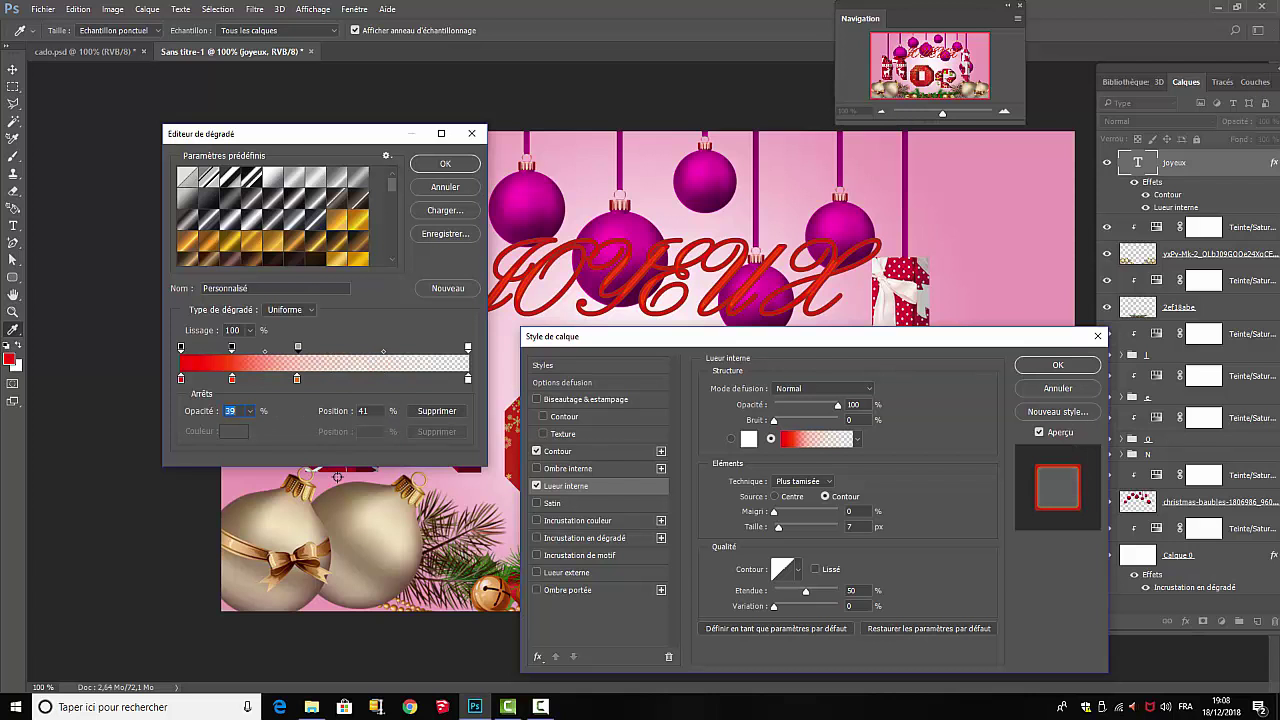
left_click(250, 412)
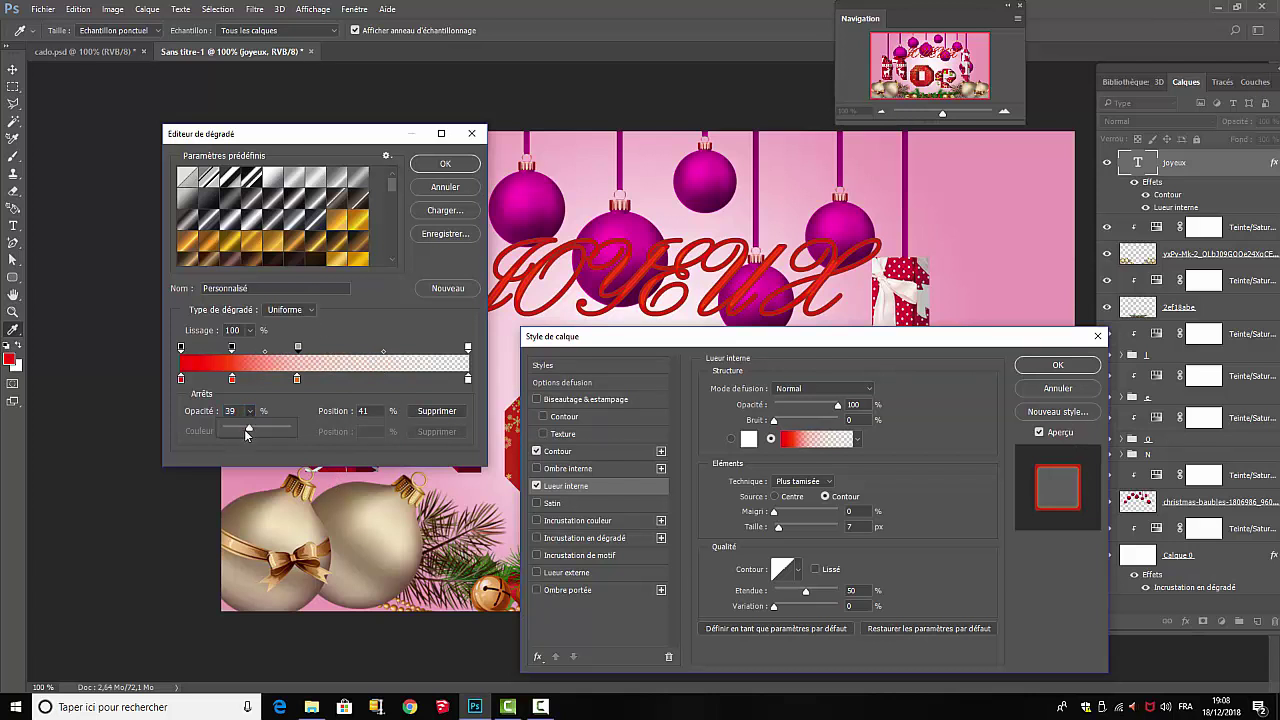
left_click_drag(250, 429, 293, 427)
left_click(325, 457)
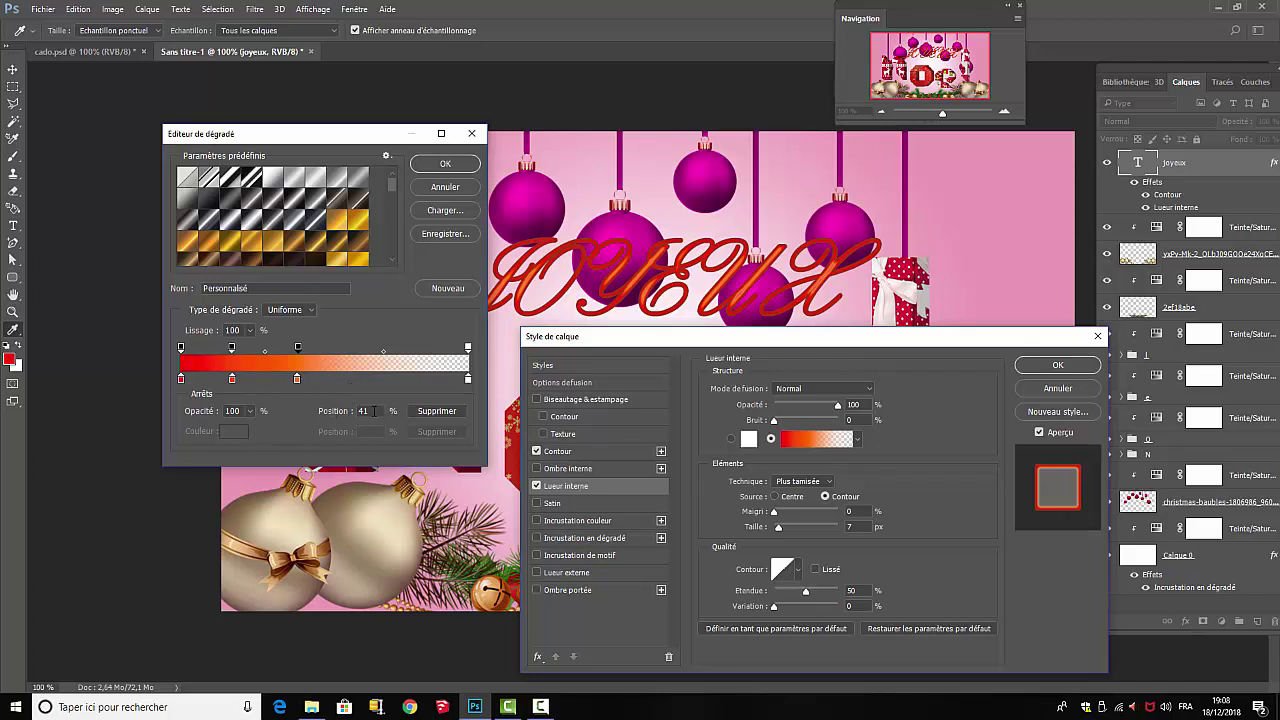
double_click(364, 411)
type("42")
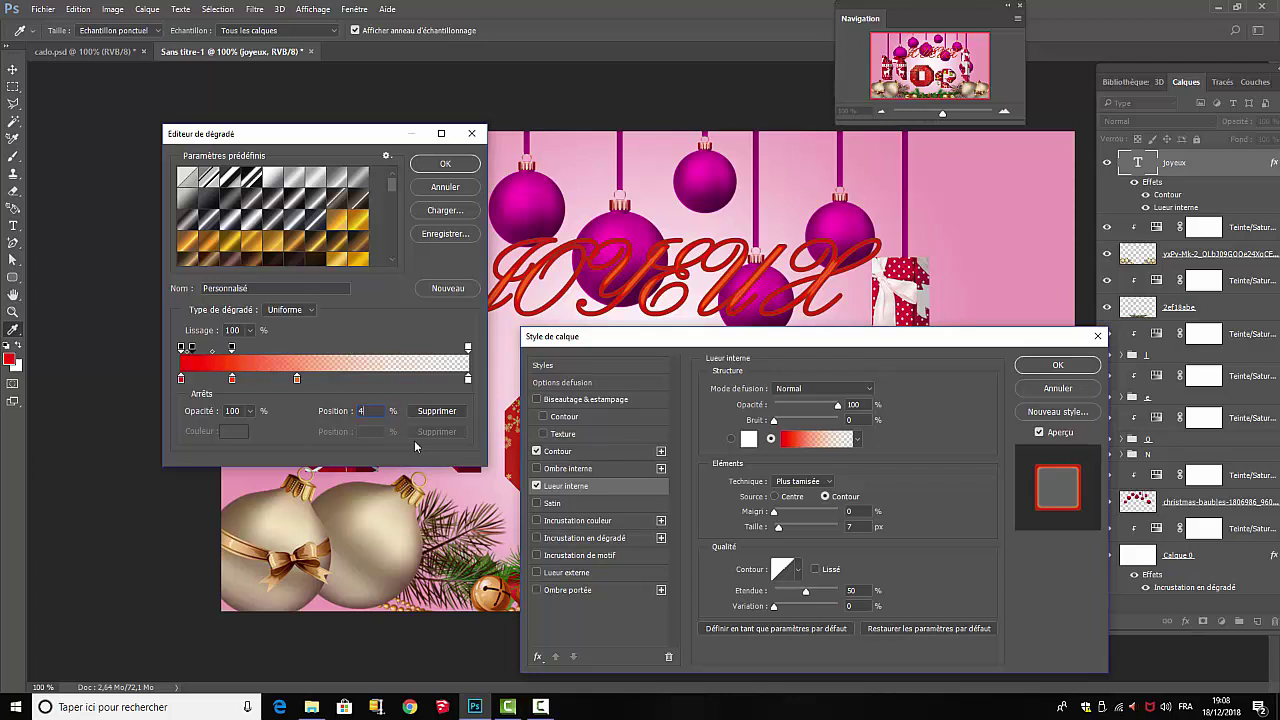
Add a colour stop at 66% in the inner glow gradient and set its colour to #FFBA00
left_click(370, 381)
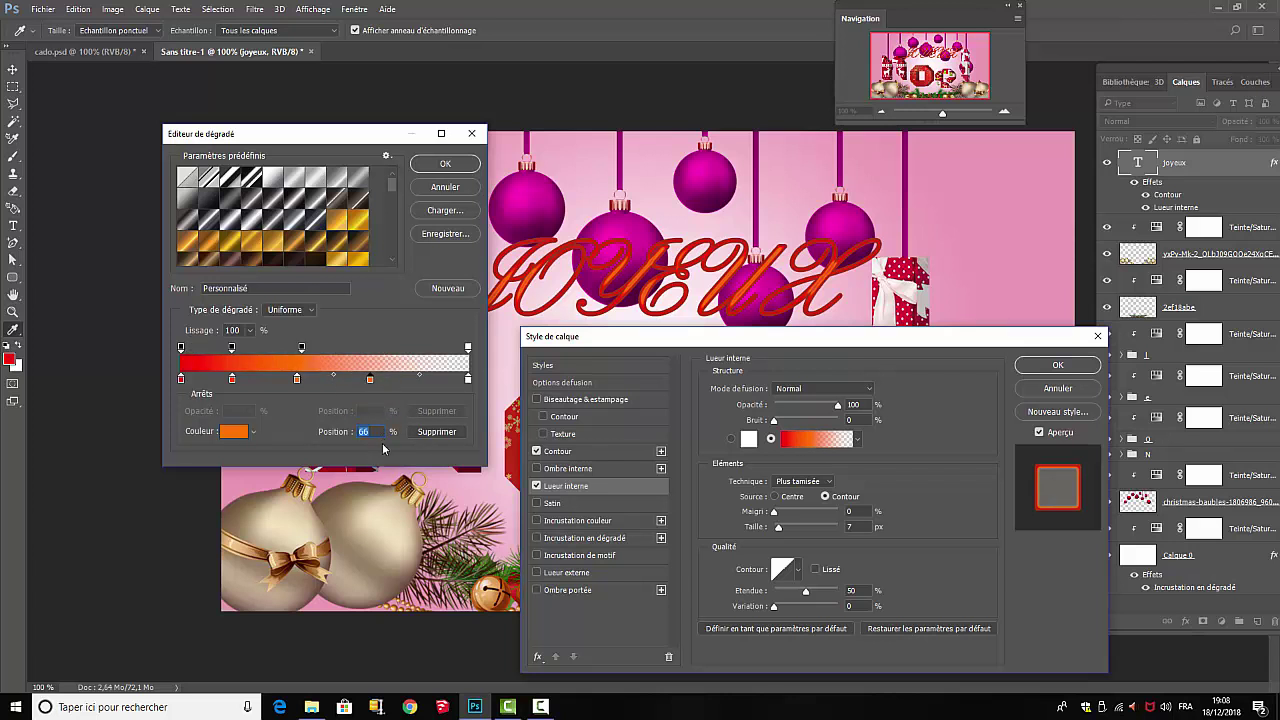
left_click(236, 434)
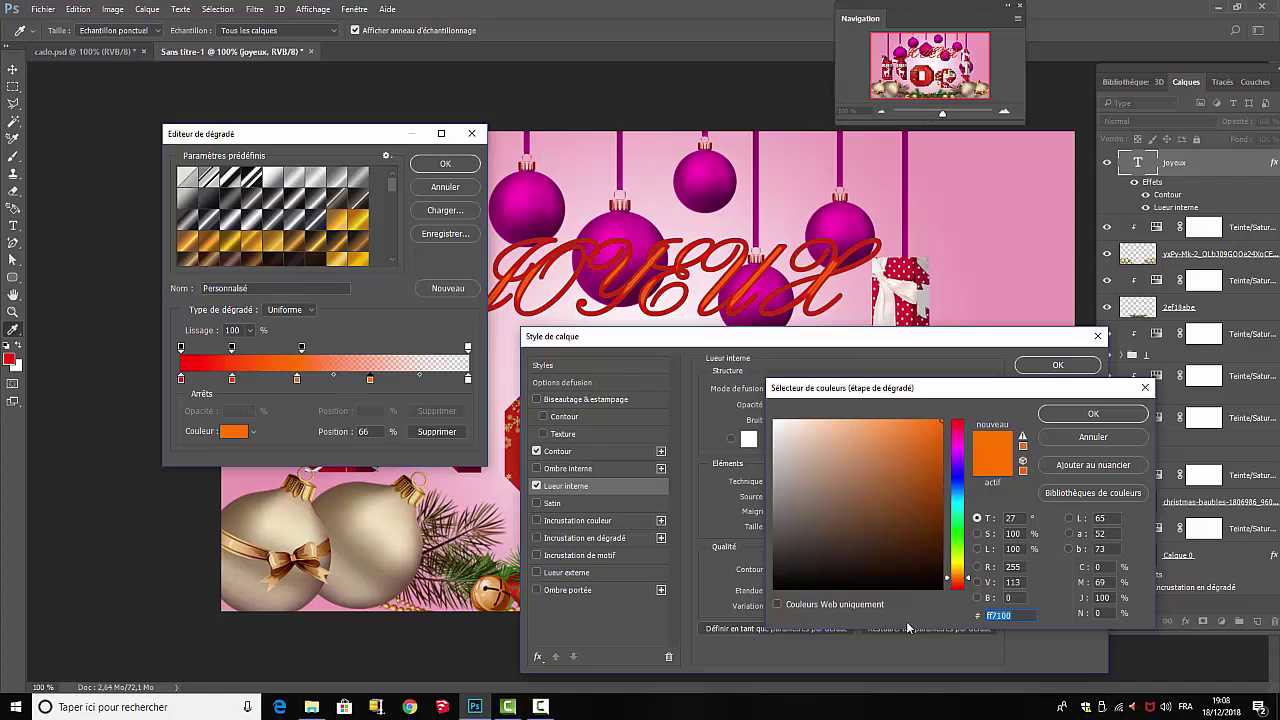
type("ff")
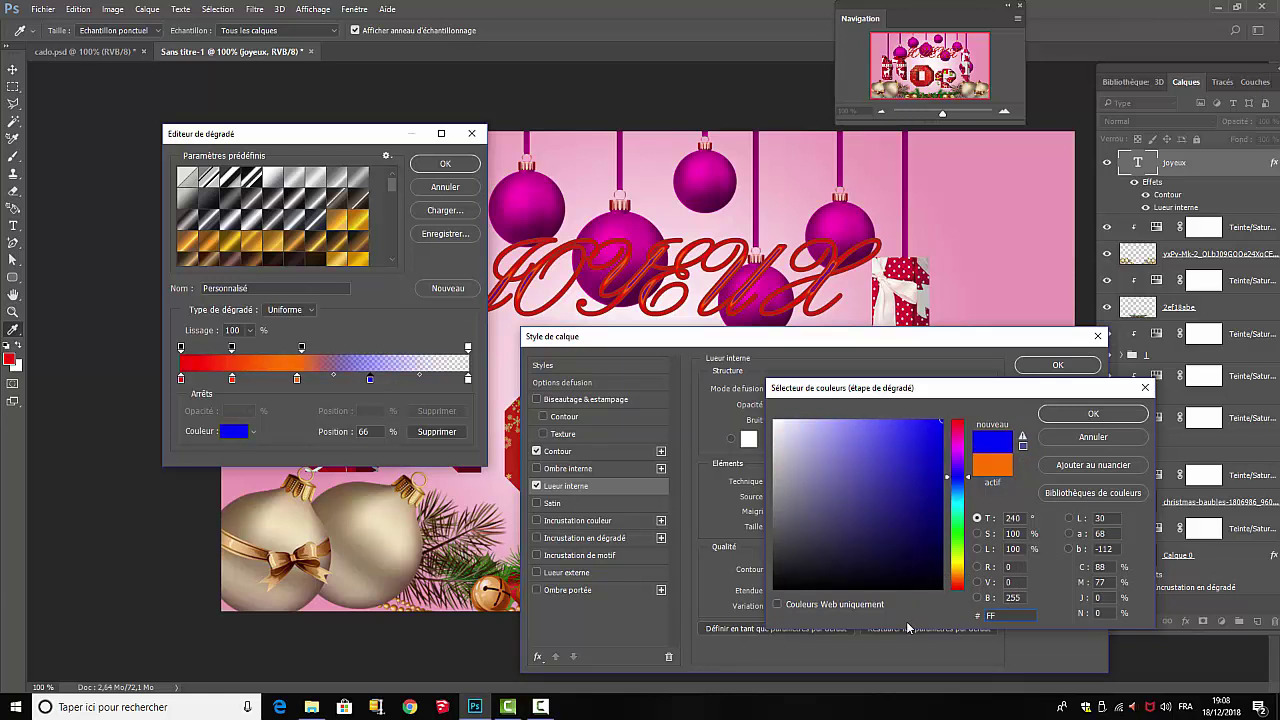
type("ba")
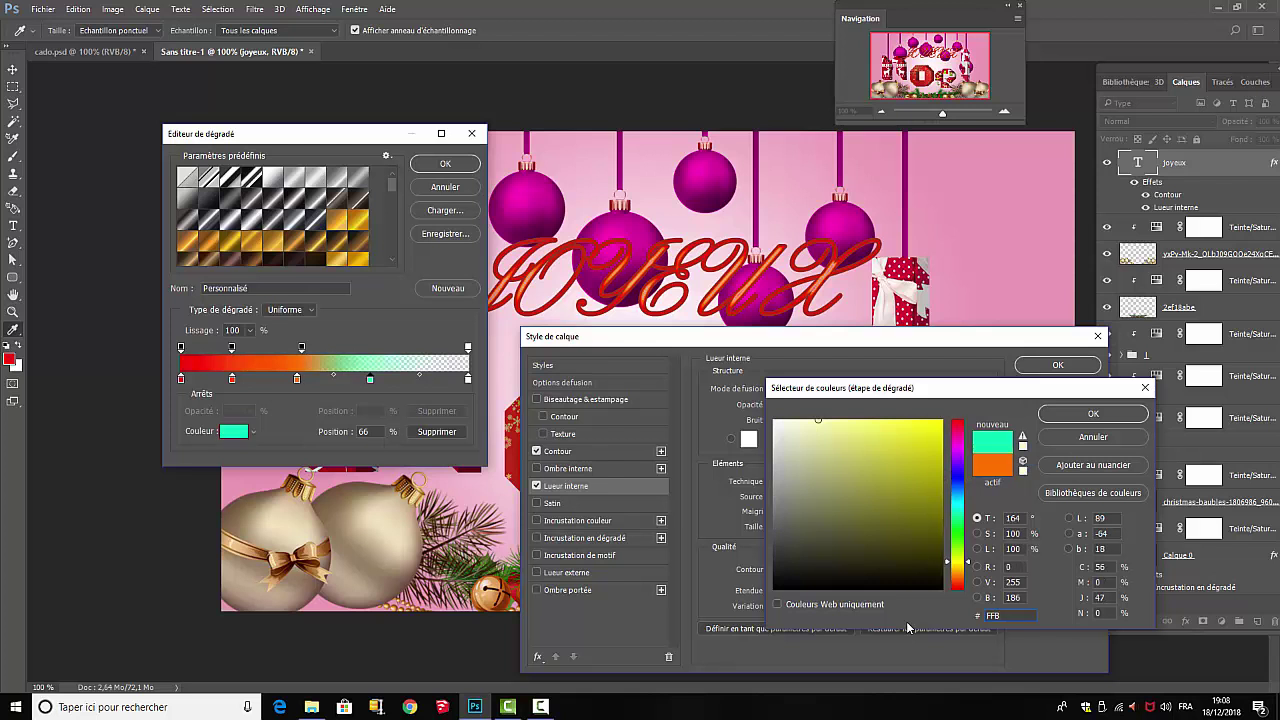
type("00")
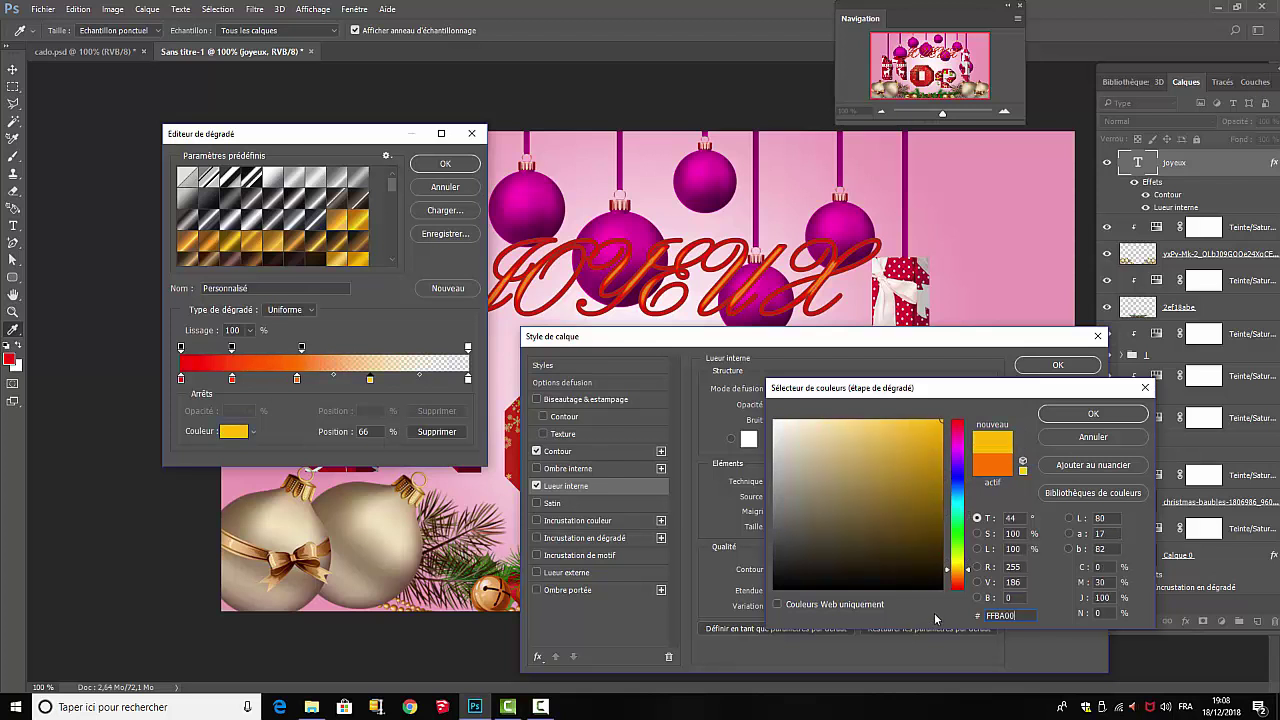
left_click(1095, 418)
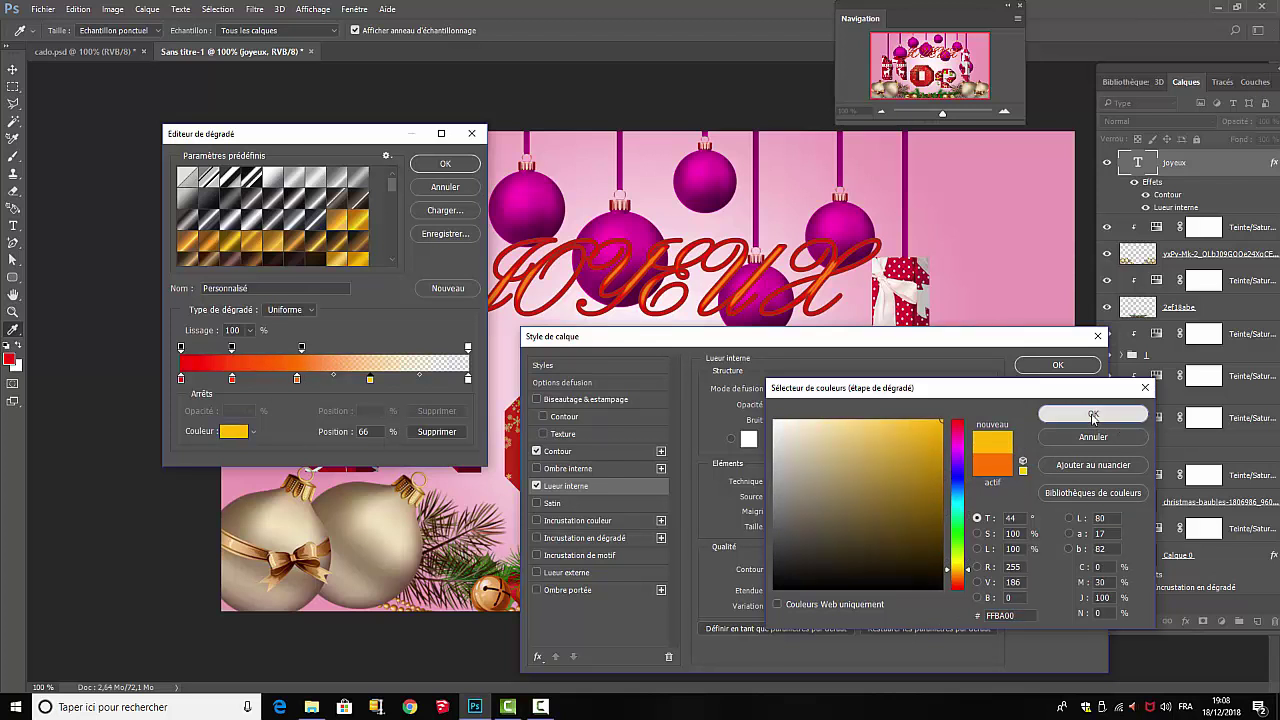
Add an opacity stop at 66% in the inner glow gradient and set it to 100% opacity
left_click(369, 348)
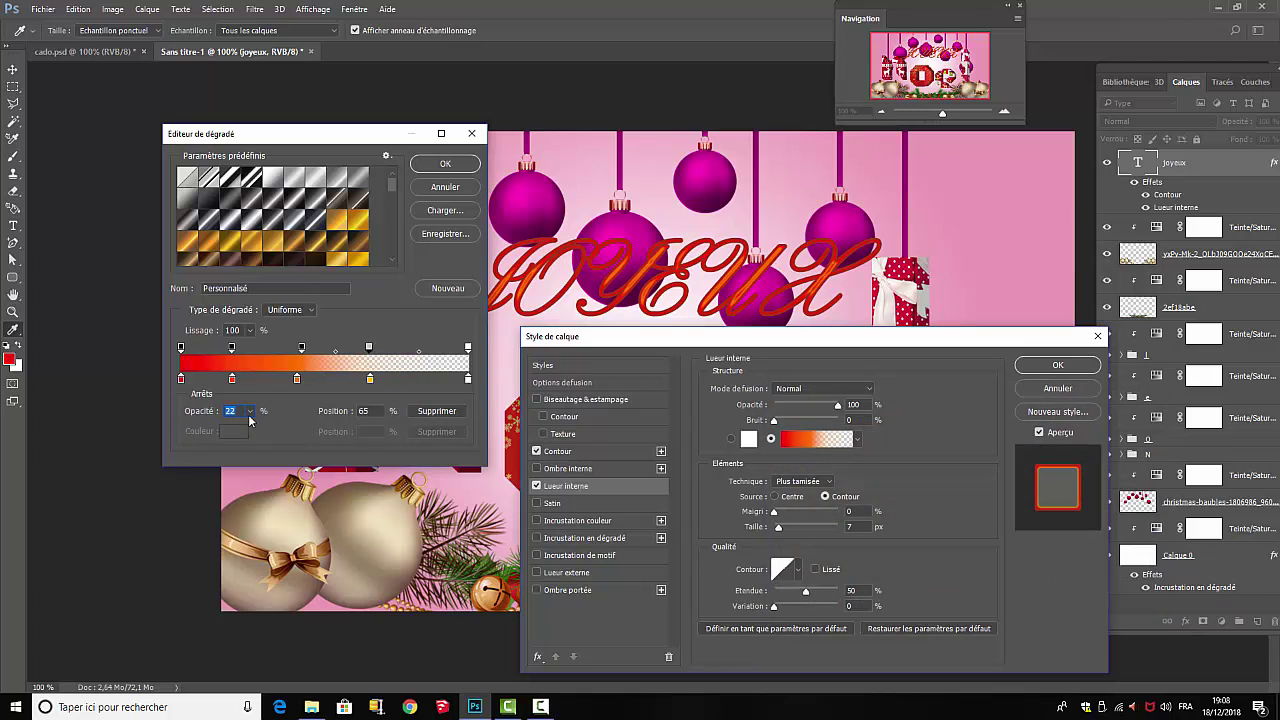
left_click(250, 413)
left_click_drag(250, 422, 296, 428)
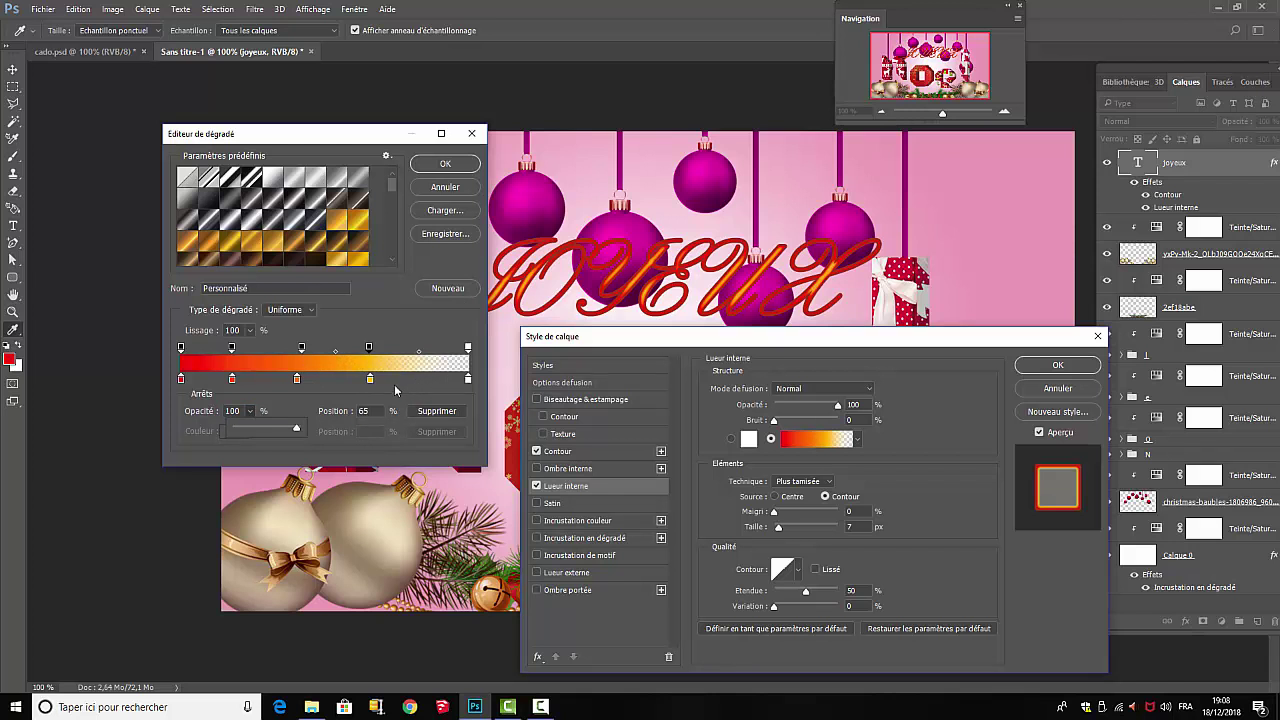
left_click(350, 411)
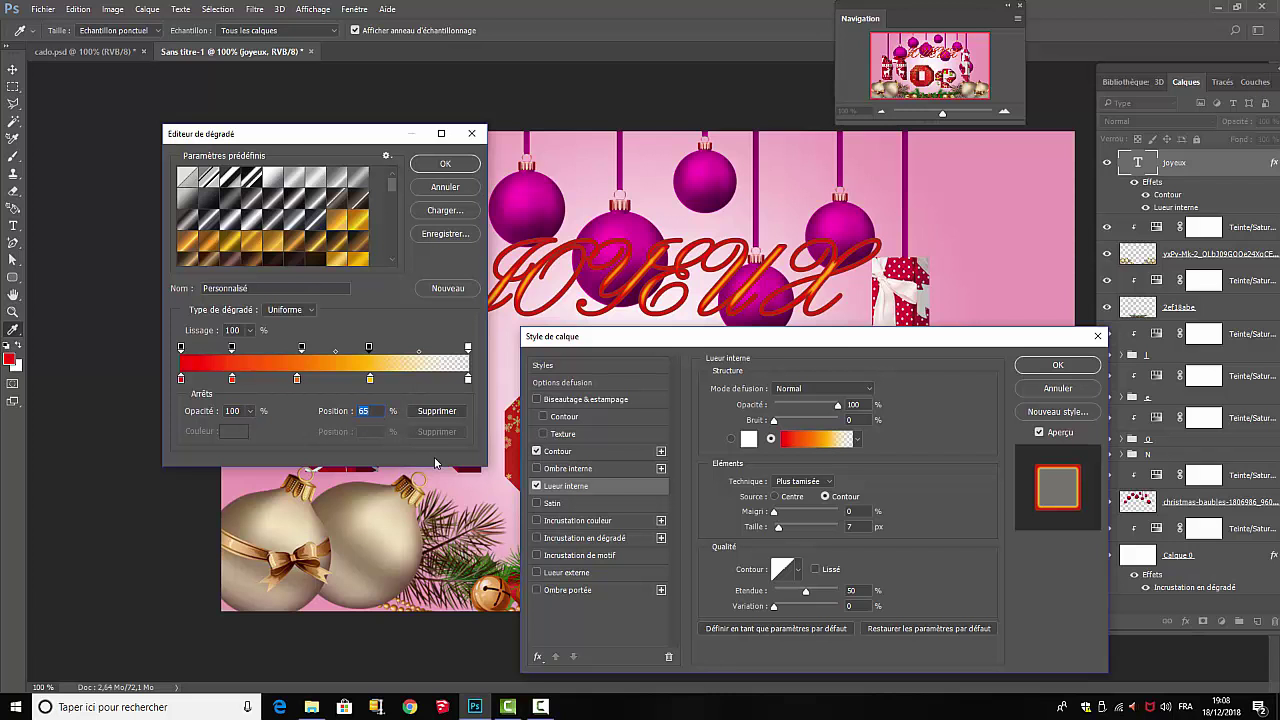
type("66")
Add a colour stop at 84% in the inner glow gradient and set its colour to #FFFF00
left_click(423, 380)
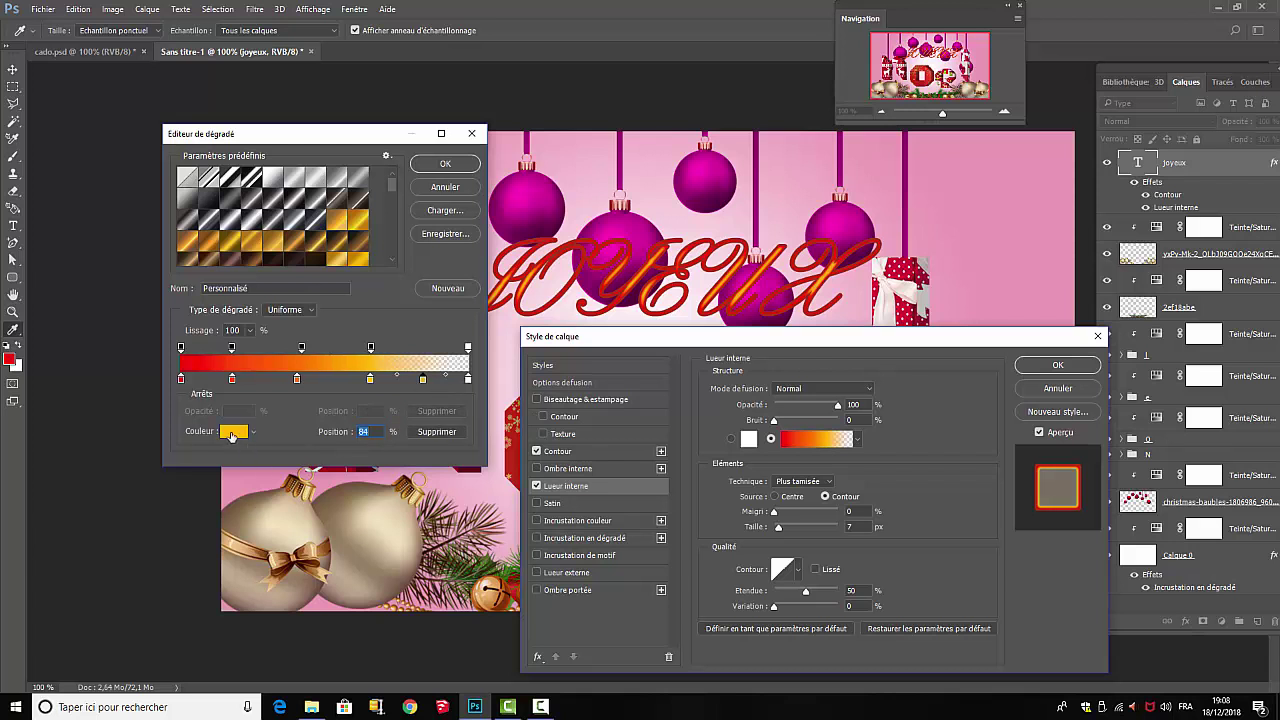
left_click(233, 431)
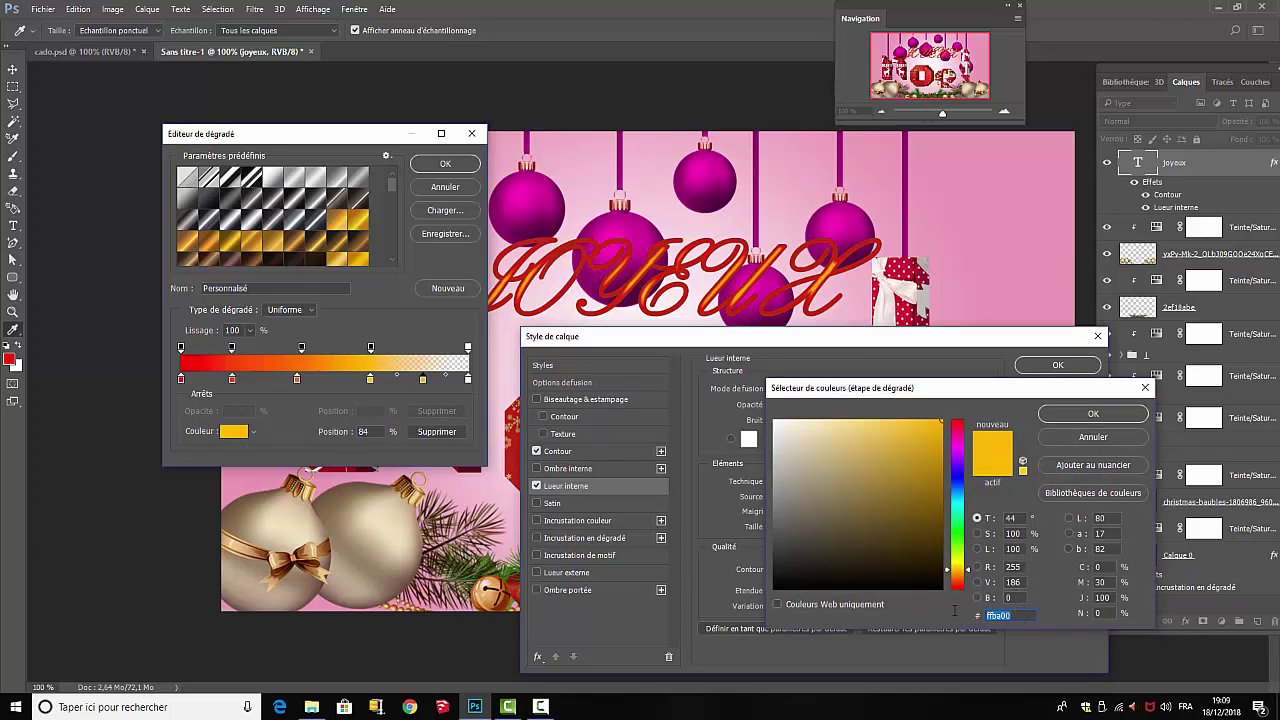
type("FFFF")
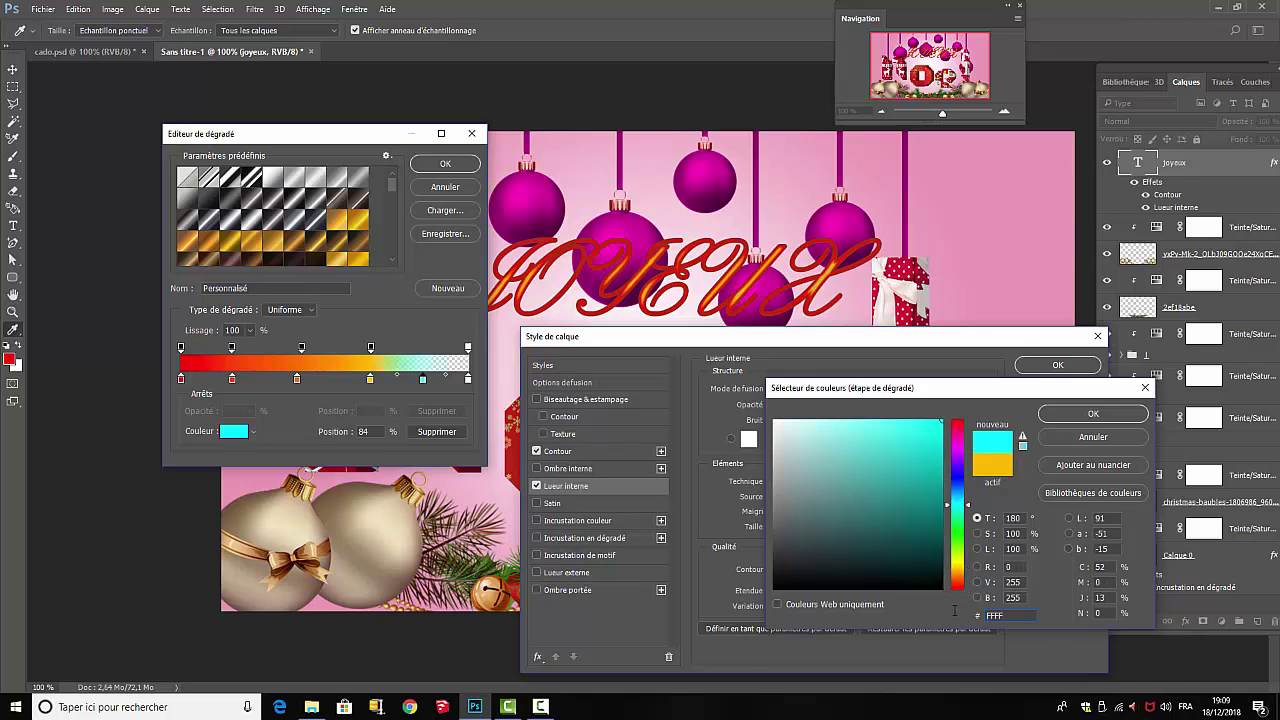
type("00")
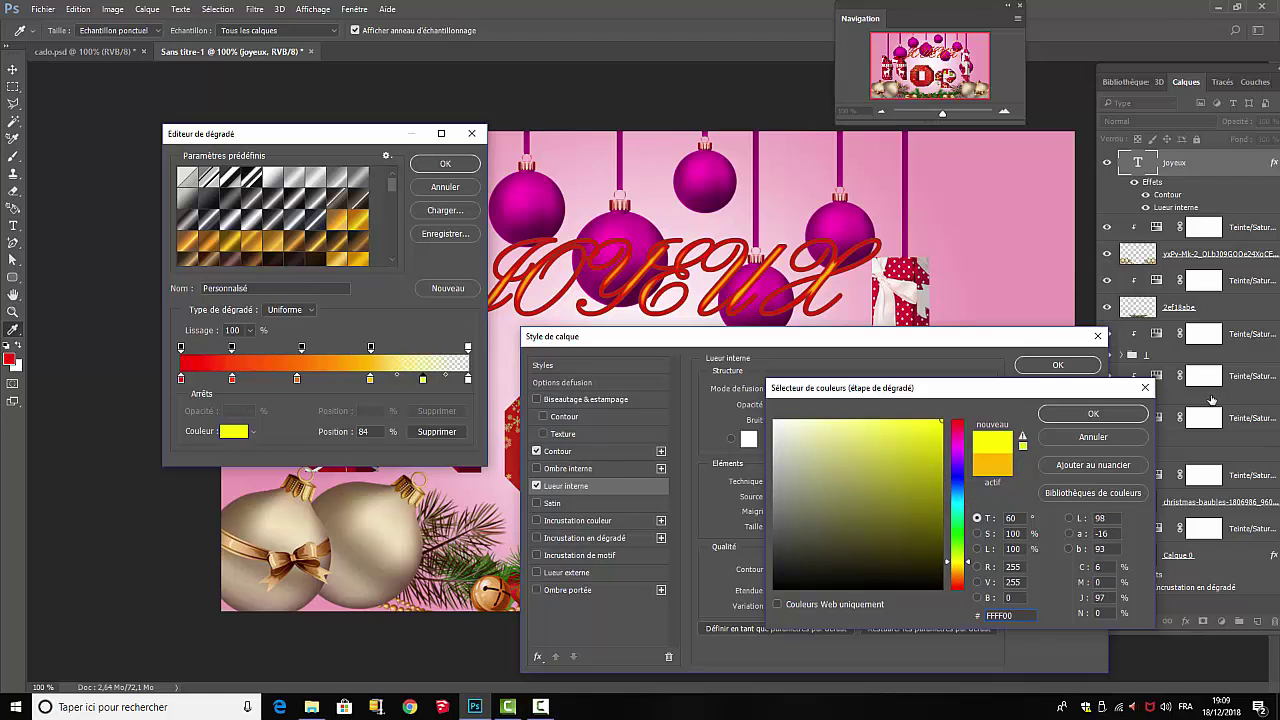
left_click(1100, 418)
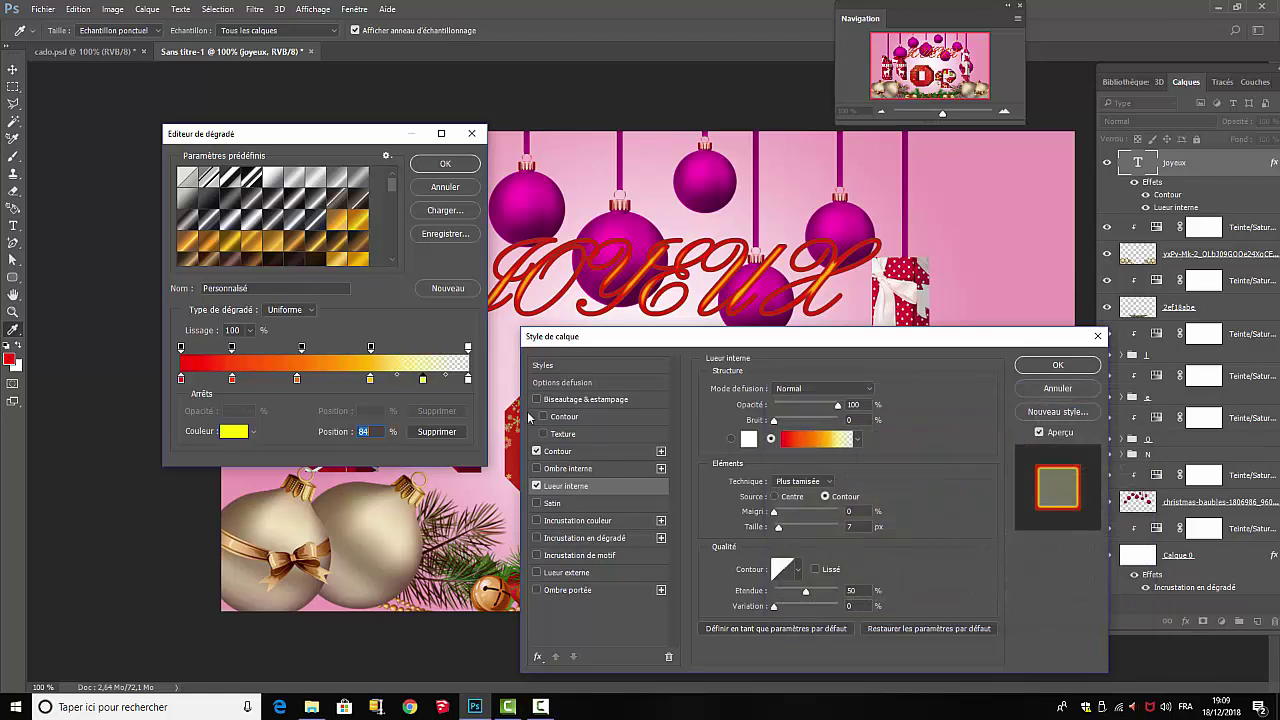
Add an opacity stop at 86% in the inner glow gradient and set it to 100% opacity
left_click(423, 349)
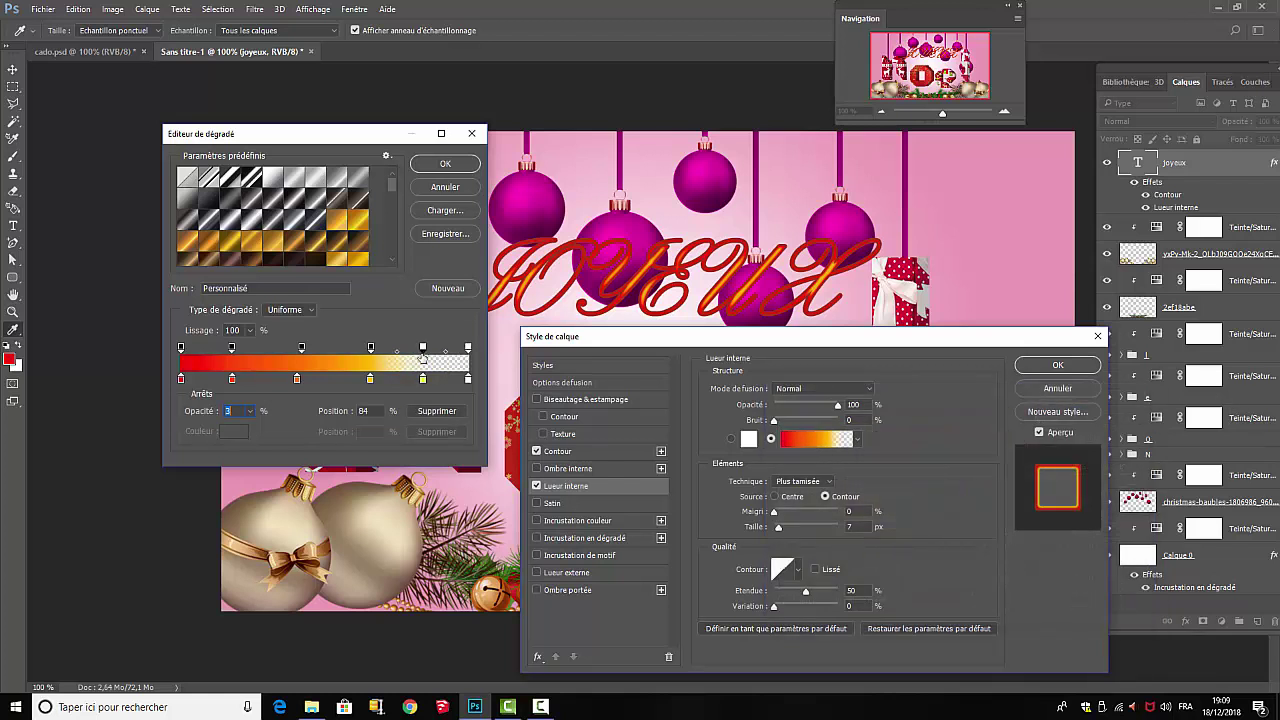
left_click(250, 411)
left_click_drag(240, 428, 365, 445)
left_click(395, 390)
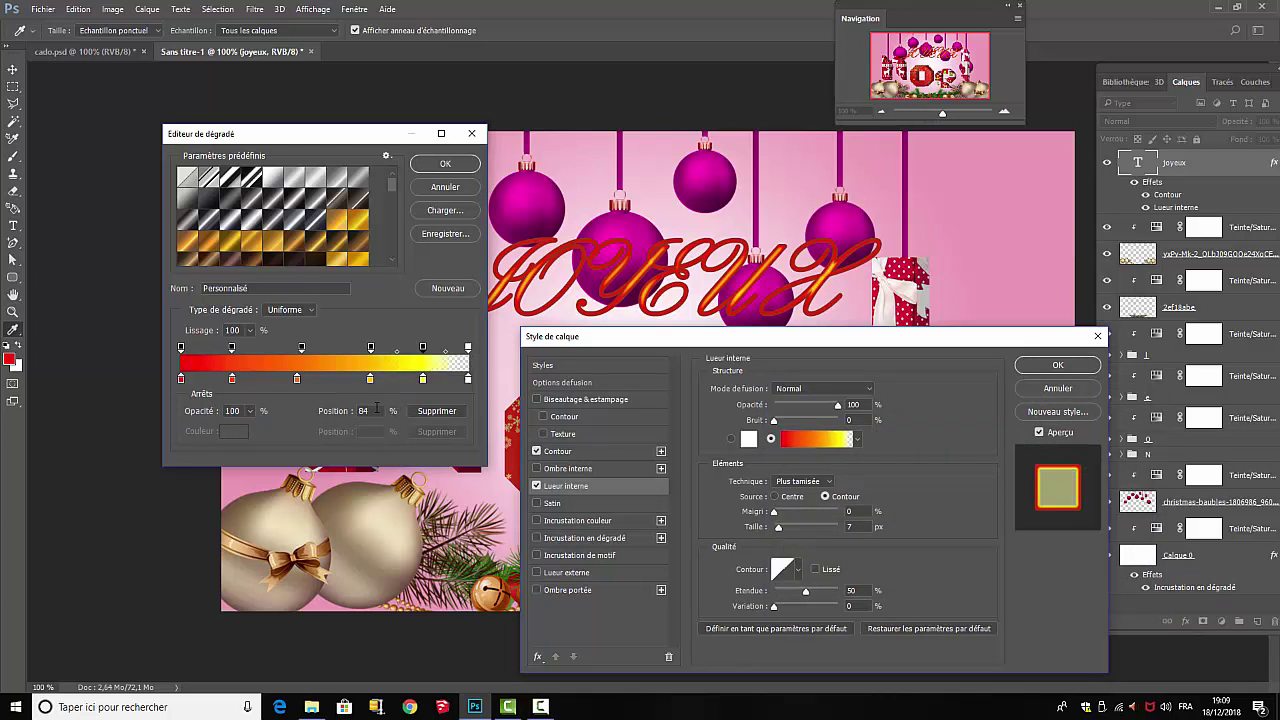
double_click(363, 411)
type("86")
Set the gradient's end opacity stop at 100% to full 100% opacity and accept the inner glow gradient
left_click(468, 350)
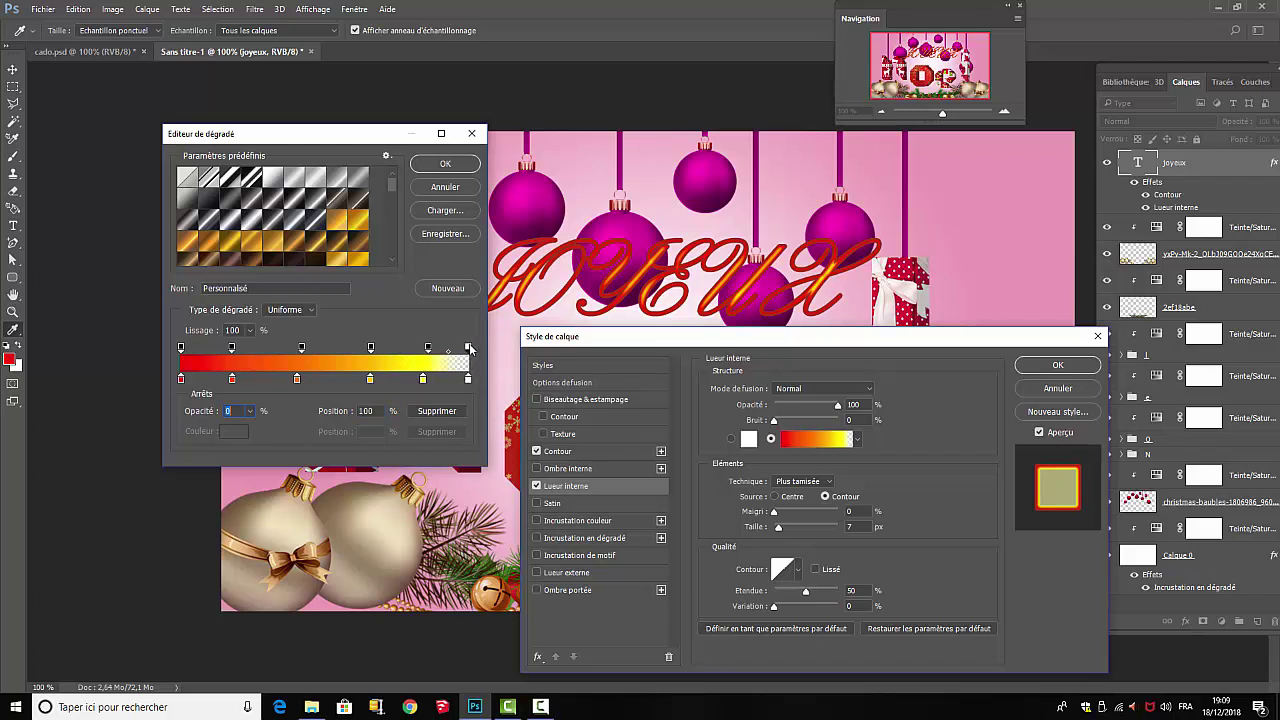
left_click(249, 411)
left_click_drag(249, 430, 459, 449)
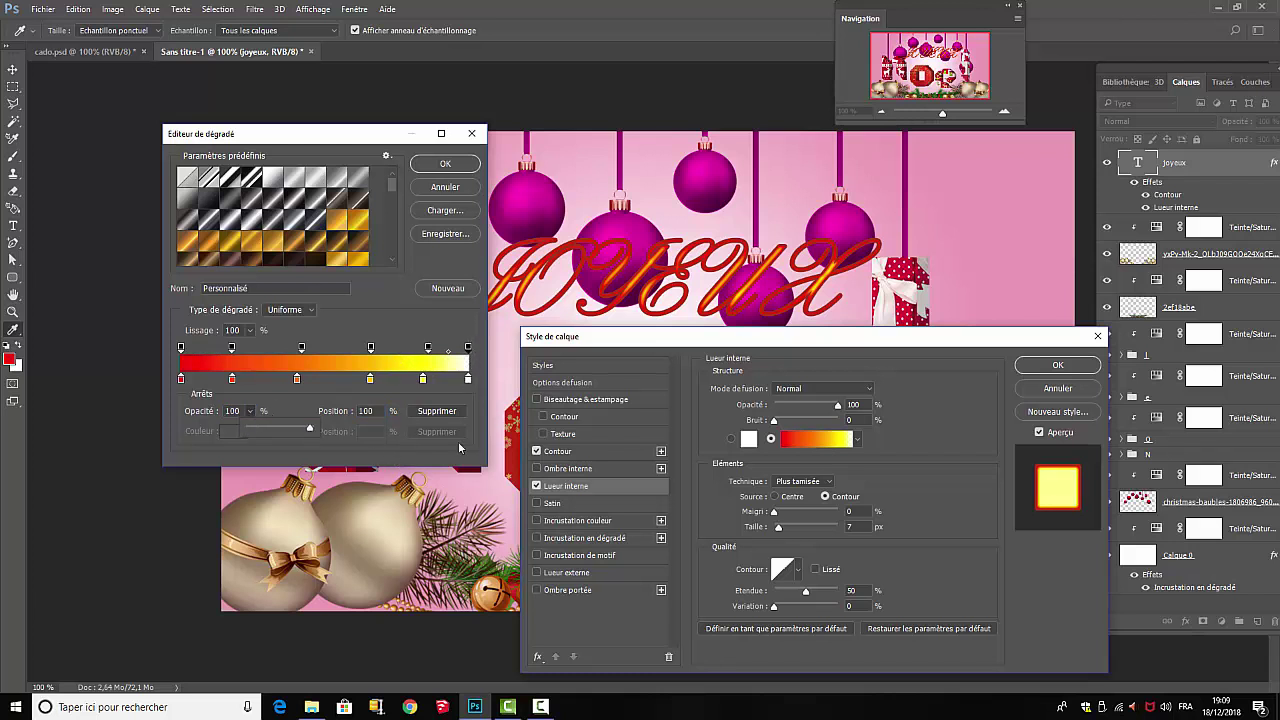
left_click(464, 322)
left_click(448, 164)
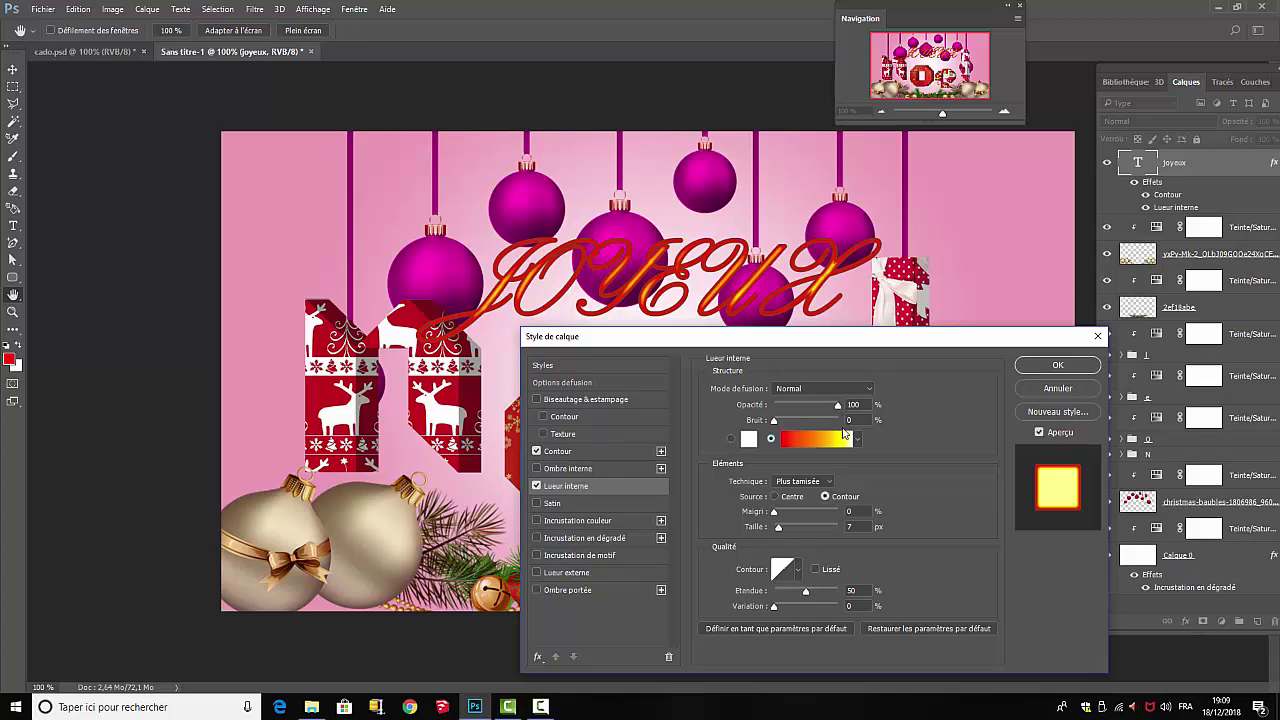
Set the inner glow's source to Centre and its size to 10 px
left_click_drag(918, 338, 1005, 338)
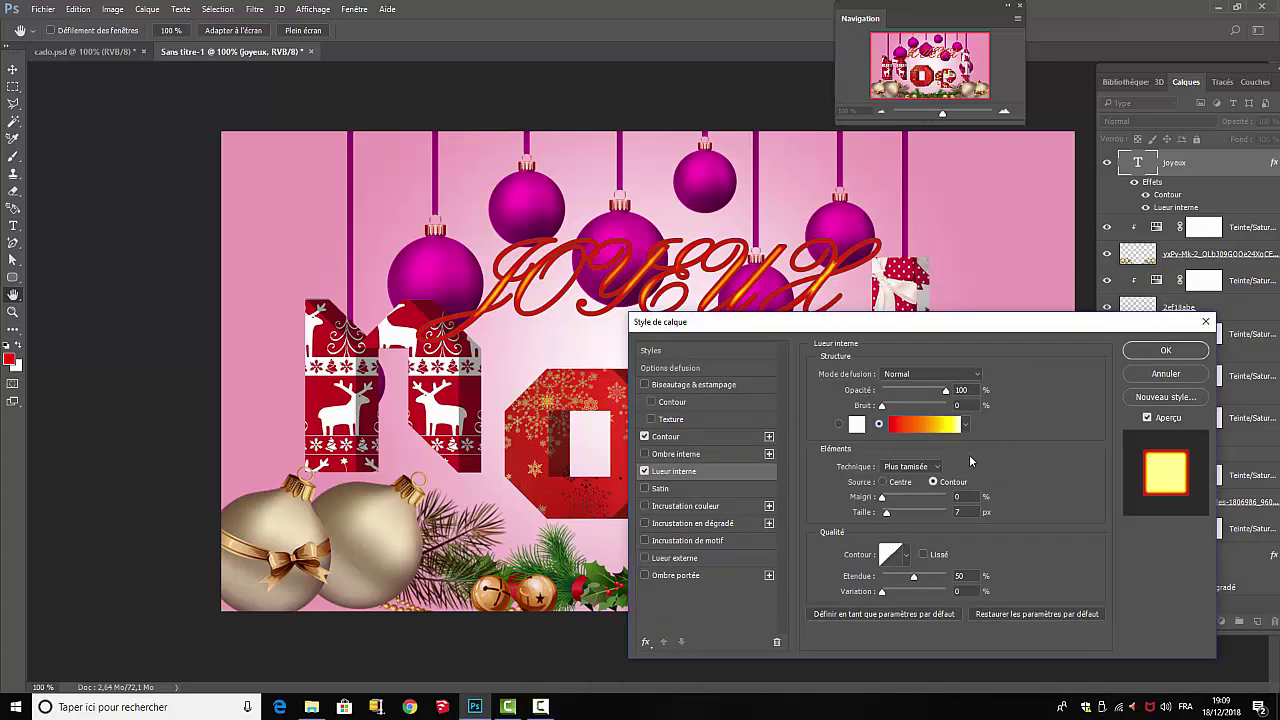
left_click(884, 483)
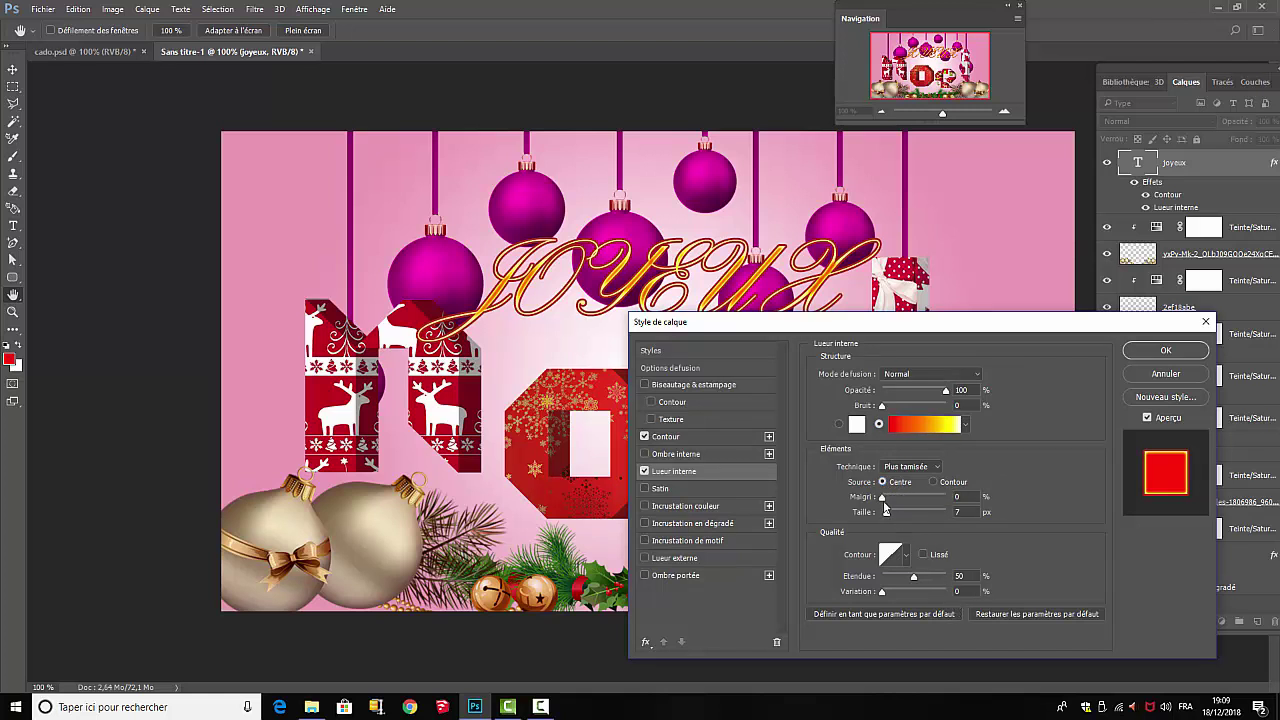
left_click_drag(886, 514, 890, 517)
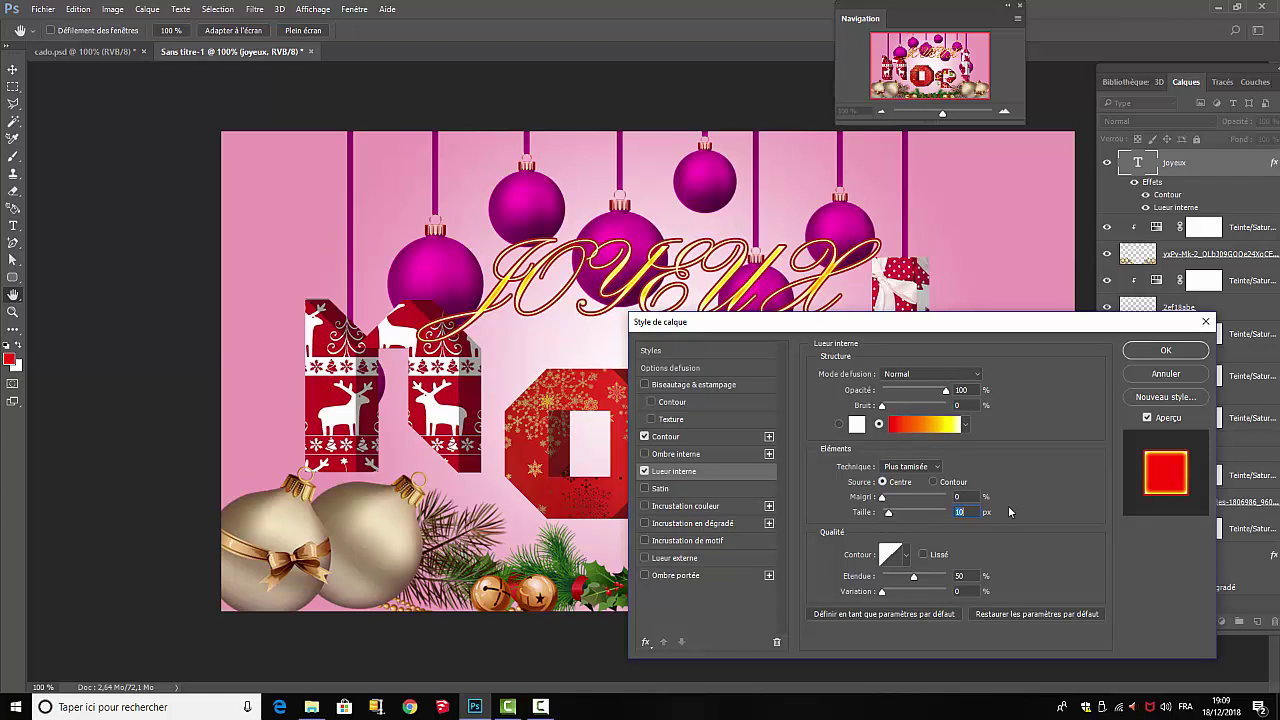
Enable the outer glow on the JOYEUX text with Normal blend mode and 70% opacity
left_click(646, 559)
left_click(676, 558)
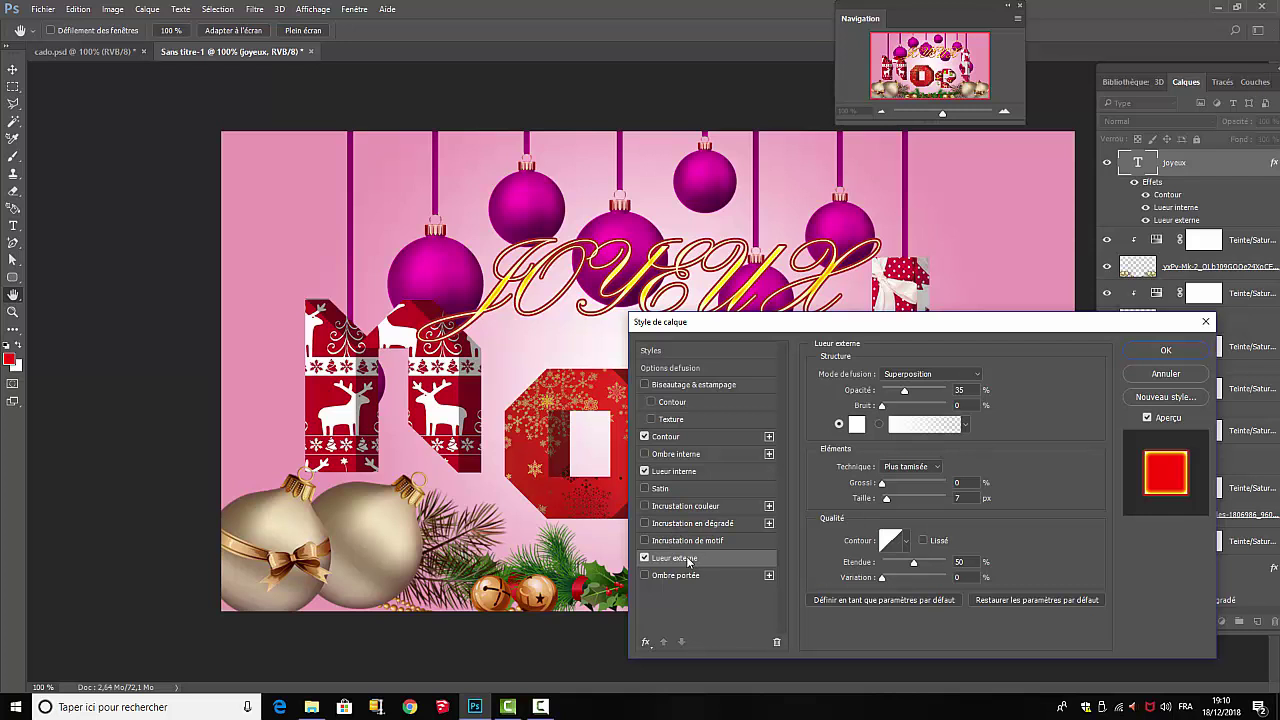
left_click(979, 376)
left_click(945, 386)
left_click(960, 390)
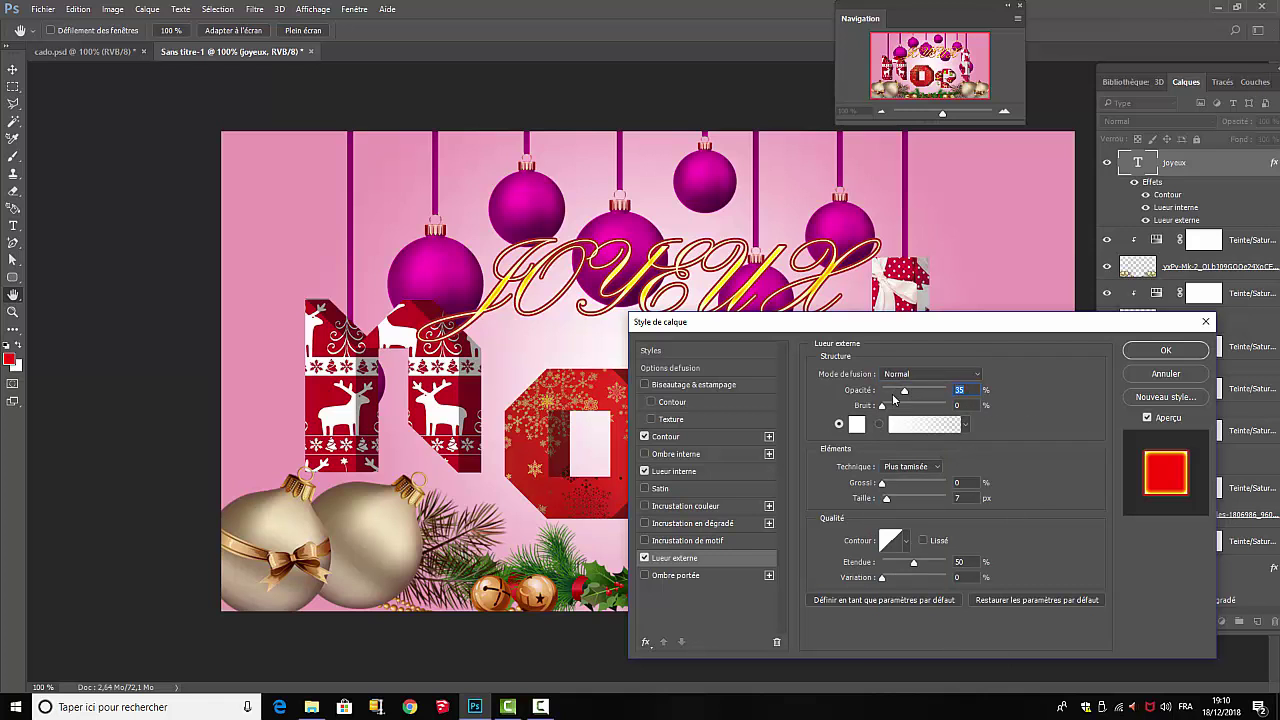
type("70")
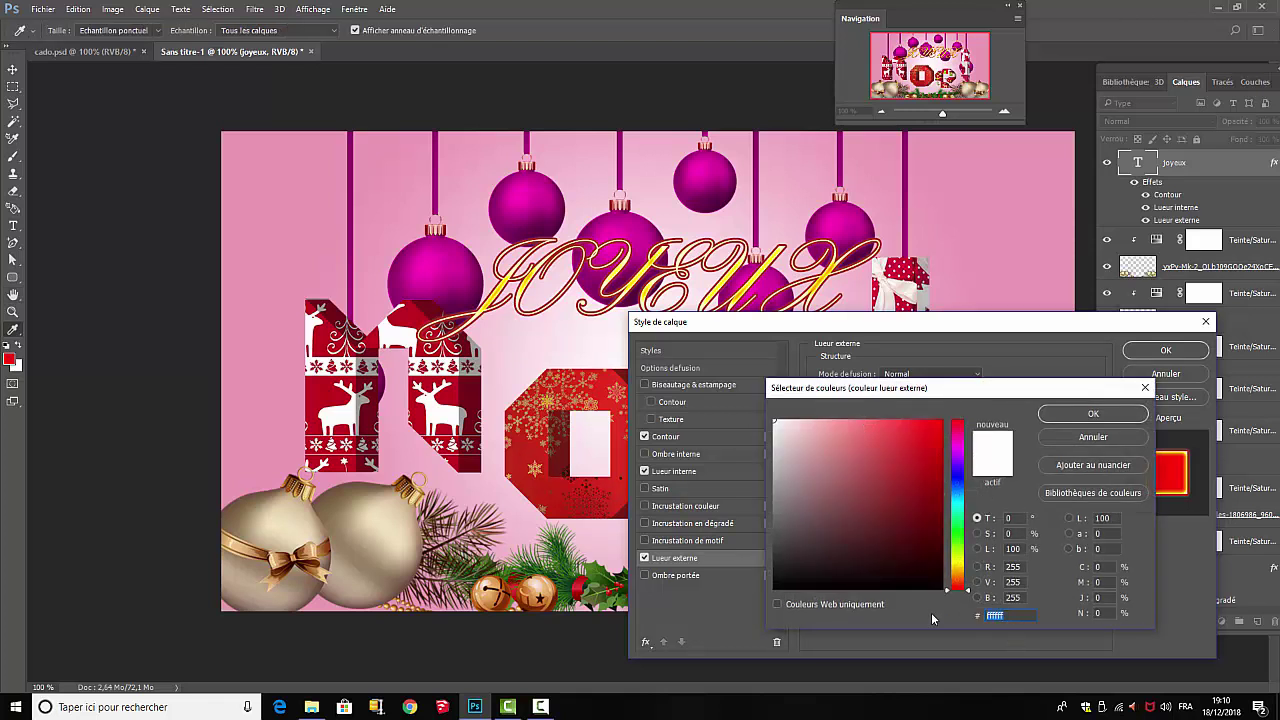
Set the outer glow colour to #F13401
type("F1")
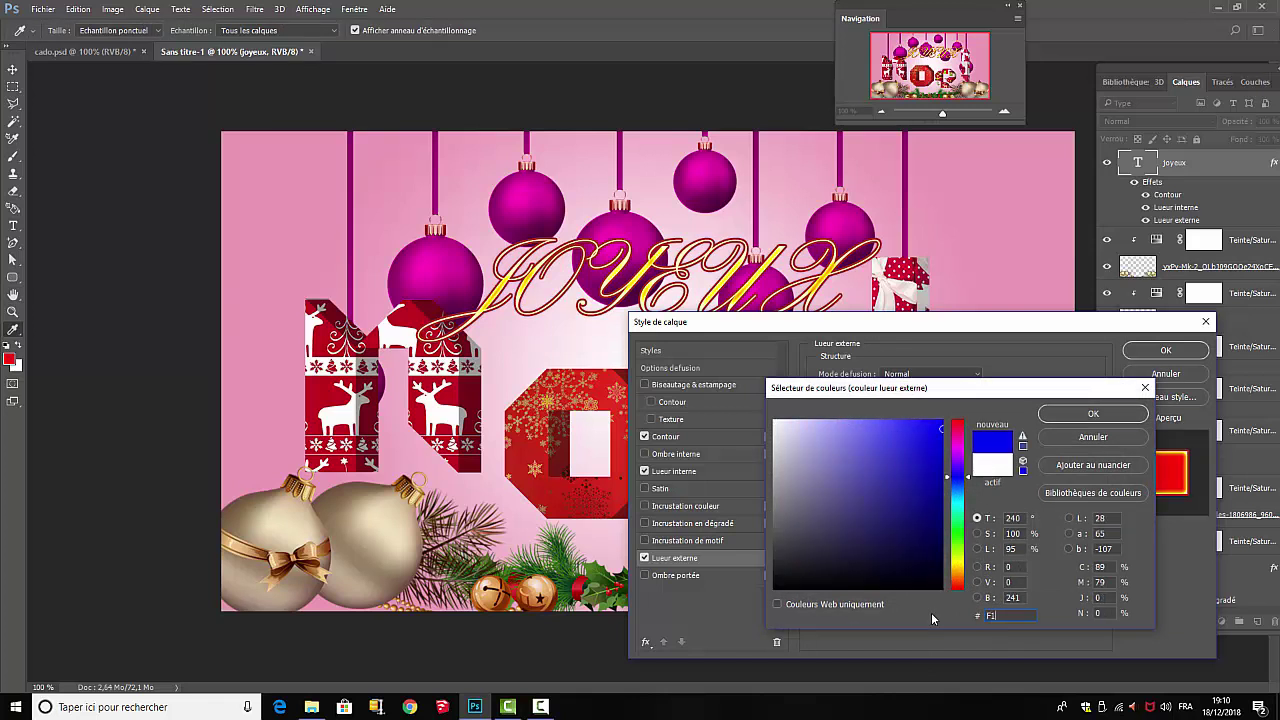
type("340")
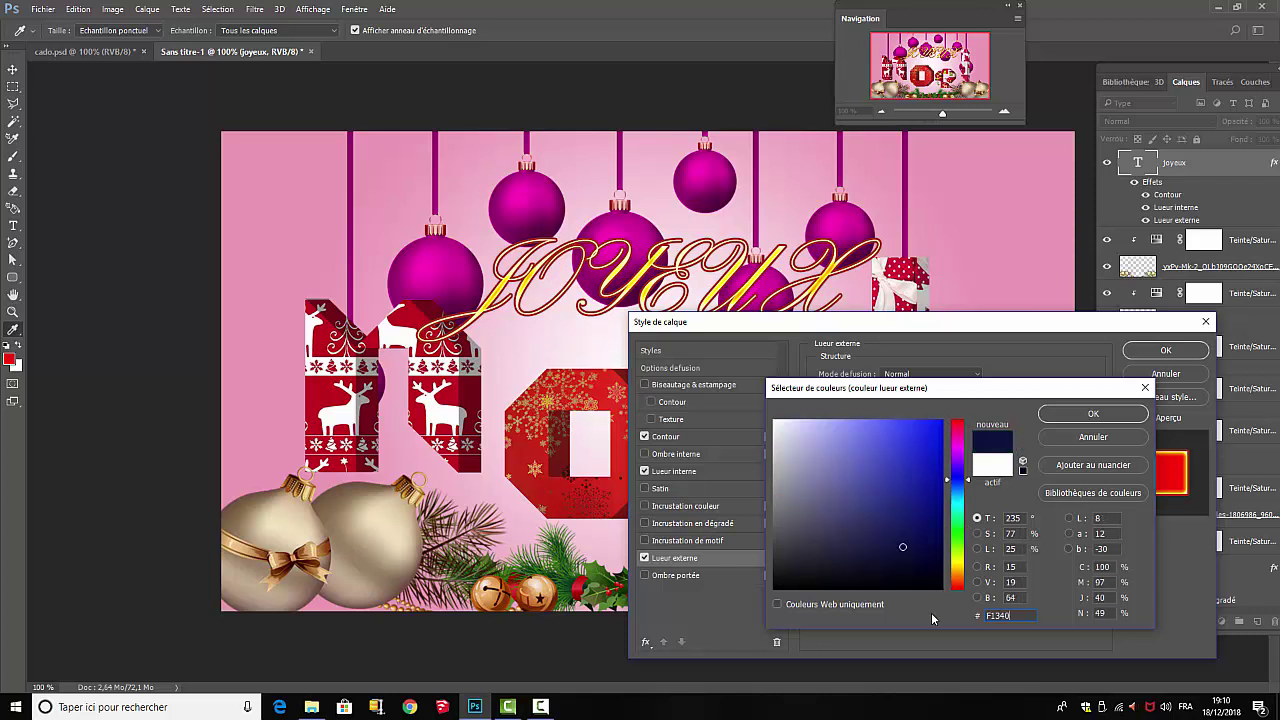
type("1")
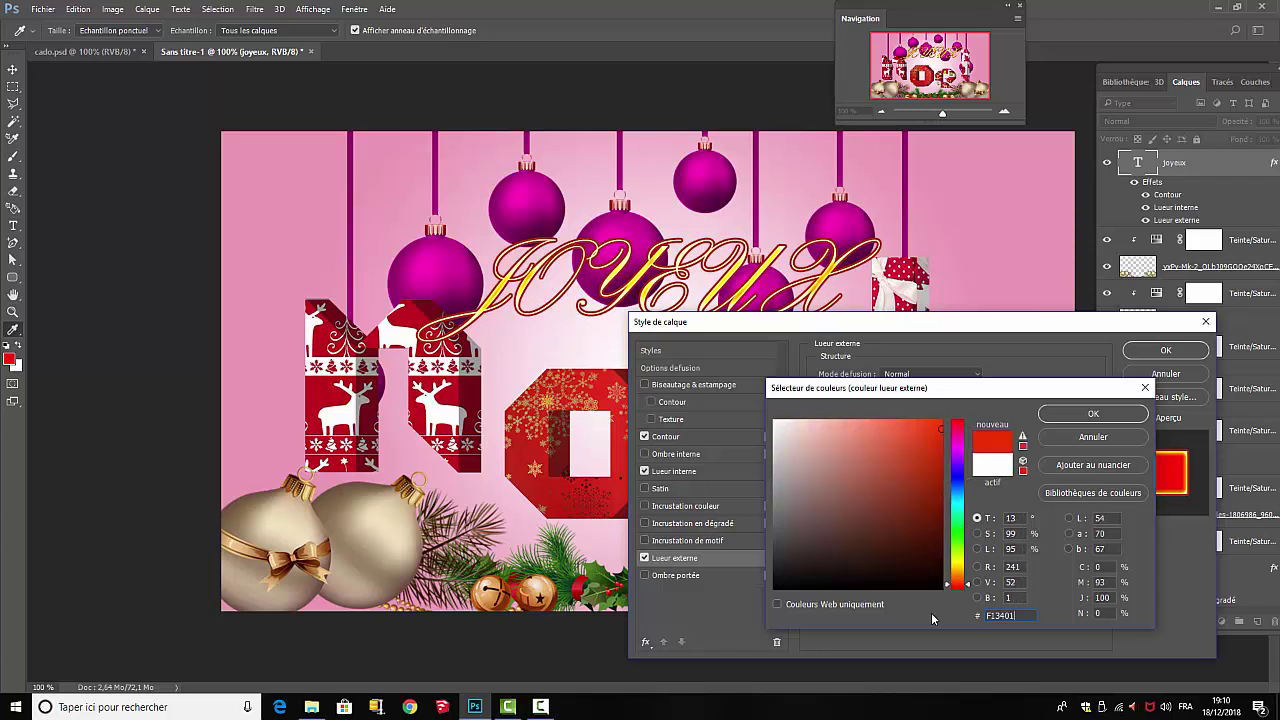
left_click(1085, 416)
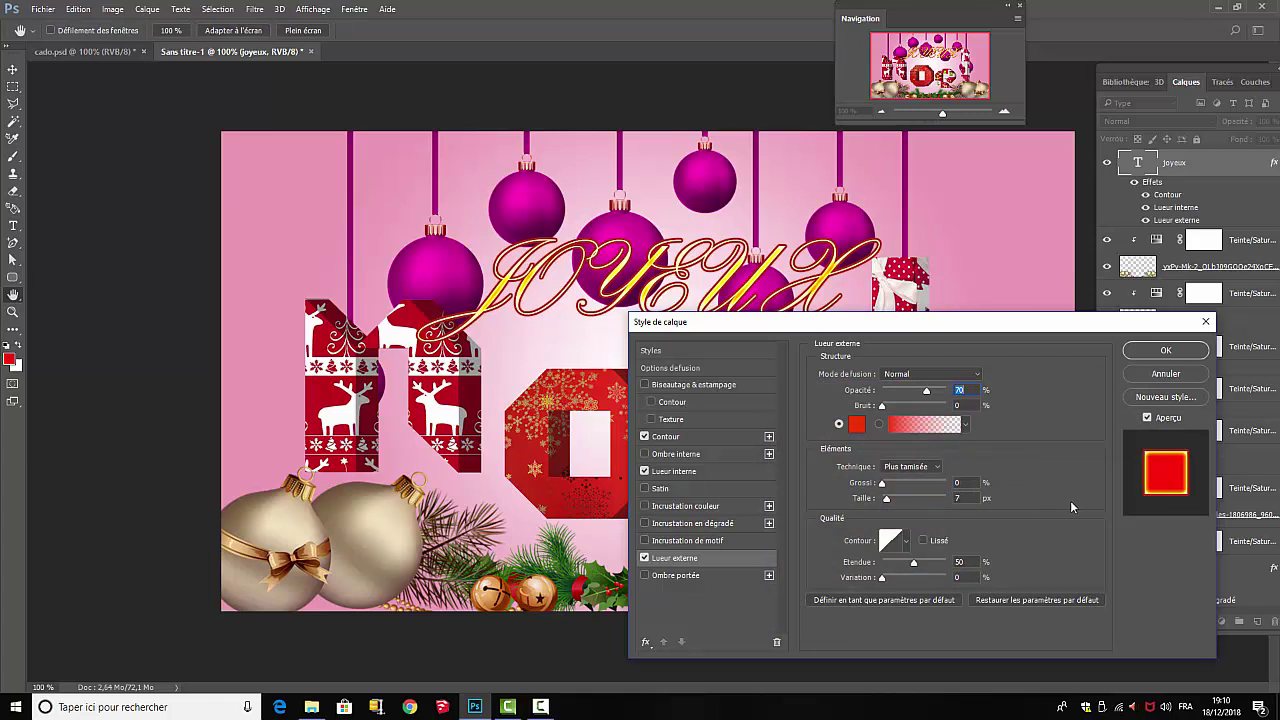
Set the outer glow's spread to 9% and its size to 24 px on the JOYEUX text
left_click(958, 497)
type("20")
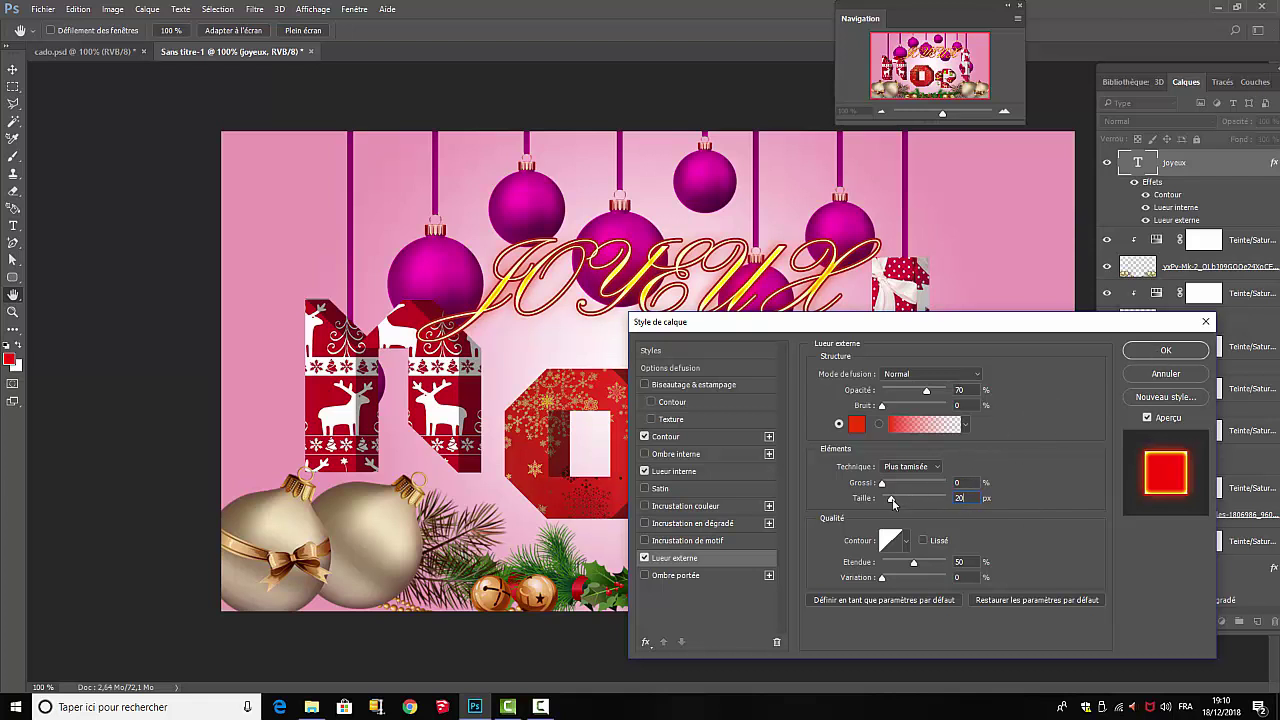
left_click_drag(882, 484, 891, 484)
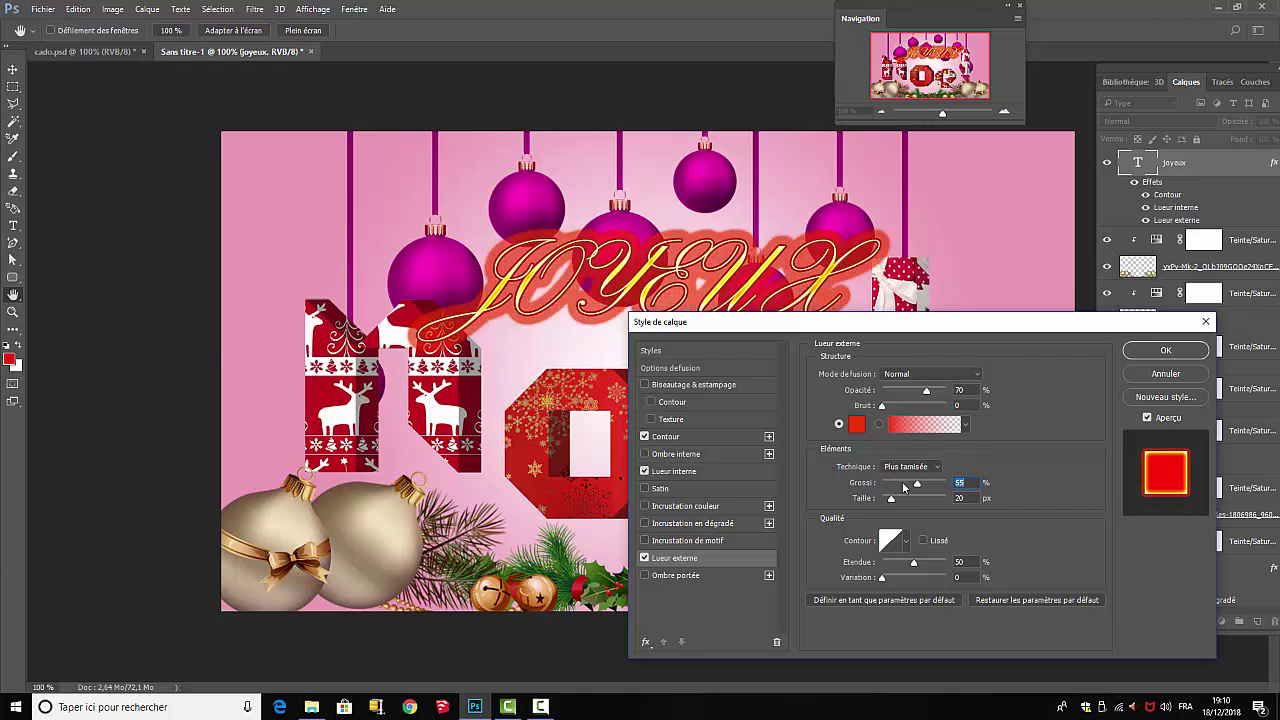
left_click_drag(891, 484, 893, 501)
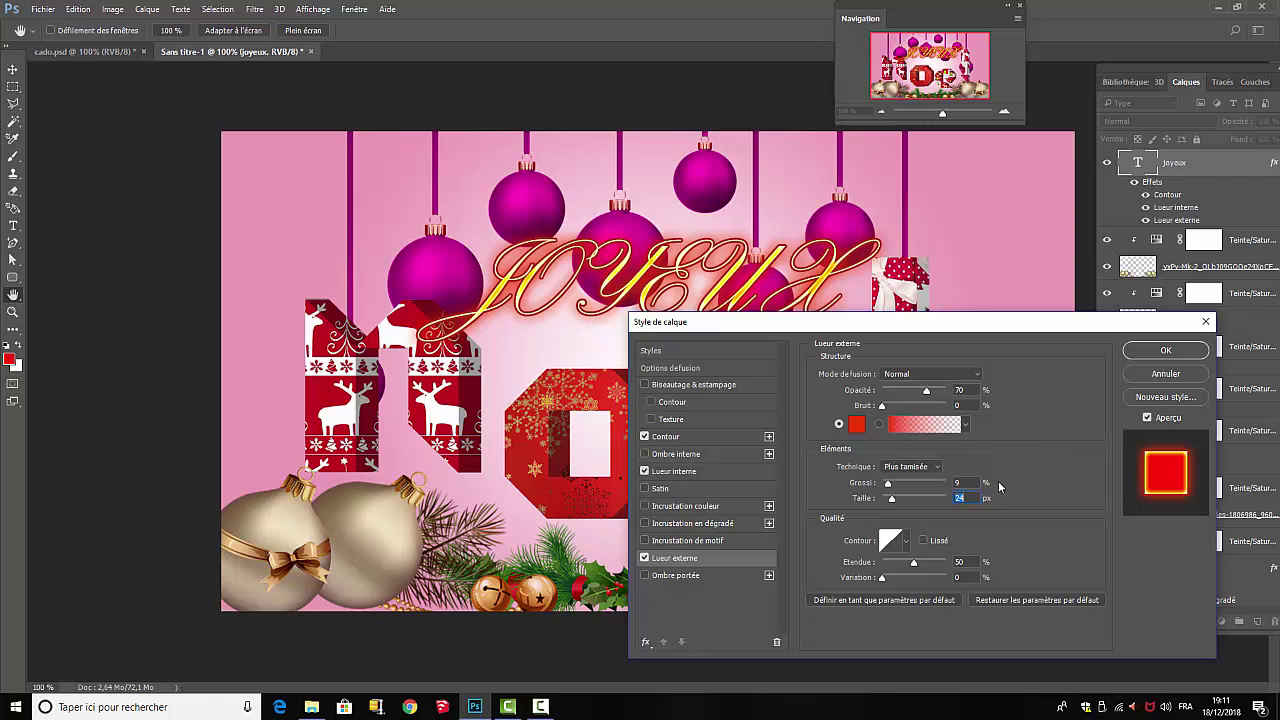
Enable a drop shadow on the JOYEUX text with the Densité couleur - (Color Dodge) blend mode
left_click(644, 575)
left_click(664, 577)
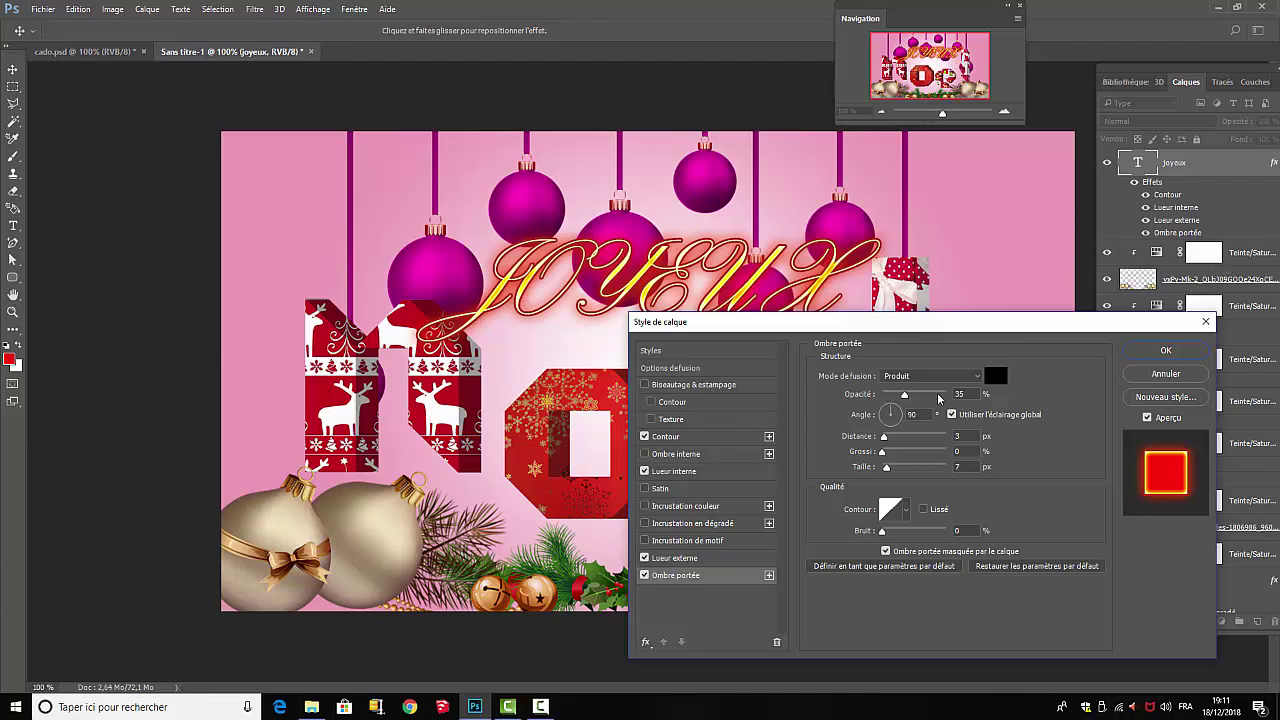
left_click(978, 375)
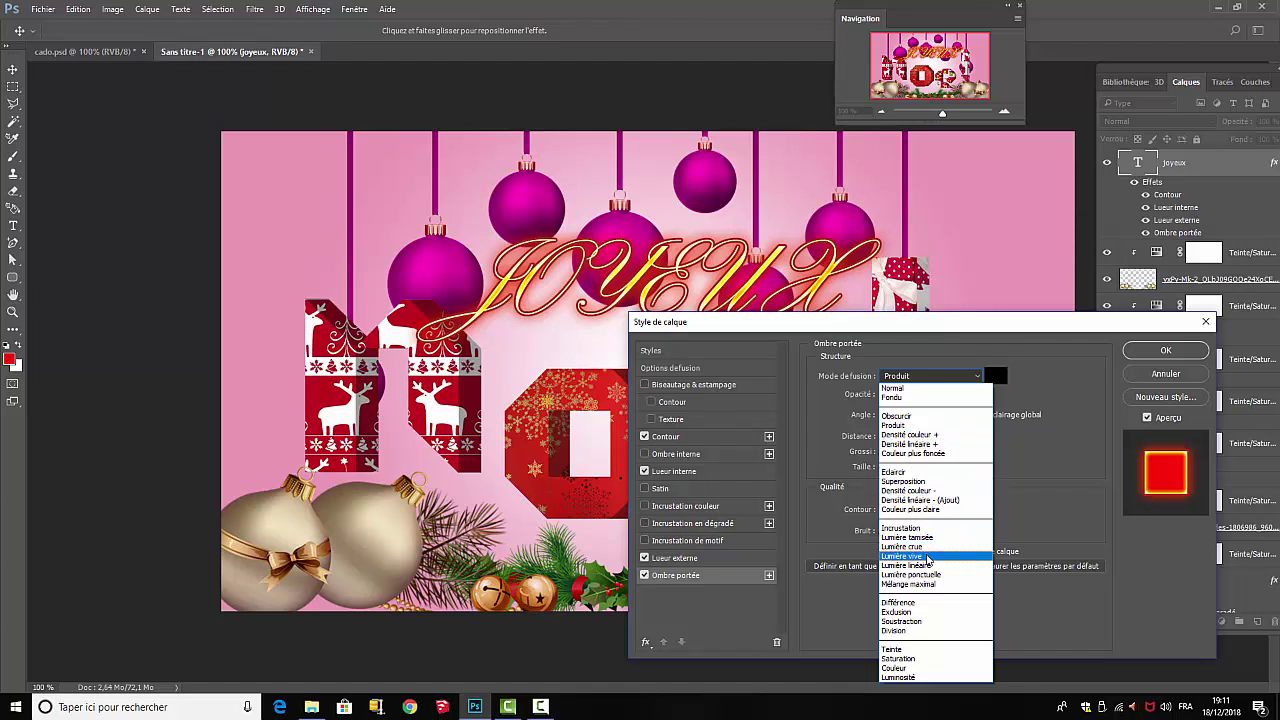
left_click(916, 491)
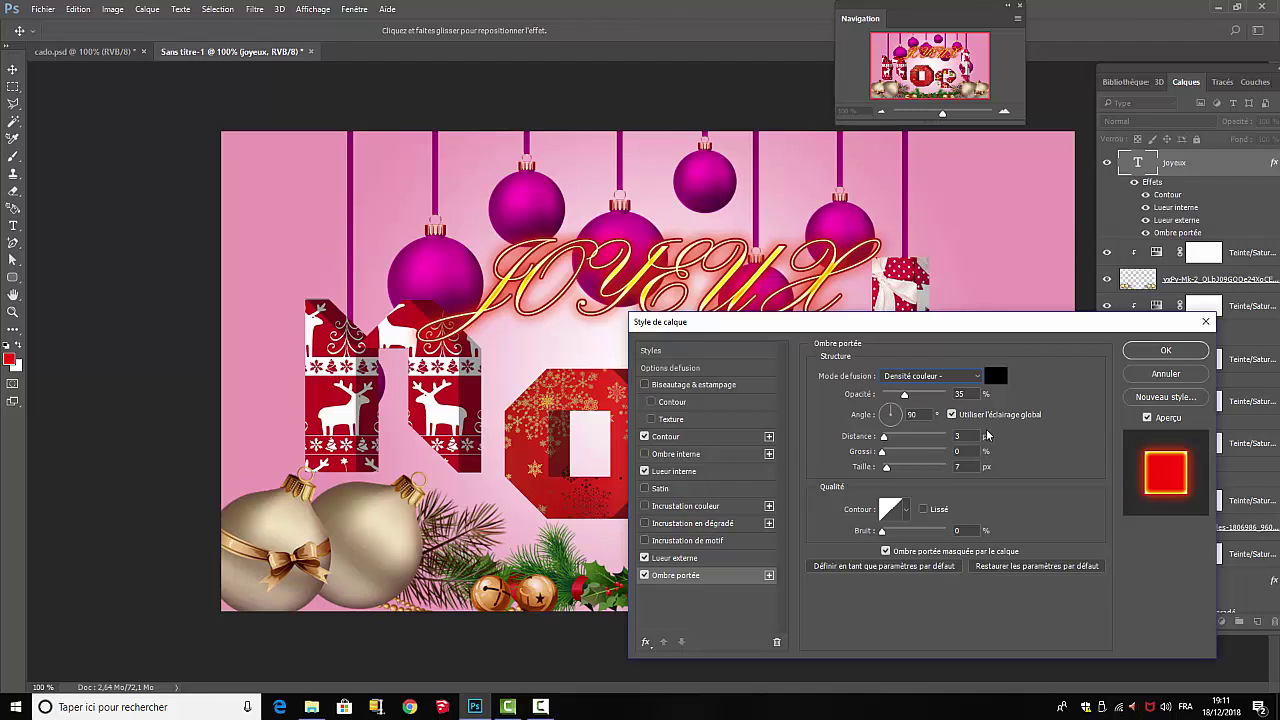
Set the drop shadow's distance to 5 px, spread to 36% and size to 111 px
left_click_drag(970, 437, 937, 438)
type("5")
key("Tab")
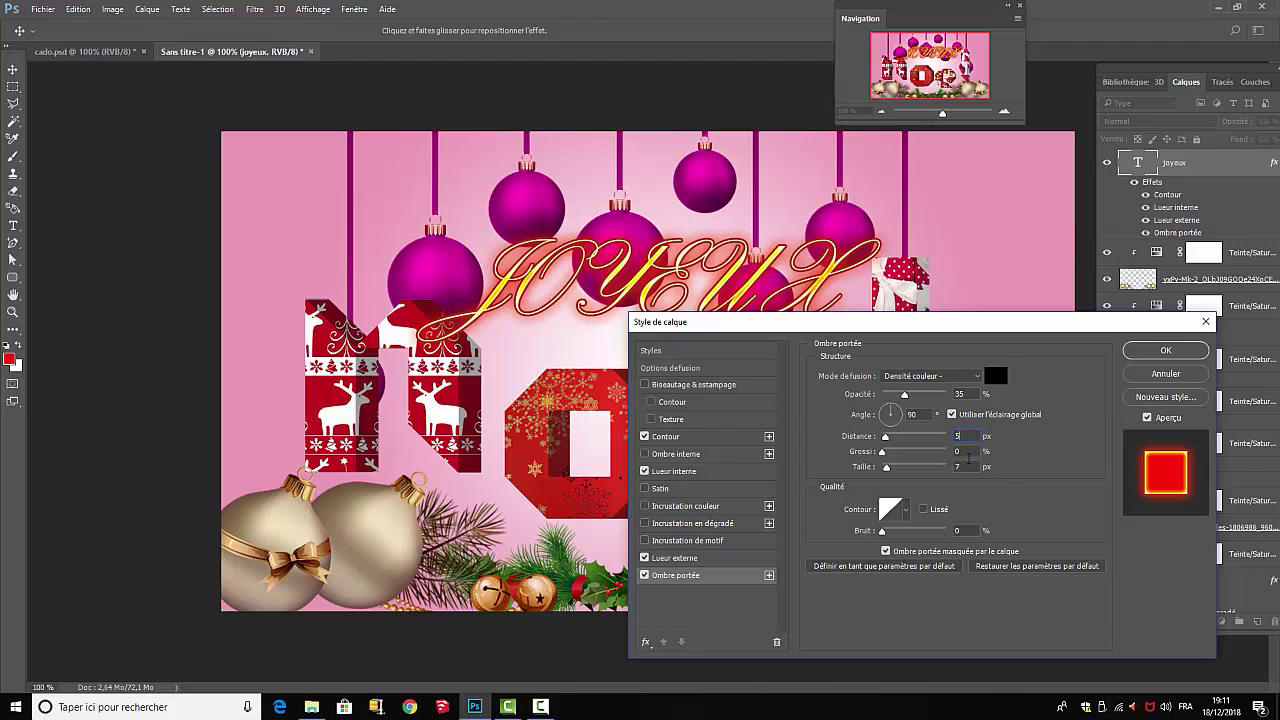
type("36")
key("Tab")
type("1111")
Set the drop shadow colour to the brown #864521
left_click(995, 377)
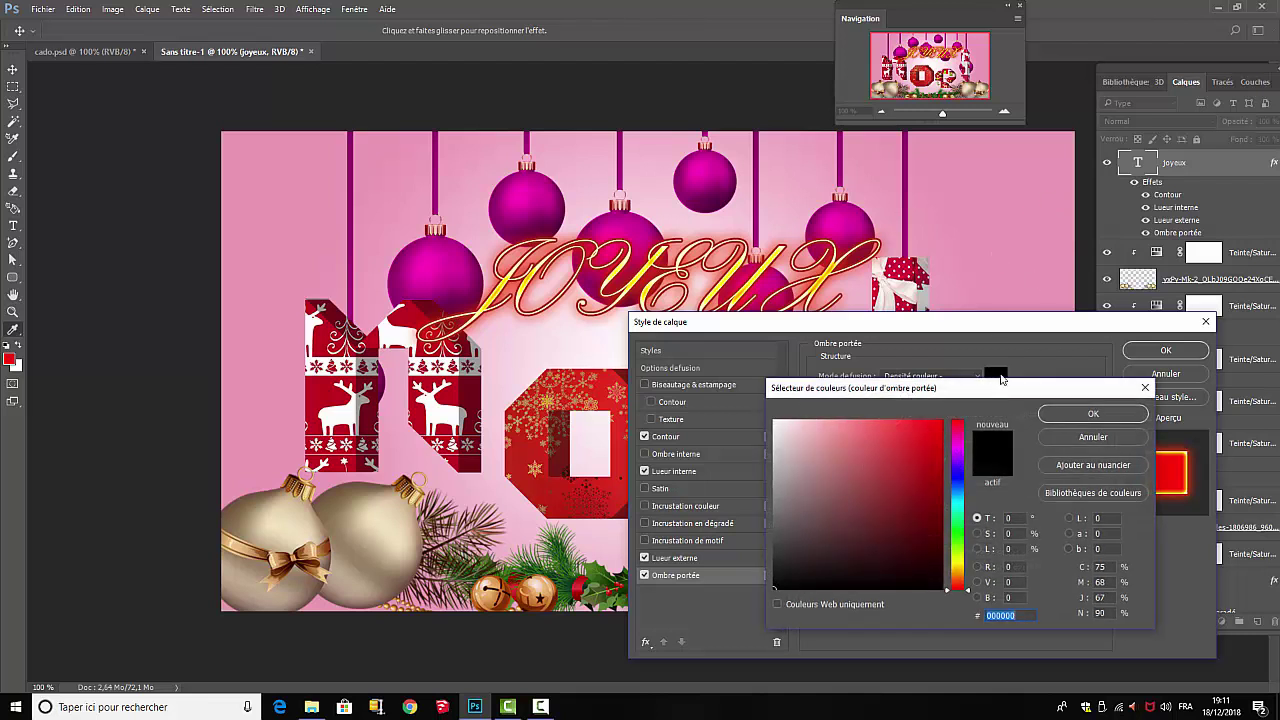
left_click(959, 580)
left_click(886, 465)
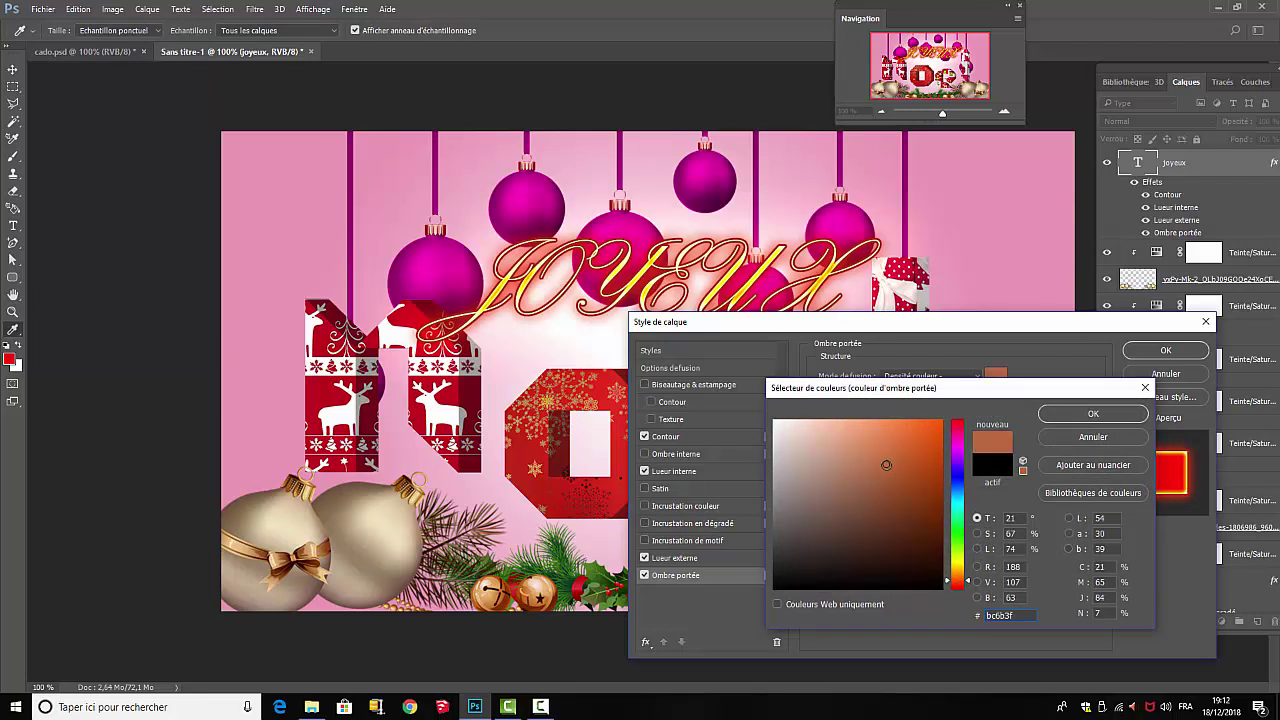
left_click(900, 500)
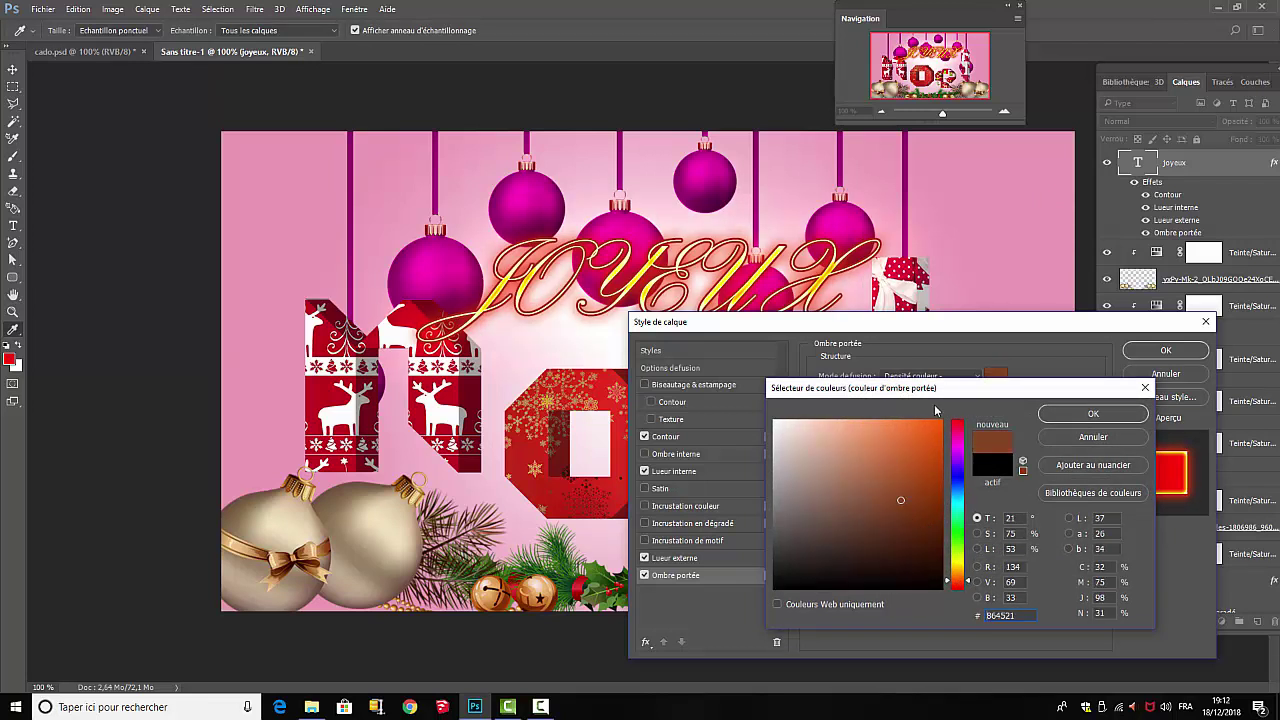
left_click(1093, 416)
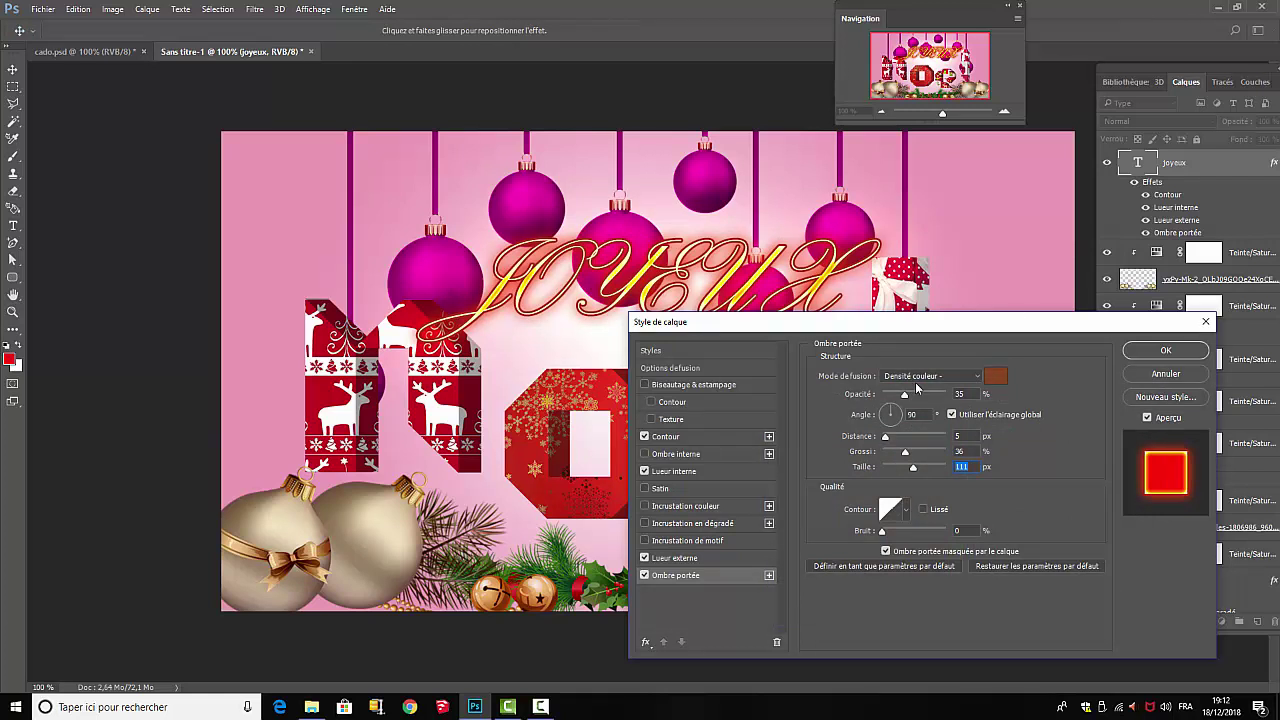
Set the outer glow's spread to 0% and the drop shadow's opacity to 39%, and accept the layer style
left_click(685, 560)
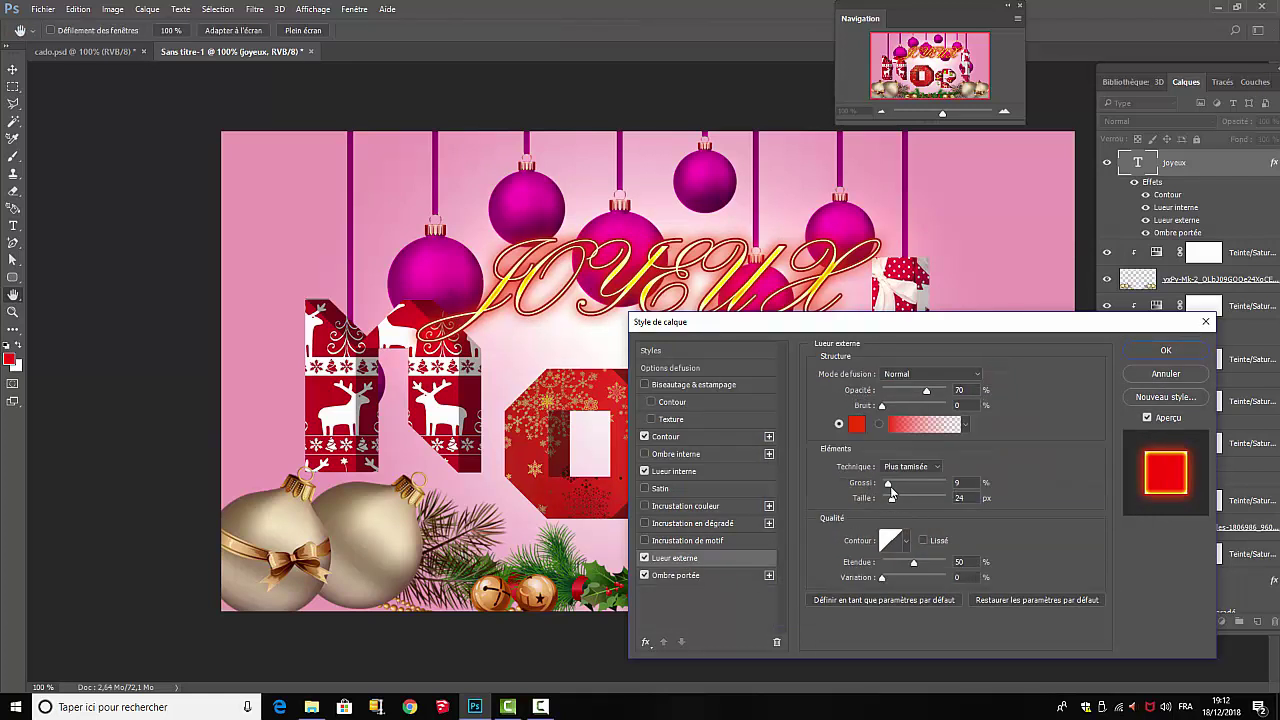
left_click_drag(888, 484, 883, 489)
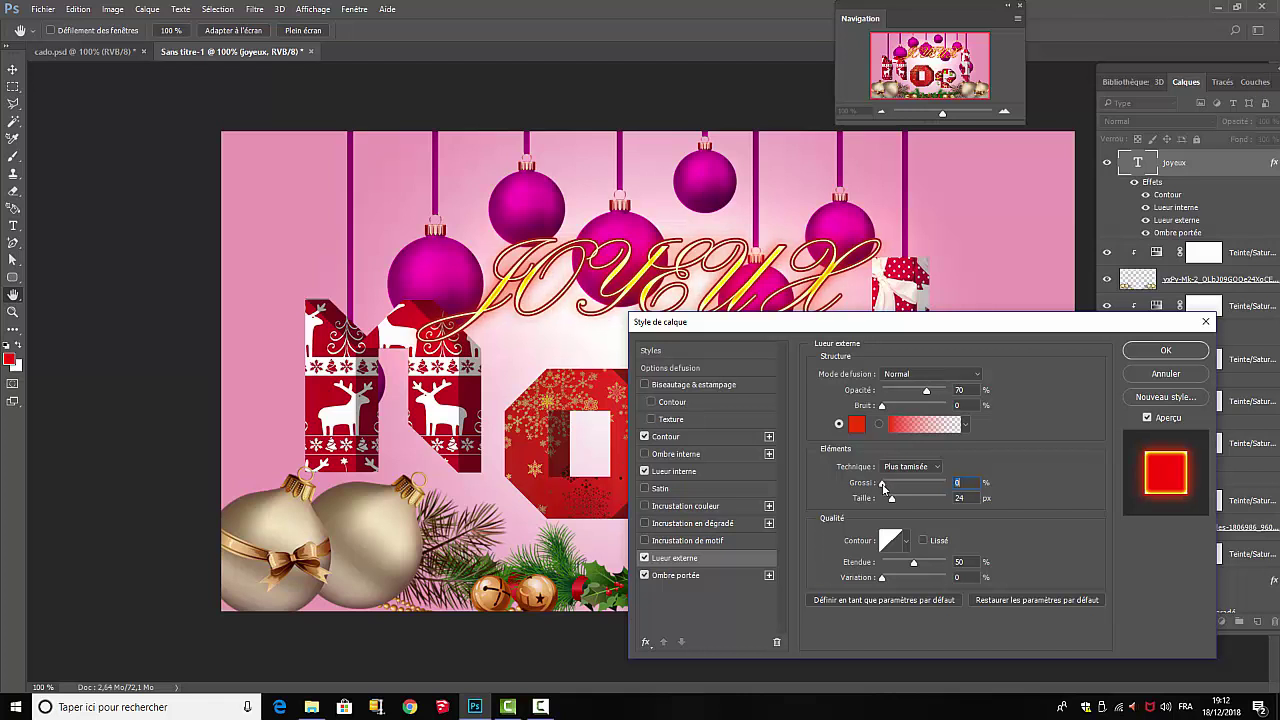
left_click(697, 576)
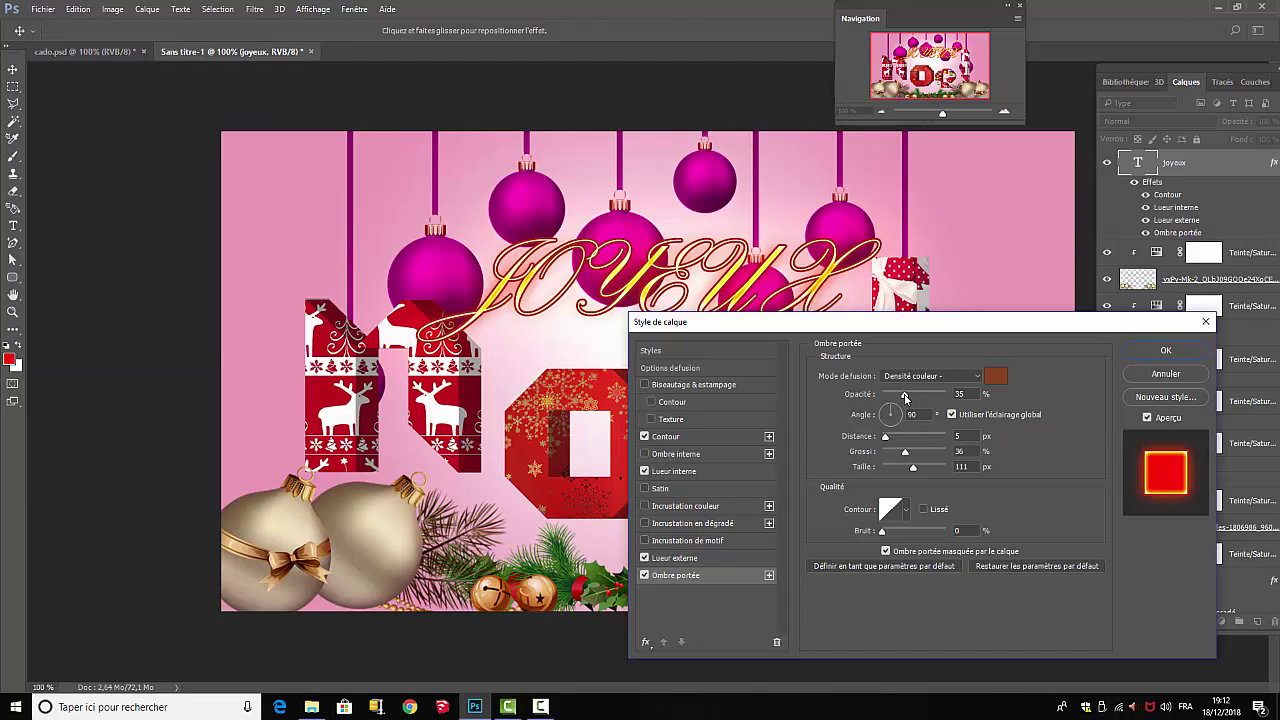
left_click_drag(904, 395, 907, 397)
left_click(1166, 351)
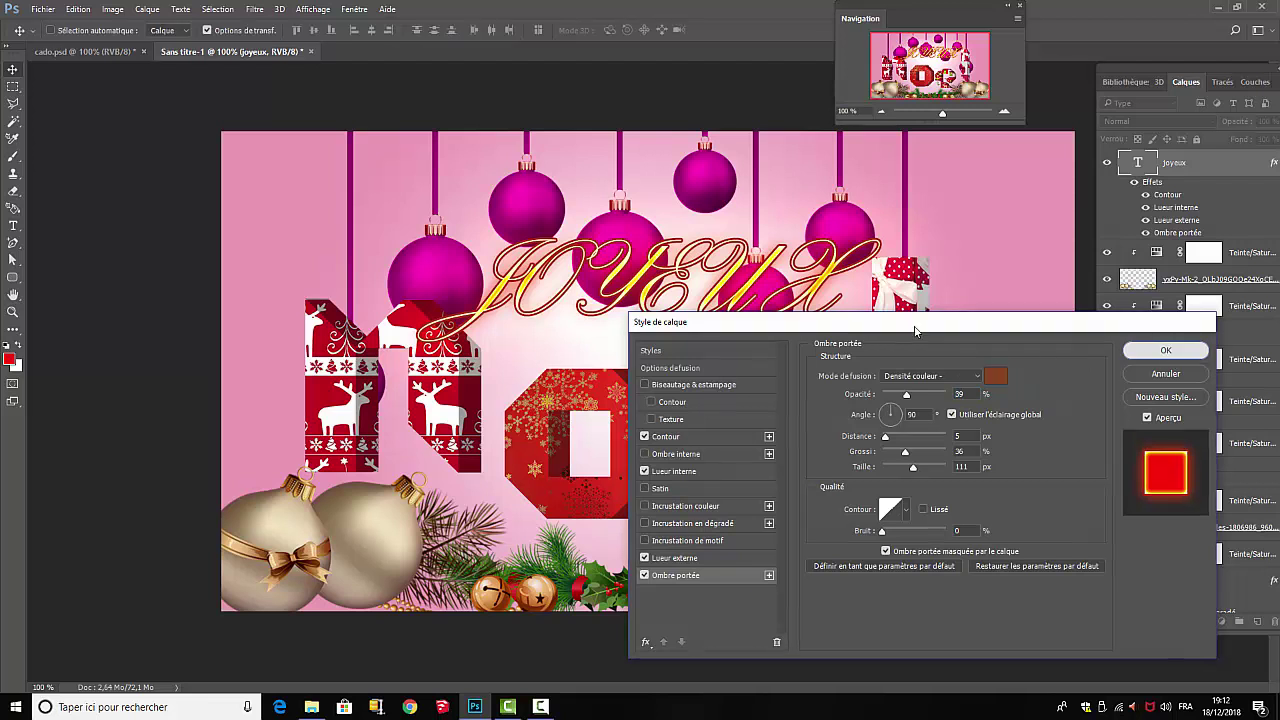